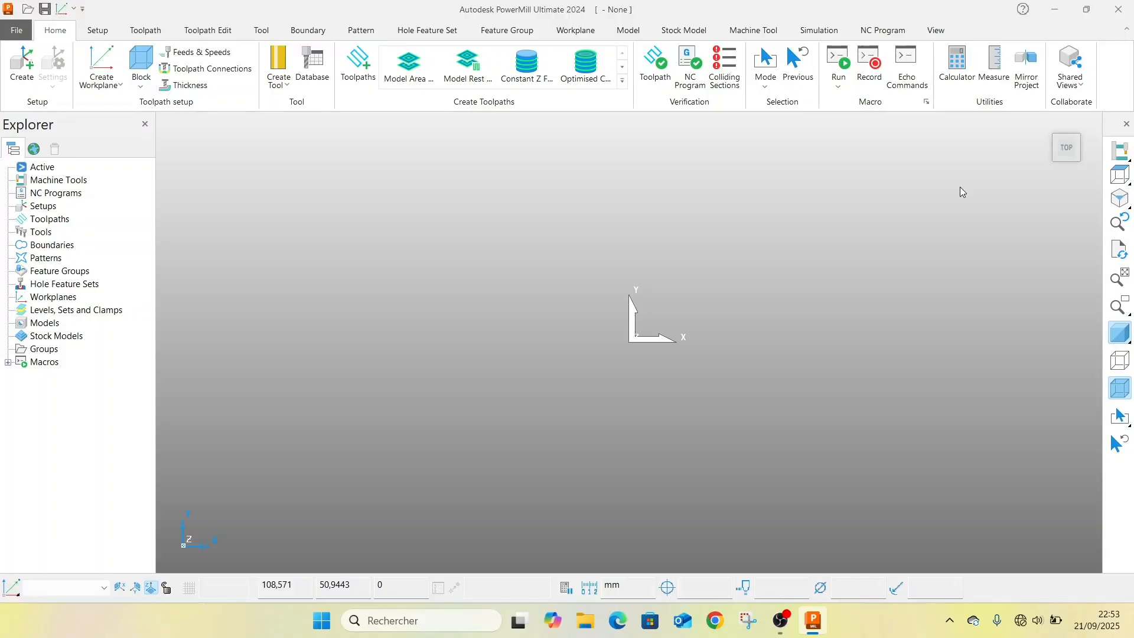
- Import the example model flats.dgk into the project
click(22, 29)
click(24, 170)
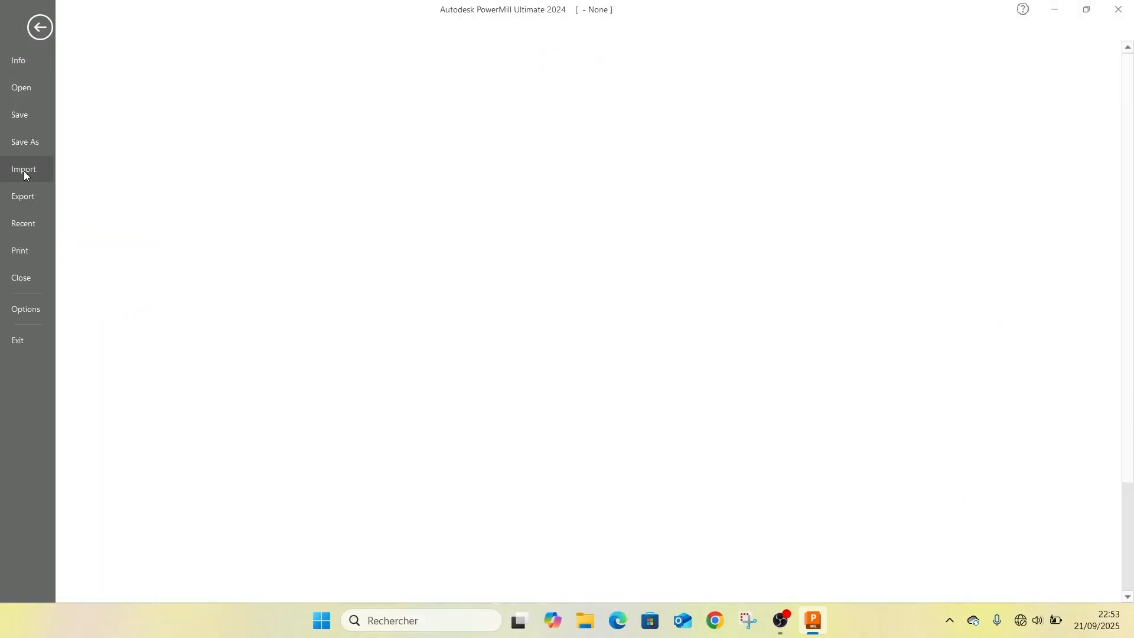
click(132, 155)
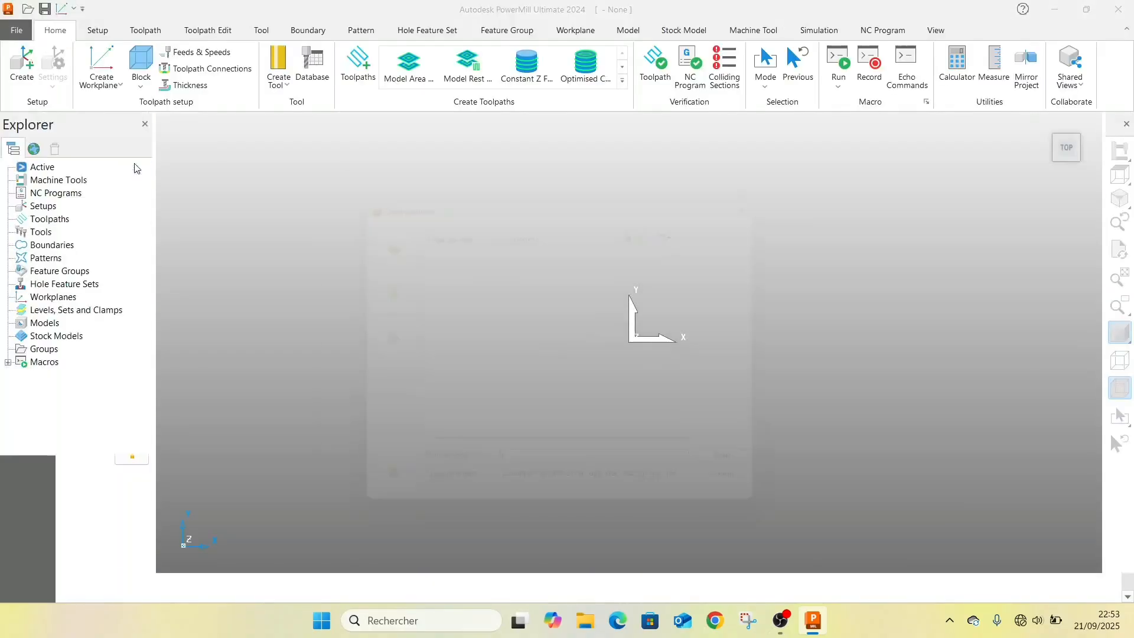
text(f)
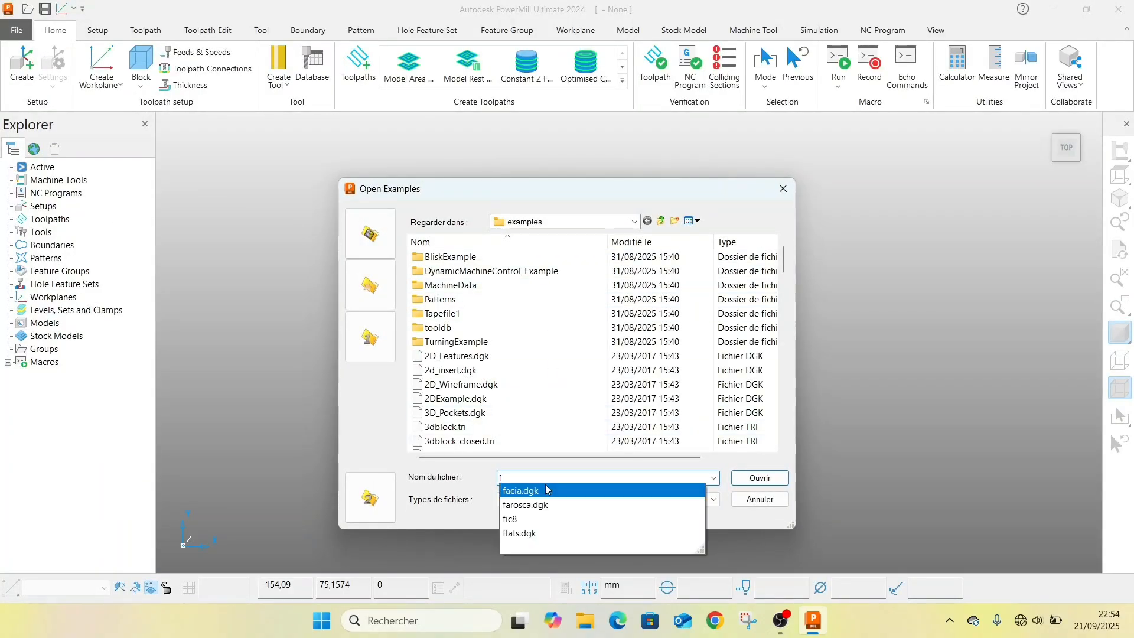
click(611, 533)
click(760, 478)
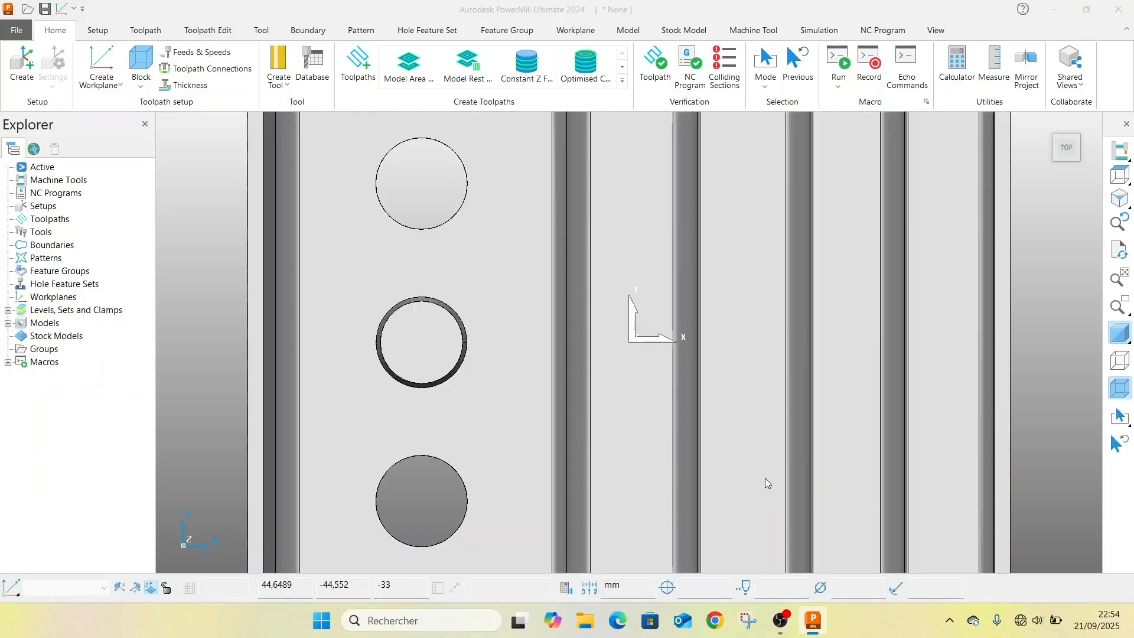
middle_drag(682, 467, 723, 259)
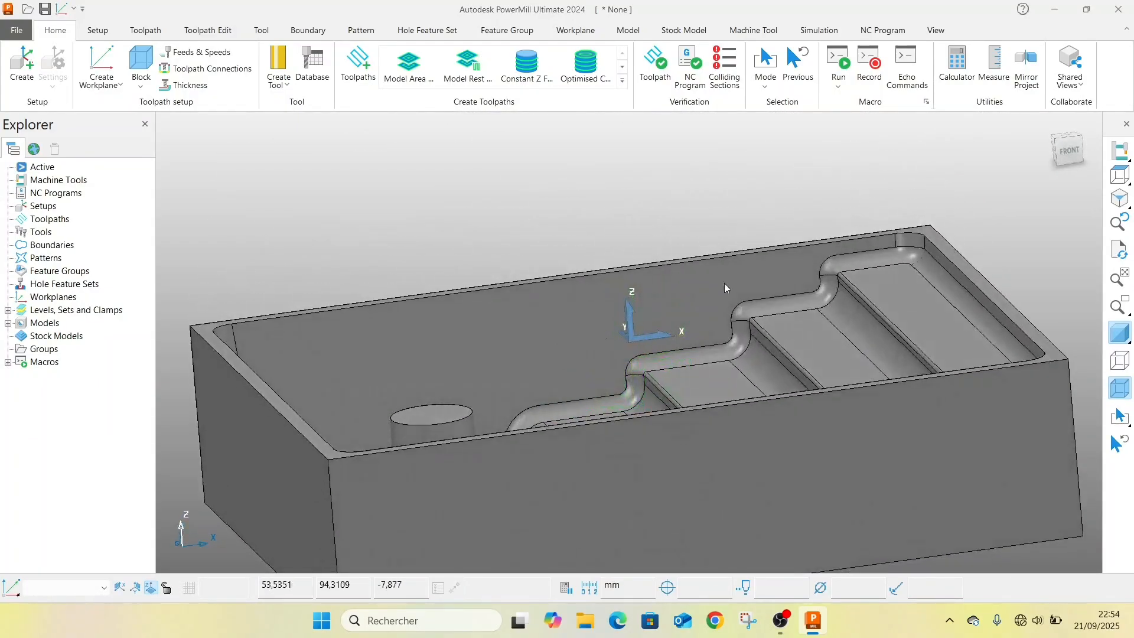
scroll(724, 282, down, 3)
middle_drag(828, 345, 702, 435)
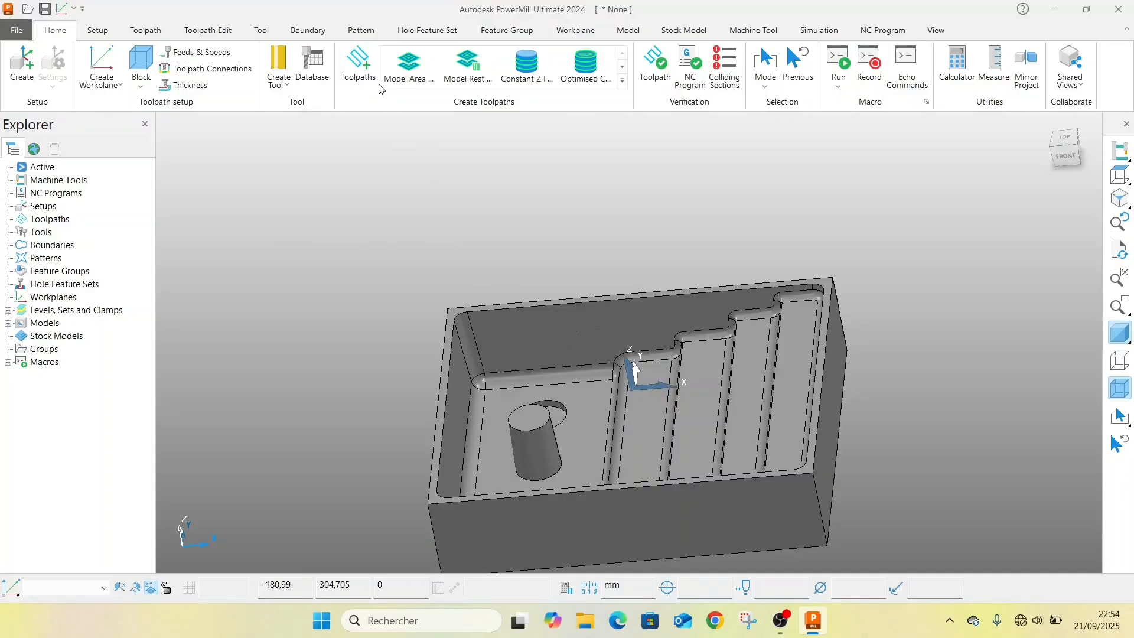
click(358, 64)
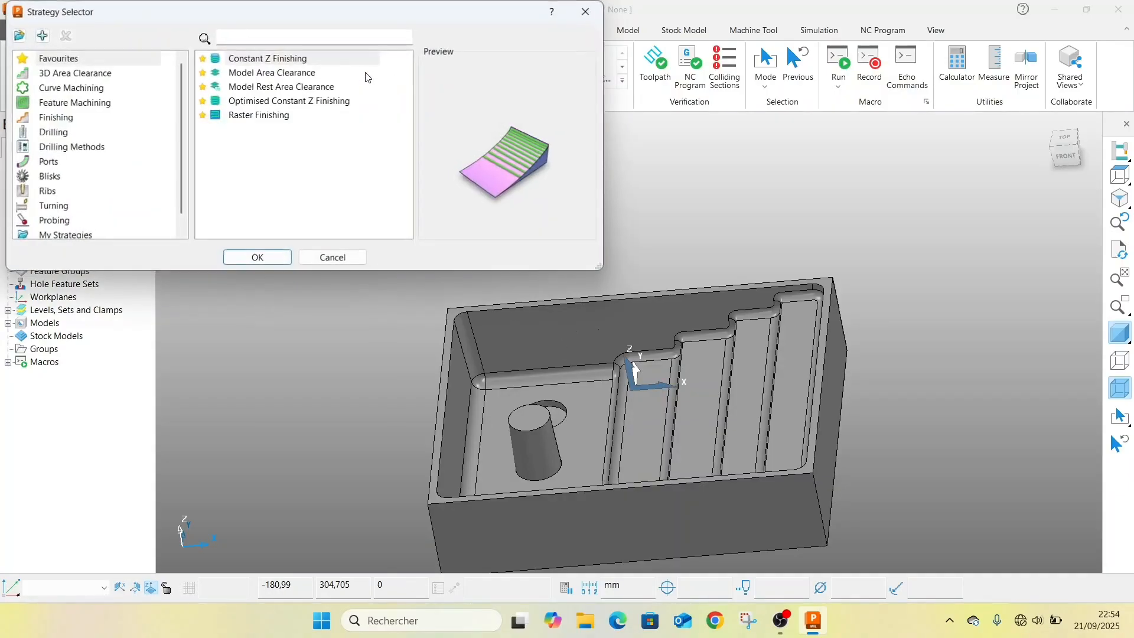
click(54, 120)
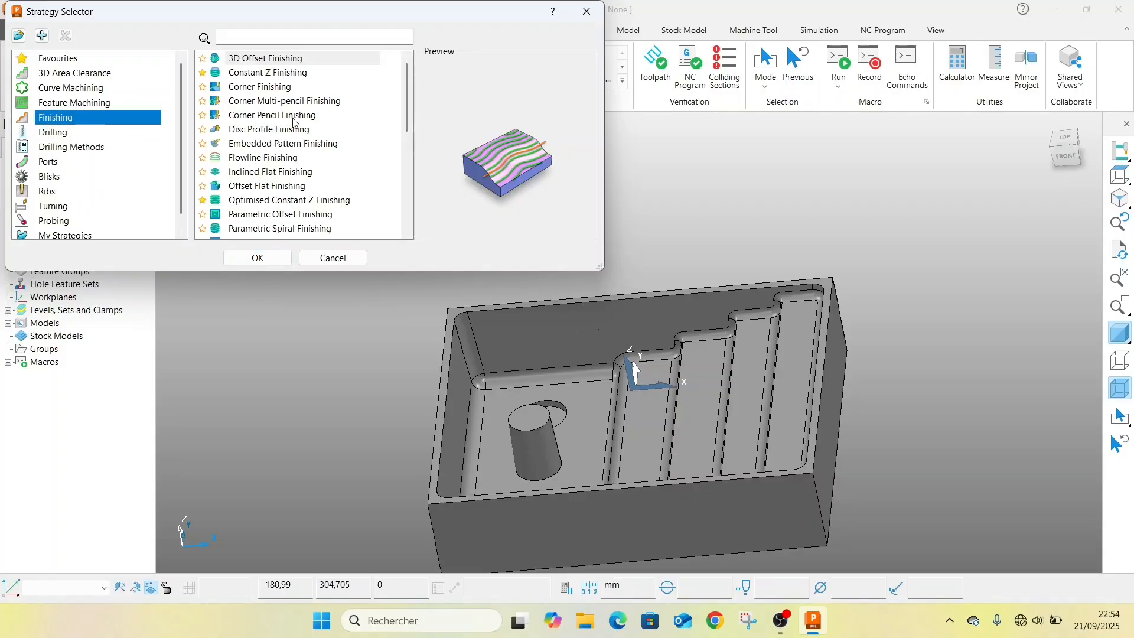
scroll(294, 124, down, 6)
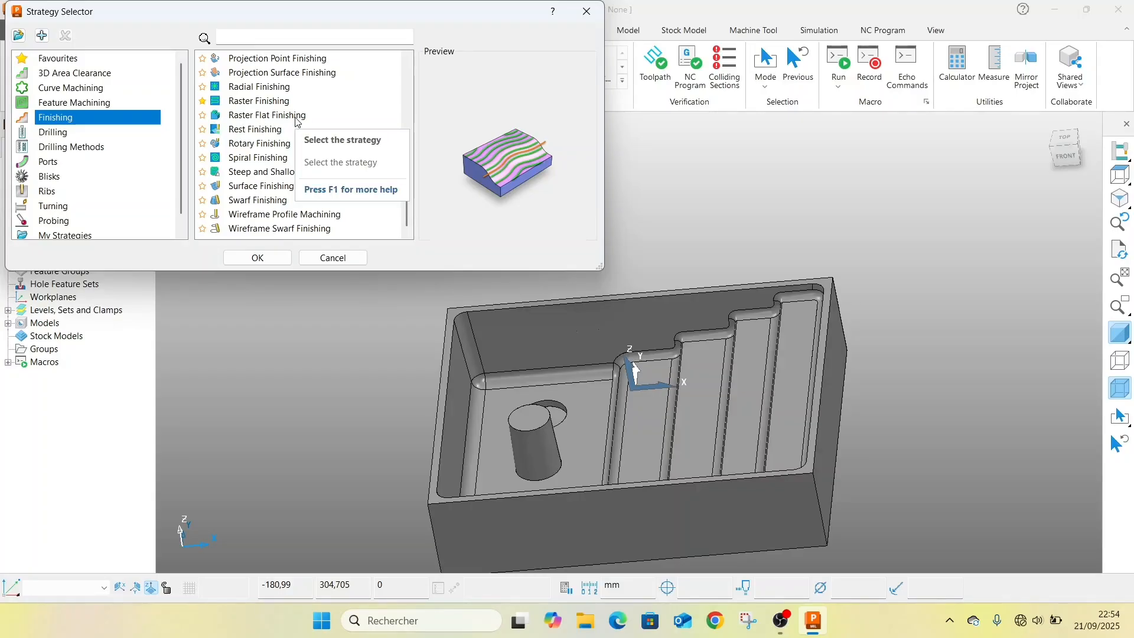
click(586, 11)
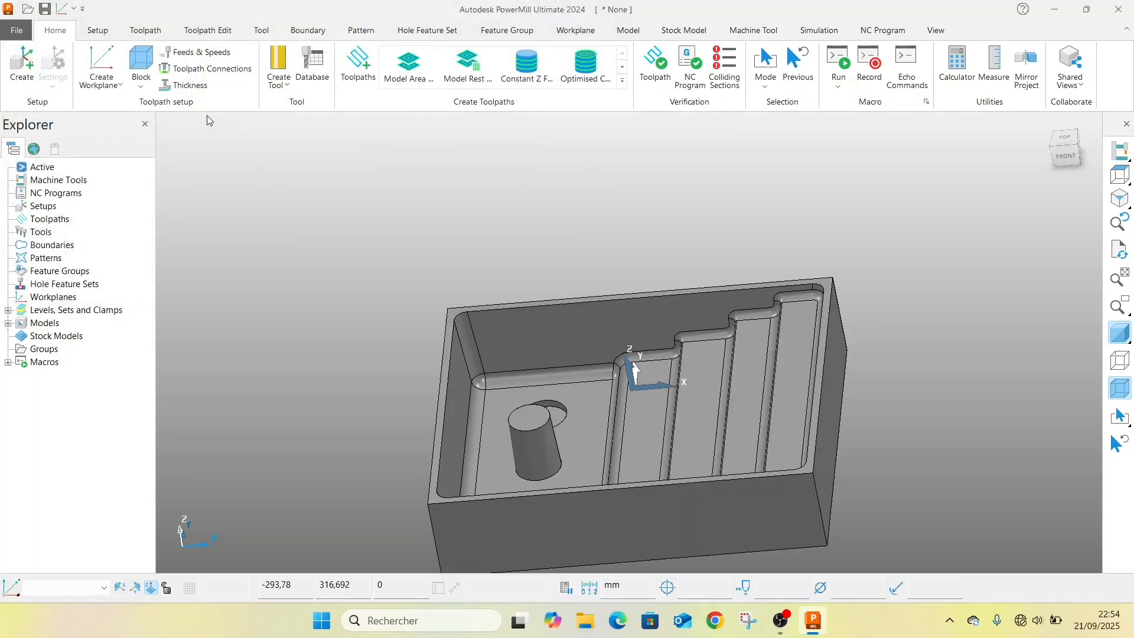
- Create a box block calculated from the model limits, using the Global Transform coordinate system
click(141, 65)
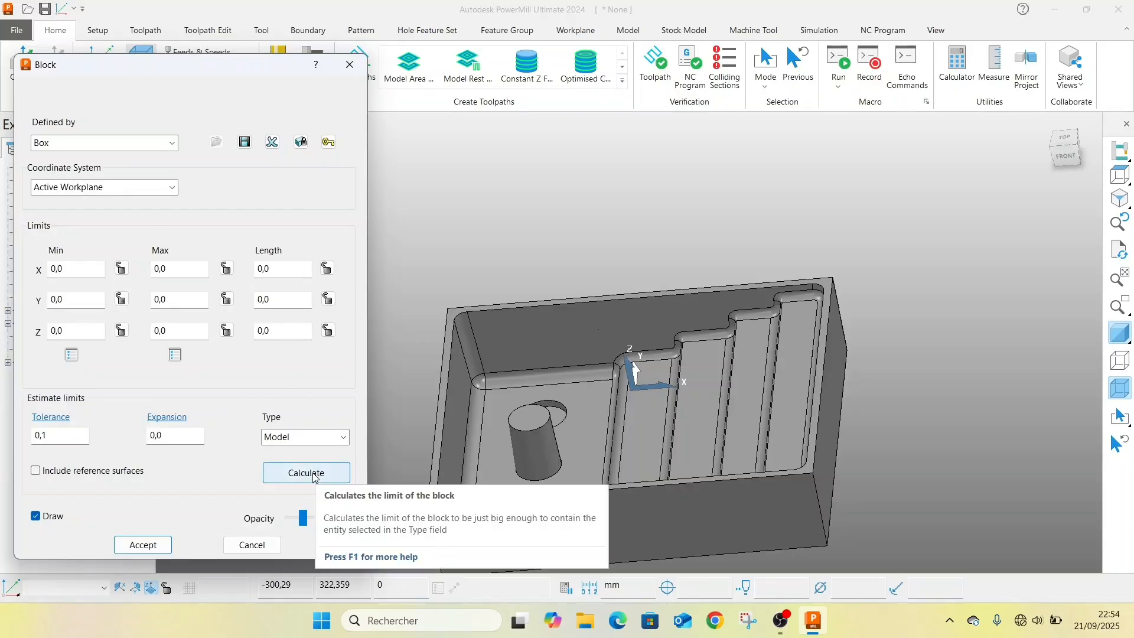
click(118, 186)
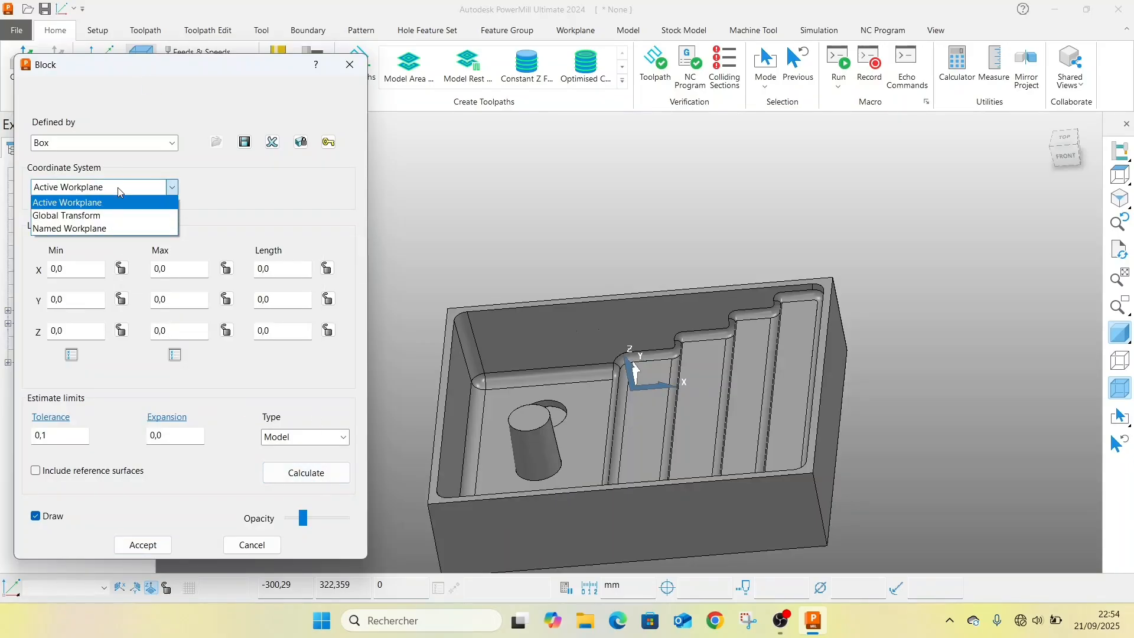
click(98, 215)
click(303, 471)
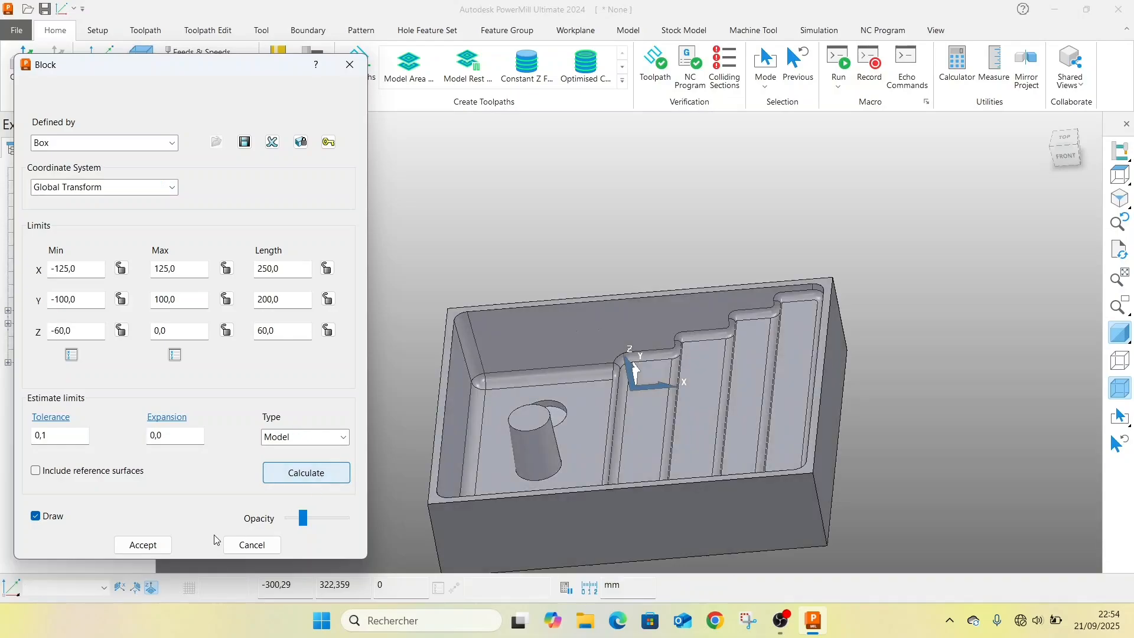
click(157, 549)
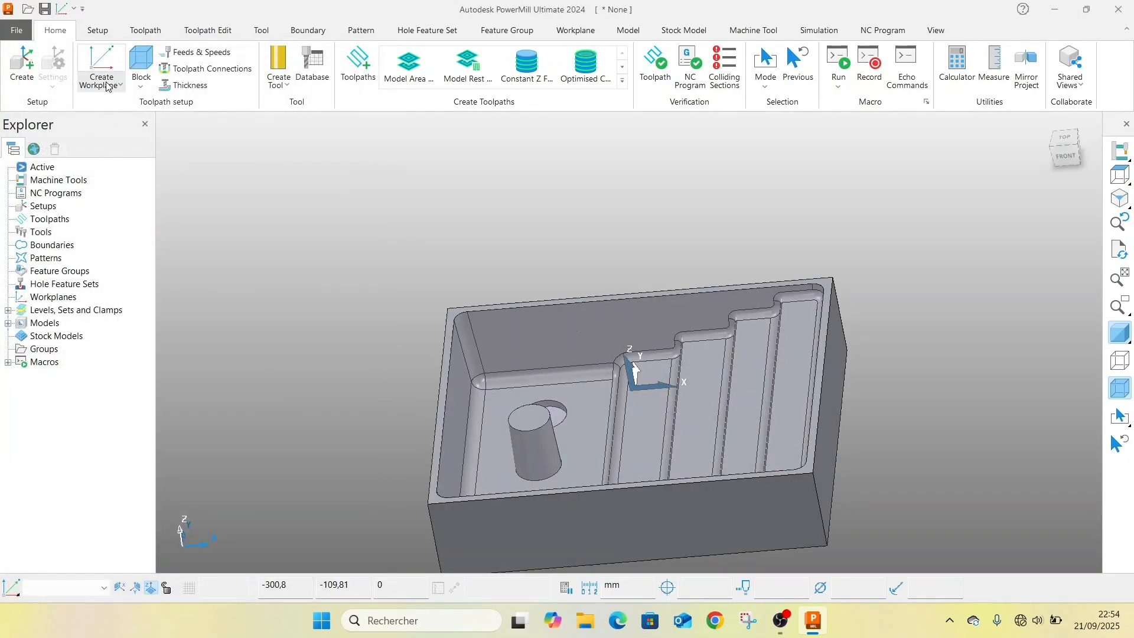
- Create a workplane positioned on the block's upper front-left corner point
click(107, 82)
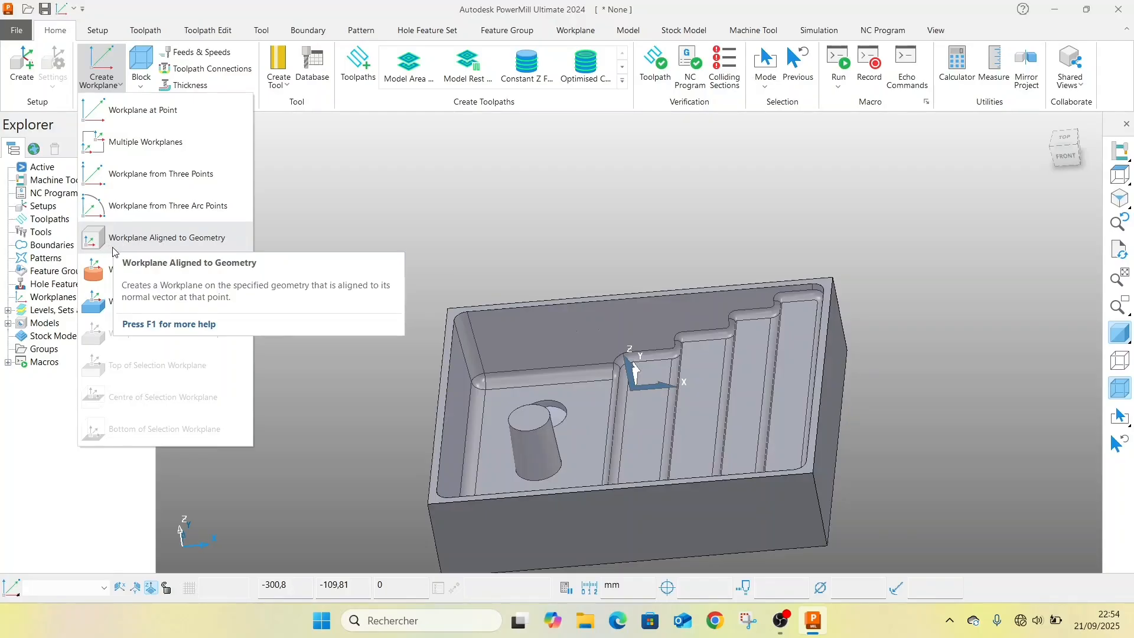
click(186, 313)
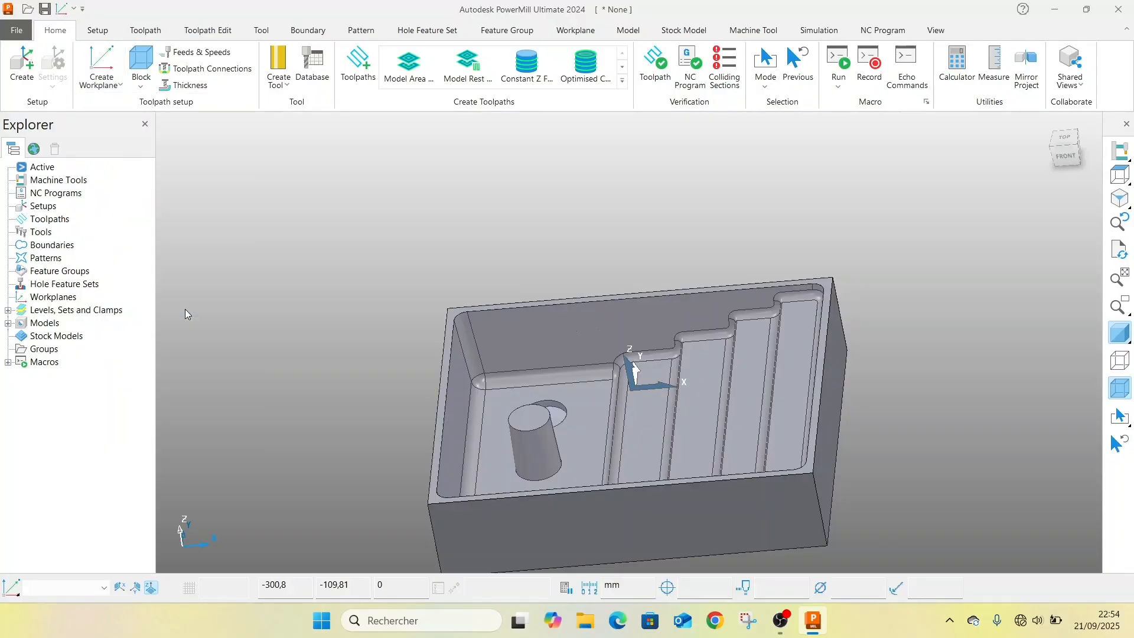
middle_drag(523, 398, 516, 326)
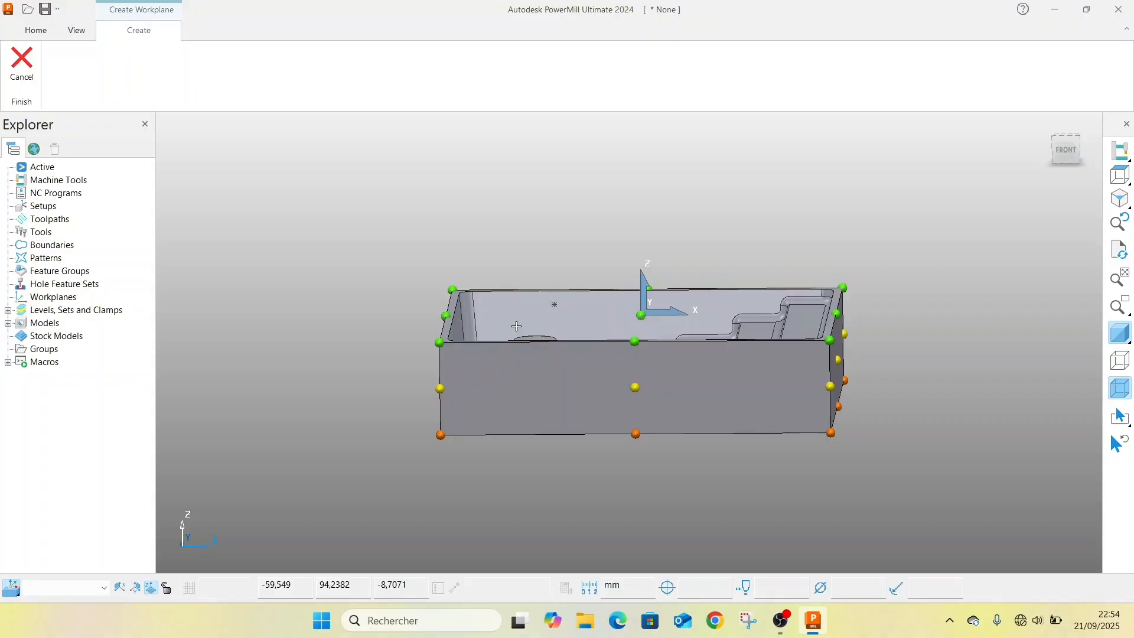
click(439, 342)
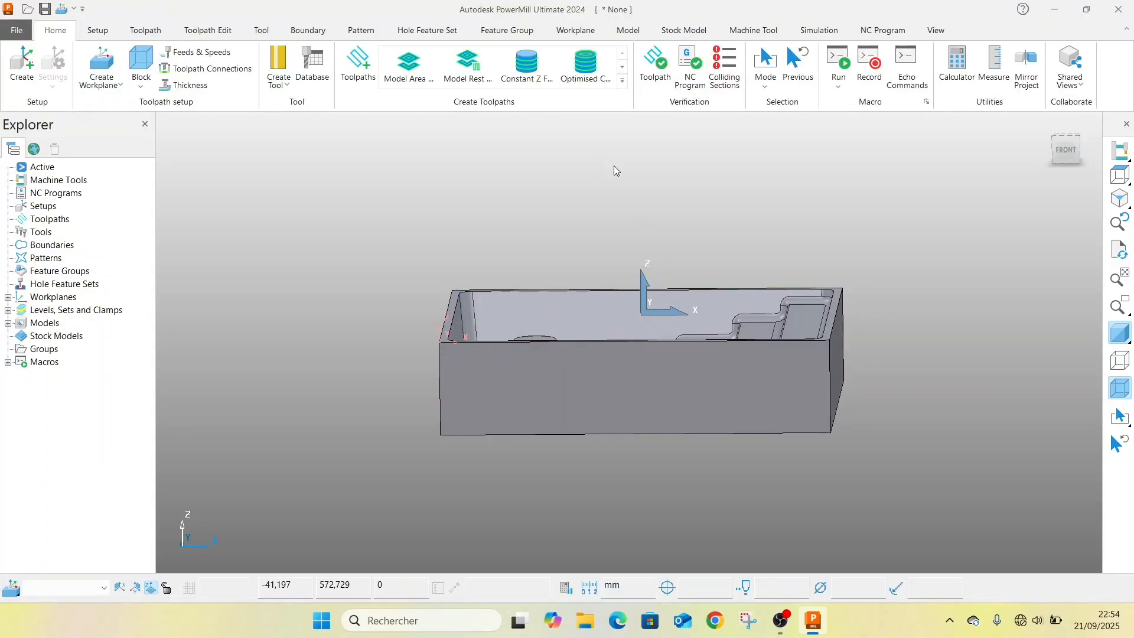
middle_drag(528, 199, 551, 289)
scroll(593, 302, down, 3)
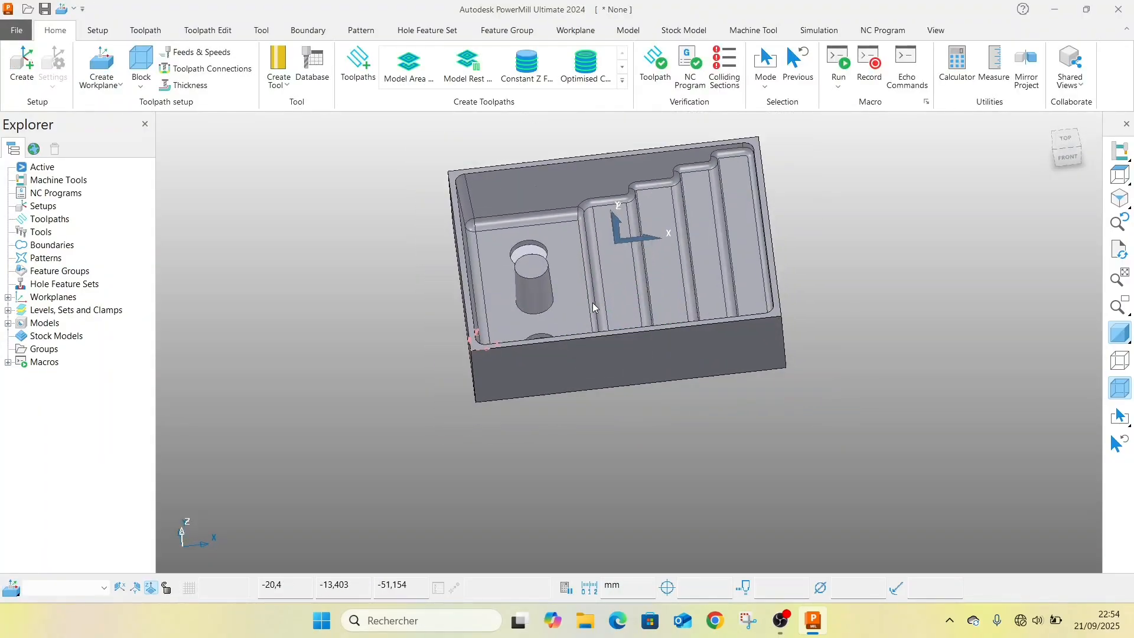
- Create an end mill tool with a diameter of 16 mm
click(282, 82)
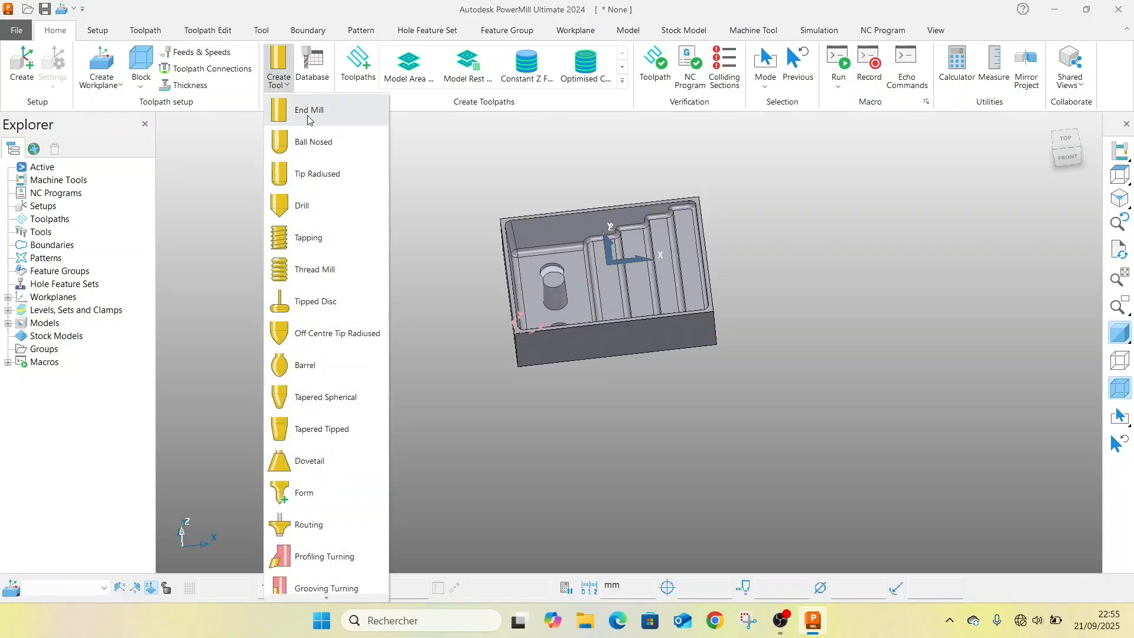
click(308, 118)
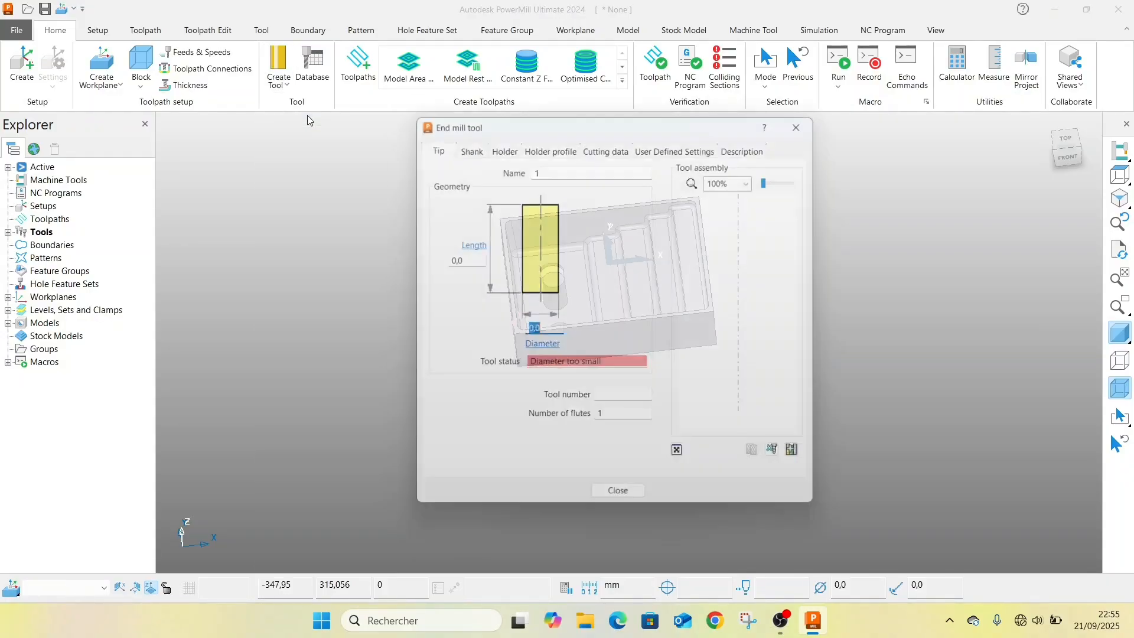
drag(632, 130, 278, 132)
scroll(624, 268, up, 3)
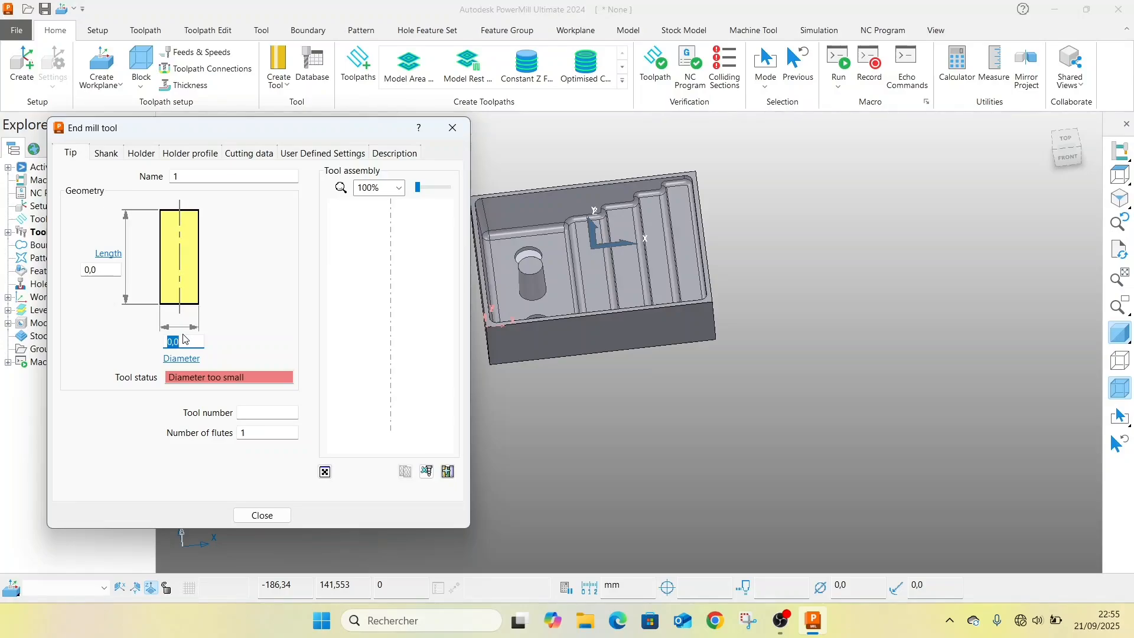
text(16)
click(766, 442)
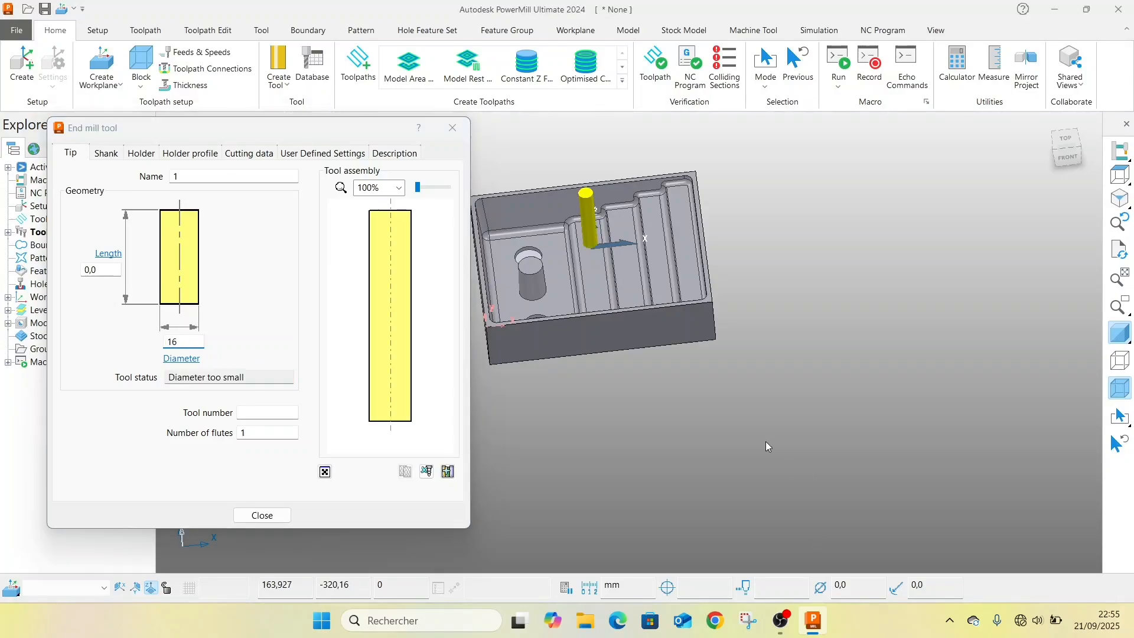
scroll(626, 313, up, 2)
middle_drag(617, 288, 621, 191)
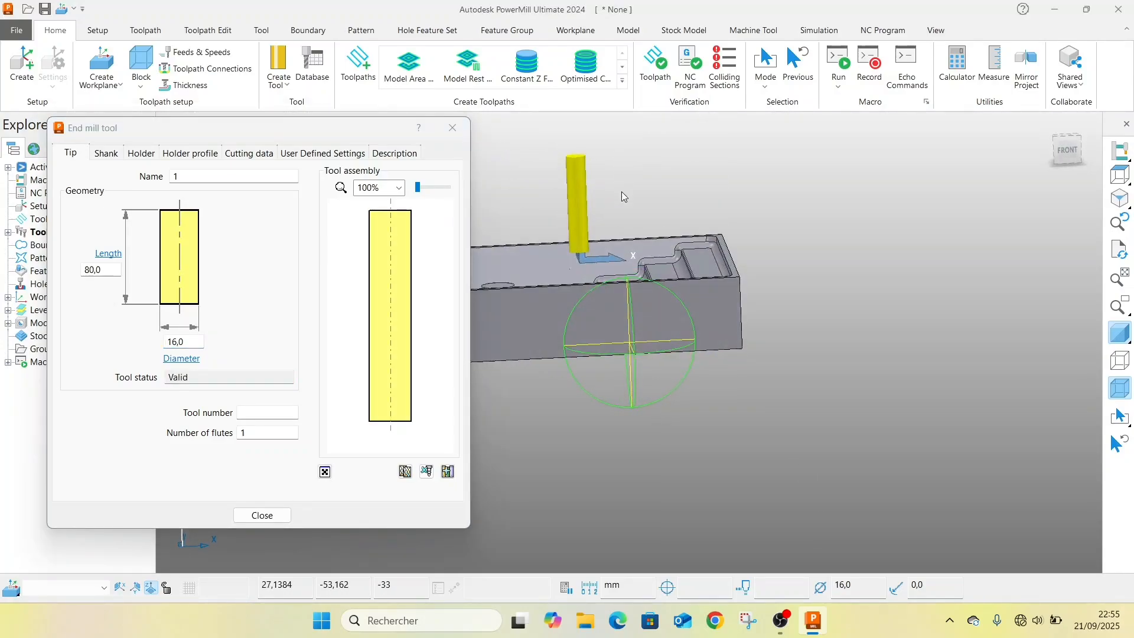
- Add a shank component to the end mill and a holder component with an upper diameter of 30 mm
click(106, 153)
click(176, 216)
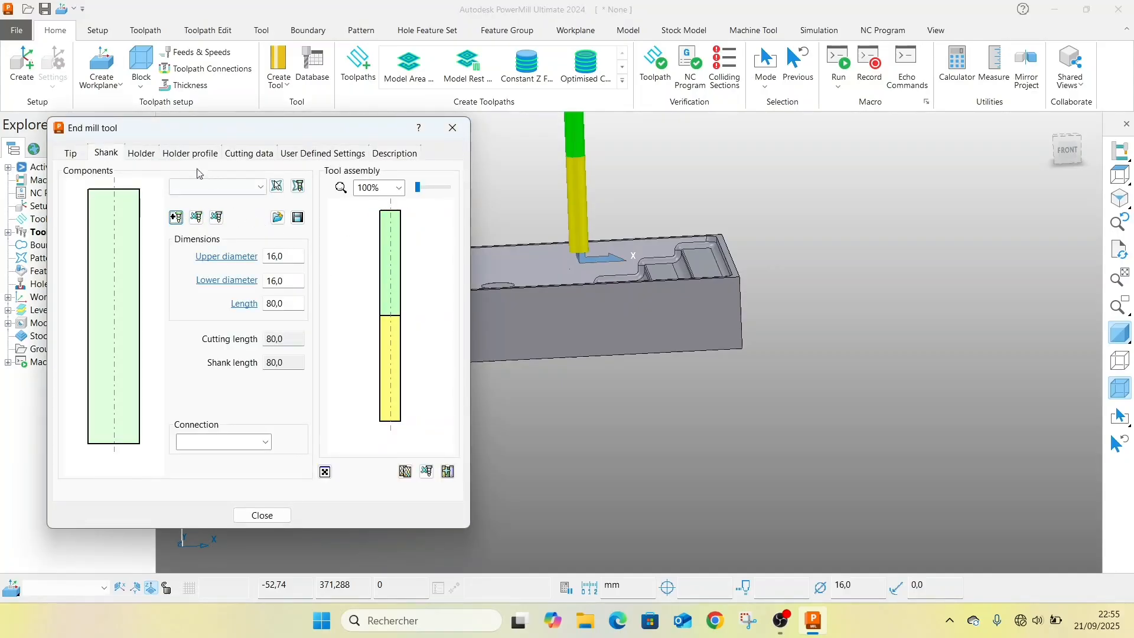
click(142, 153)
click(177, 246)
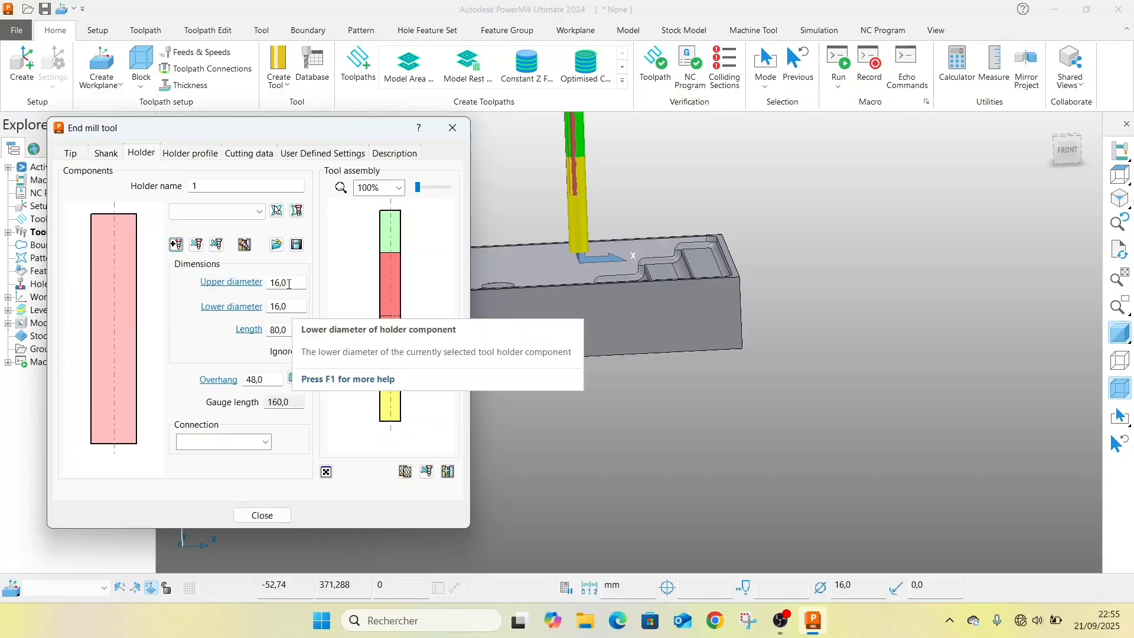
click(289, 283)
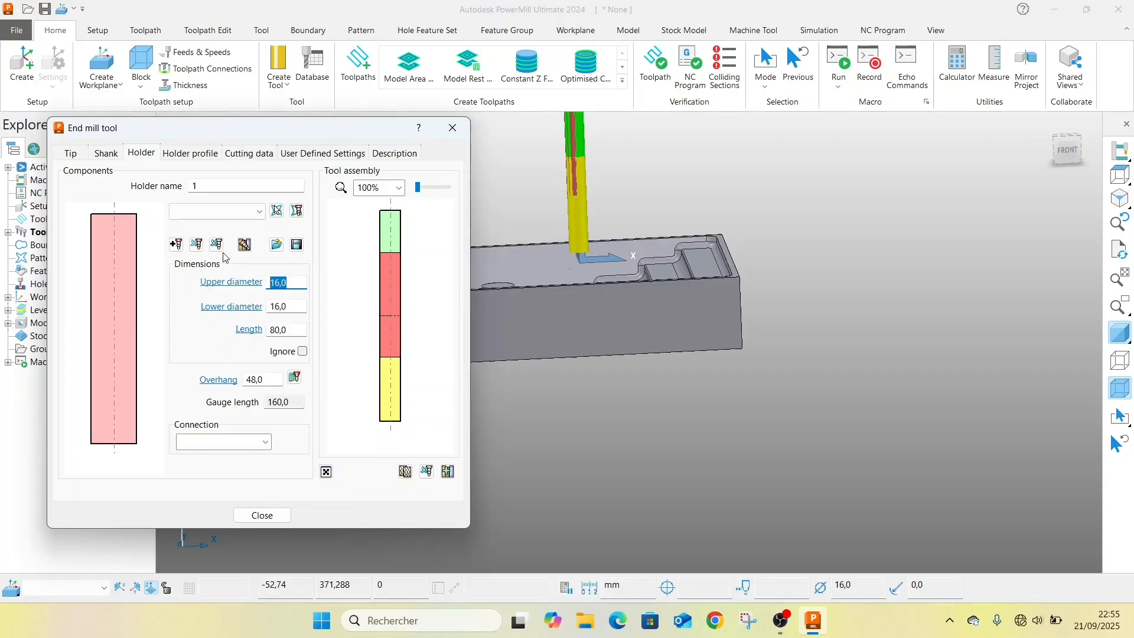
text(30)
key(Return)
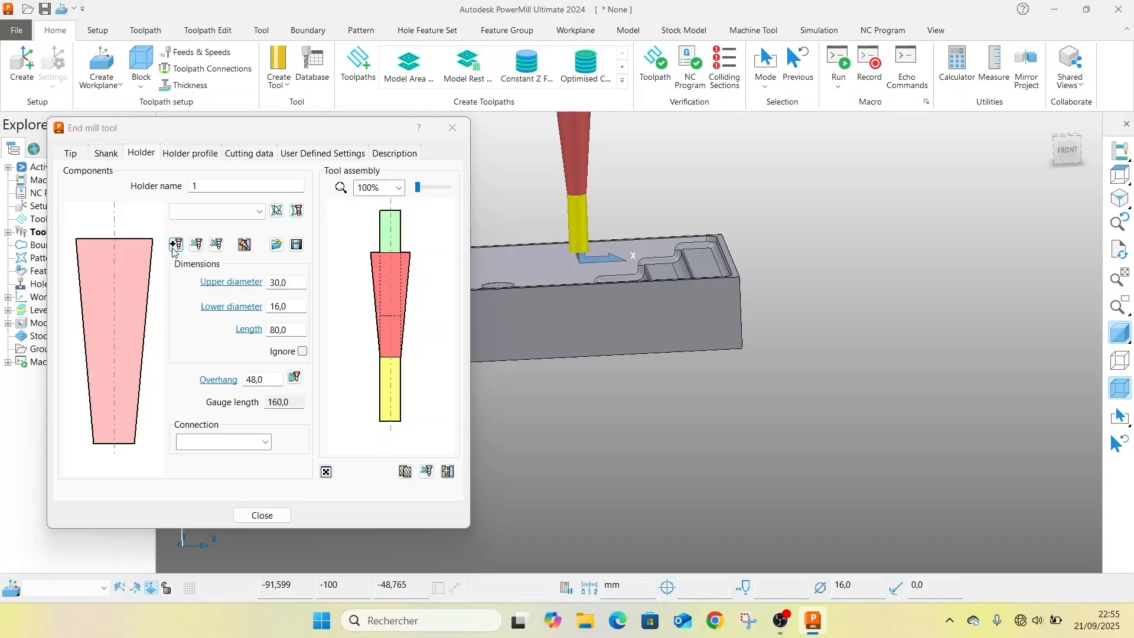
- Add a second holder component with upper and lower diameters of 63 mm and a length of 26 mm
click(175, 244)
click(290, 286)
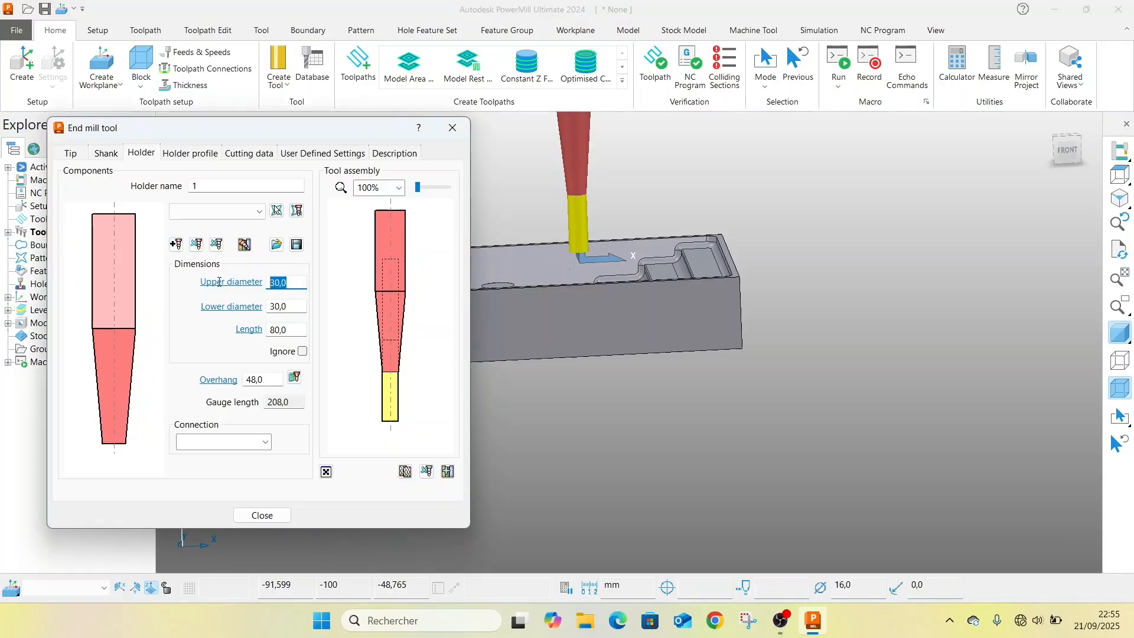
text(63)
key(Tab)
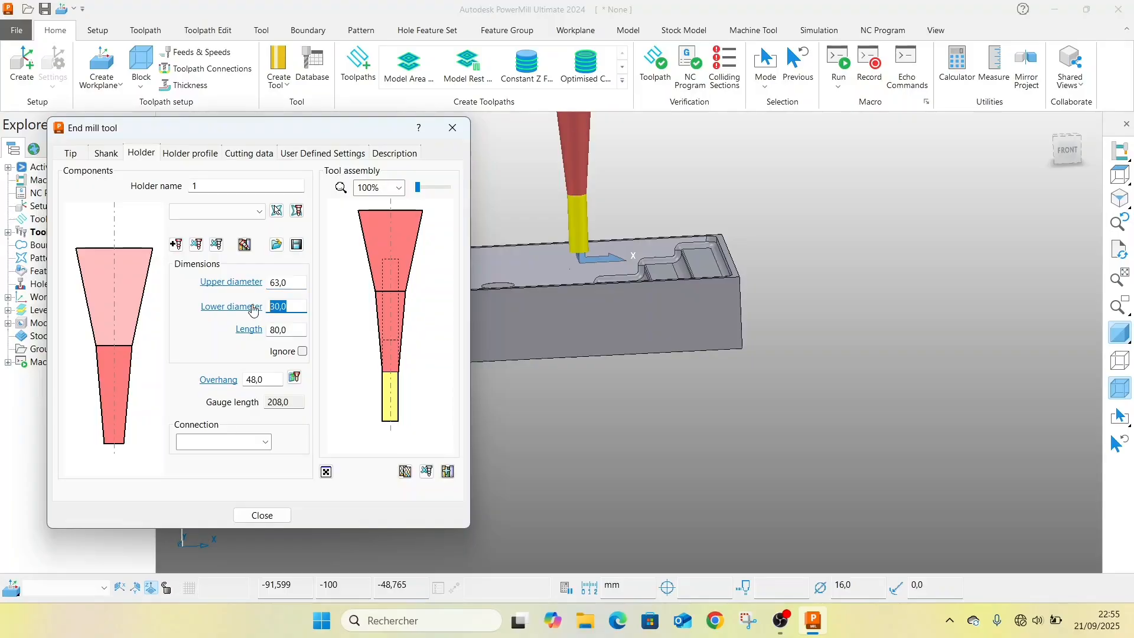
text(63)
key(Tab)
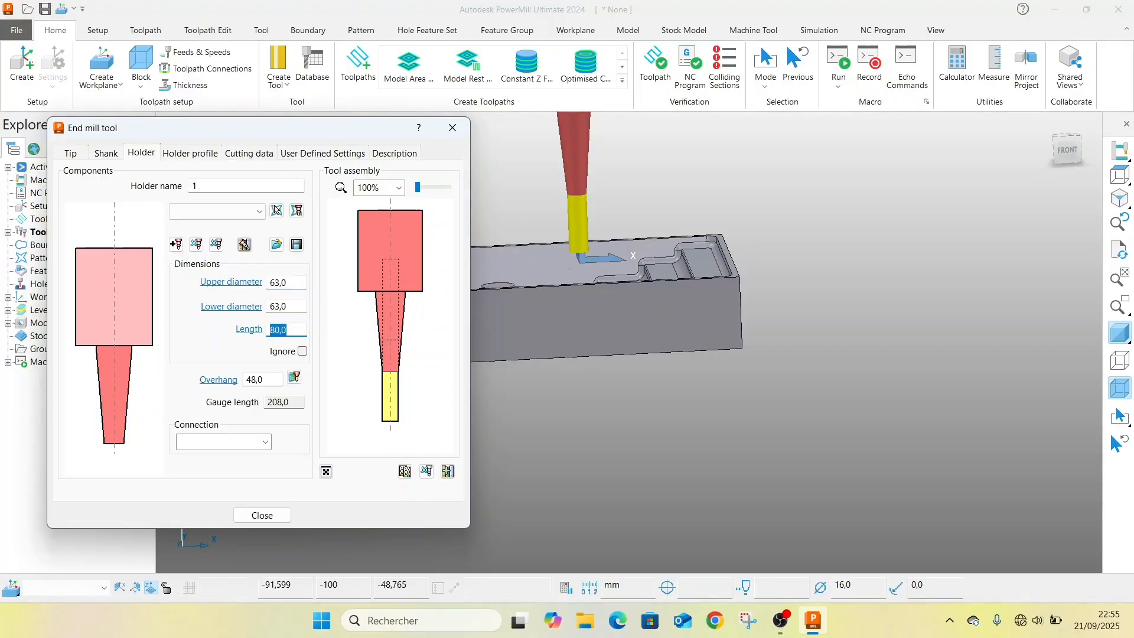
text(26)
click(729, 449)
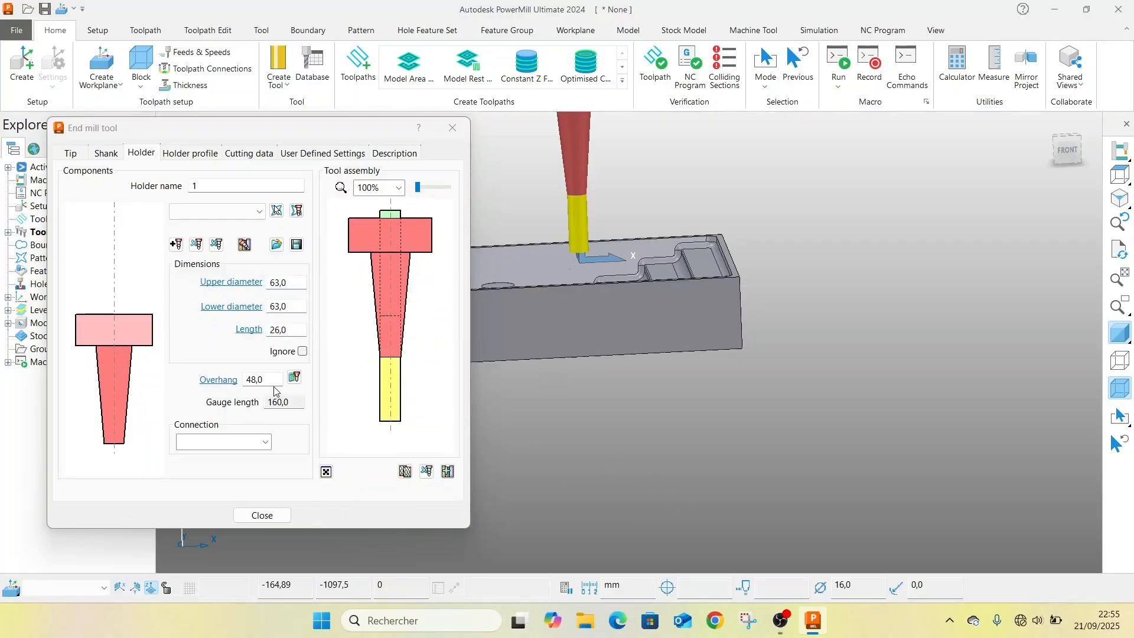
- Set the end mill's holder overhang to 80 mm
click(269, 380)
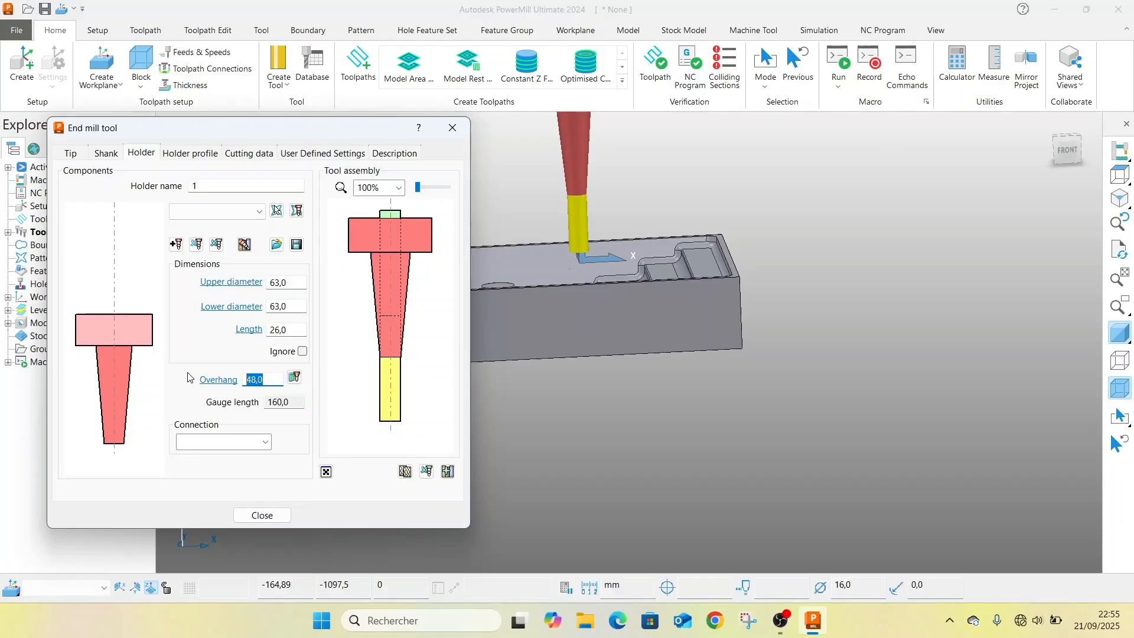
text(80)
click(784, 458)
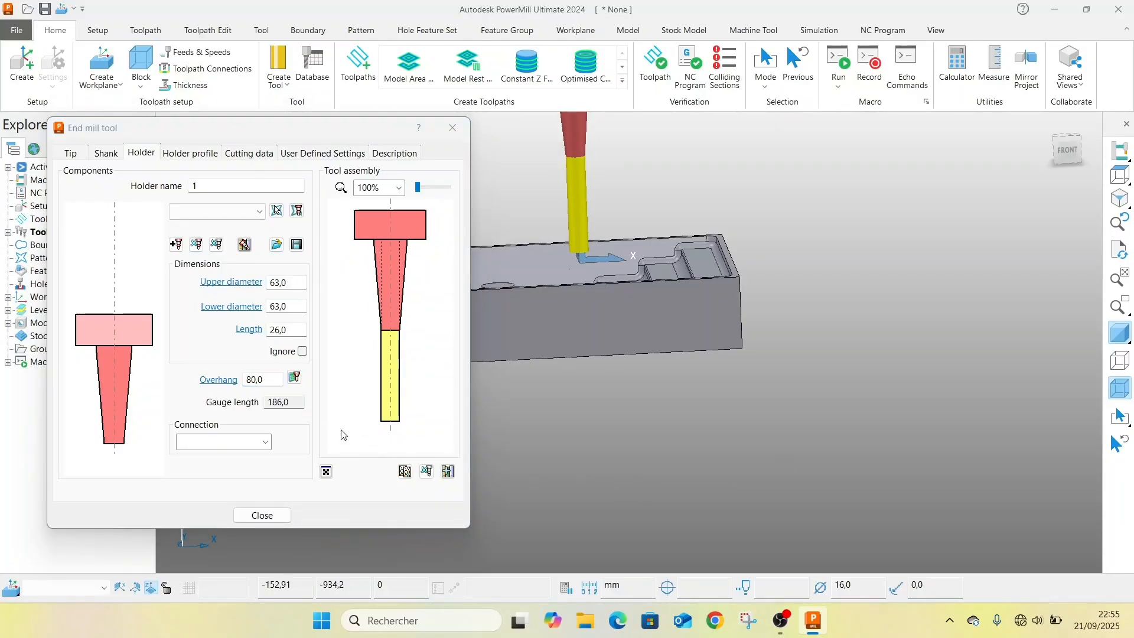
- Set the end mill's holder overhang to 120 mm and finish the tool definition
click(261, 378)
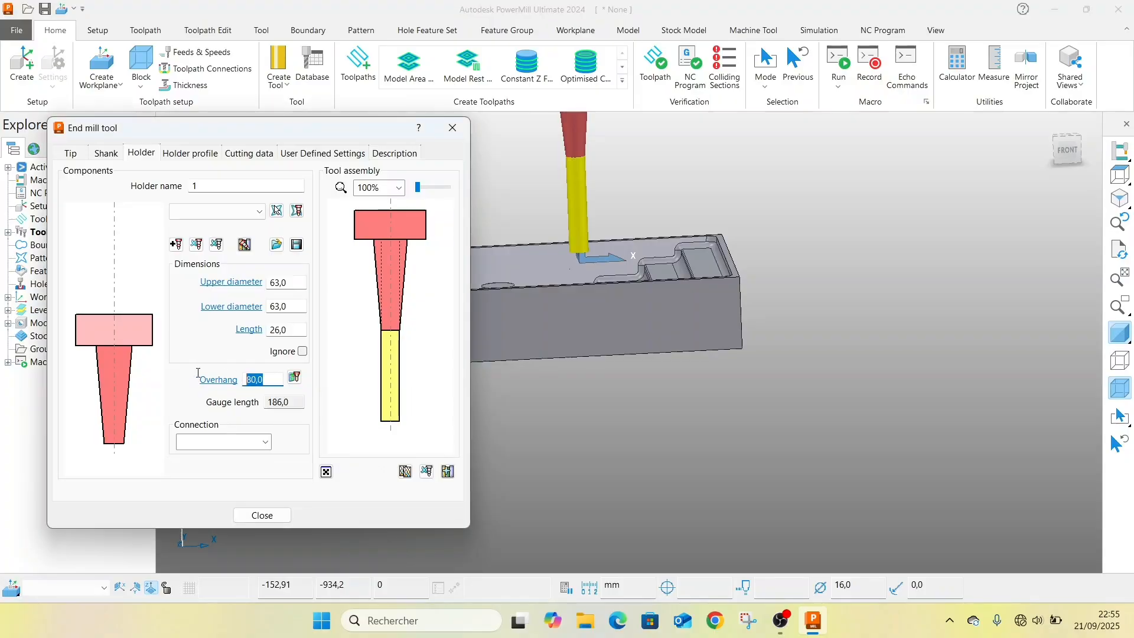
text(120)
click(746, 508)
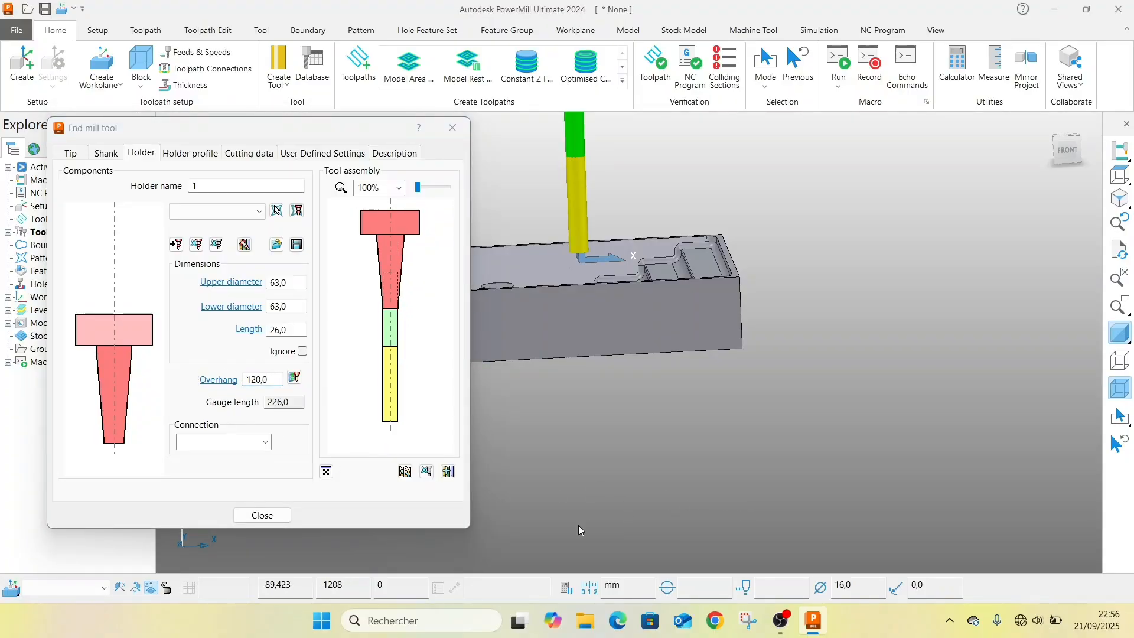
click(290, 517)
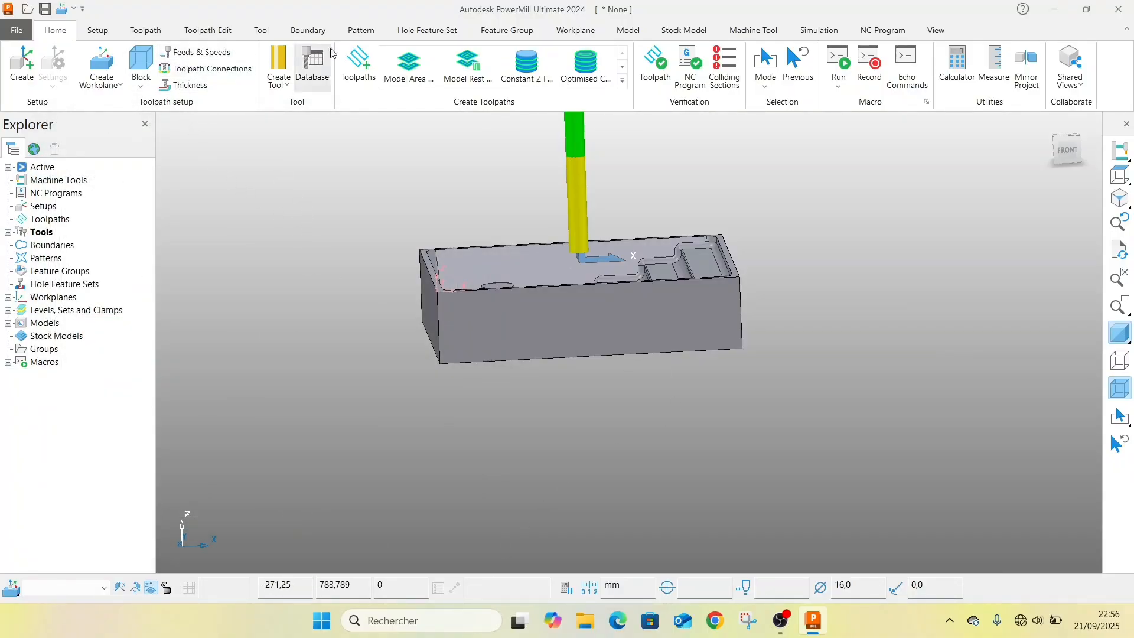
- Start a Model Area Clearance toolpath with the Offset all style and set its thickness to 0.5 mm
click(416, 63)
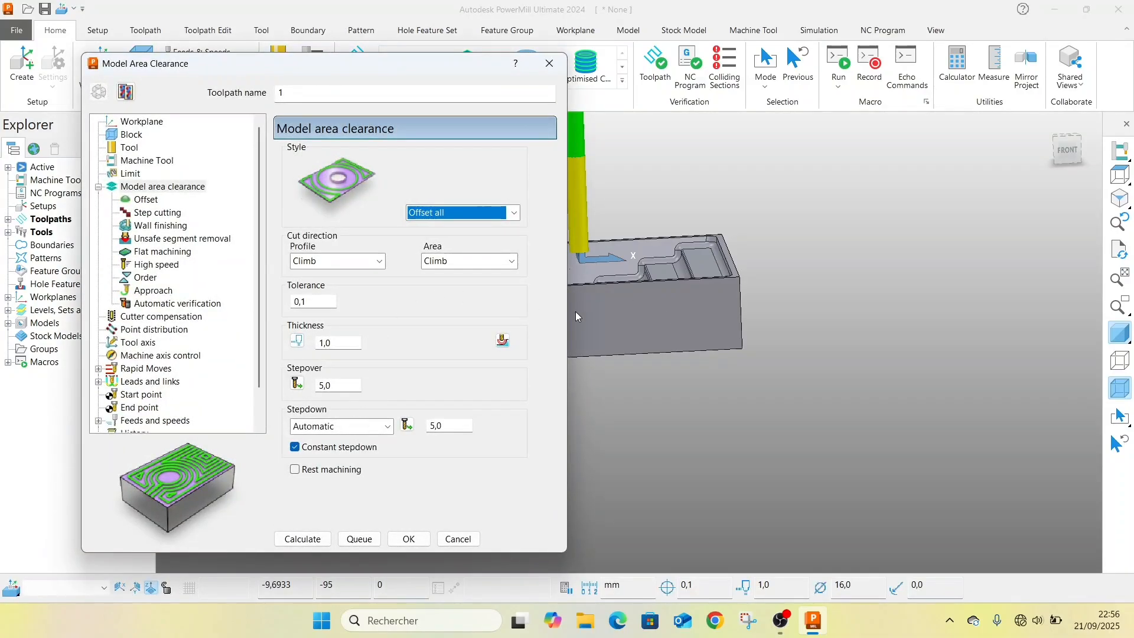
scroll(689, 324, down, 3)
middle_drag(690, 324, 674, 364)
scroll(643, 302, up, 1)
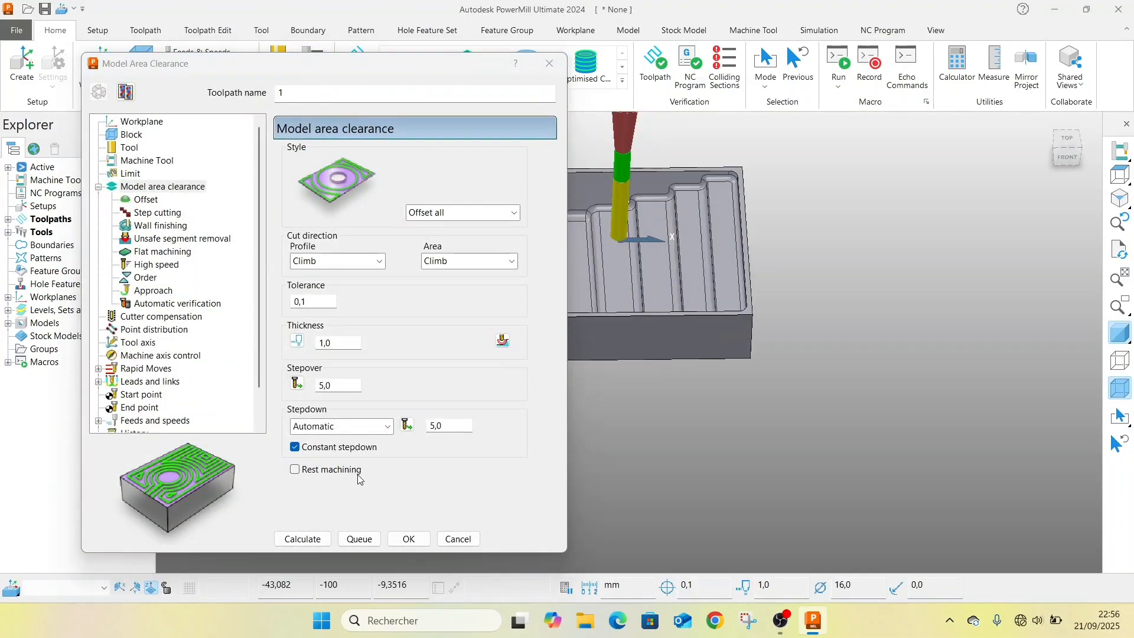
drag(334, 348, 306, 339)
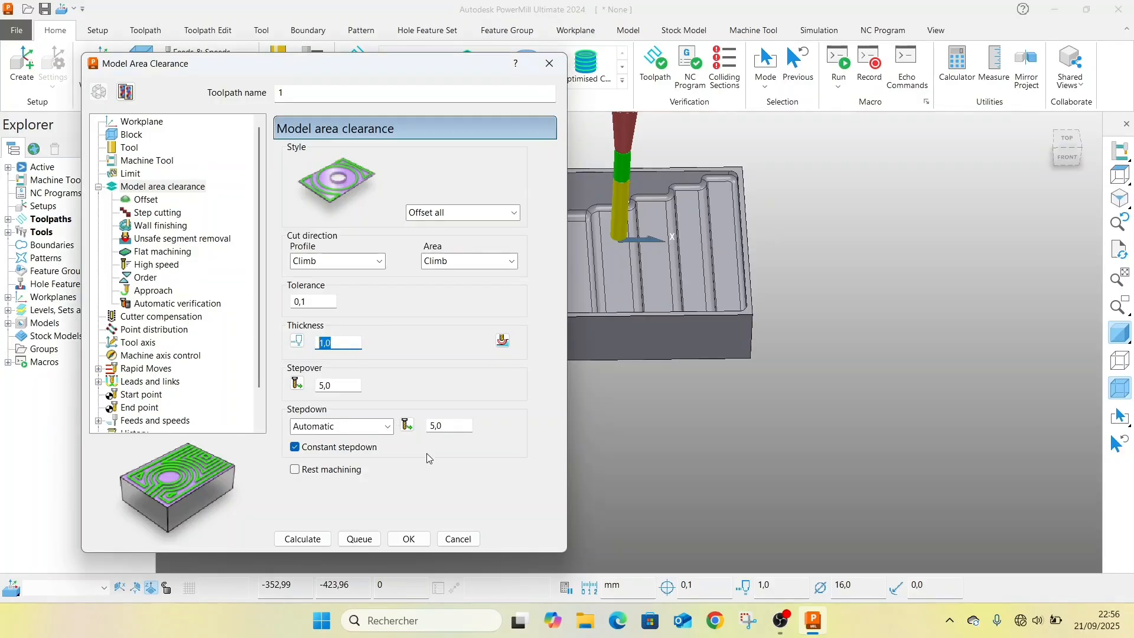
key(BackSpace)
drag(345, 385, 313, 385)
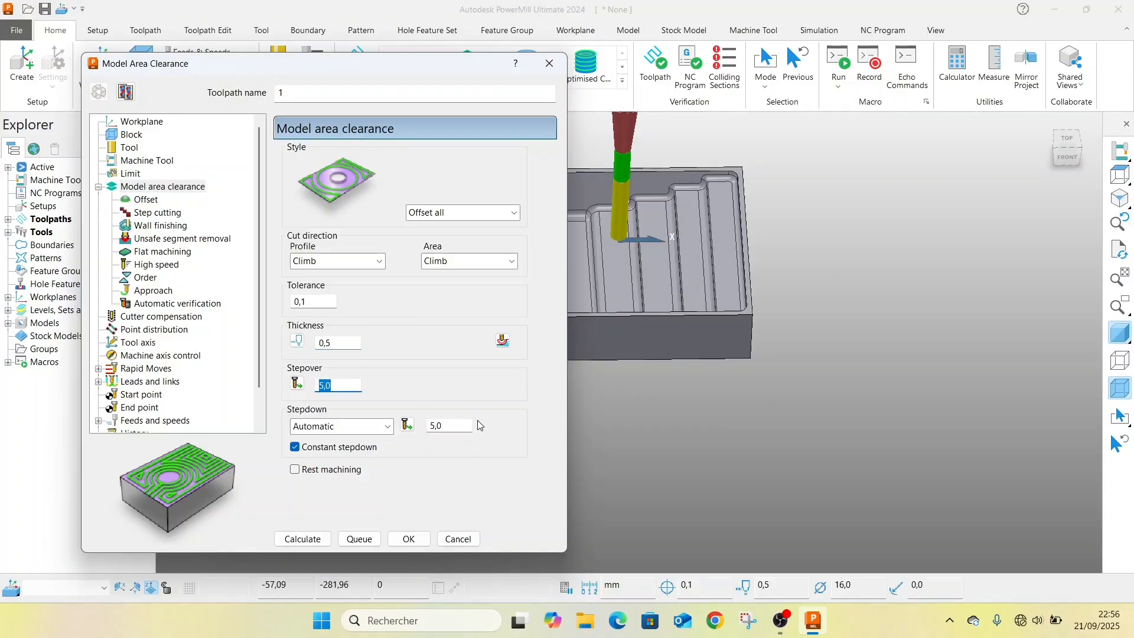
drag(458, 425, 427, 426)
click(792, 356)
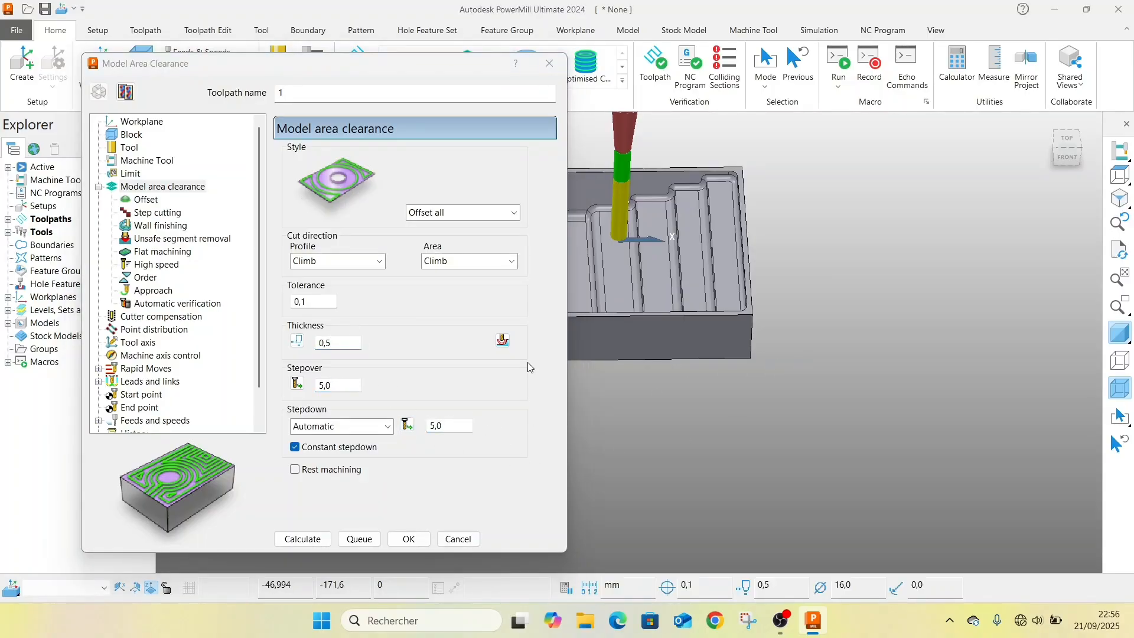
- Enable the Spiral offset option and step cutting for the area clearance toolpath
click(155, 199)
click(295, 196)
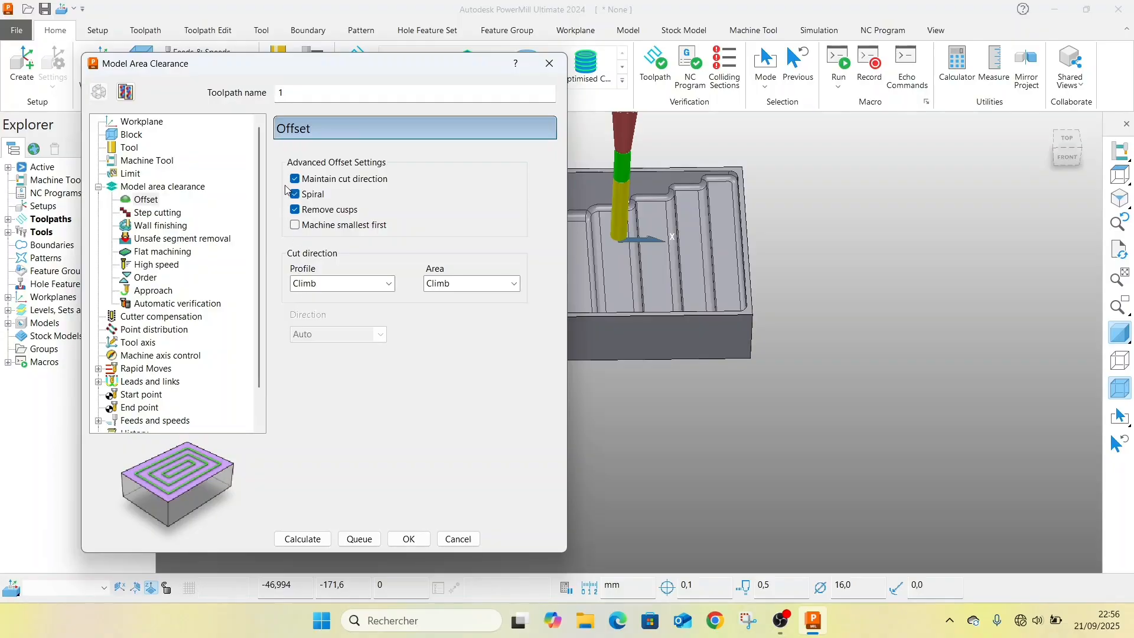
click(297, 195)
click(297, 194)
click(177, 214)
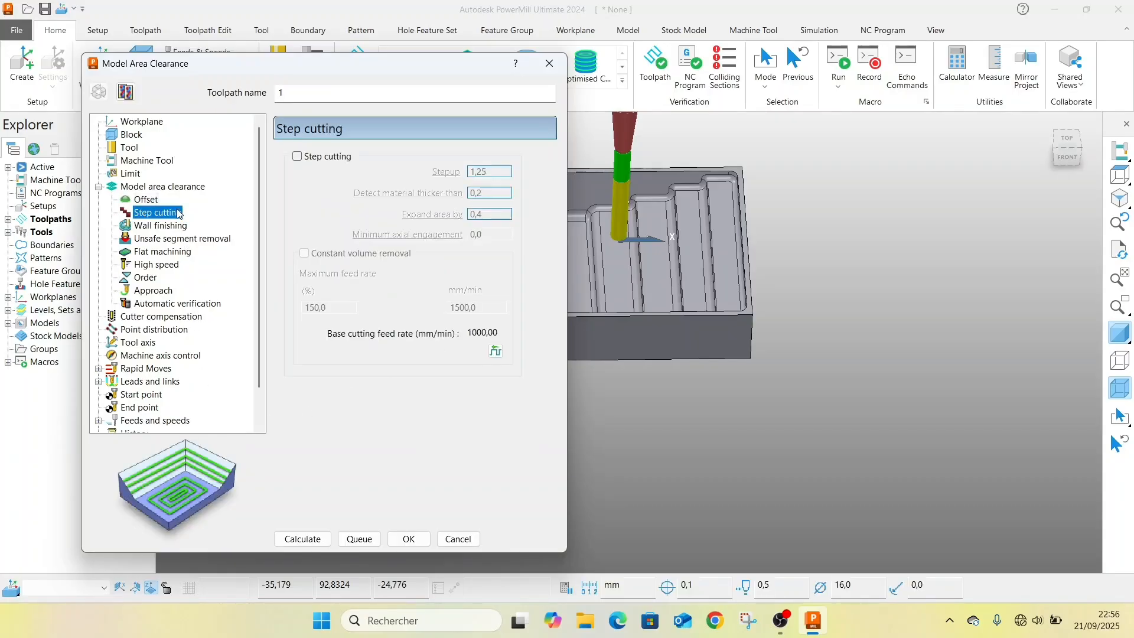
click(297, 156)
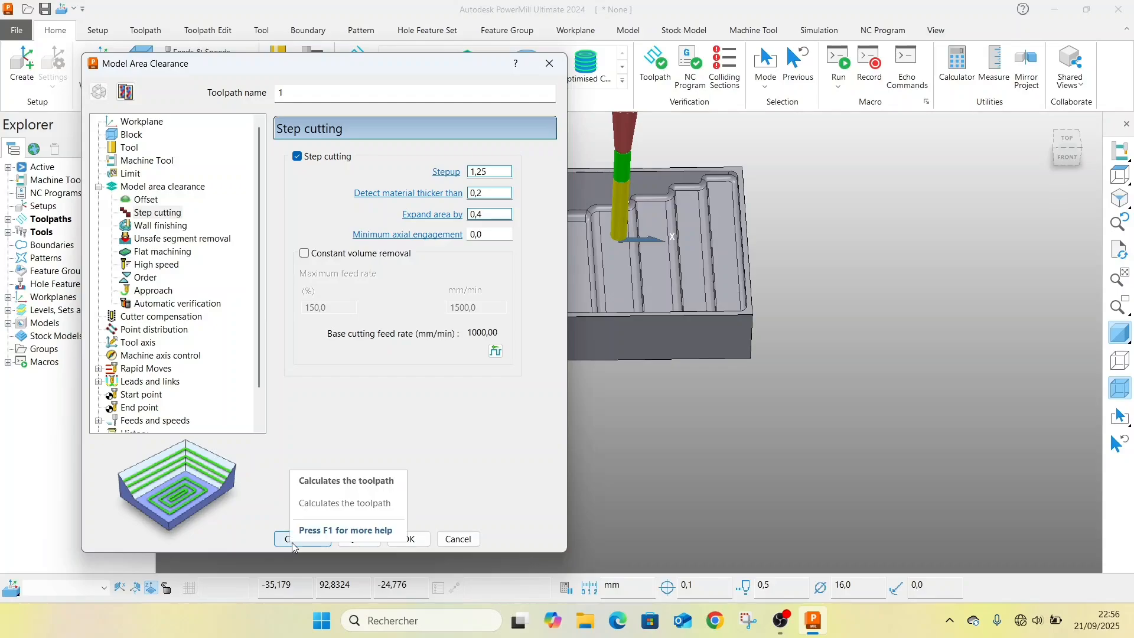
- Set the first-choice lead in to Ramp with a max zig angle of 3 degrees and a circle diameter of 0.8 TDU
scroll(168, 418, down, 1)
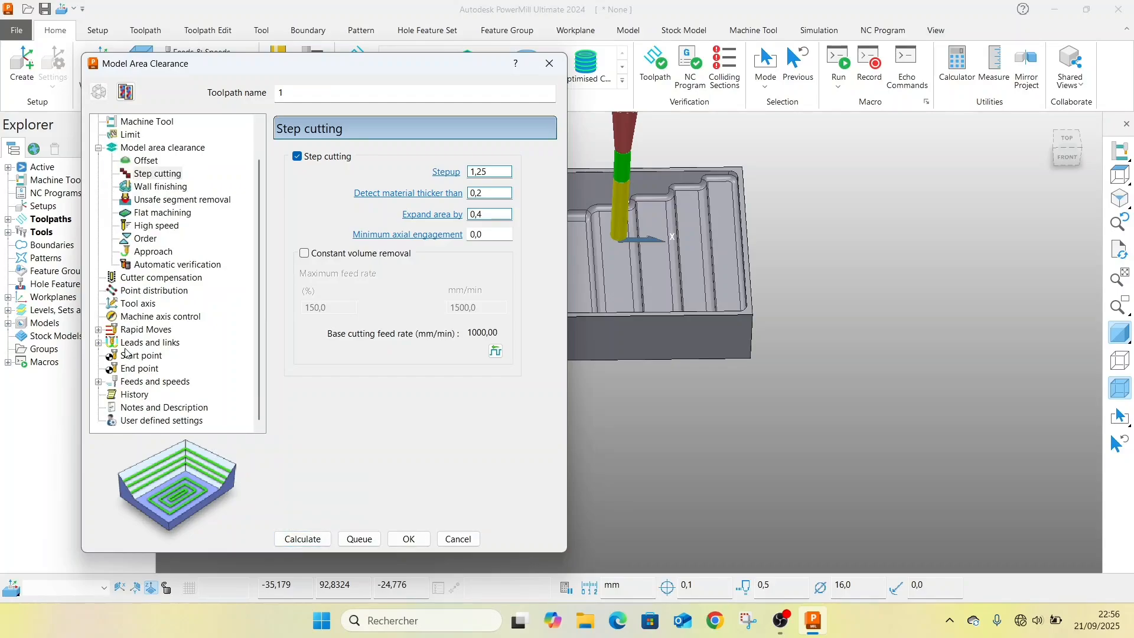
click(100, 344)
click(148, 356)
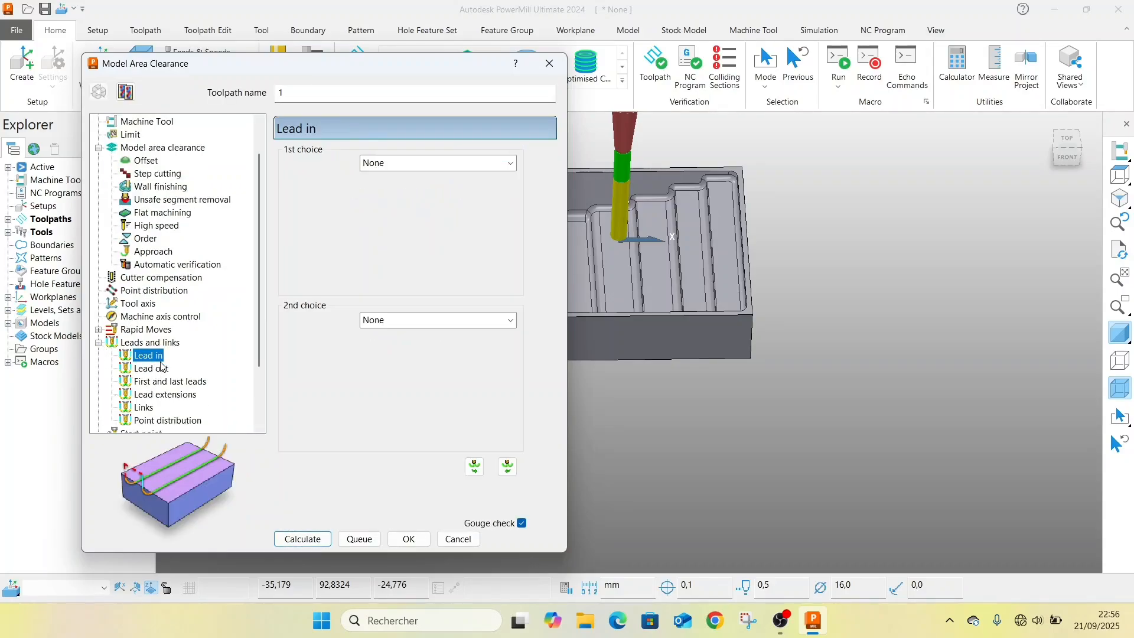
click(390, 166)
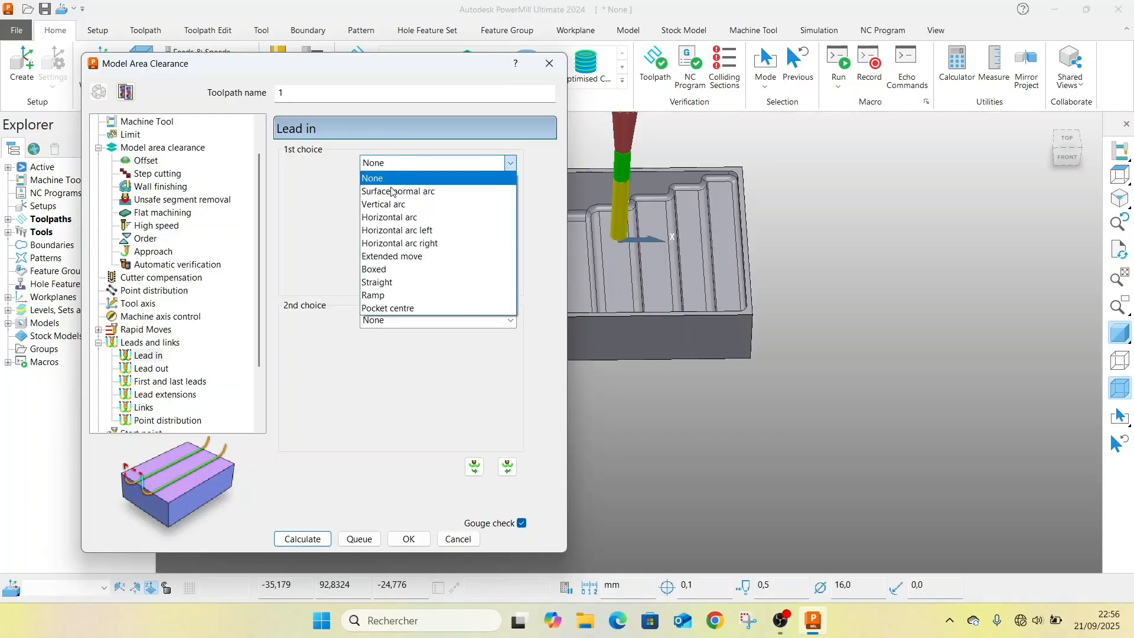
click(394, 295)
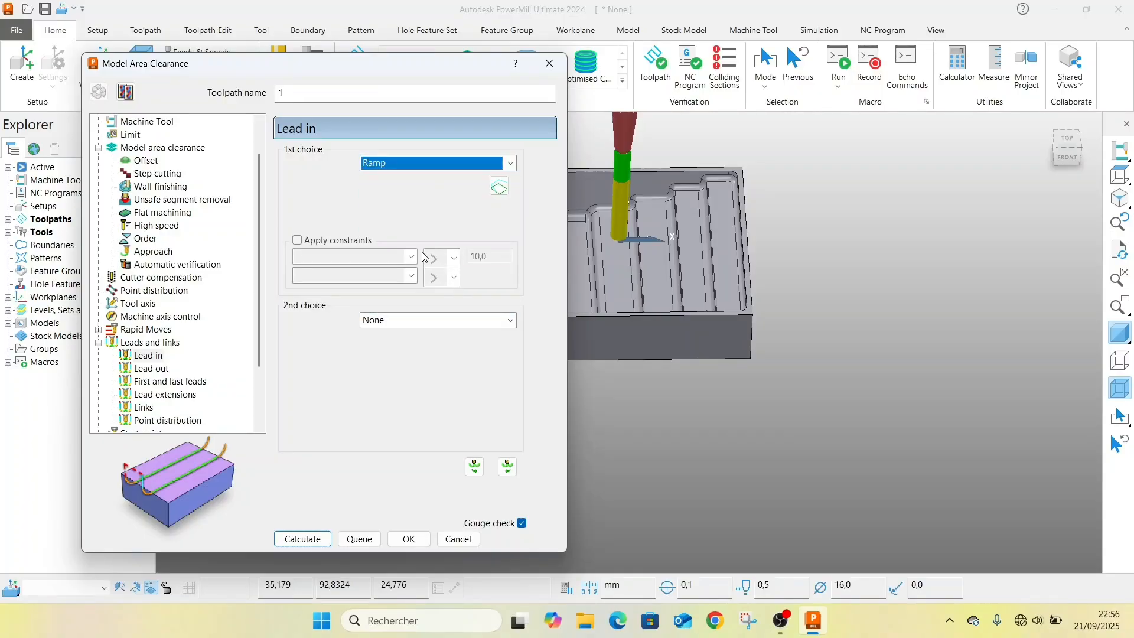
click(502, 189)
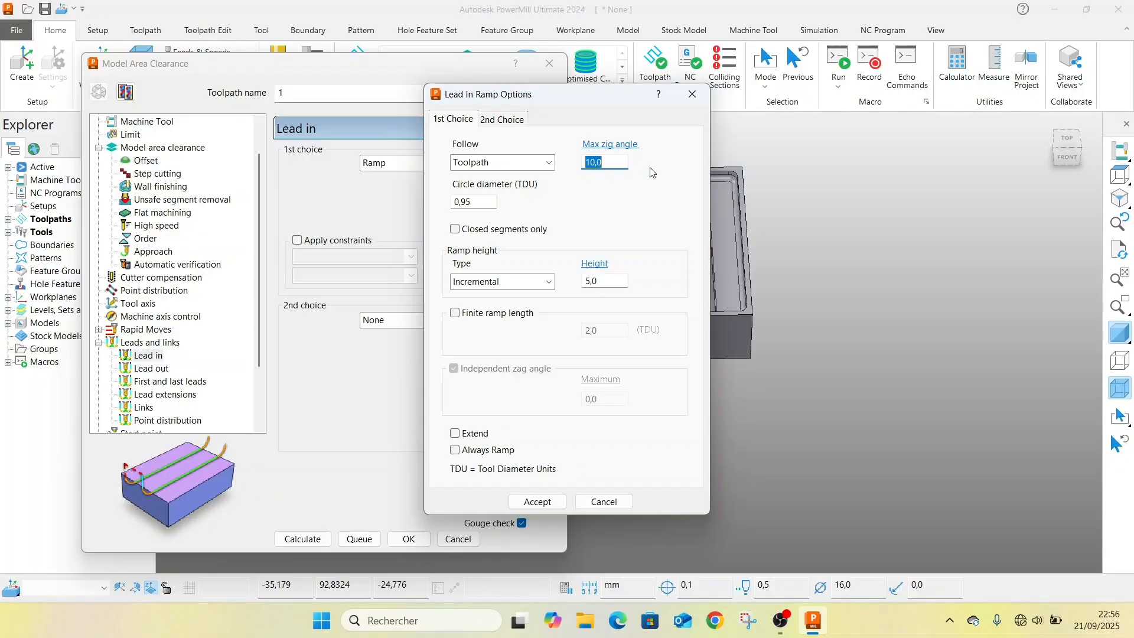
text(3)
drag(483, 201, 463, 202)
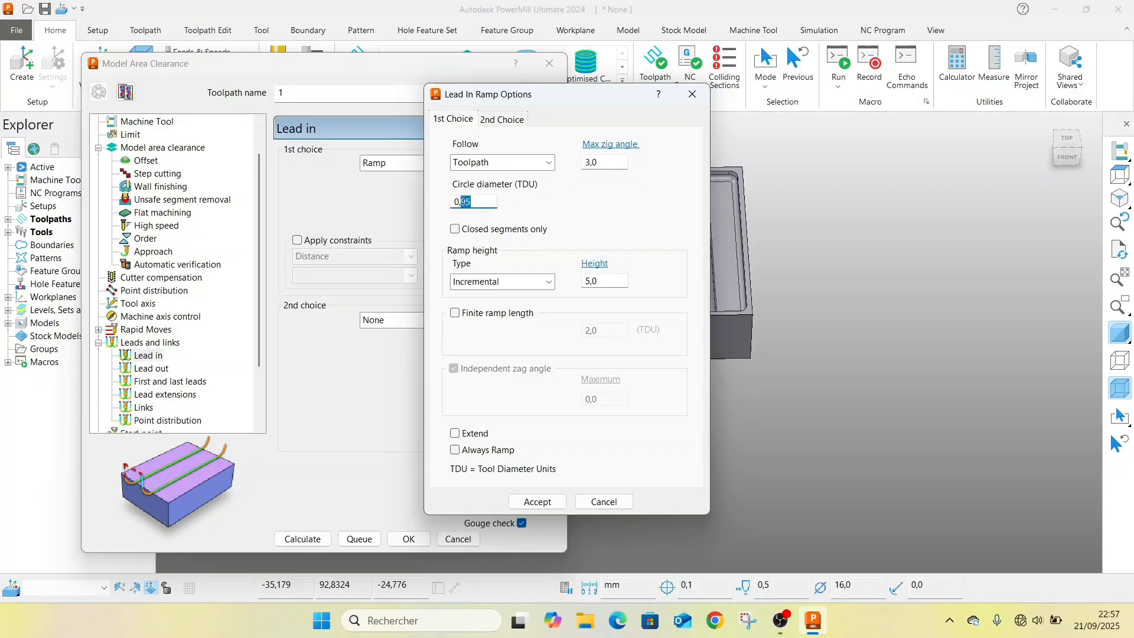
text(8)
click(538, 501)
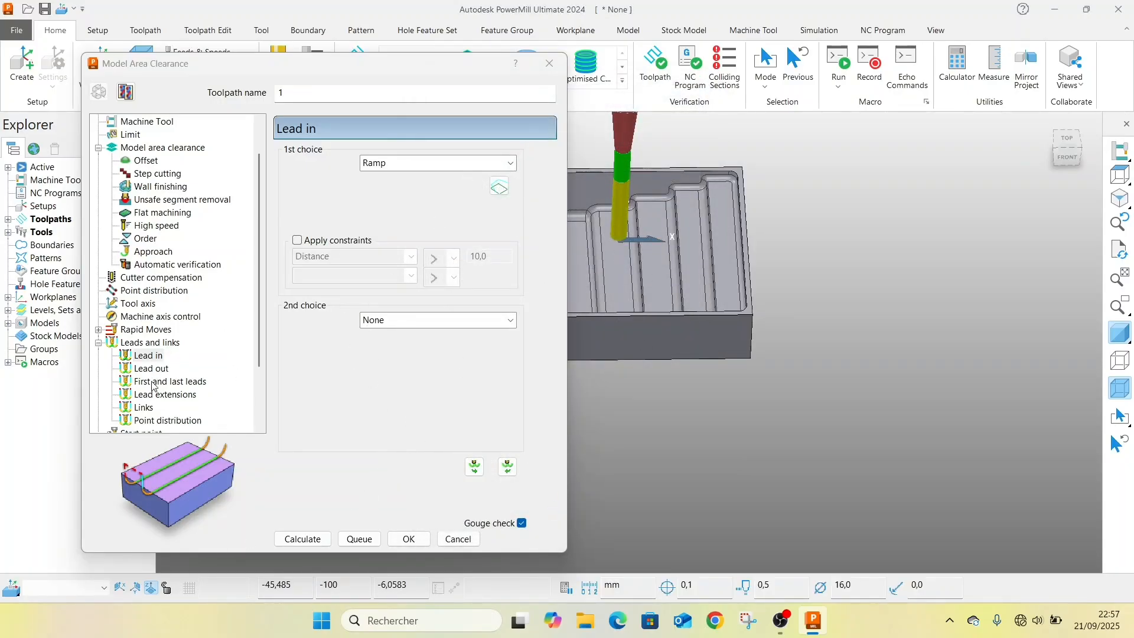
- Remove the constraints from the first-choice Skim link and calculate the area clearance toolpath
click(144, 408)
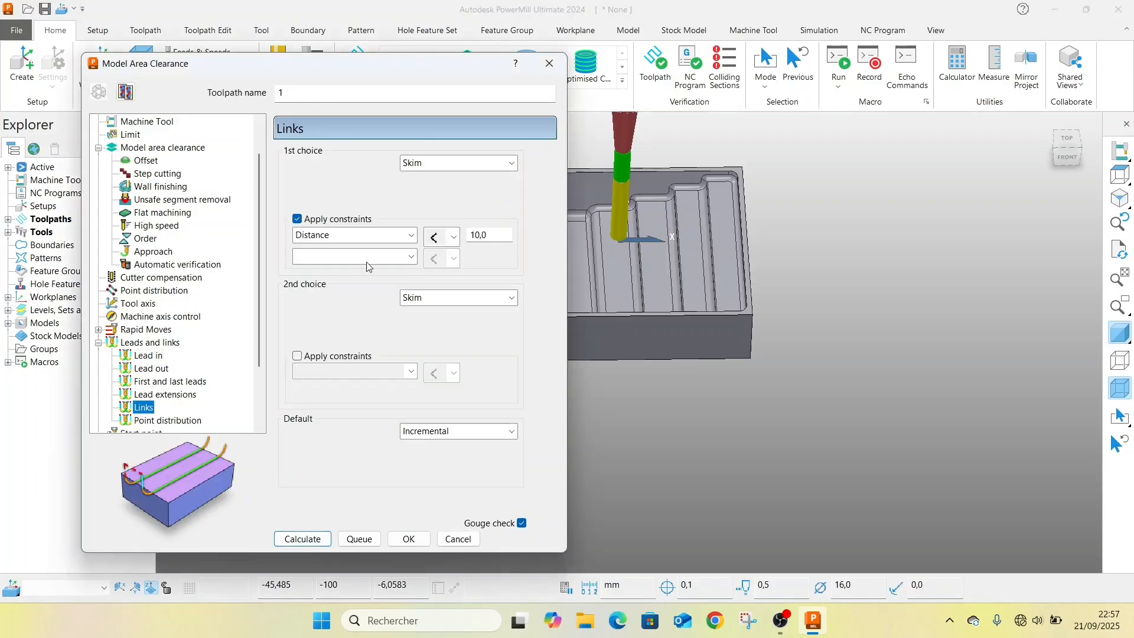
click(299, 220)
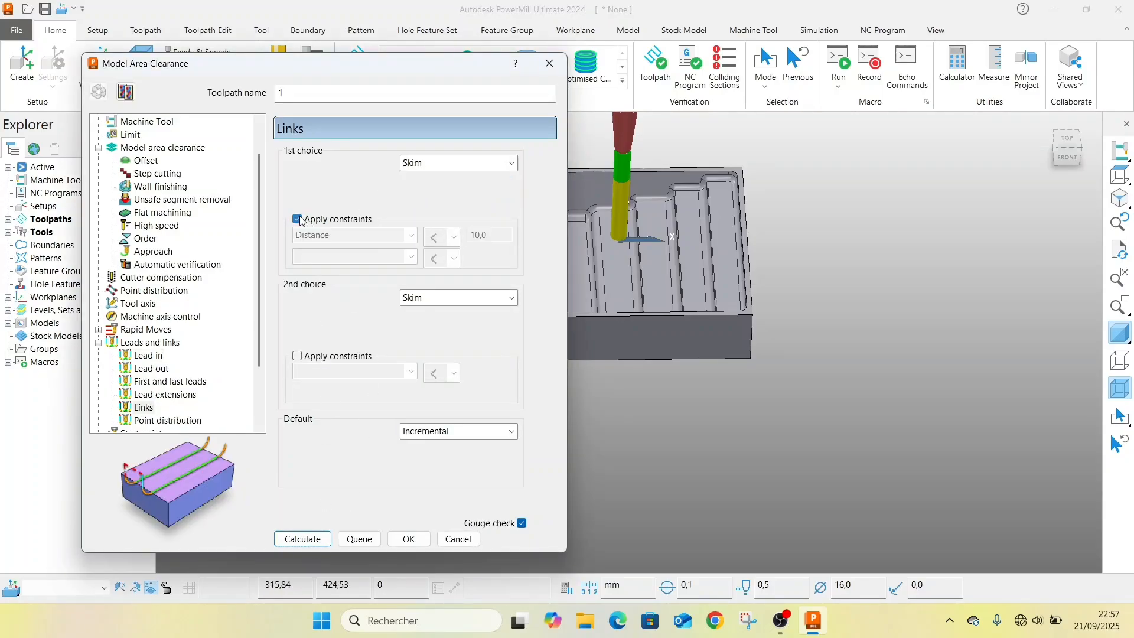
click(307, 539)
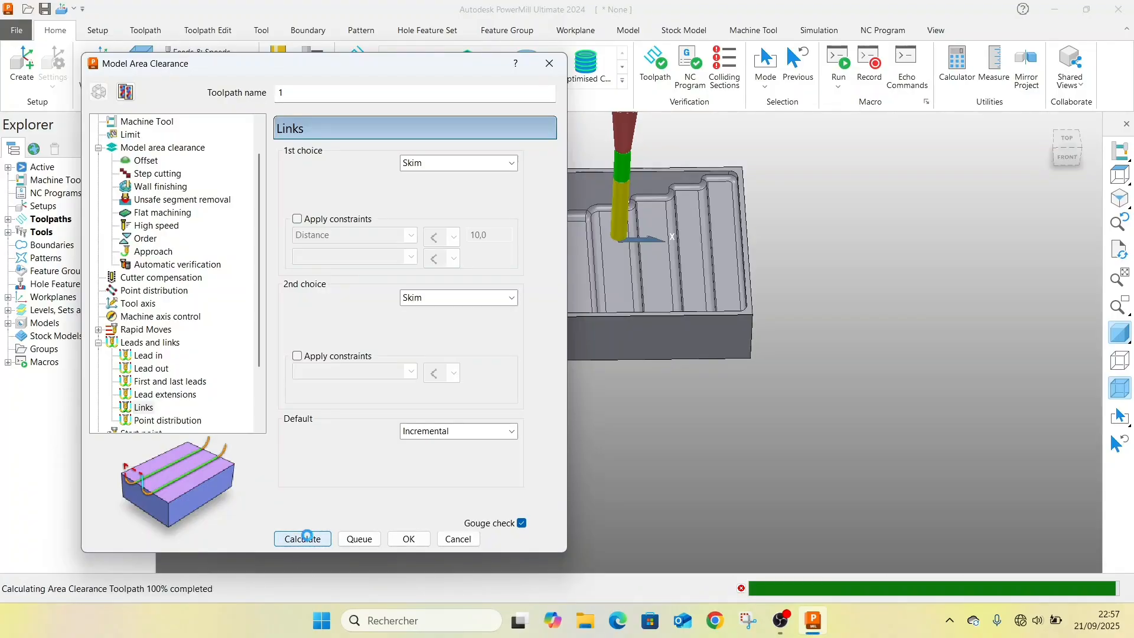
click(548, 63)
- Simulate toolpath 1 from its start and play the simulation
click(7, 220)
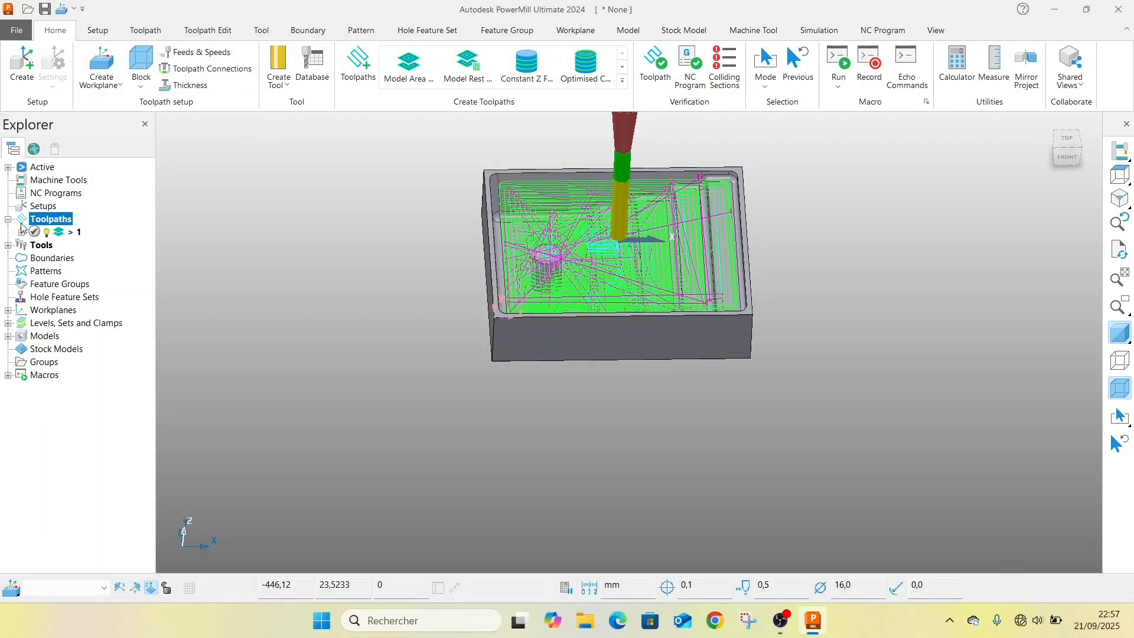
double_click(69, 233)
right_click(69, 234)
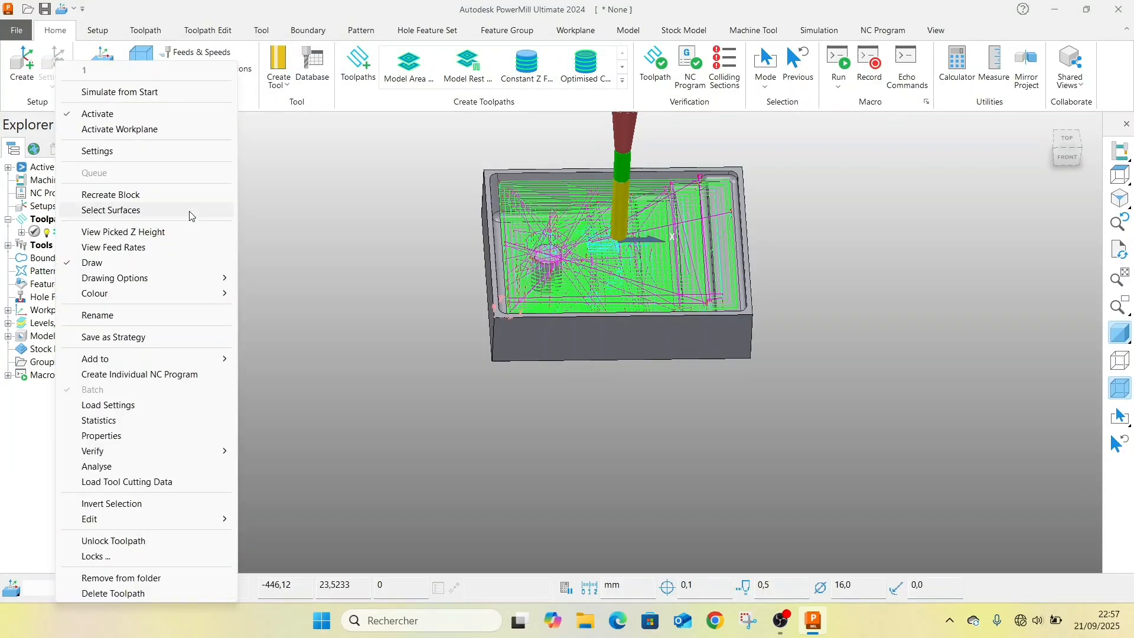
click(137, 94)
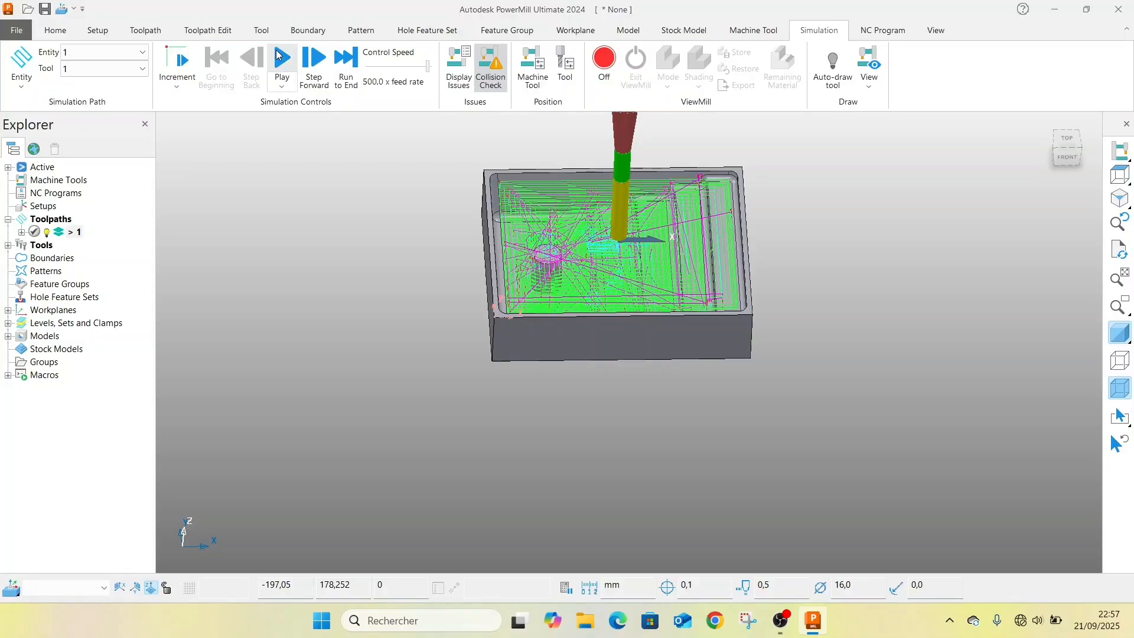
click(279, 56)
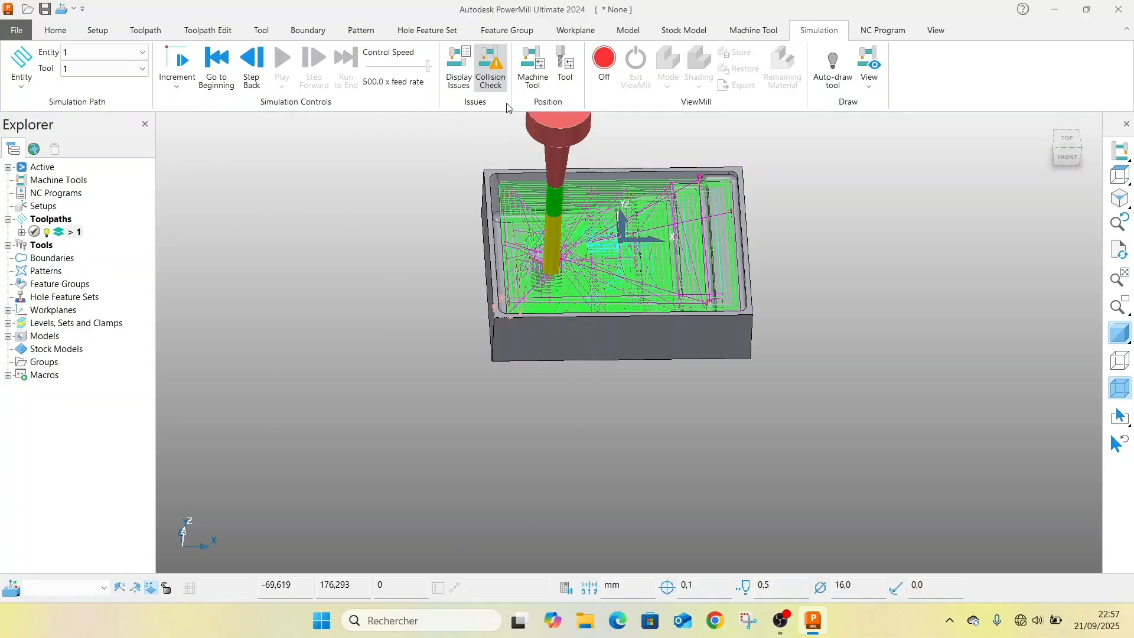
- Check the simulation's collision checking state and review its issue detection options
click(477, 86)
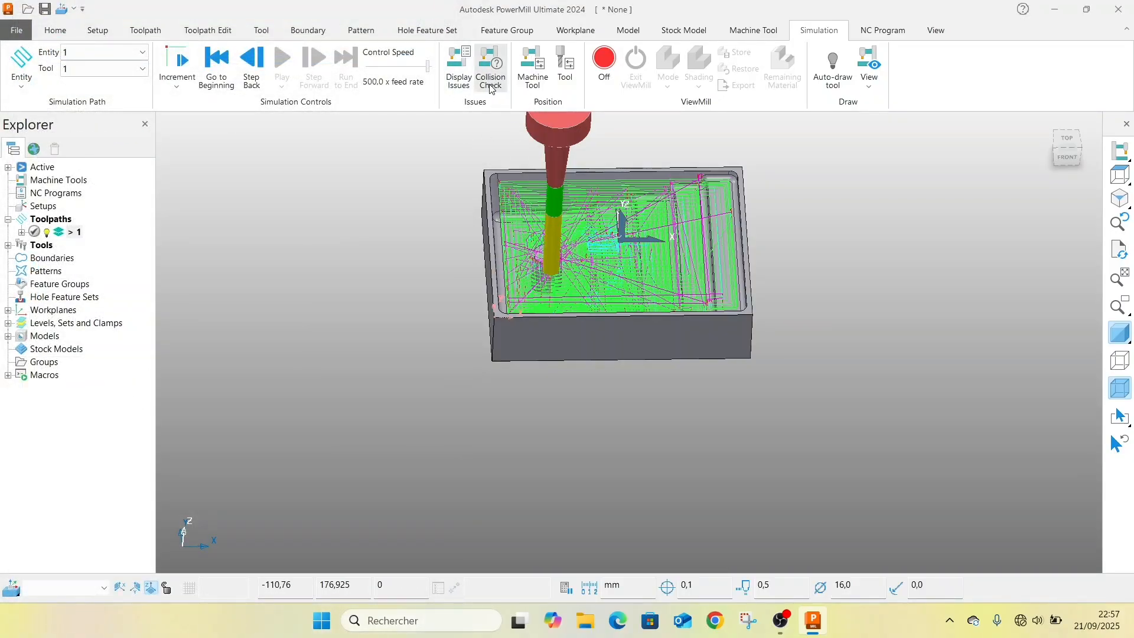
click(457, 80)
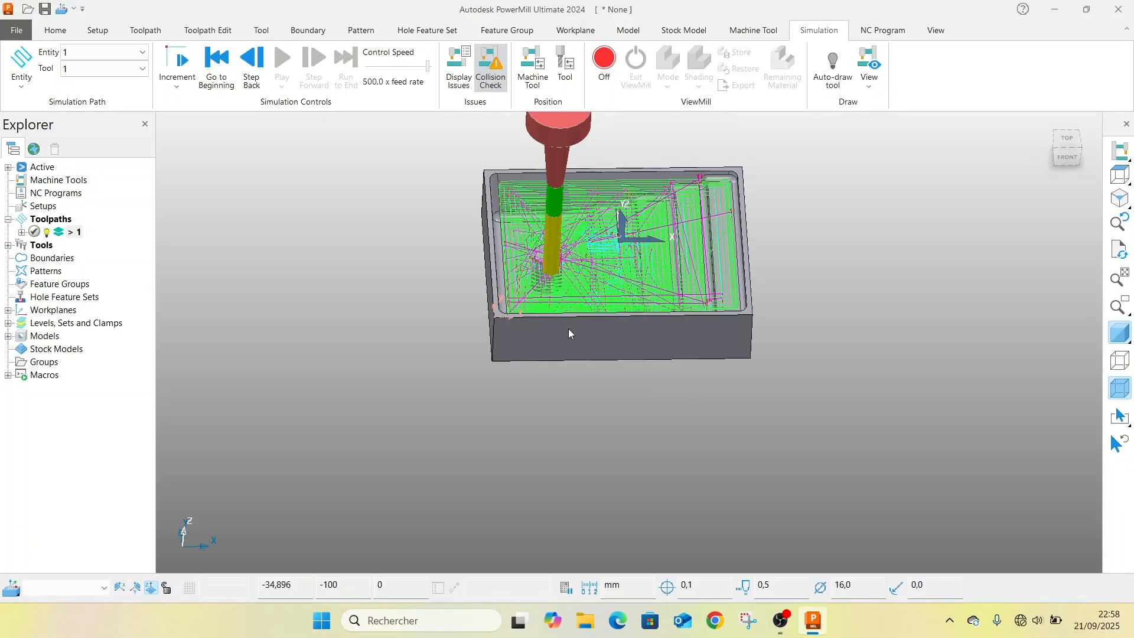
click(450, 57)
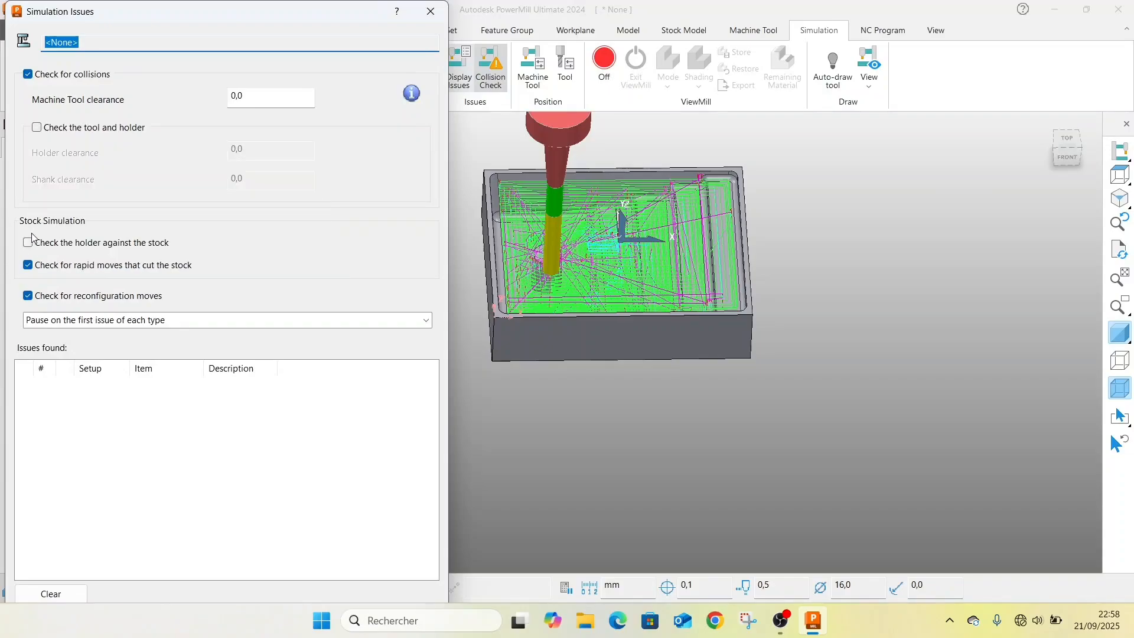
click(430, 12)
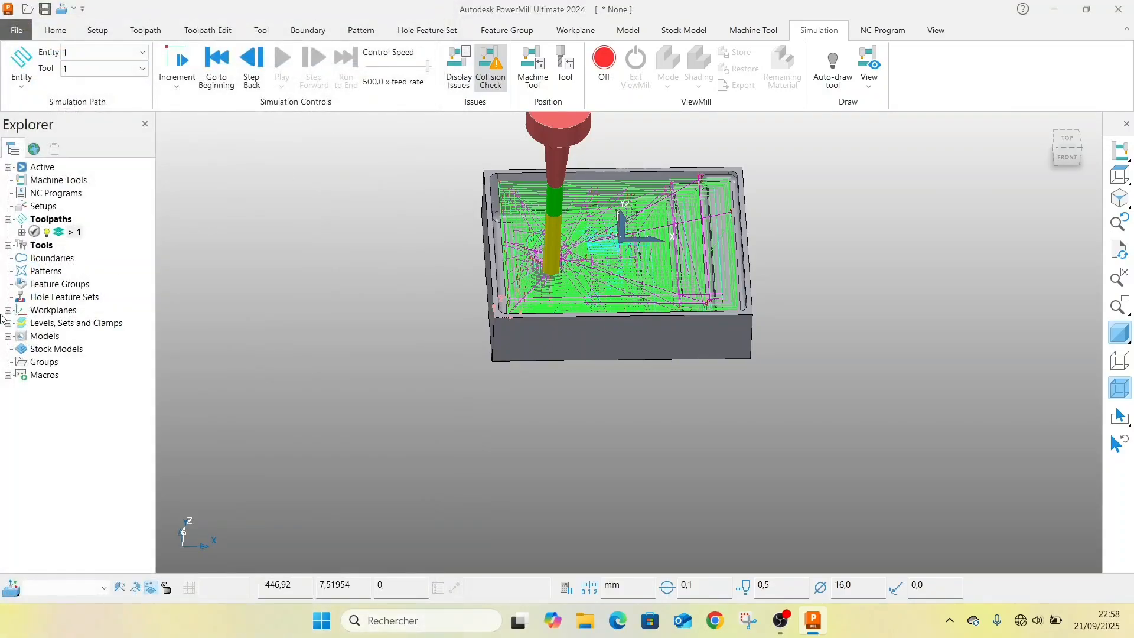
- Create a new toolpath with the Model Rest Area Clearance strategy from the 3D Area Clearance category
right_click(69, 219)
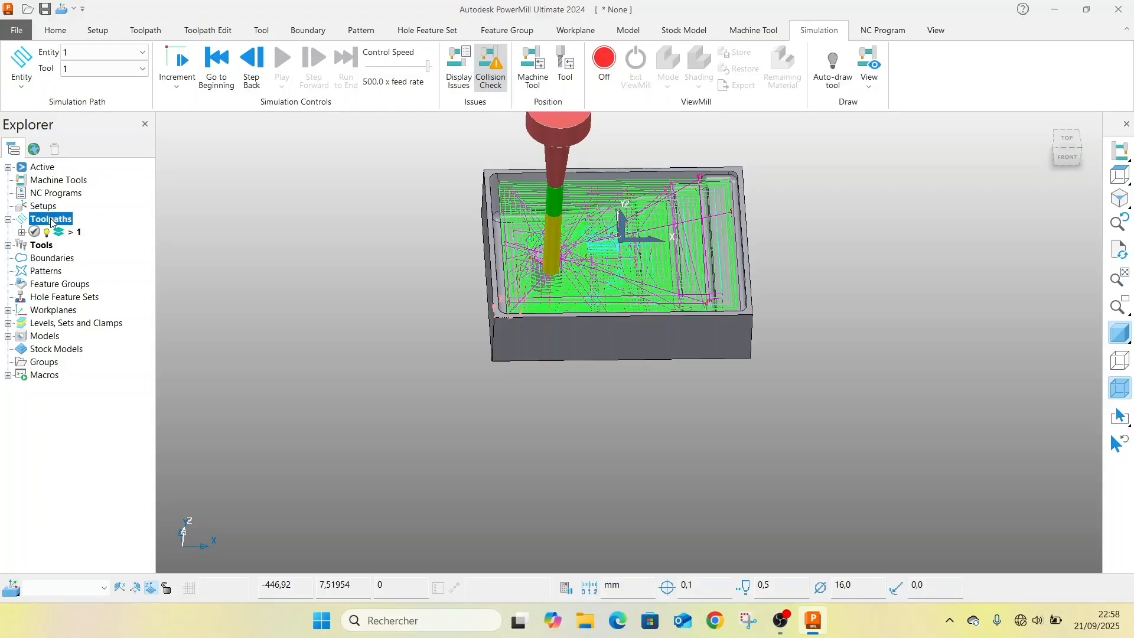
click(144, 259)
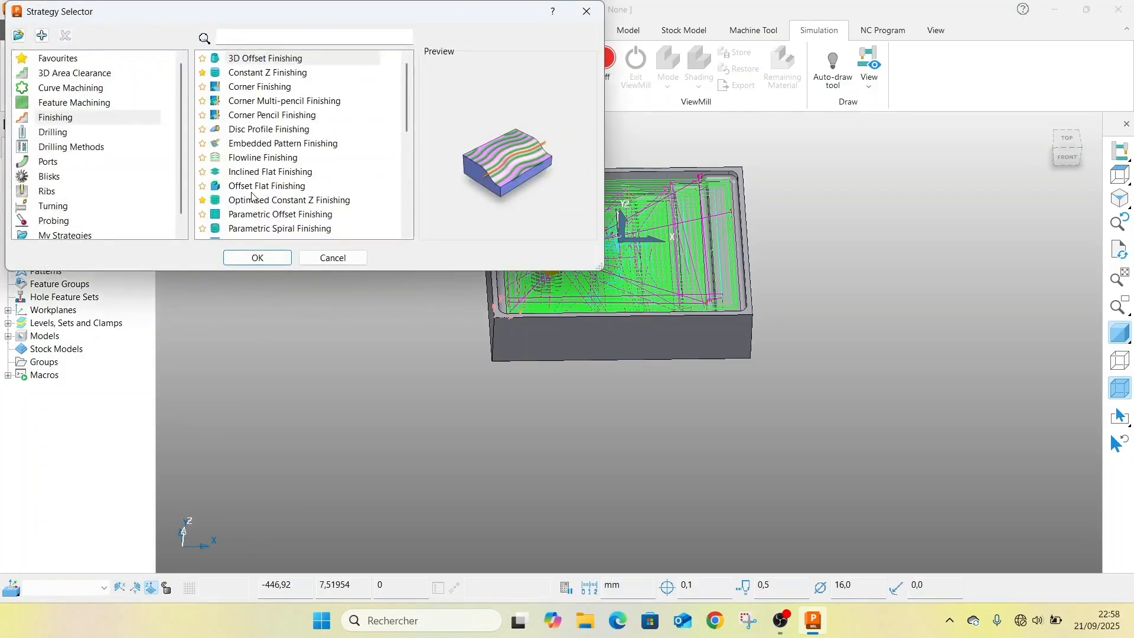
click(37, 77)
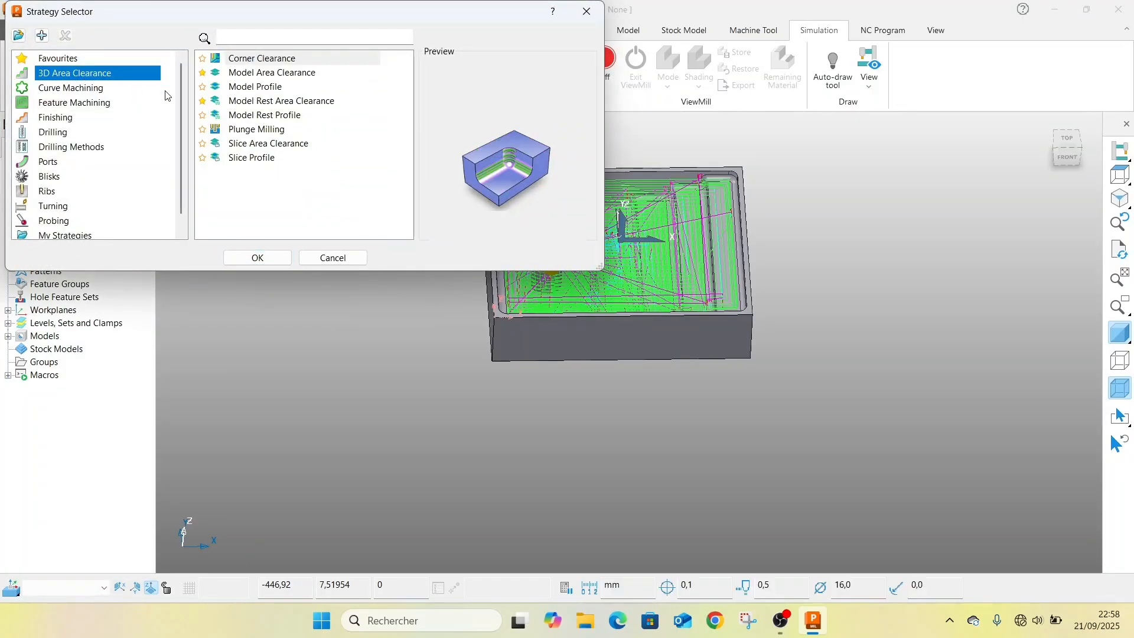
click(273, 73)
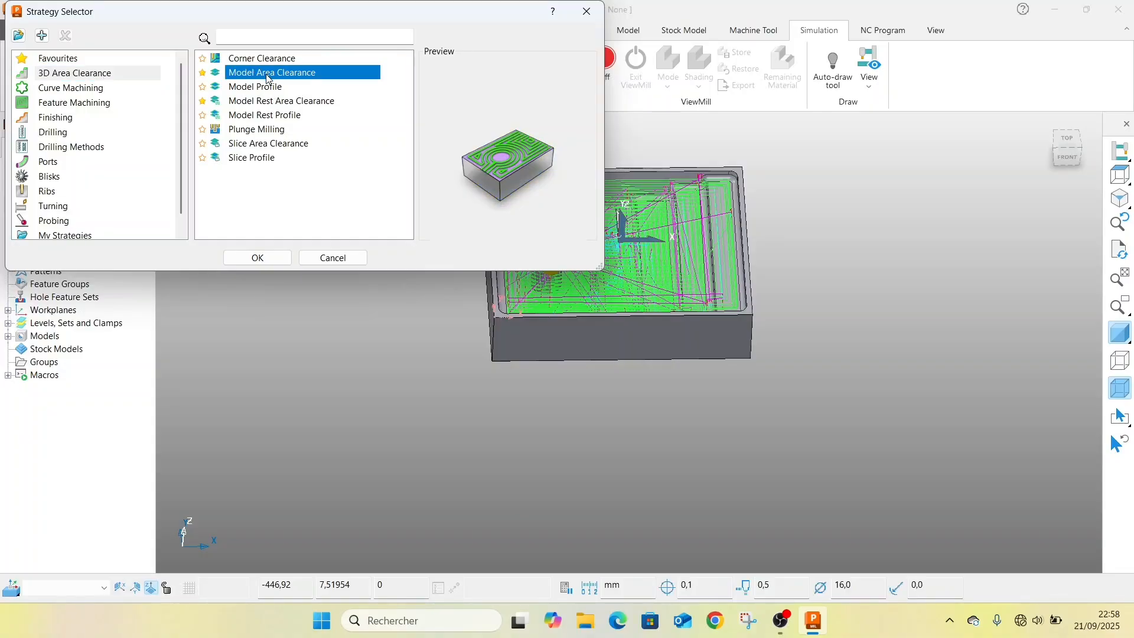
click(239, 89)
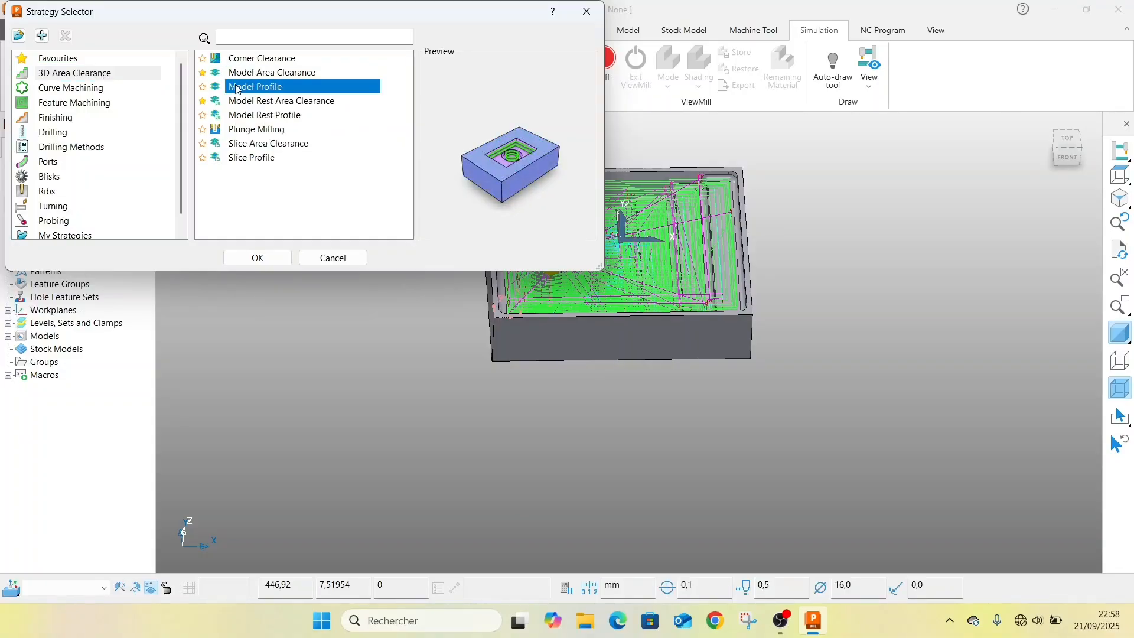
click(270, 102)
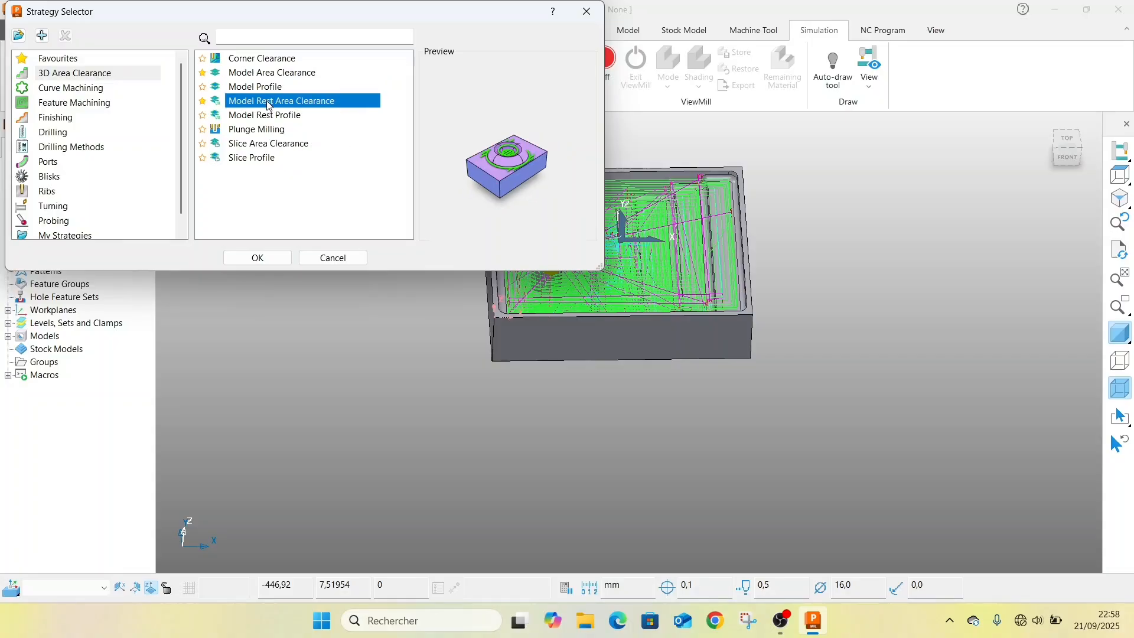
click(259, 257)
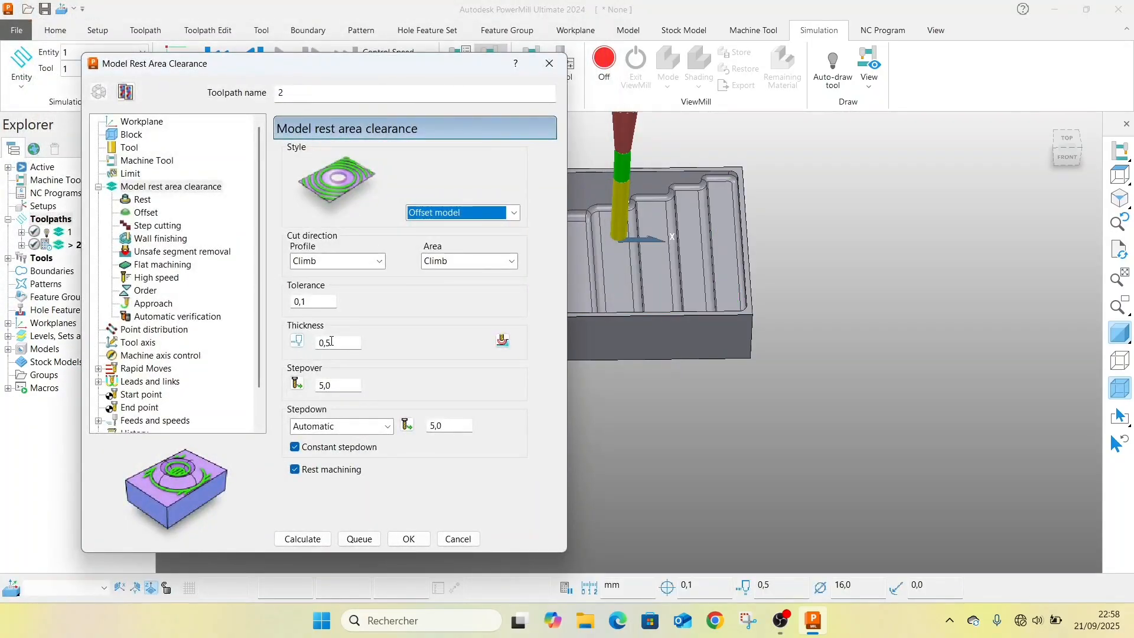
- Set the rest toolpath's stepover and stepdown to 2.0 mm and try to calculate it
drag(333, 388, 322, 384)
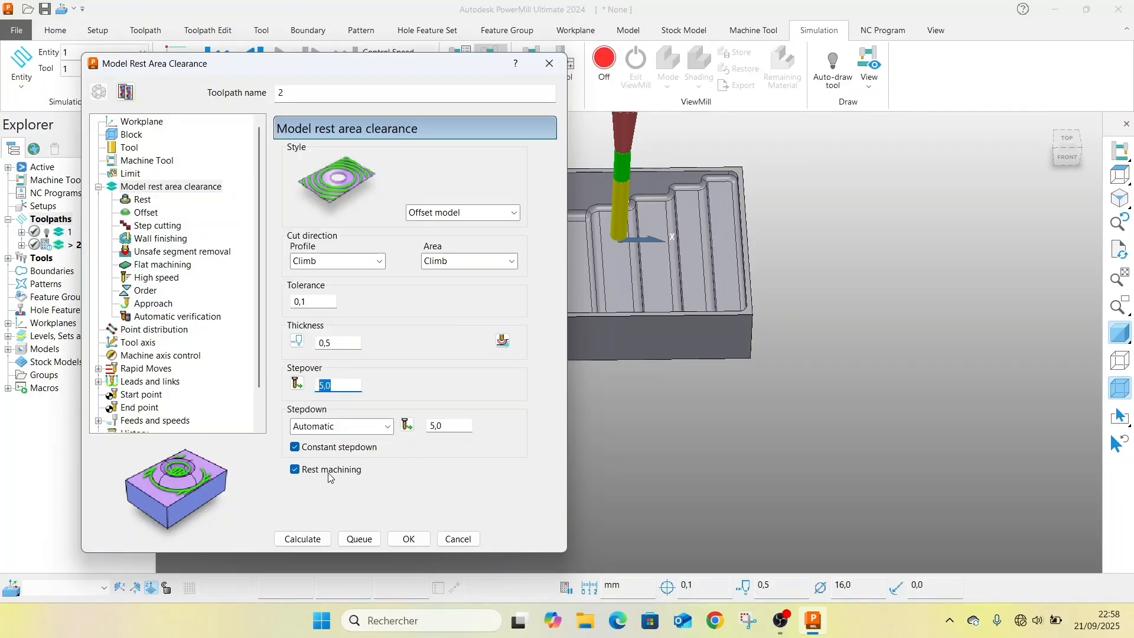
drag(456, 429, 428, 426)
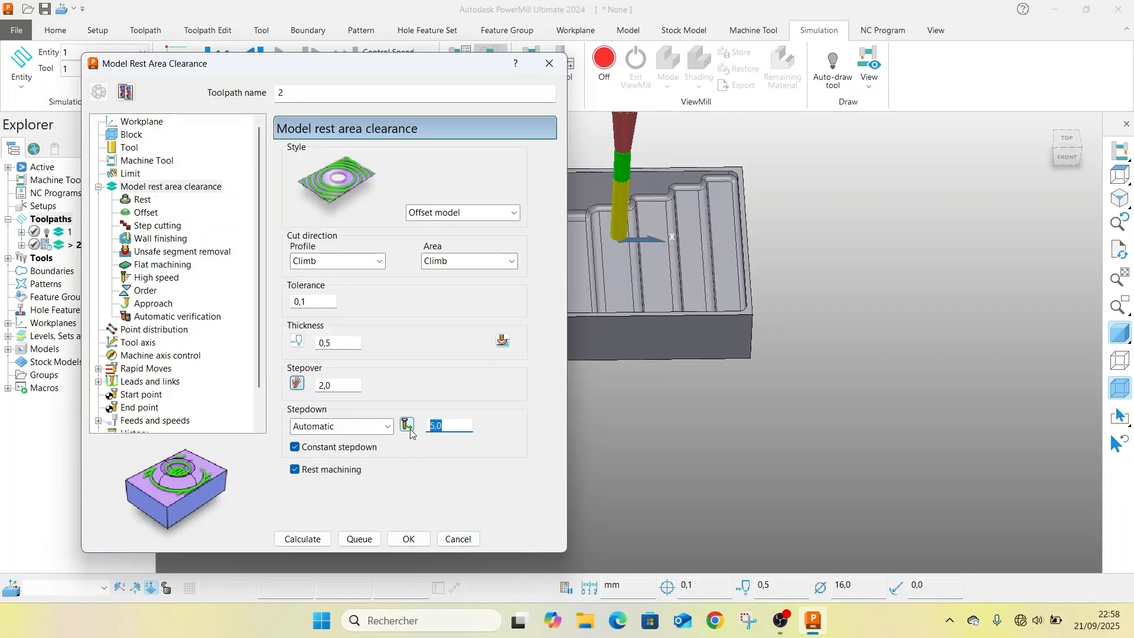
text(2)
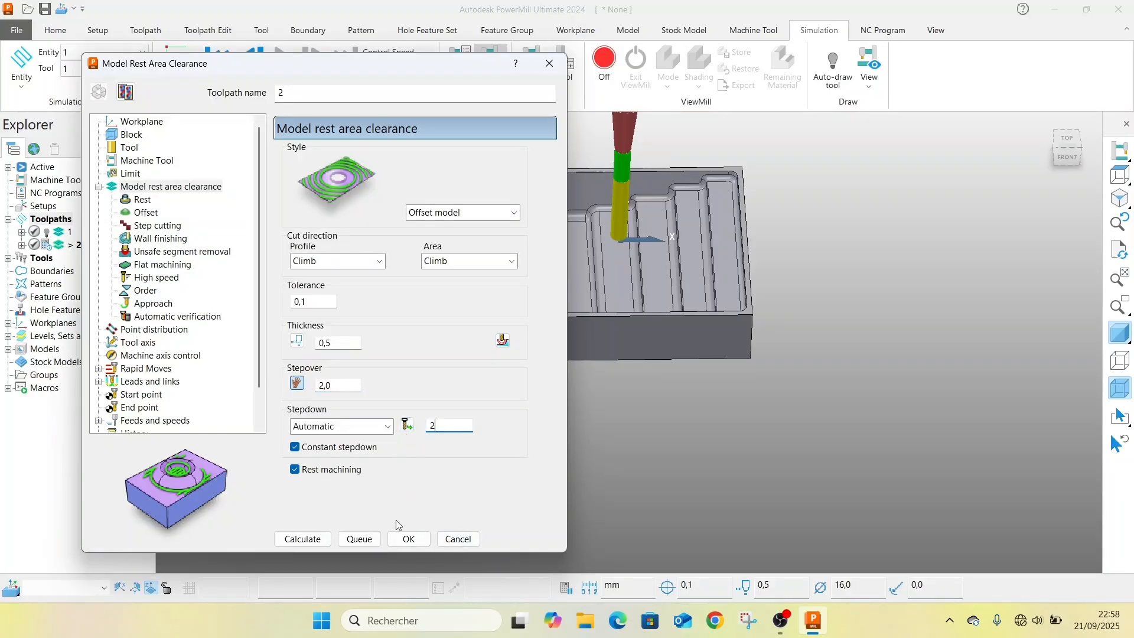
click(304, 539)
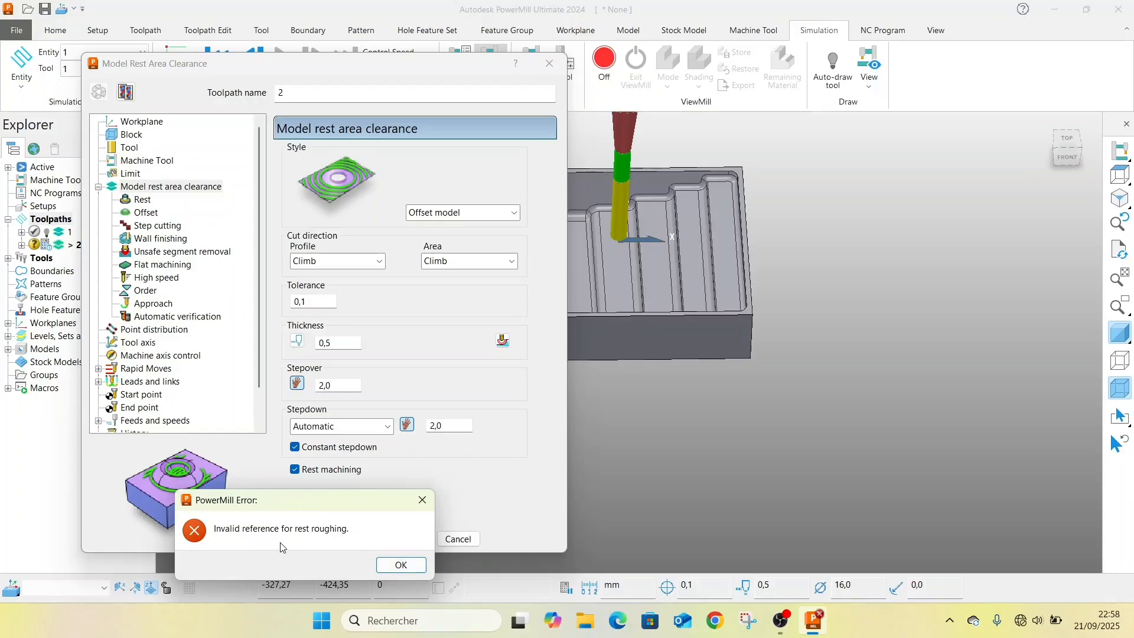
click(379, 564)
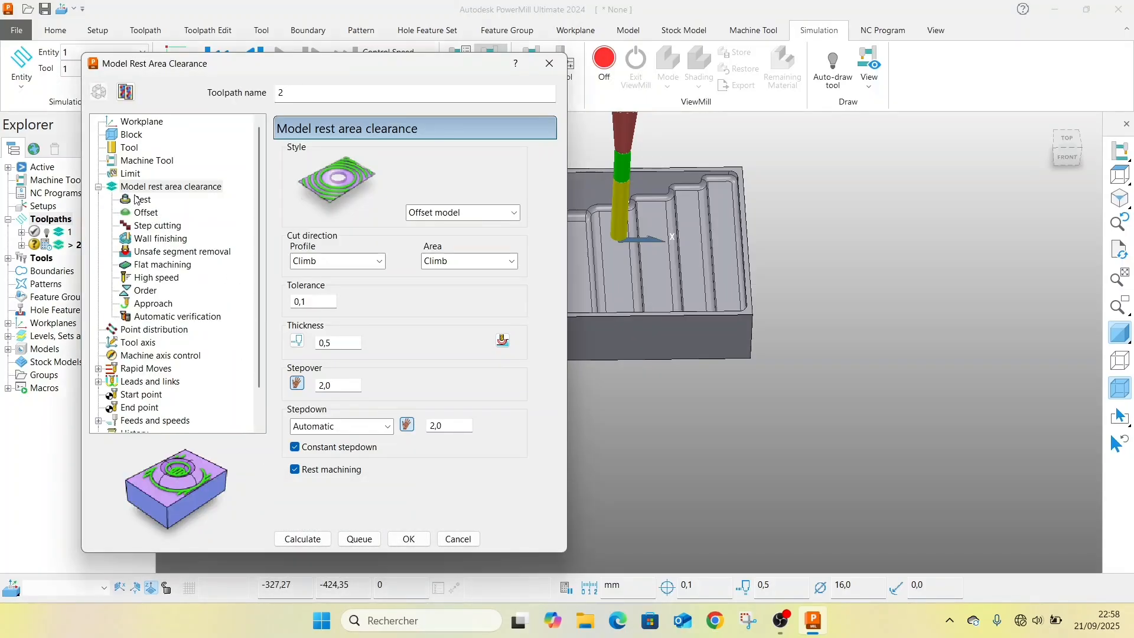
- Set the rest machining reference to toolpath 1 and calculate the model rest area clearance toolpath
click(142, 199)
click(391, 171)
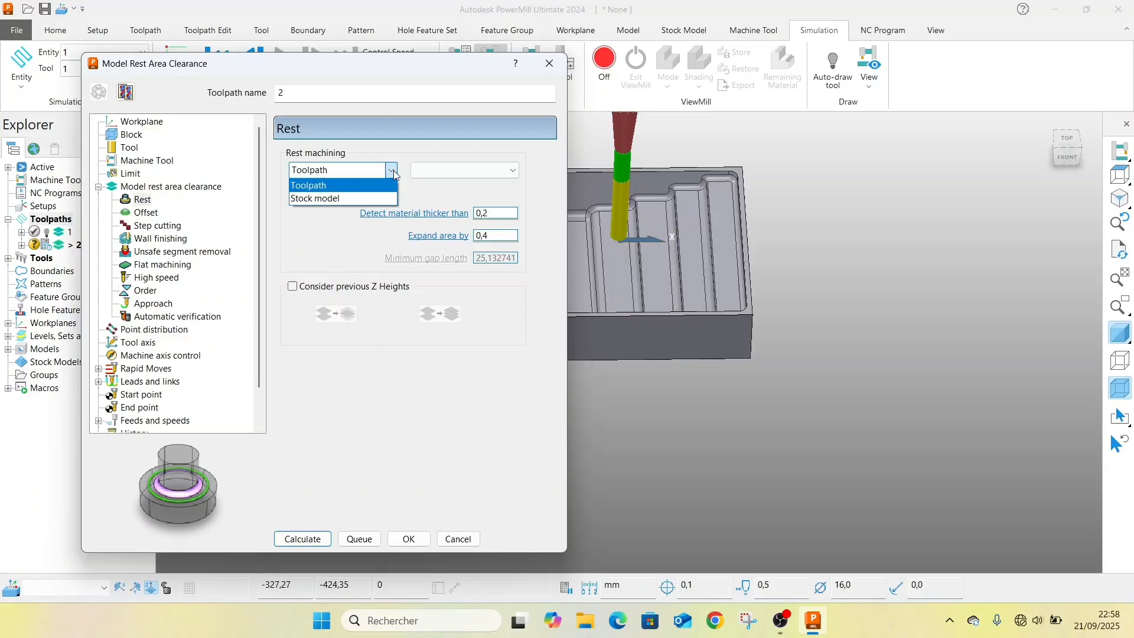
click(318, 186)
click(464, 171)
click(450, 224)
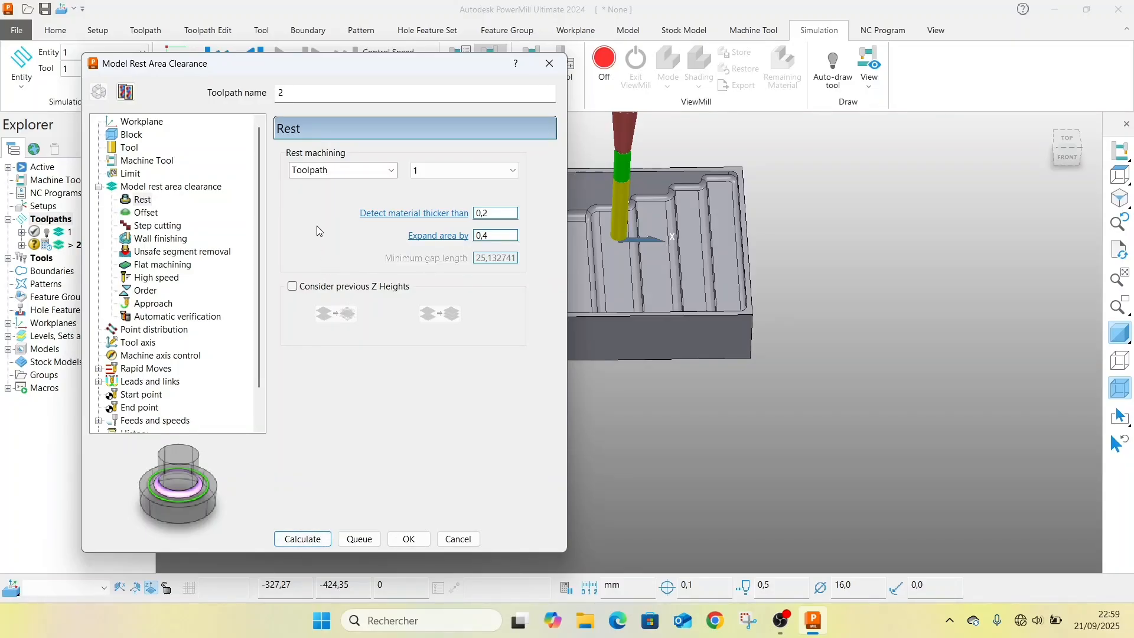
click(303, 541)
click(304, 538)
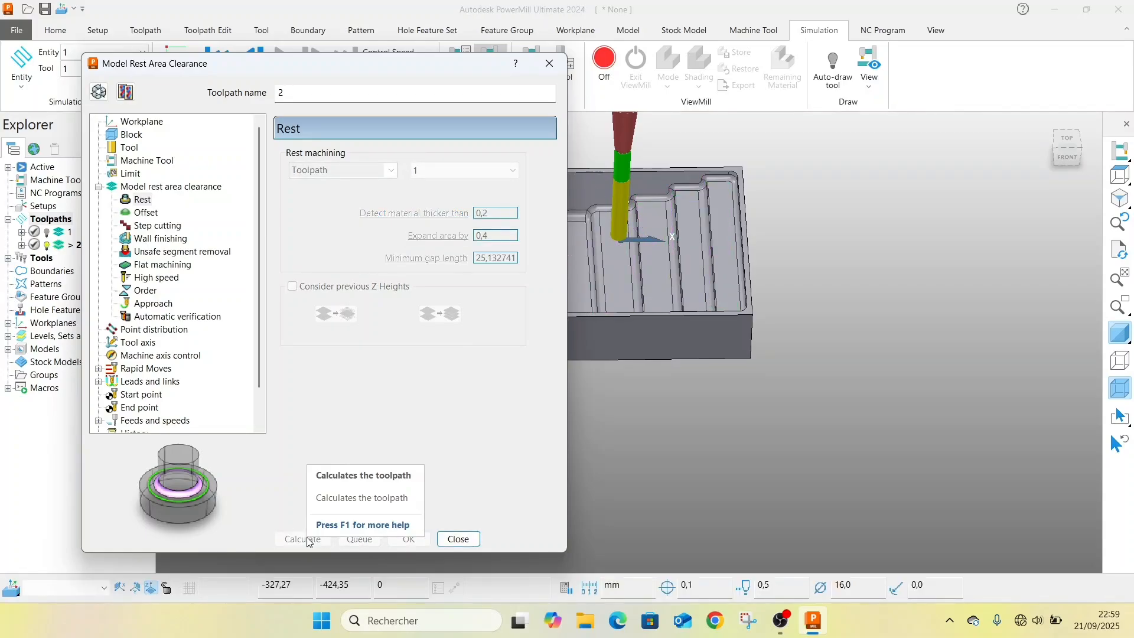
click(458, 539)
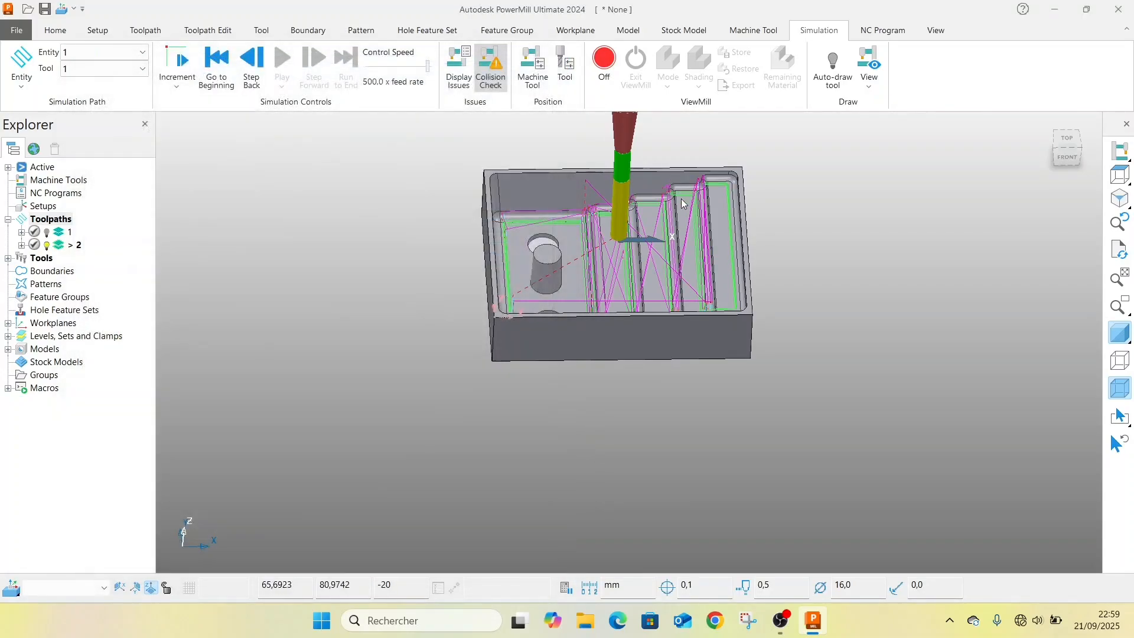
- Simulate toolpath 2 from its start and play it at a control speed of 42.0 x feed rate
middle_drag(574, 229, 545, 232)
right_click(63, 245)
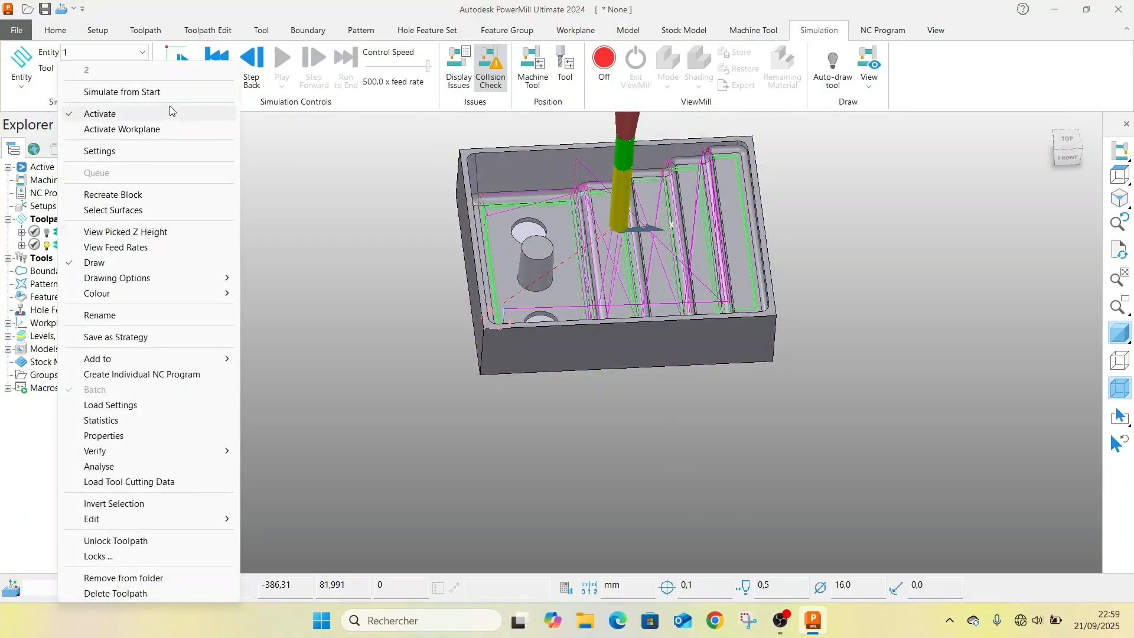
click(163, 93)
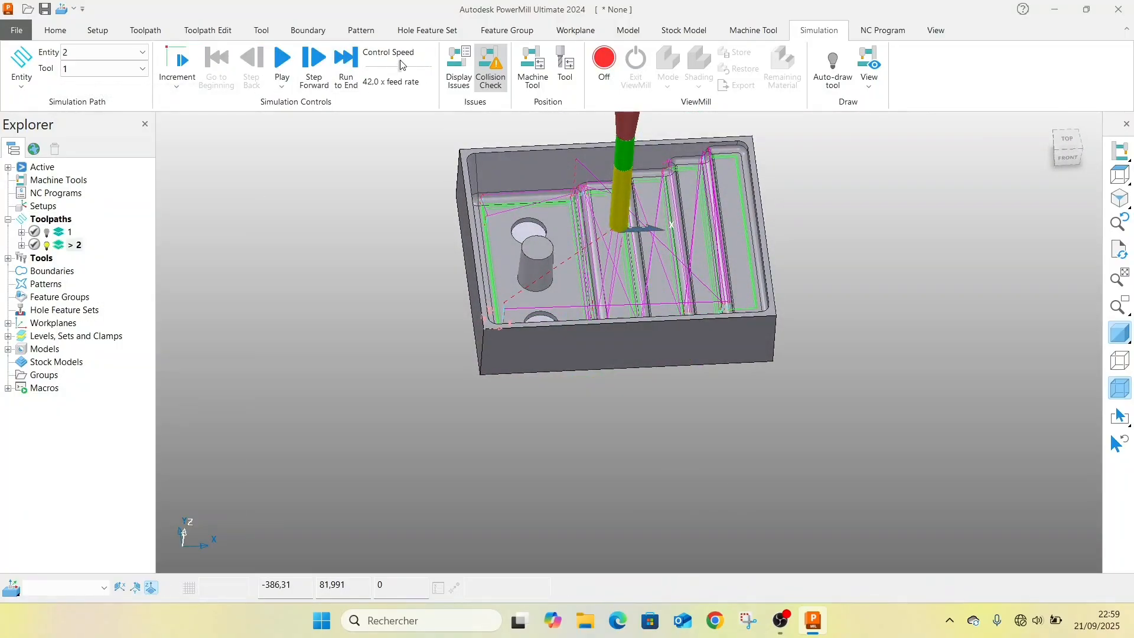
drag(427, 66, 399, 66)
click(282, 59)
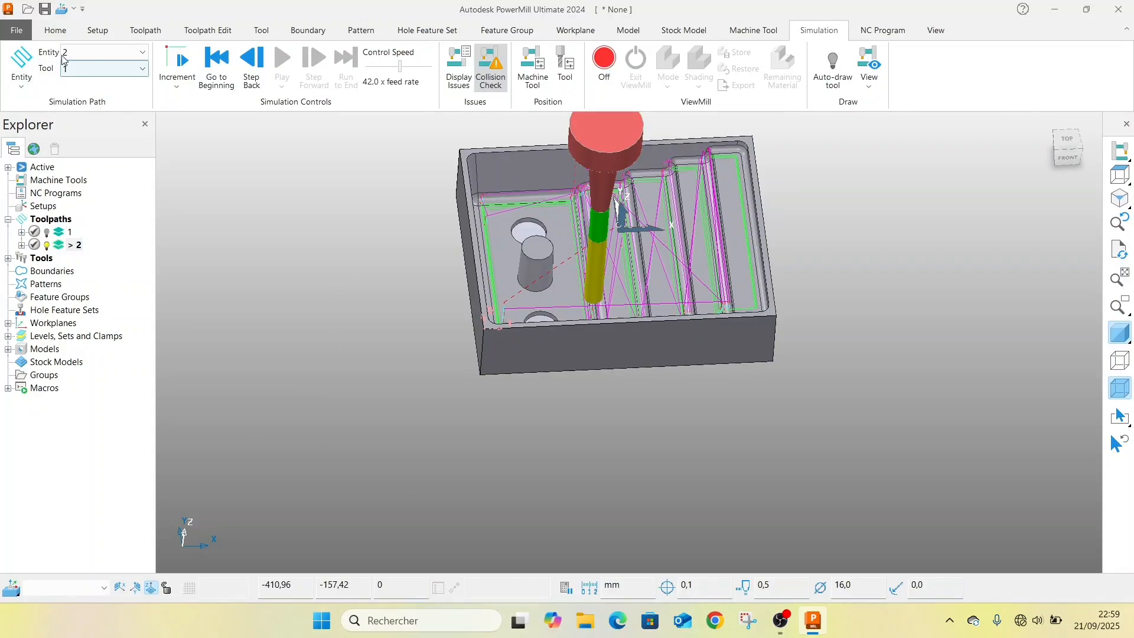
click(55, 30)
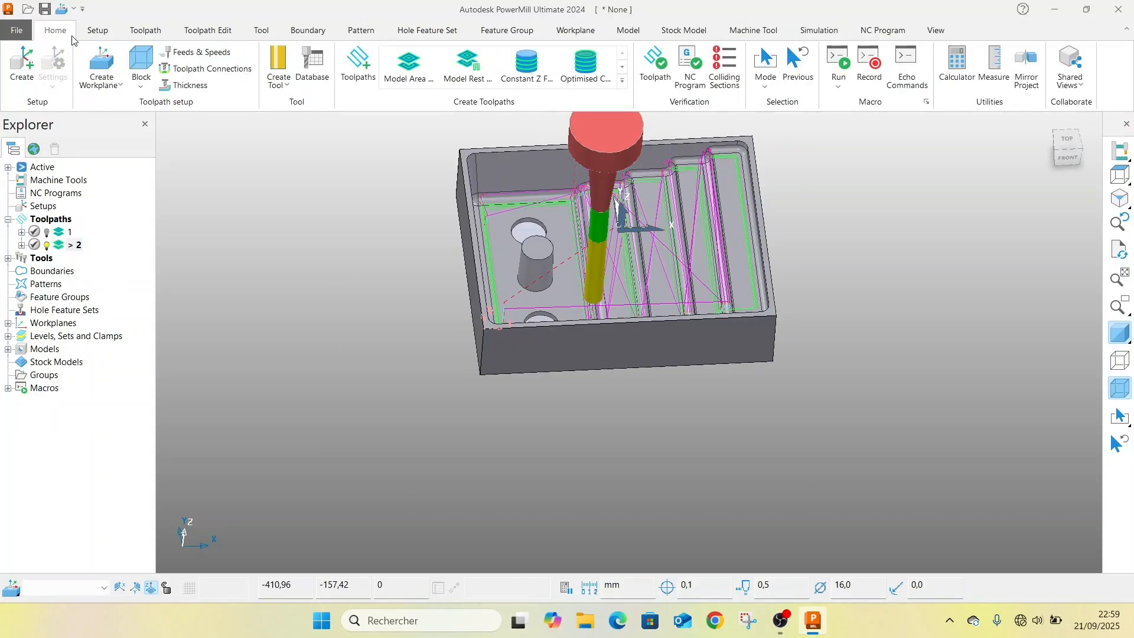
click(362, 76)
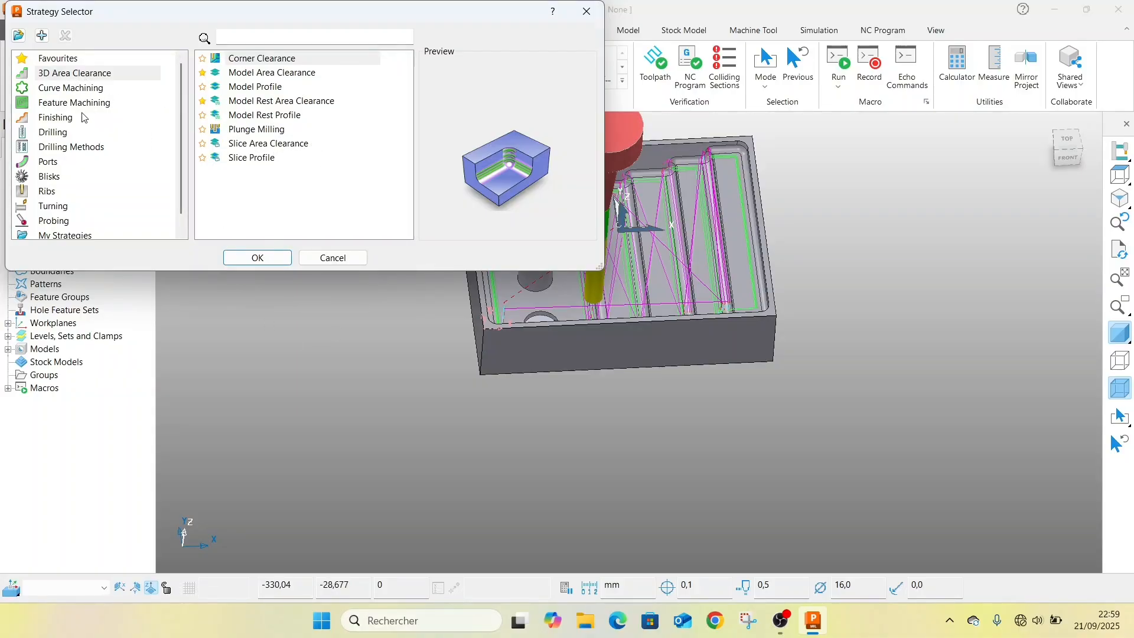
click(55, 121)
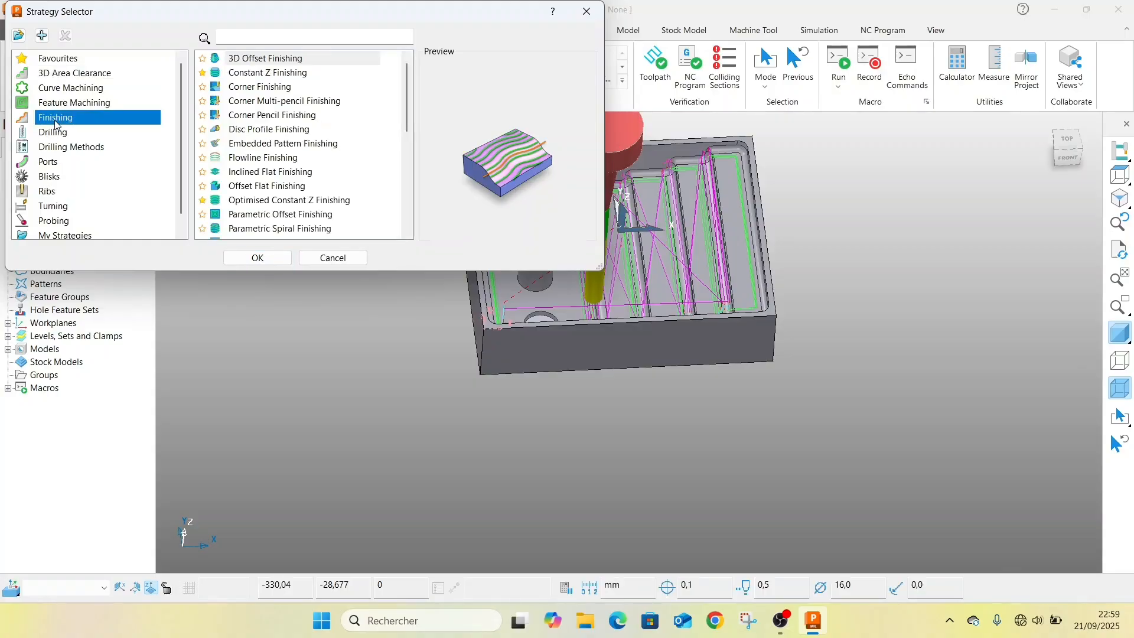
click(587, 12)
- Create a new end mill tool with a diameter of 8 mm
click(279, 66)
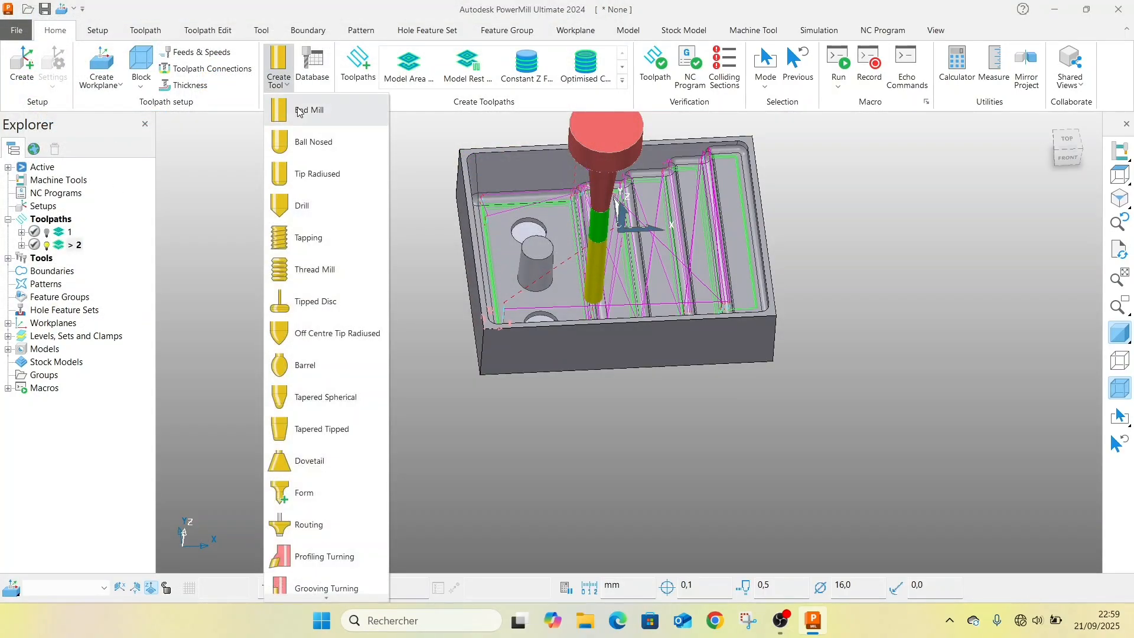
click(299, 109)
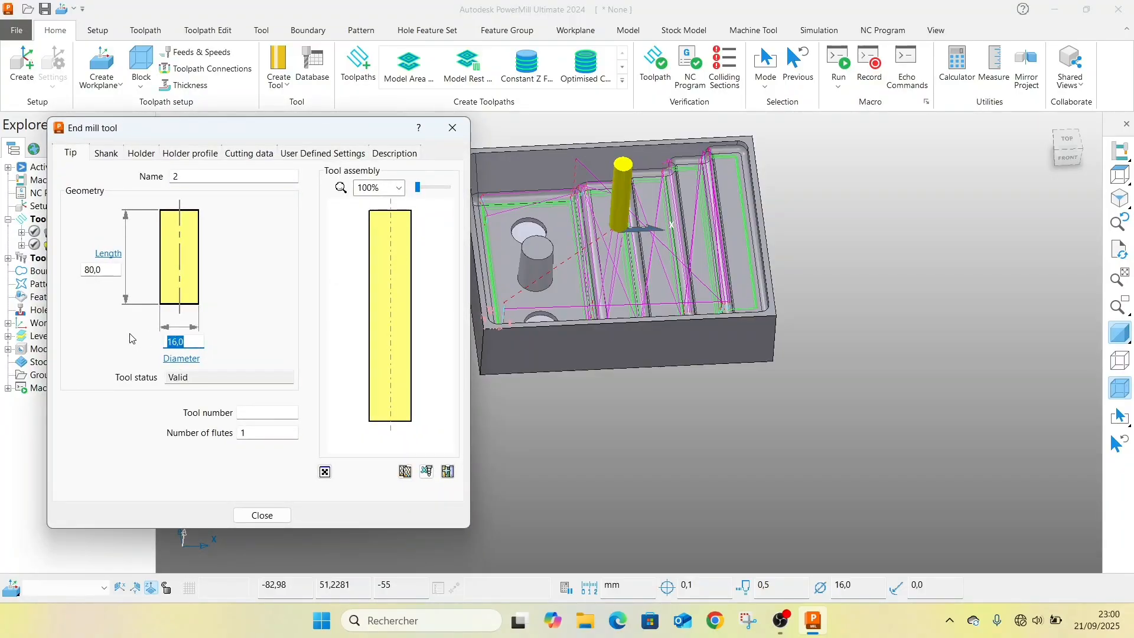
text(8)
click(111, 271)
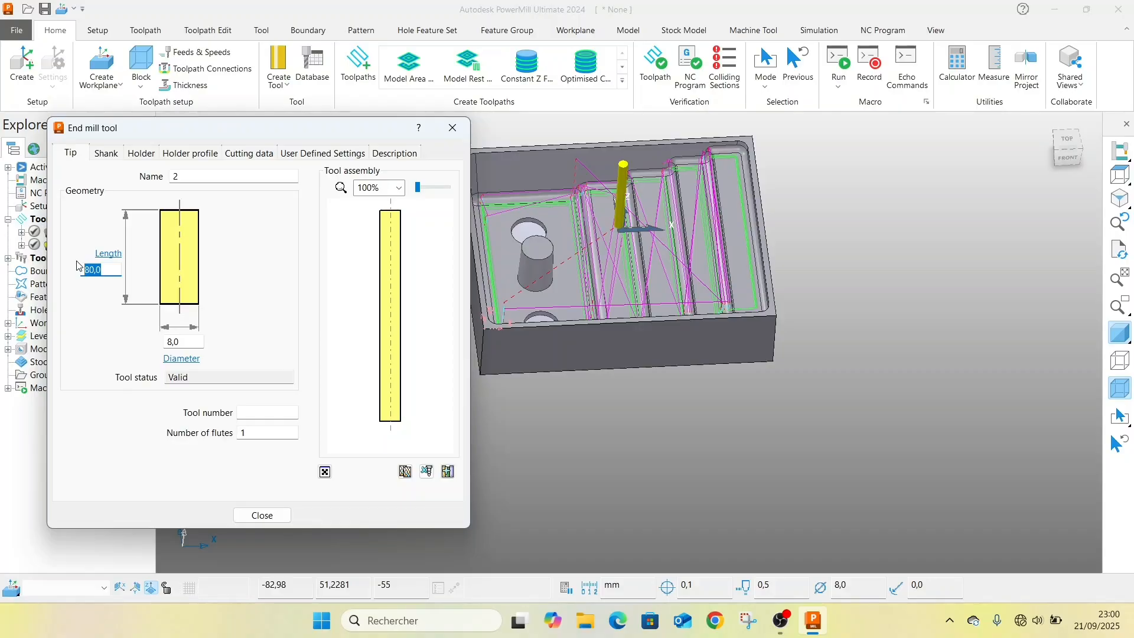
- Add a shank component to the 8 mm end mill and set its length to 30 mm
click(110, 154)
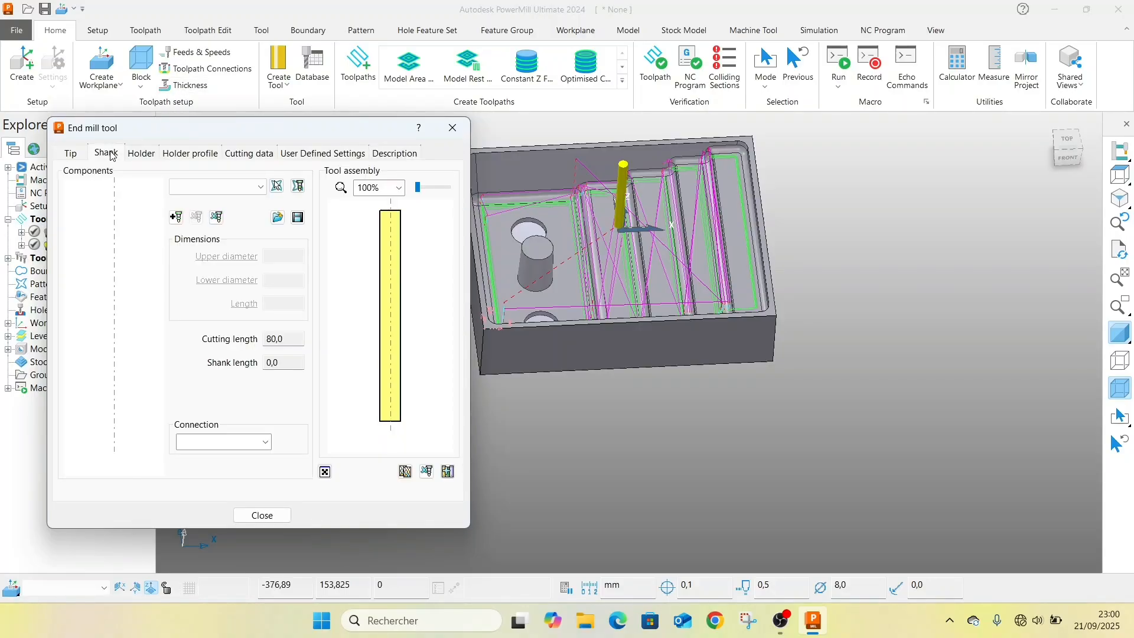
click(175, 217)
click(286, 302)
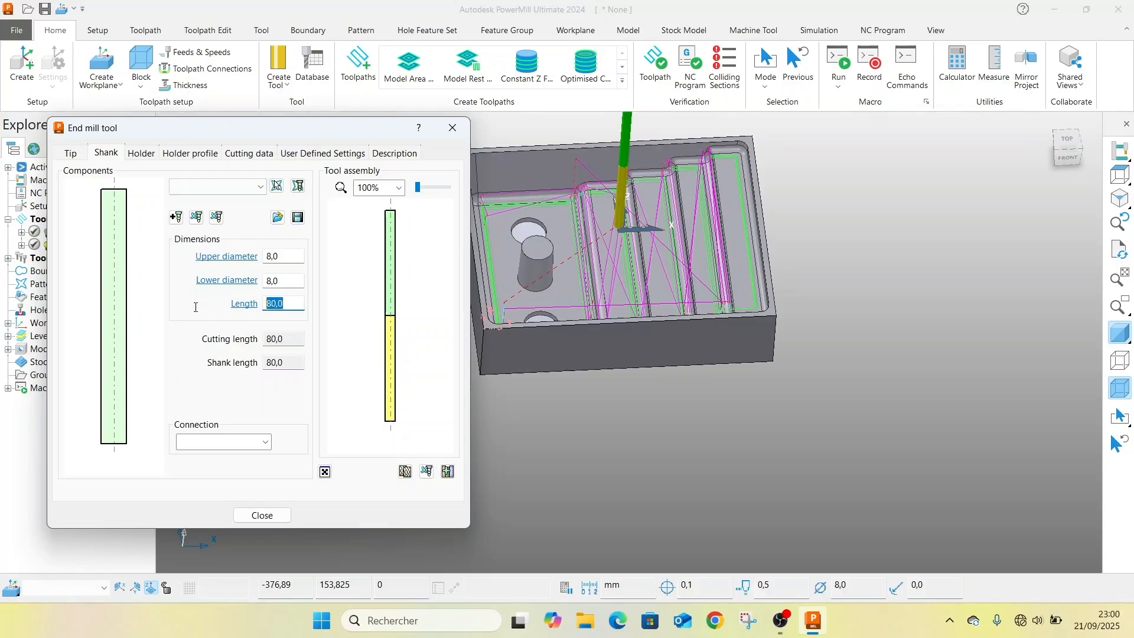
text(20)
click(572, 479)
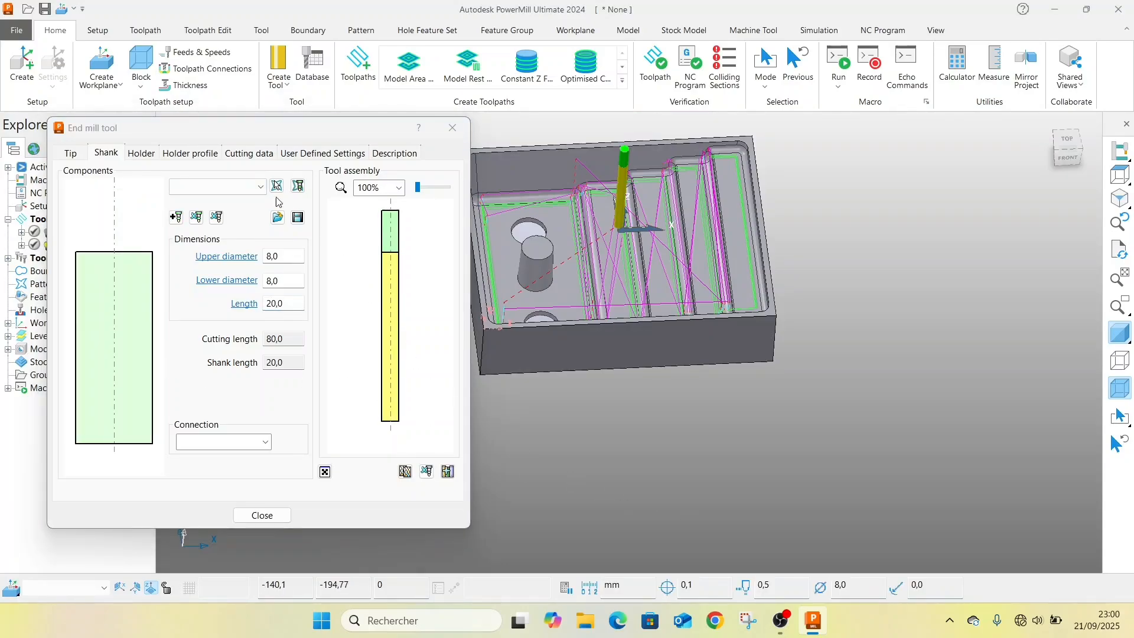
click(284, 308)
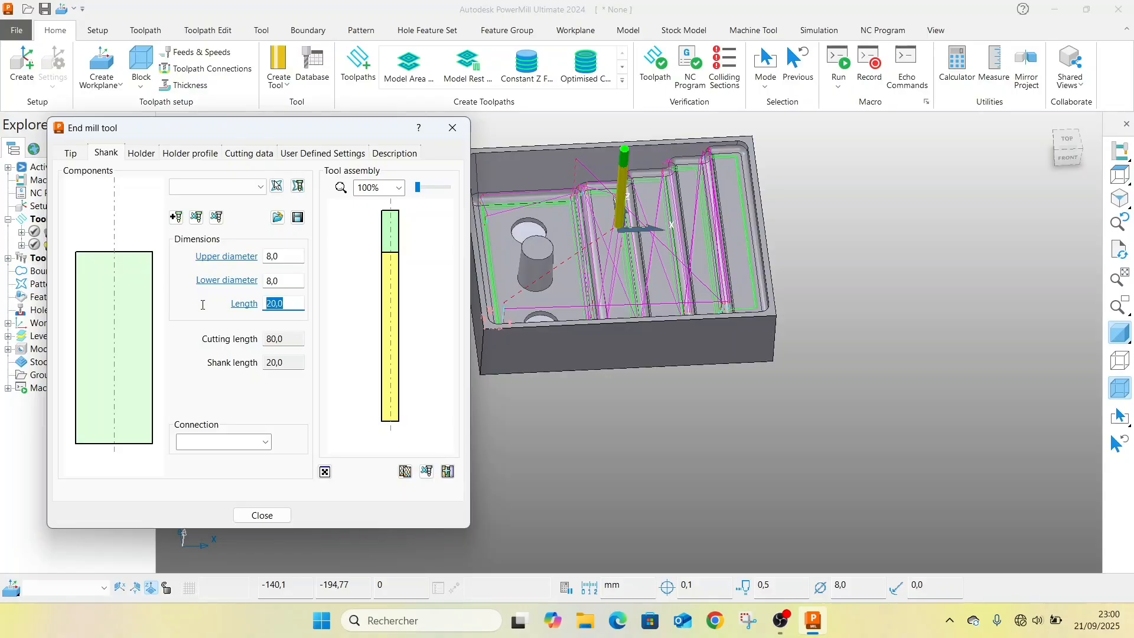
text(30)
click(722, 481)
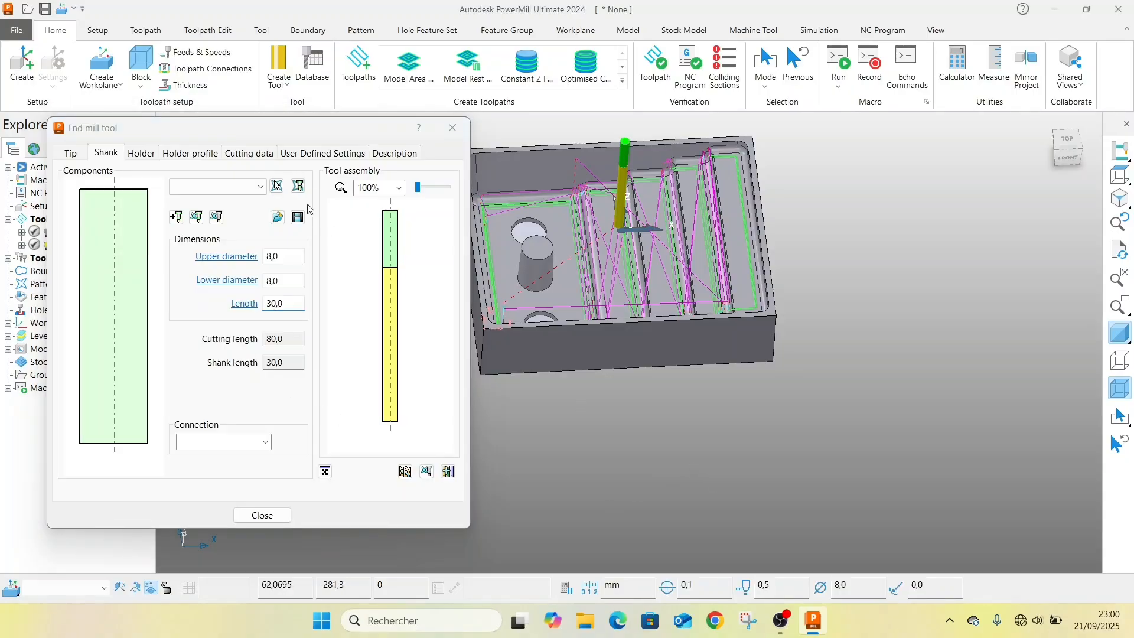
- Add a first holder component to the 8 mm end mill with an upper diameter of 20 mm
click(142, 153)
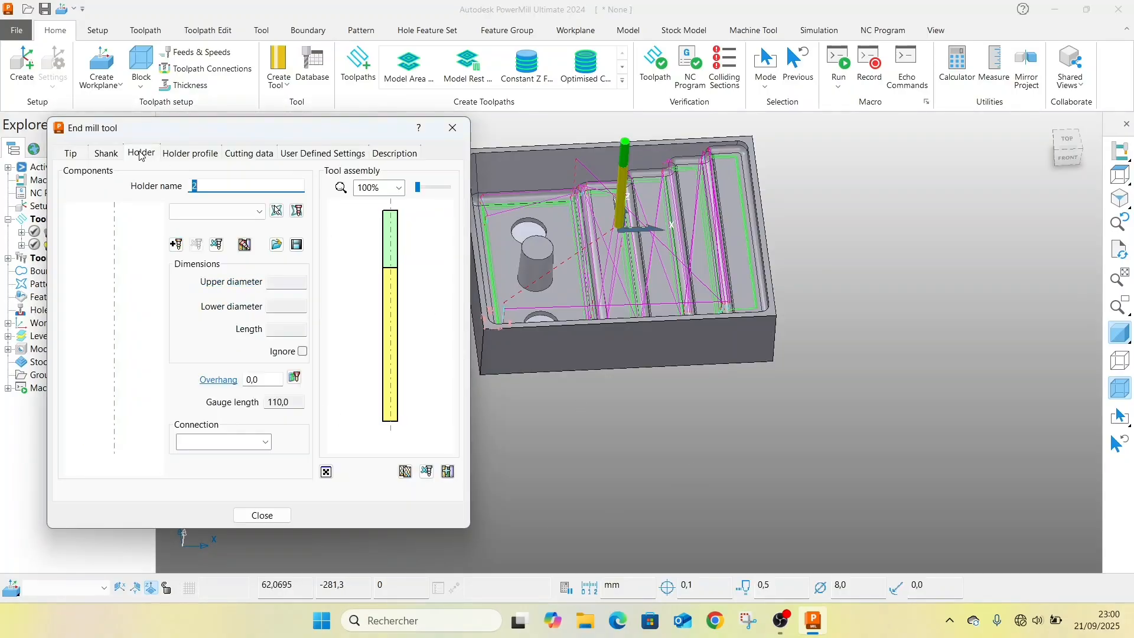
click(176, 245)
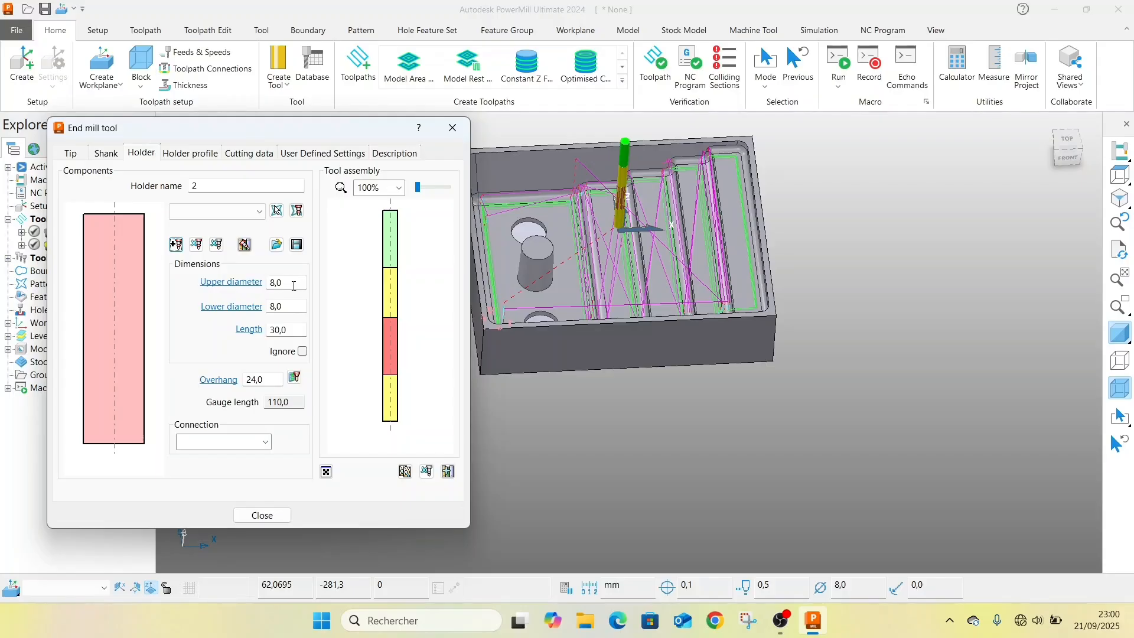
click(293, 283)
text(20)
key(Return)
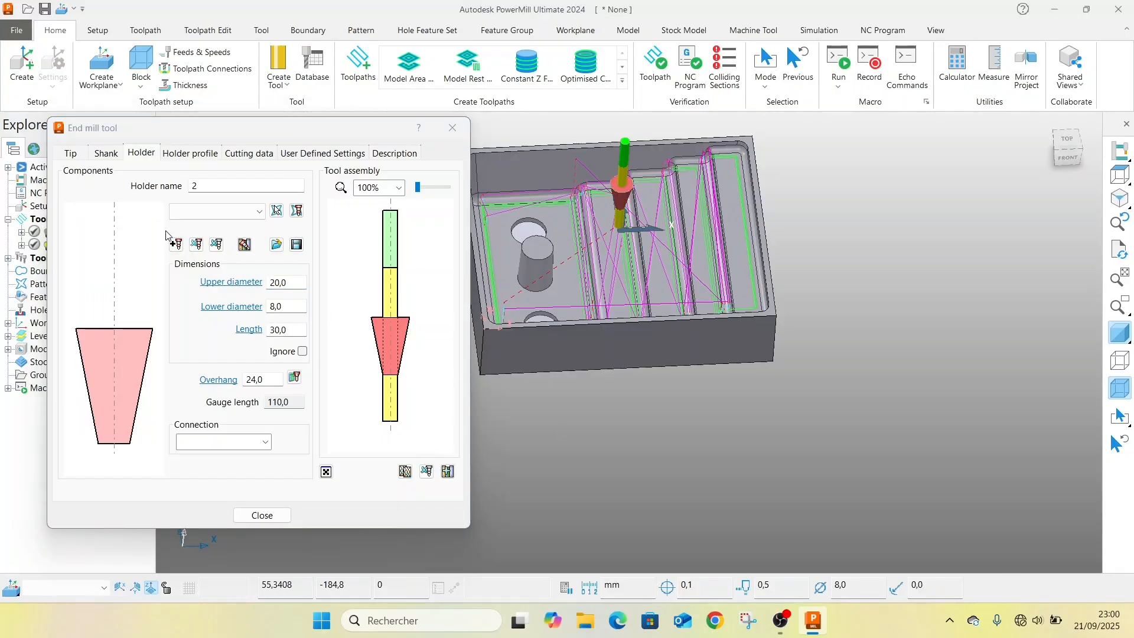
- Add a second holder component to the 8 mm end mill with upper and lower diameters of 63 mm and a length of 26 mm
click(180, 249)
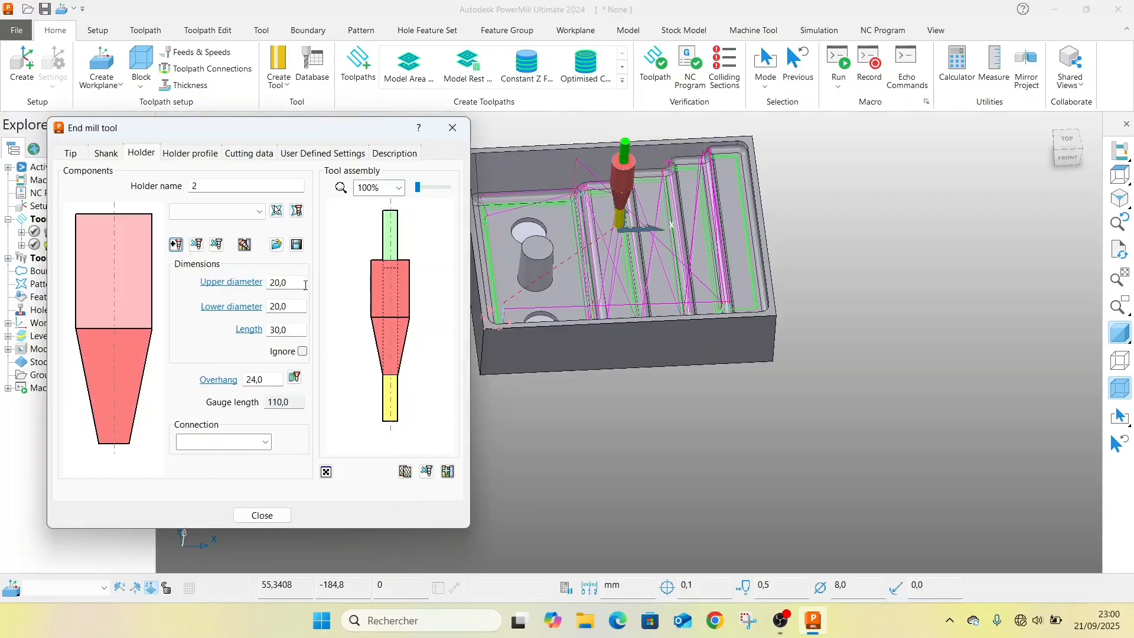
double_click(294, 283)
double_click(290, 306)
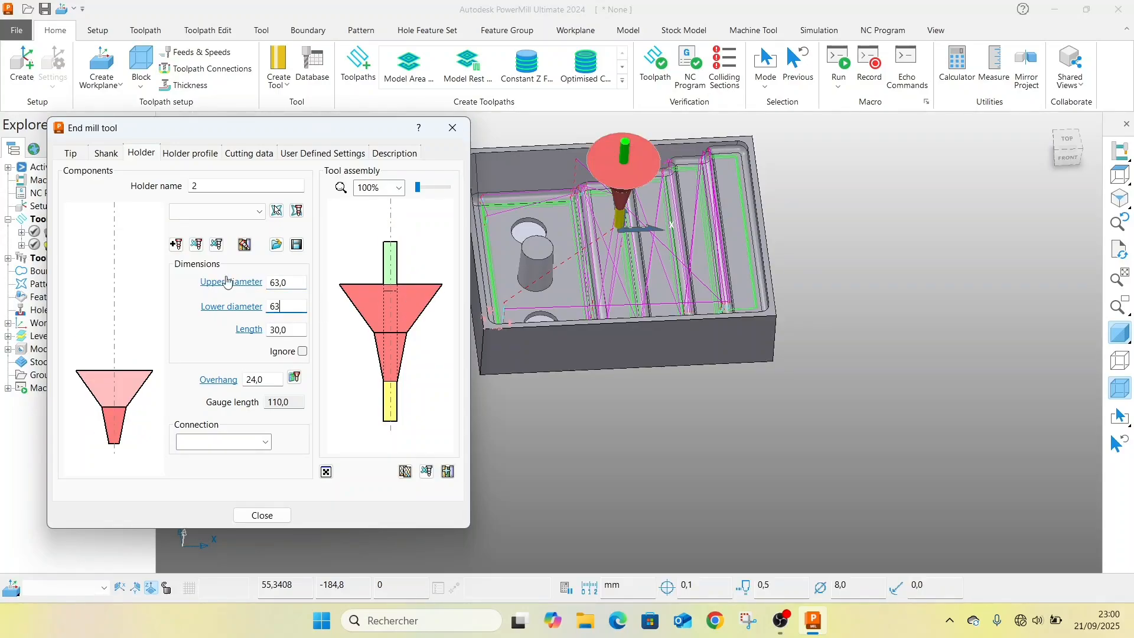
key(Tab)
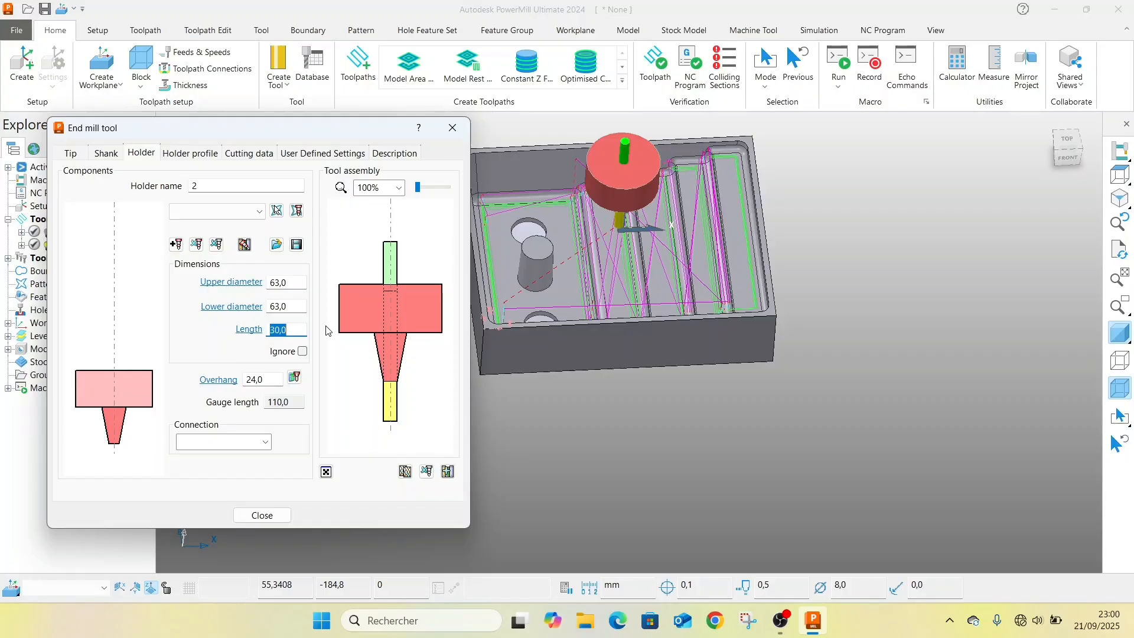
click(726, 485)
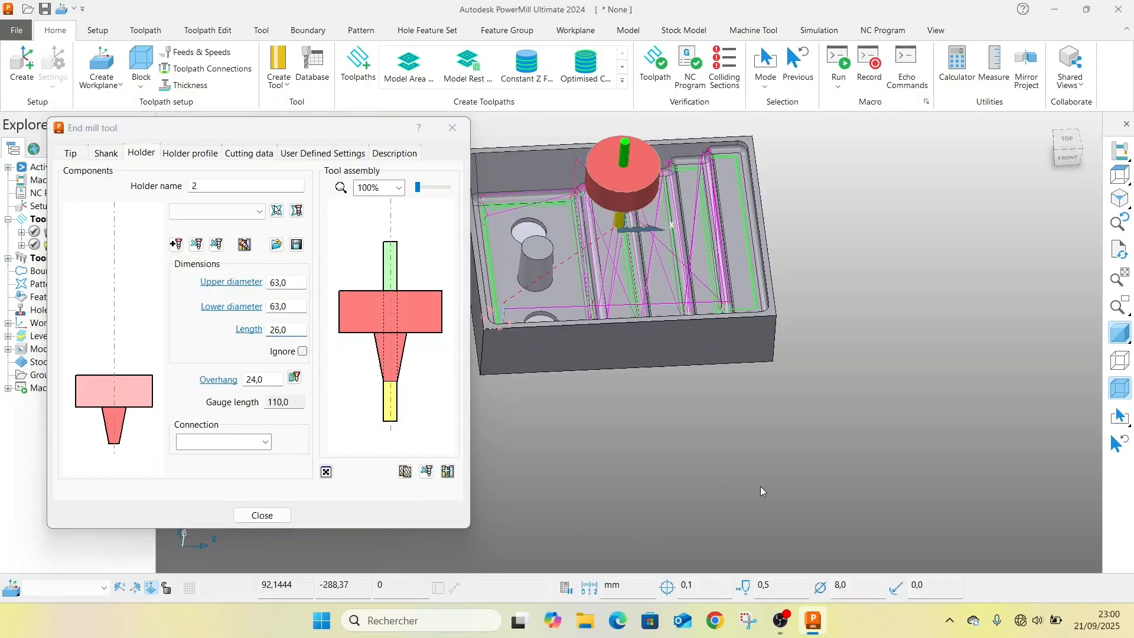
click(302, 329)
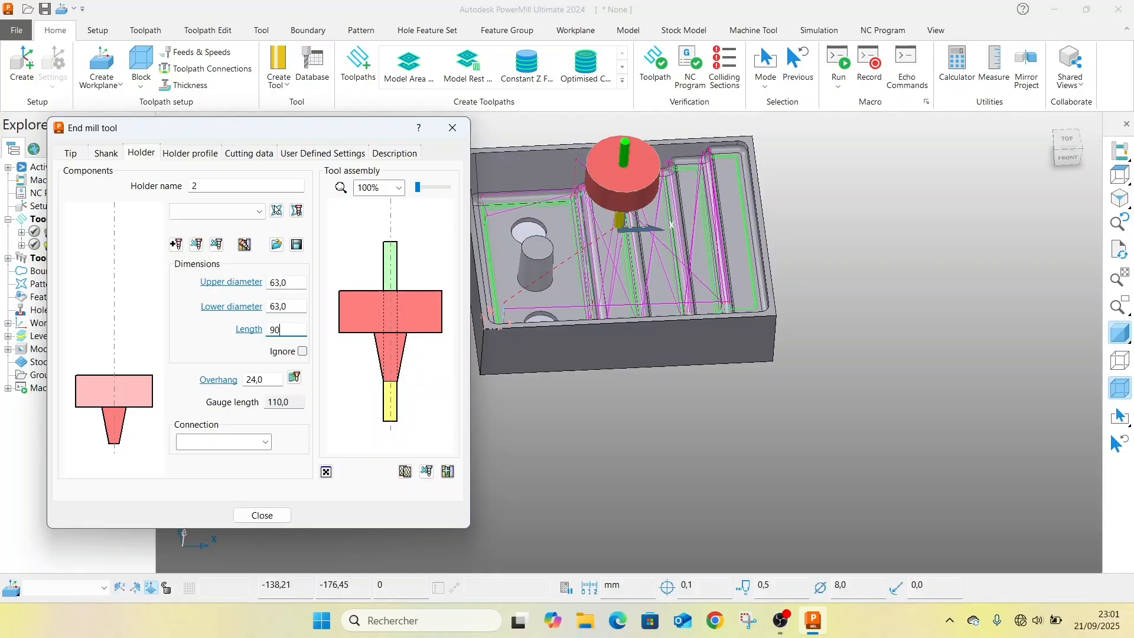
key(Return)
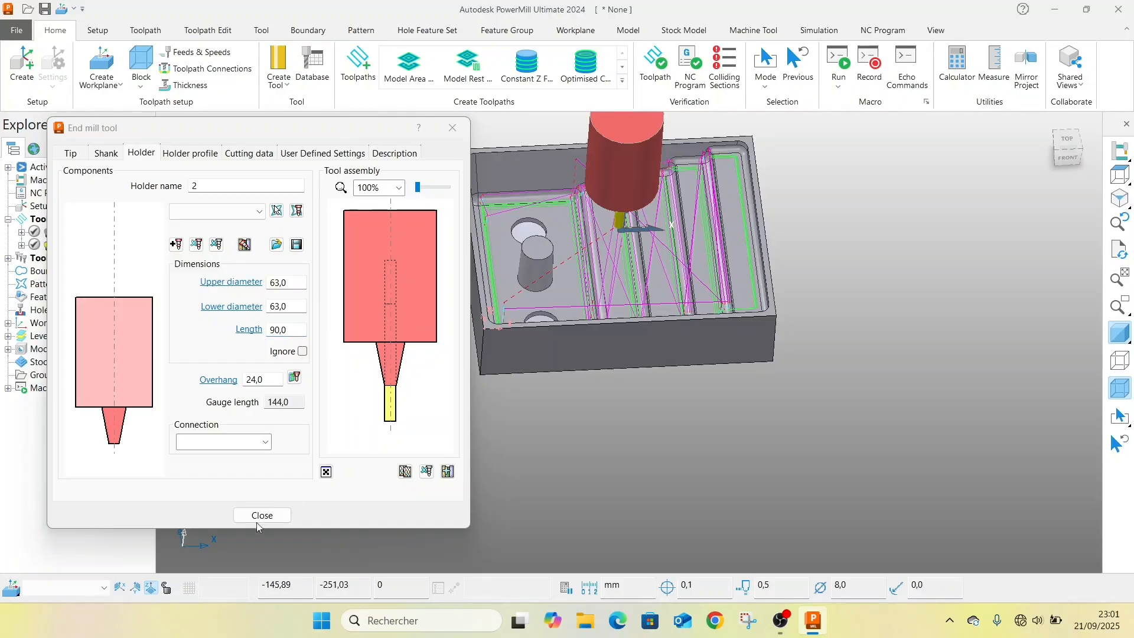
double_click(293, 331)
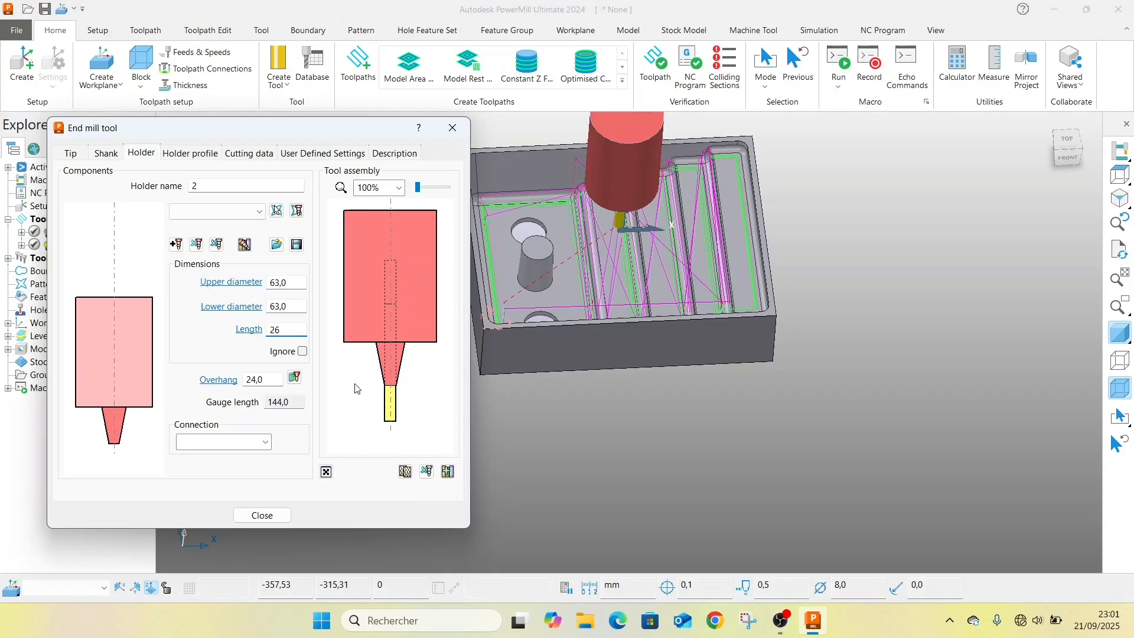
text(26)
key(Tab)
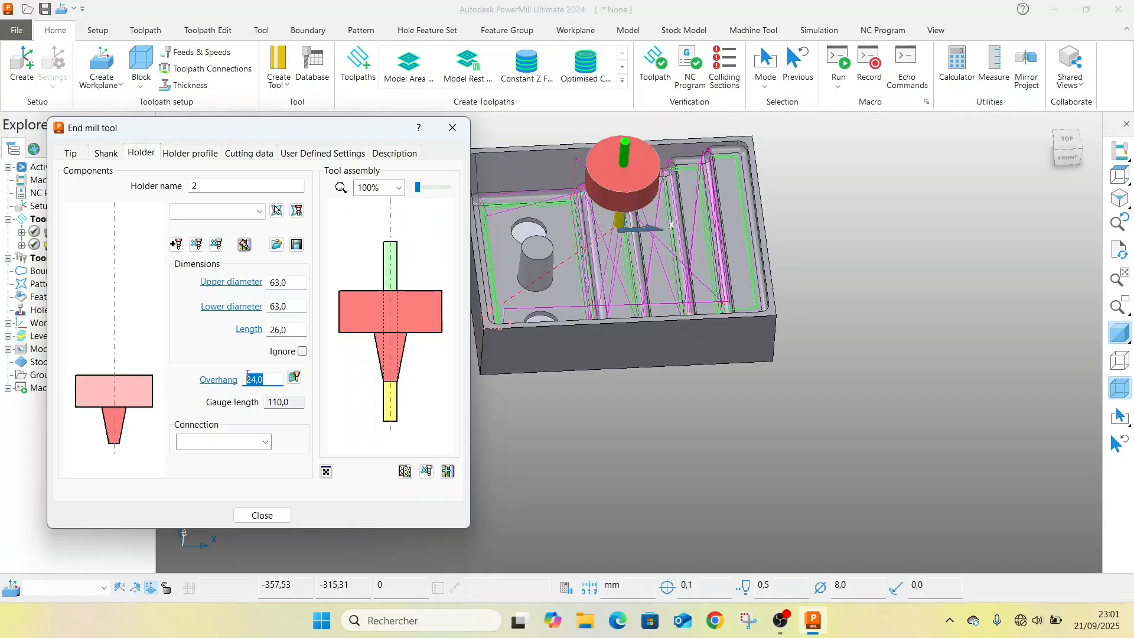
- Set the 8 mm end mill's overhang to 90 mm and finish the tool definition
text(90)
key(Tab)
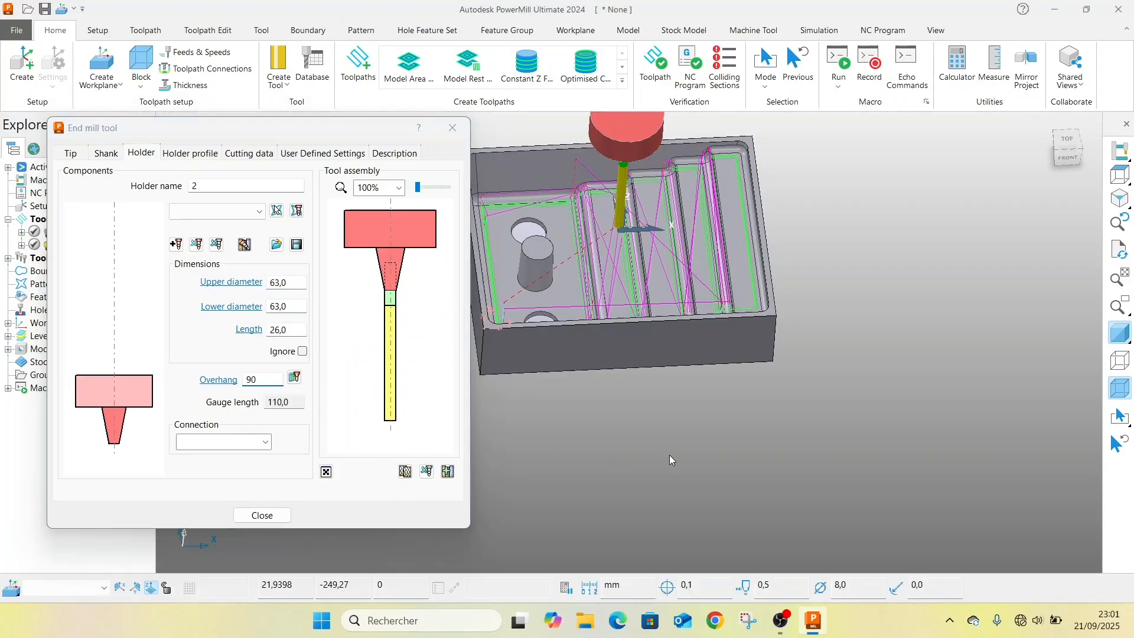
click(267, 517)
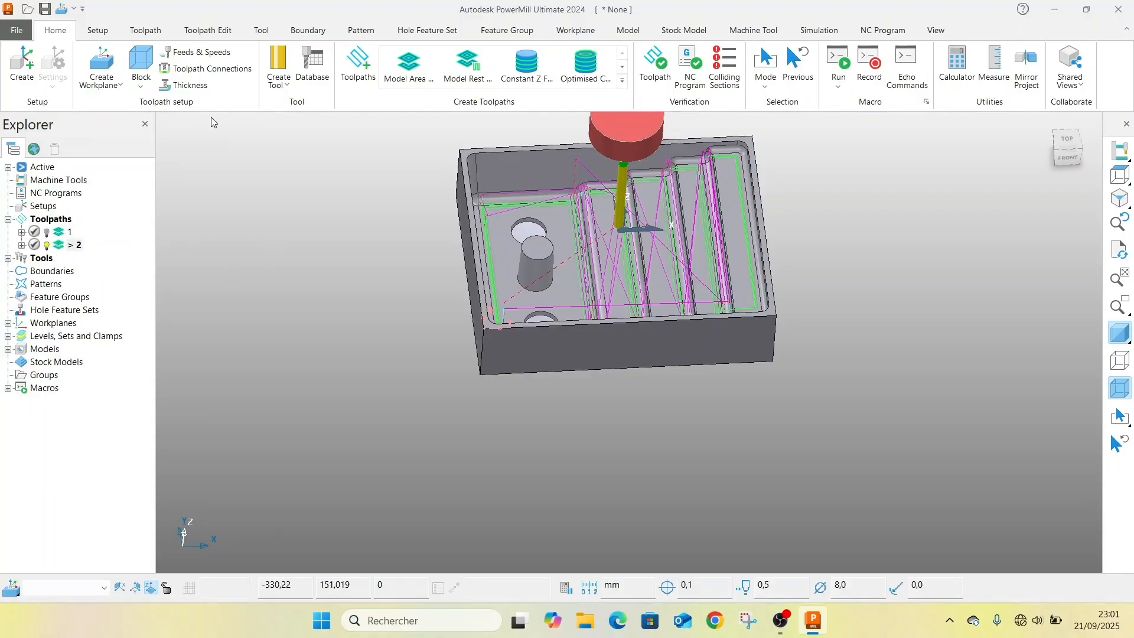
- Create a Raster Flat Finishing toolpath and assign tool 2 to it
click(359, 74)
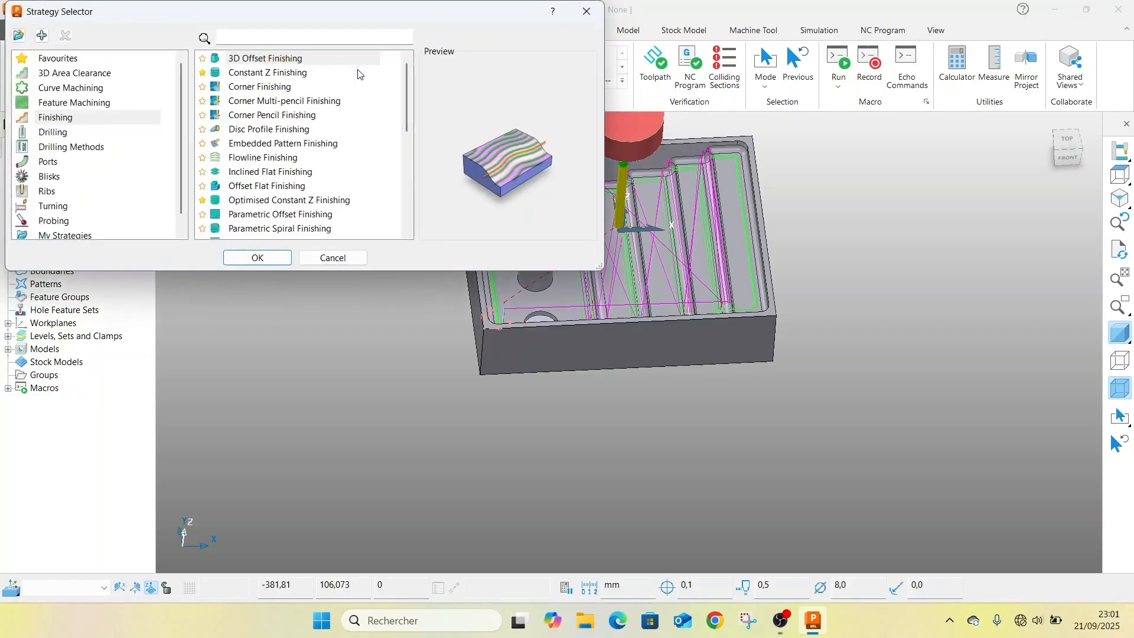
scroll(266, 189, down, 7)
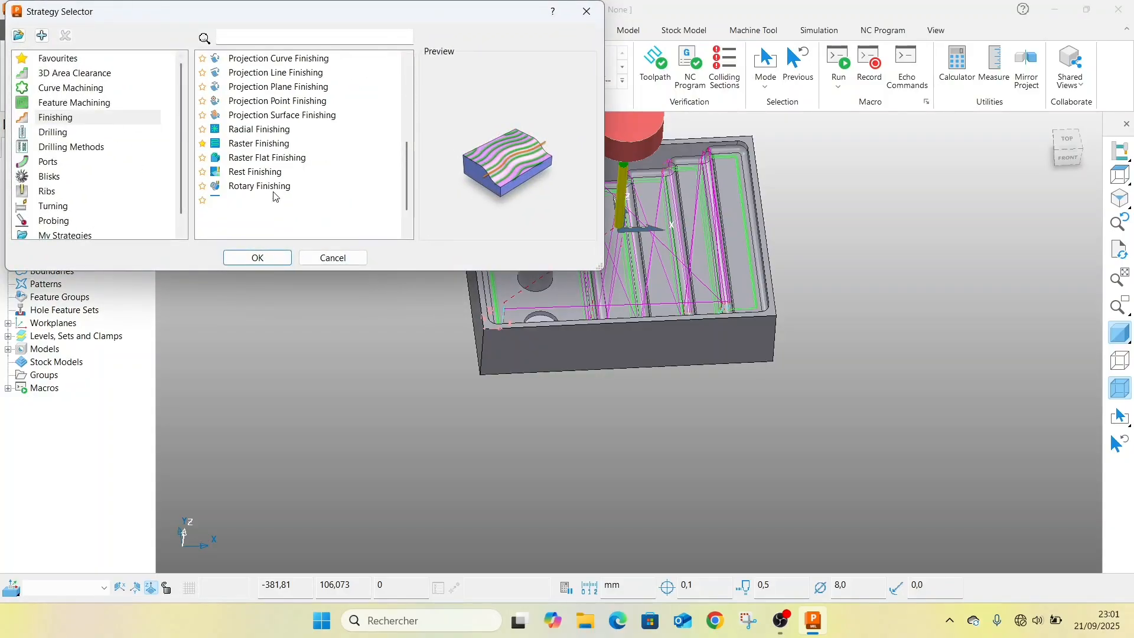
click(240, 116)
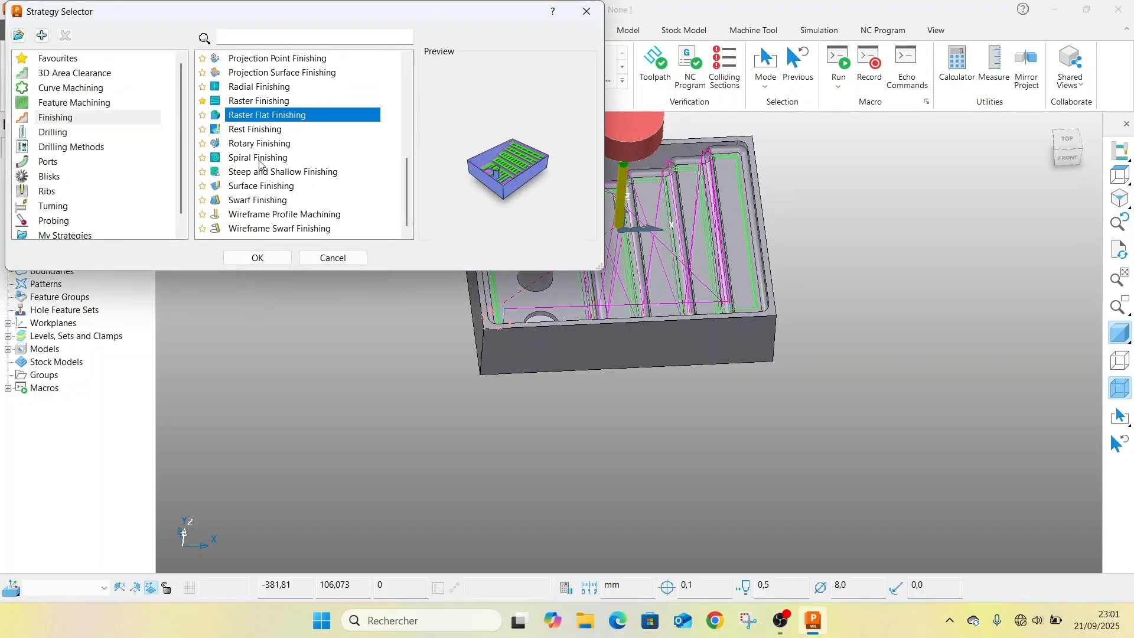
click(265, 258)
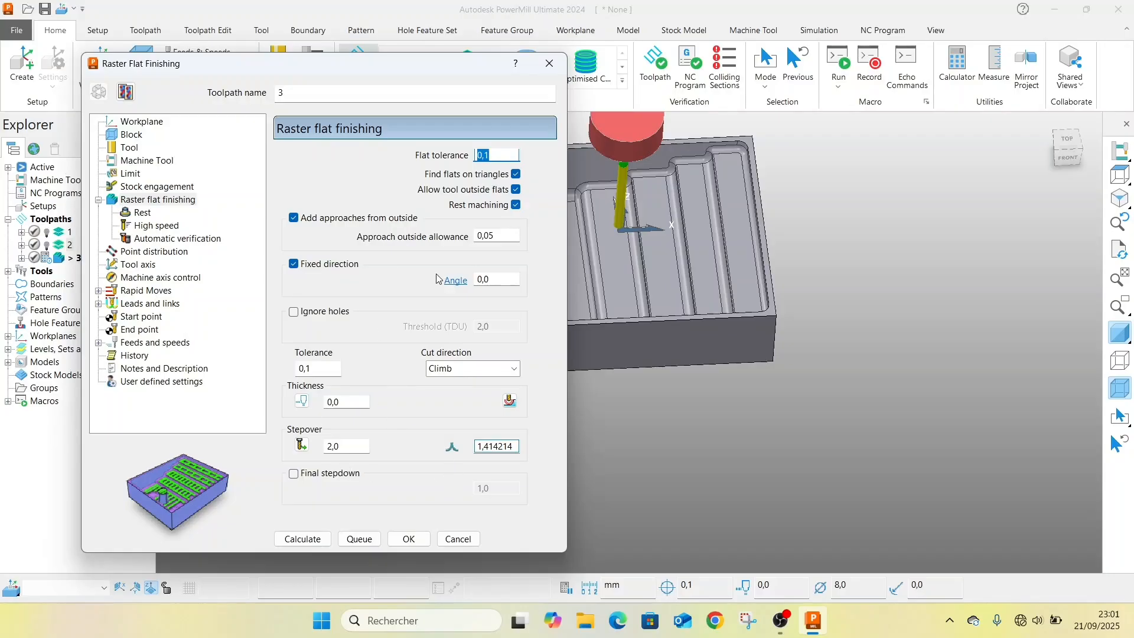
click(129, 148)
click(495, 157)
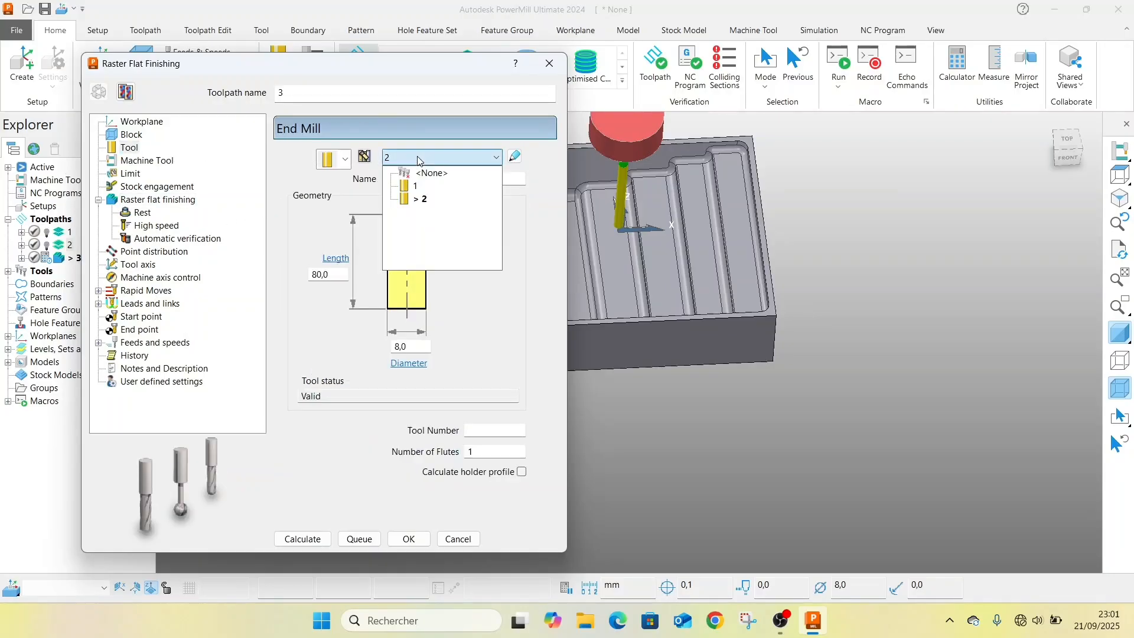
click(416, 195)
- Set the rest machining reference to toolpath 2, calculate the raster flat finishing toolpath and close its settings
click(156, 199)
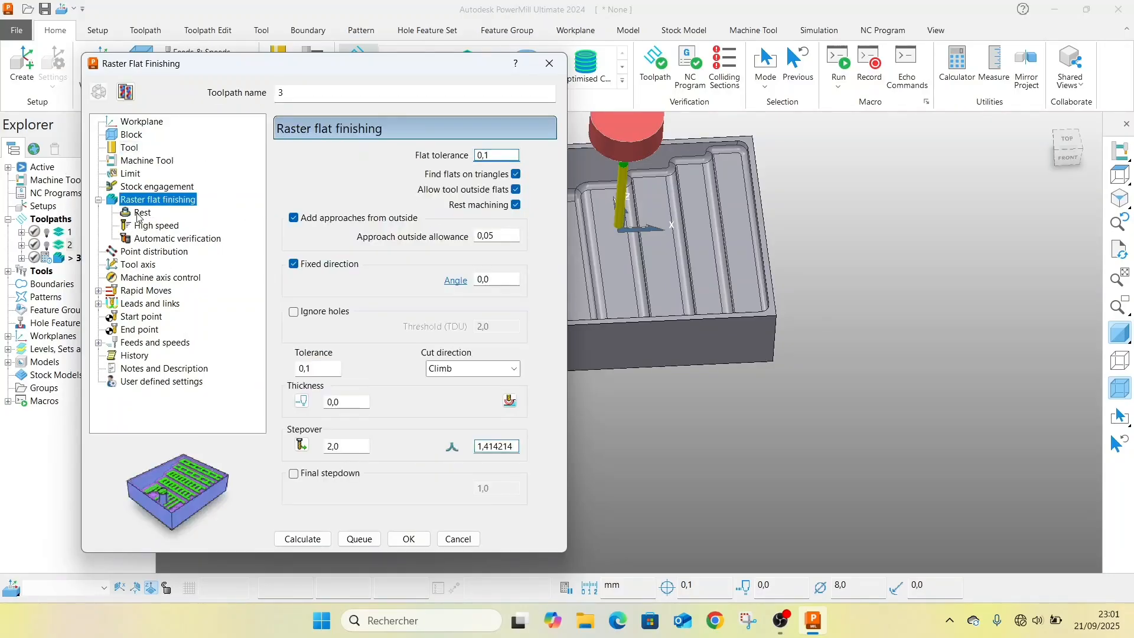
click(133, 214)
click(352, 171)
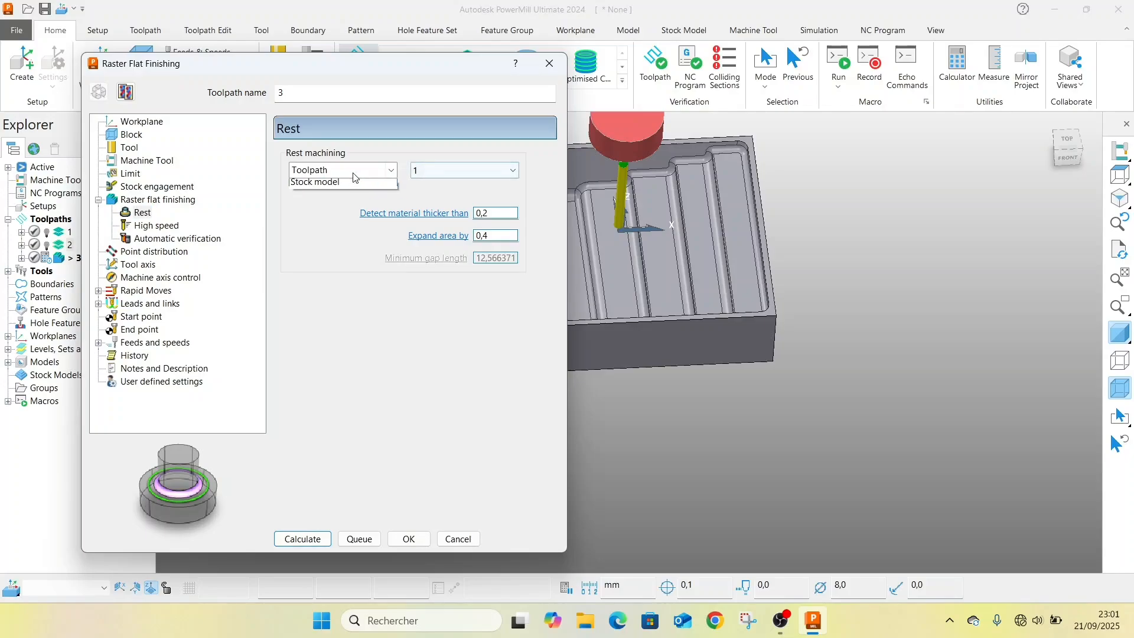
click(353, 173)
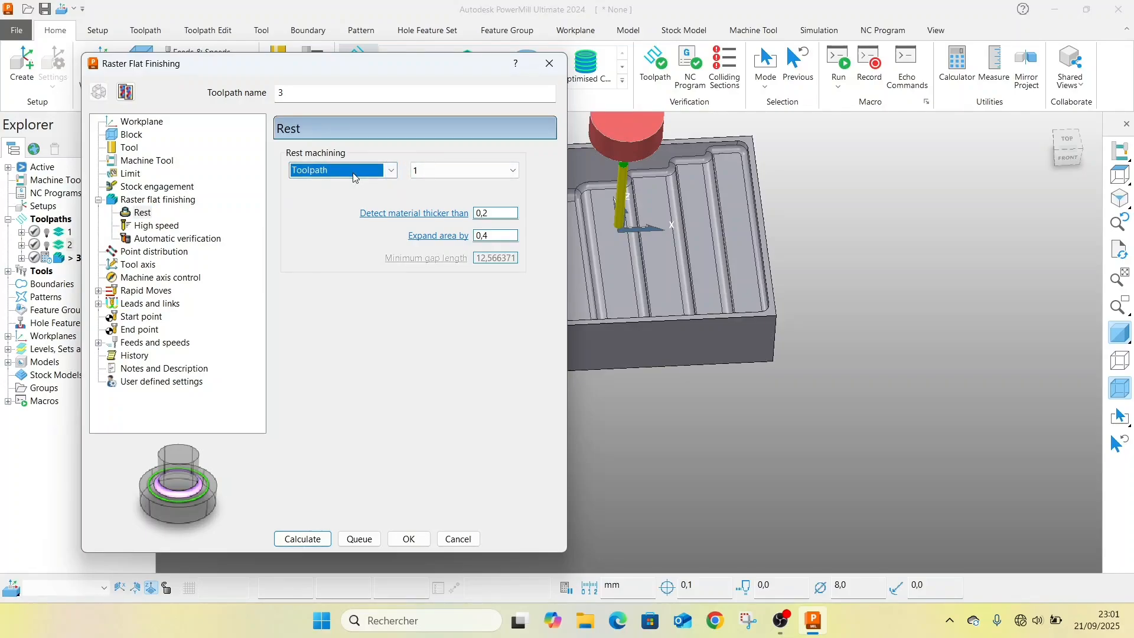
click(456, 170)
click(454, 241)
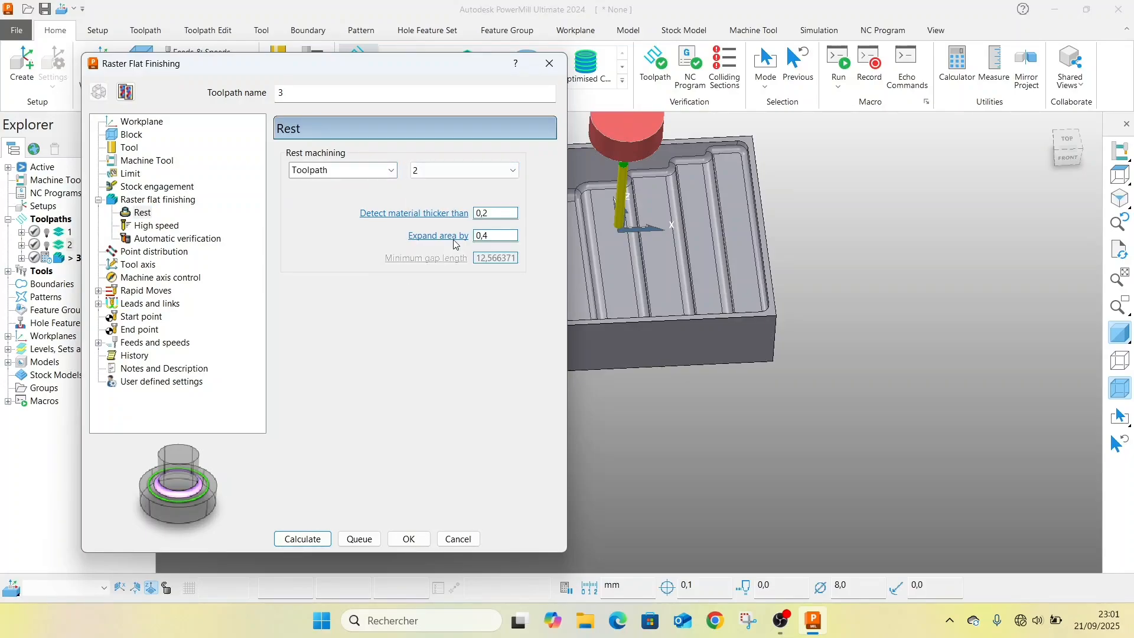
click(291, 540)
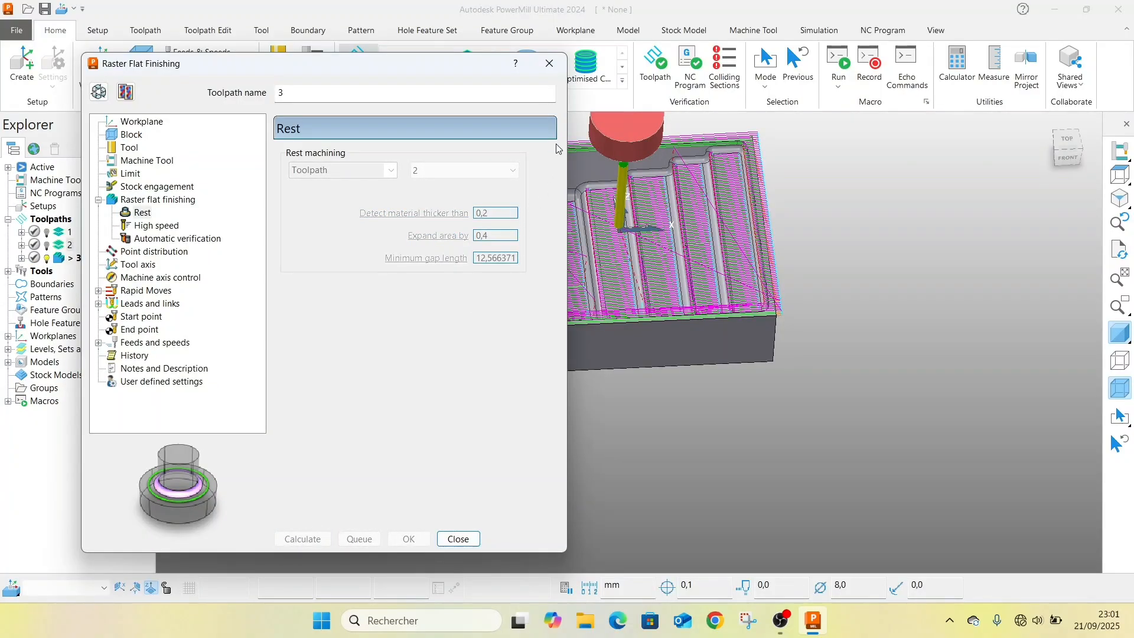
click(554, 65)
- Simulate toolpath 3 from its start and play it through
scroll(597, 263, up, 3)
middle_drag(696, 257, 649, 180)
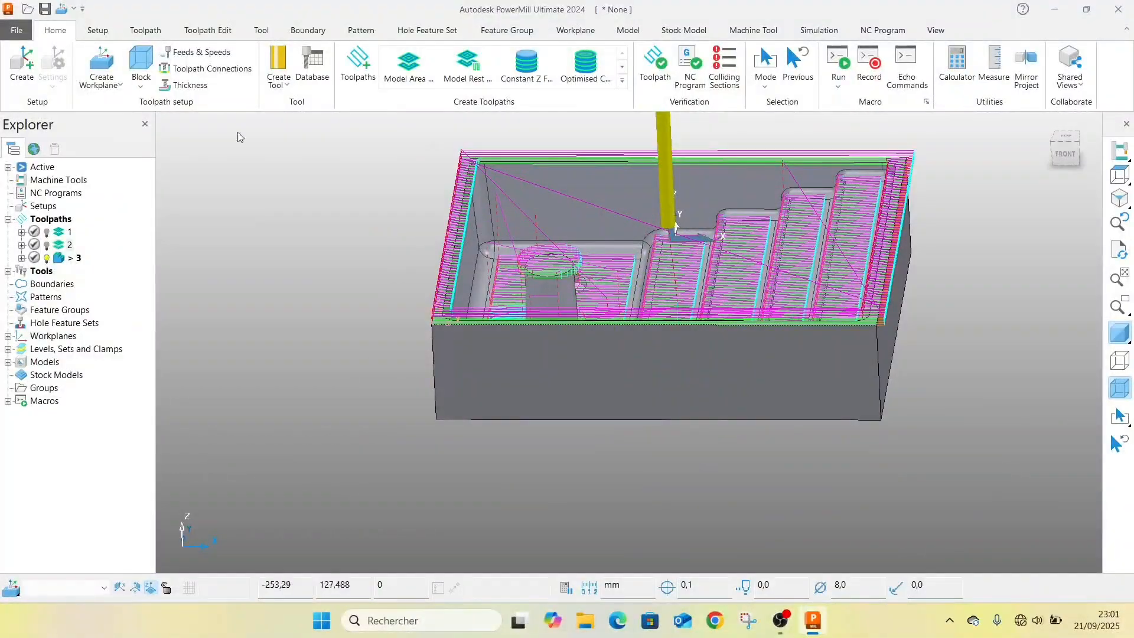
right_click(74, 258)
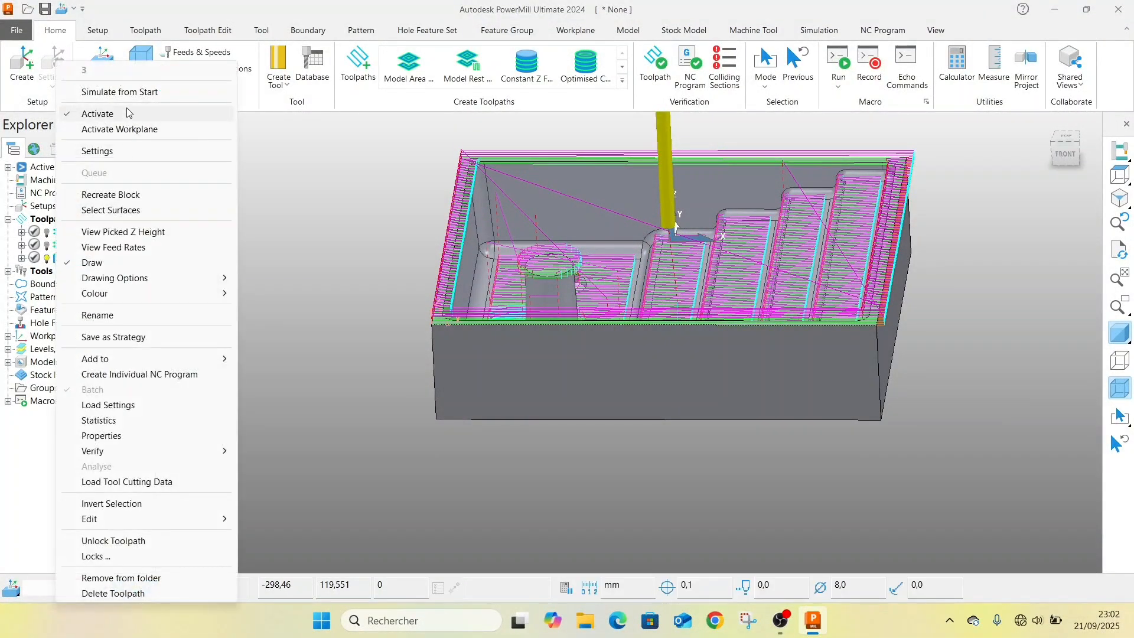
click(133, 88)
click(282, 59)
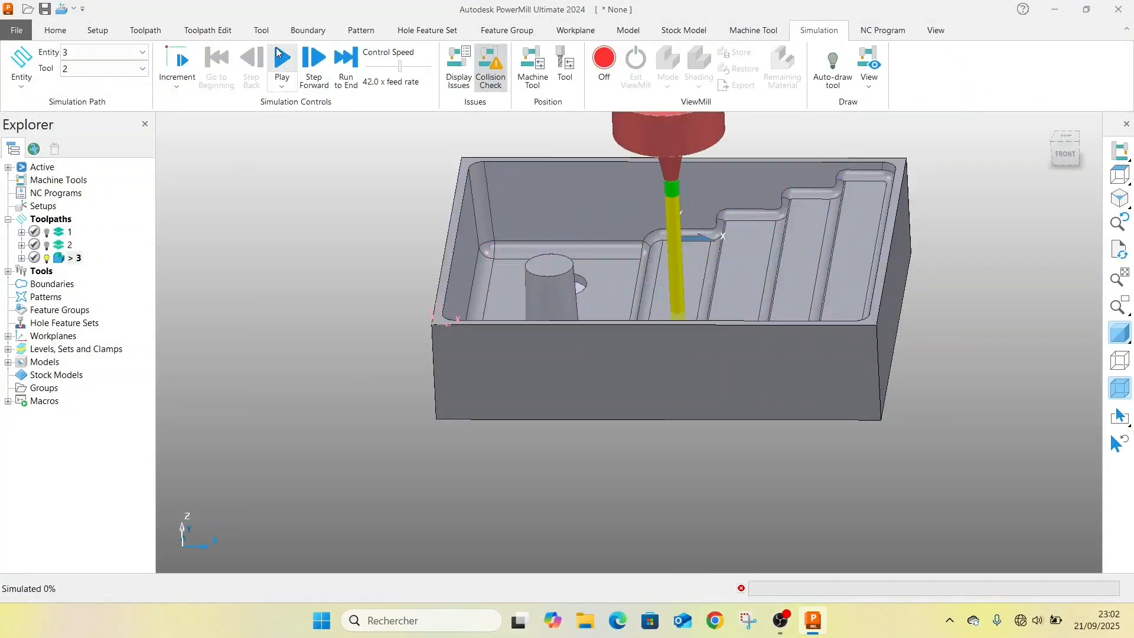
middle_drag(581, 205, 637, 382)
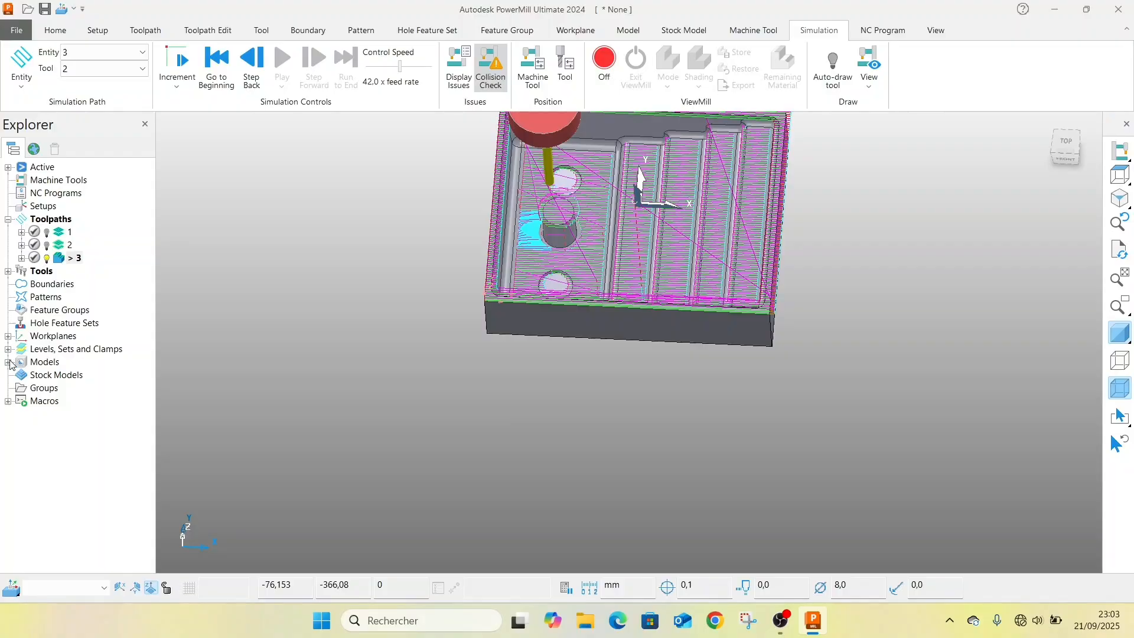
- Create a stock model and add toolpaths 1, 2 and 3 to it
right_click(31, 377)
click(81, 410)
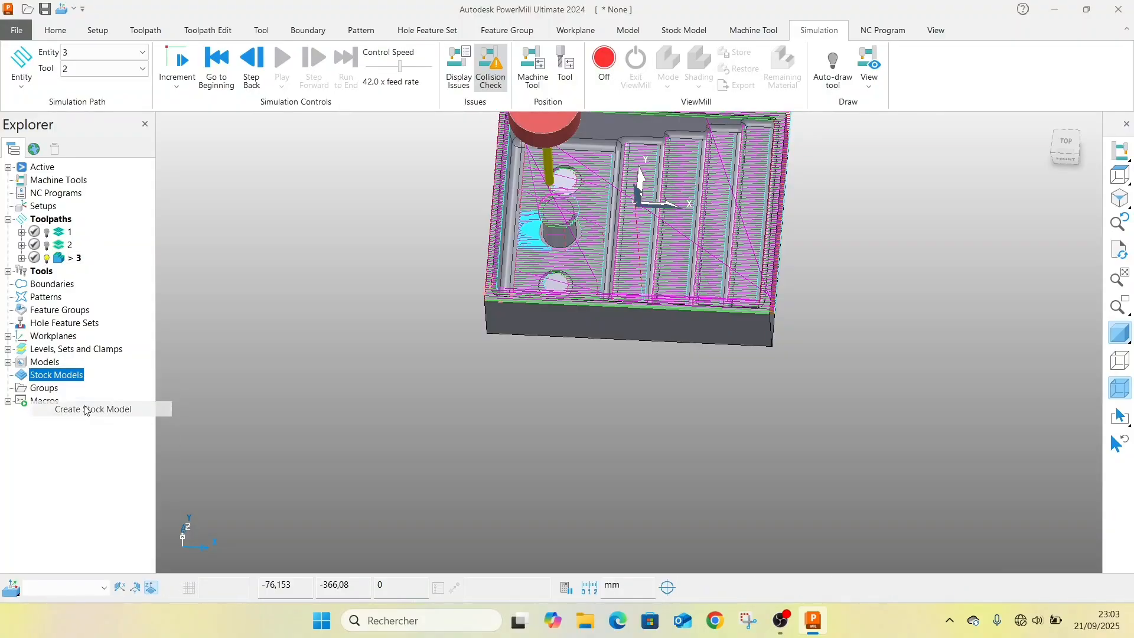
click(128, 411)
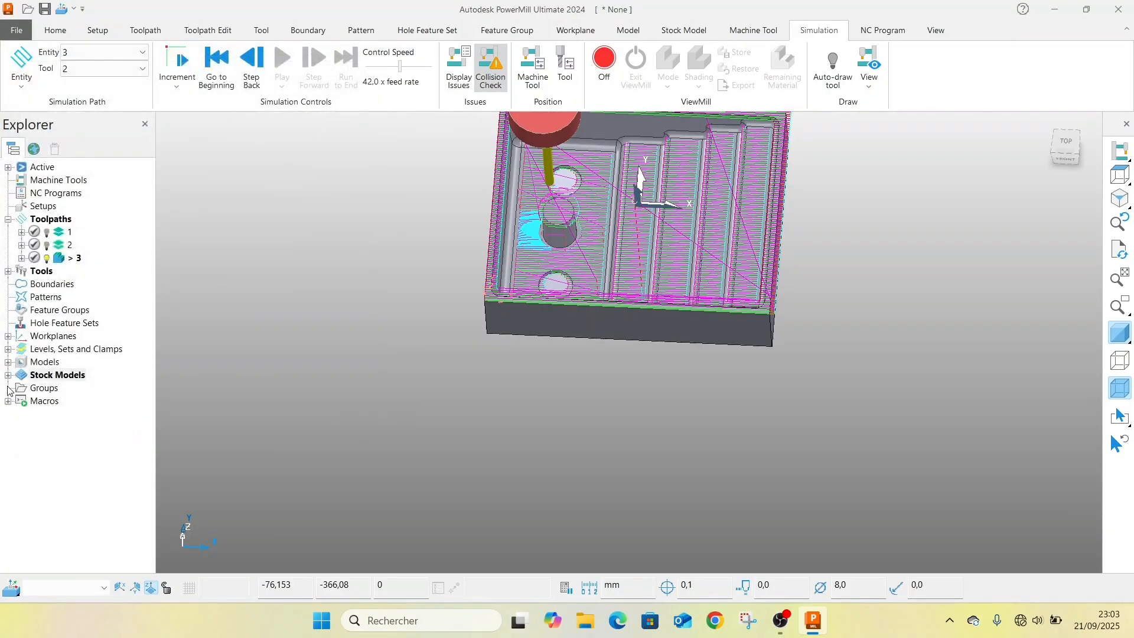
click(22, 389)
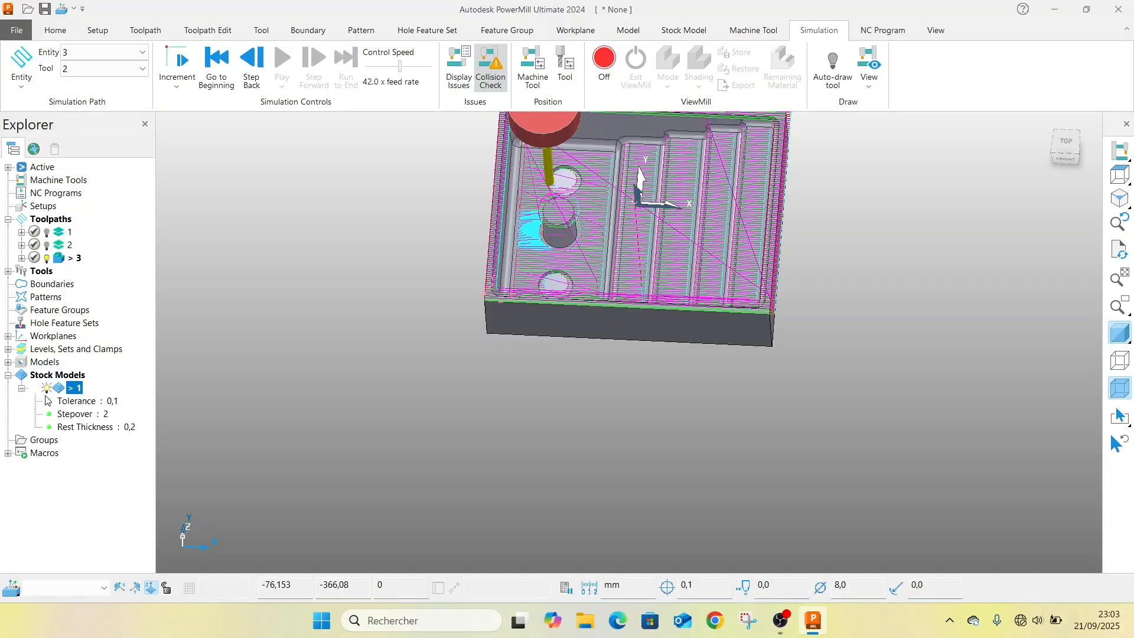
click(62, 233)
shift+click(57, 259)
drag(57, 329, 59, 388)
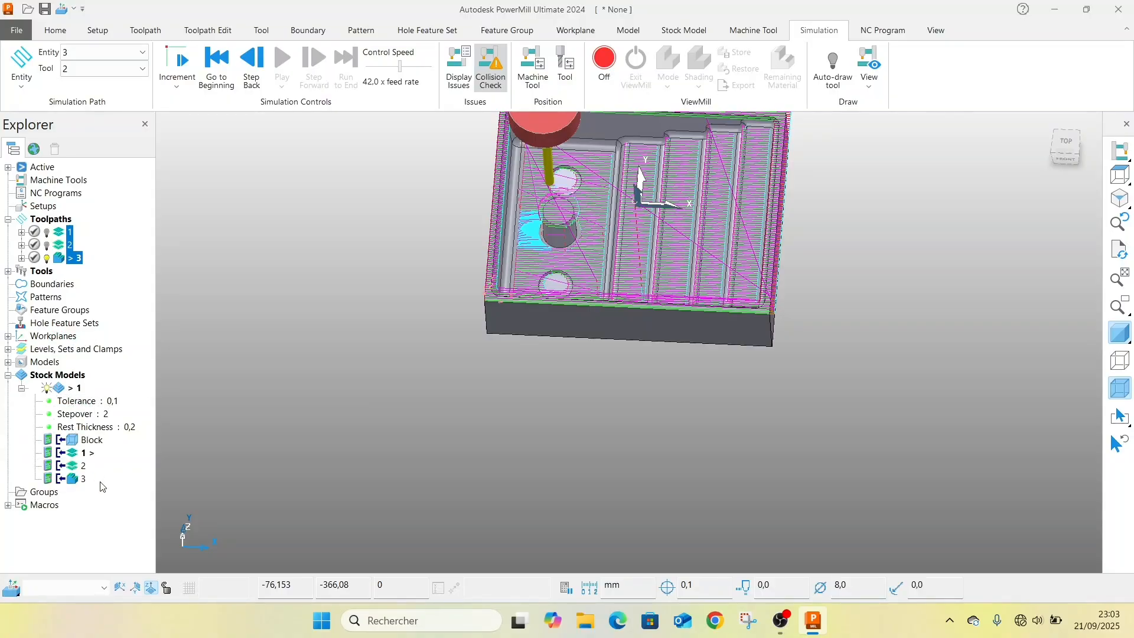
- Calculate stock model 1
right_click(53, 389)
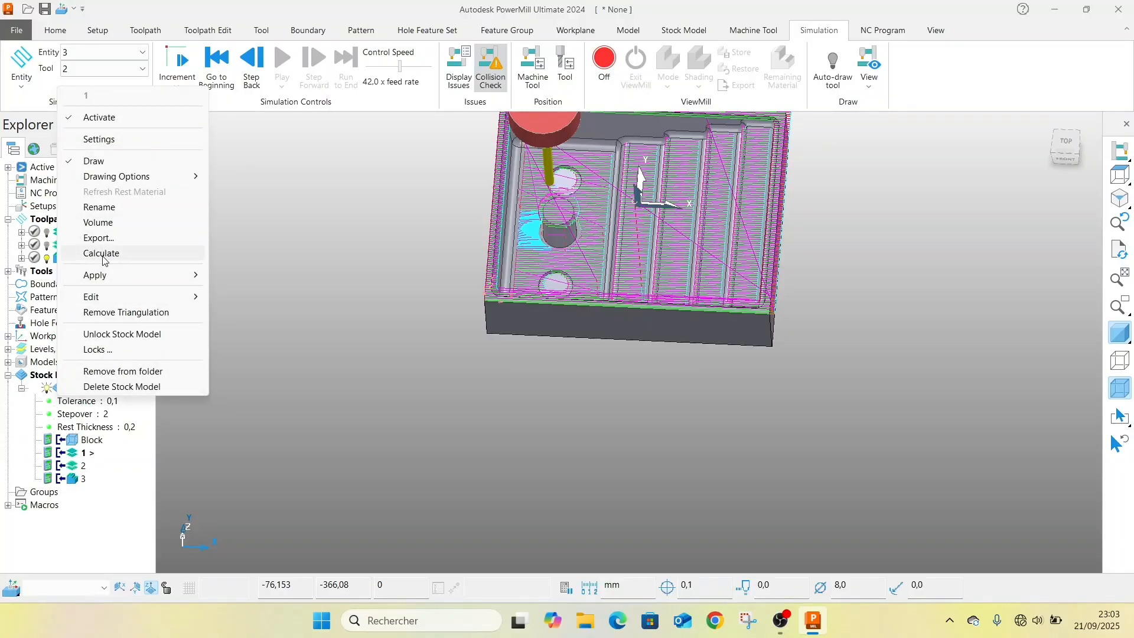
click(102, 254)
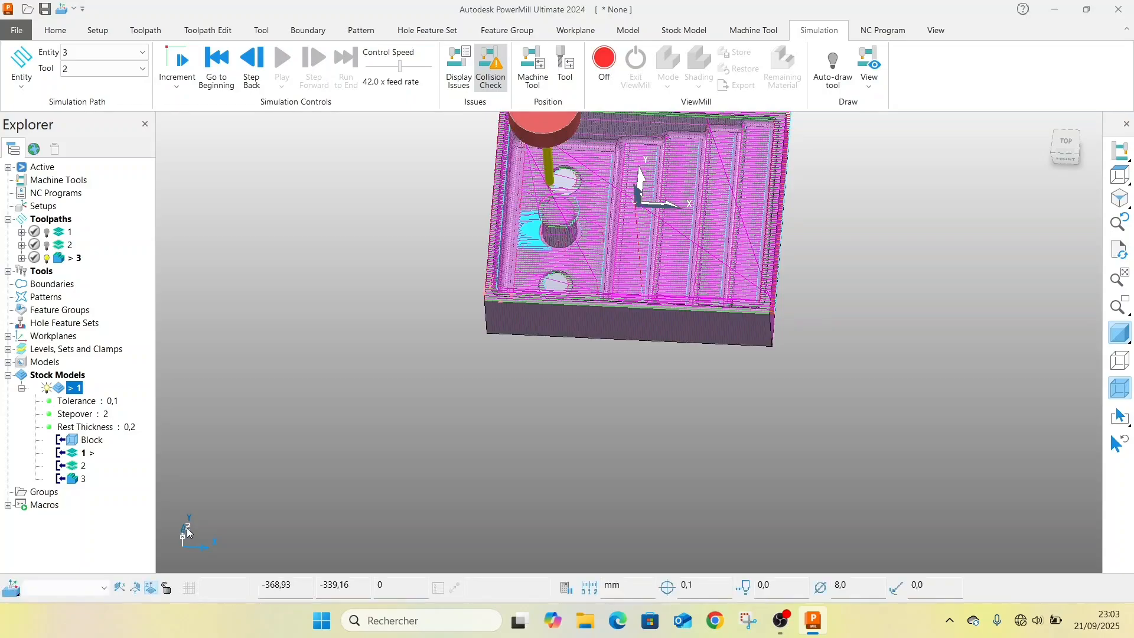
middle_drag(597, 457, 597, 290)
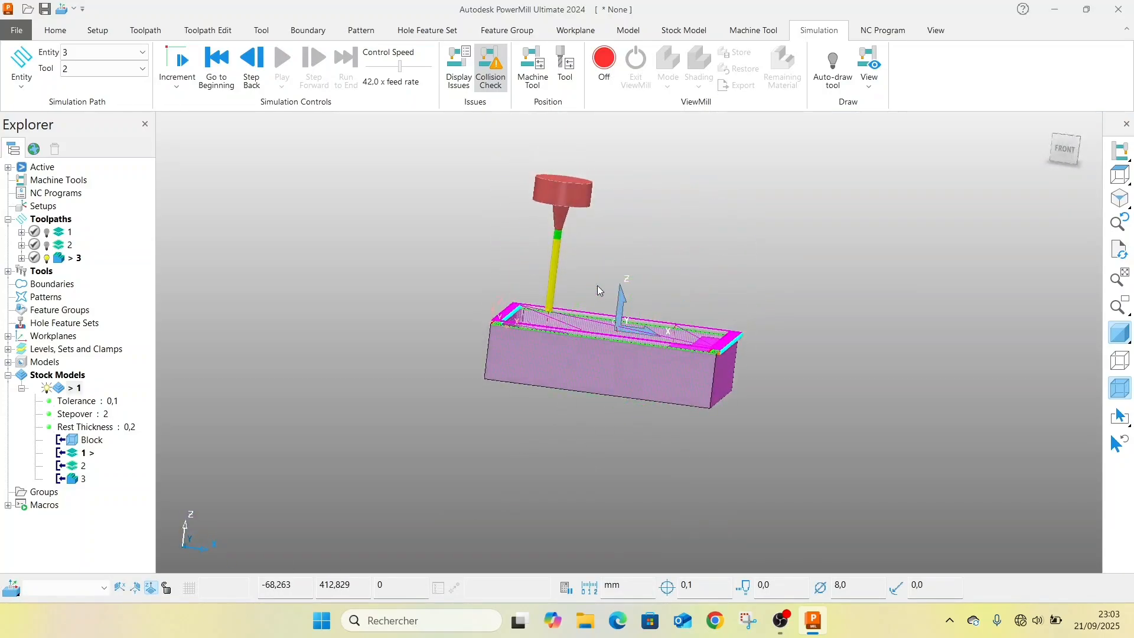
- Examine the stock model's state after toolpath 3 around the pocket and stepped flats, and hide the stock model
click(76, 481)
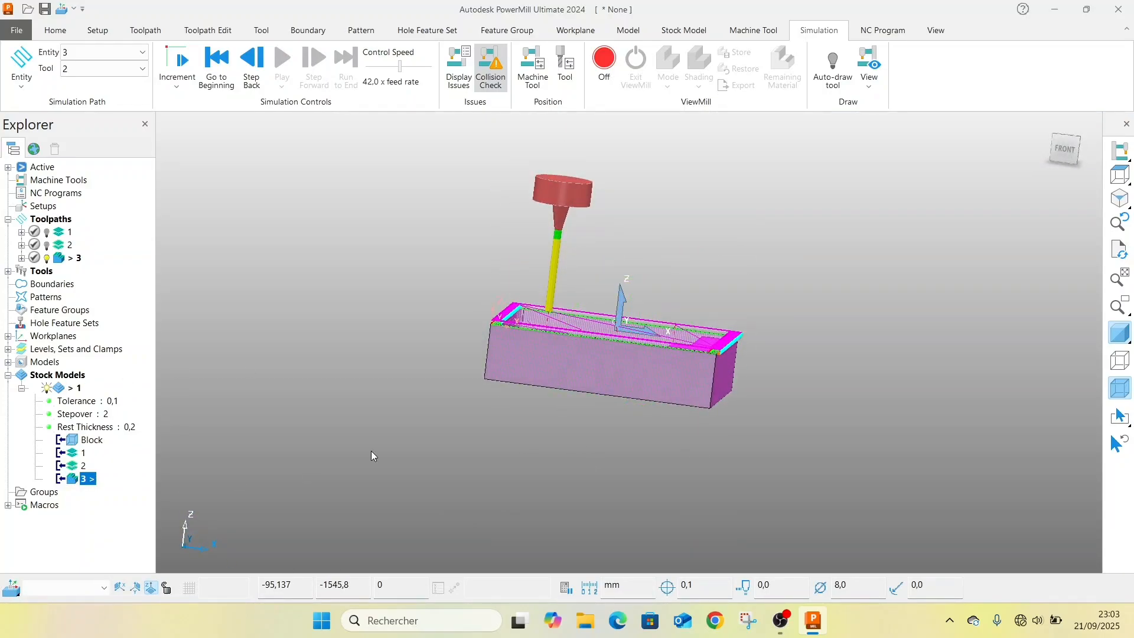
scroll(587, 358, up, 5)
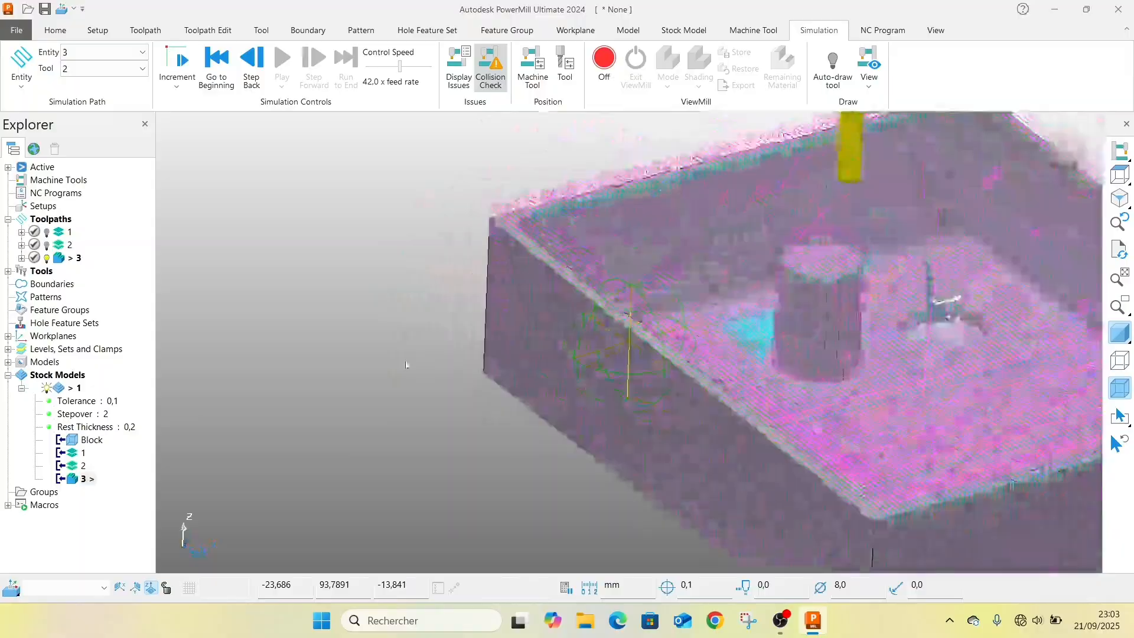
middle_drag(405, 364, 679, 398)
scroll(755, 397, up, 3)
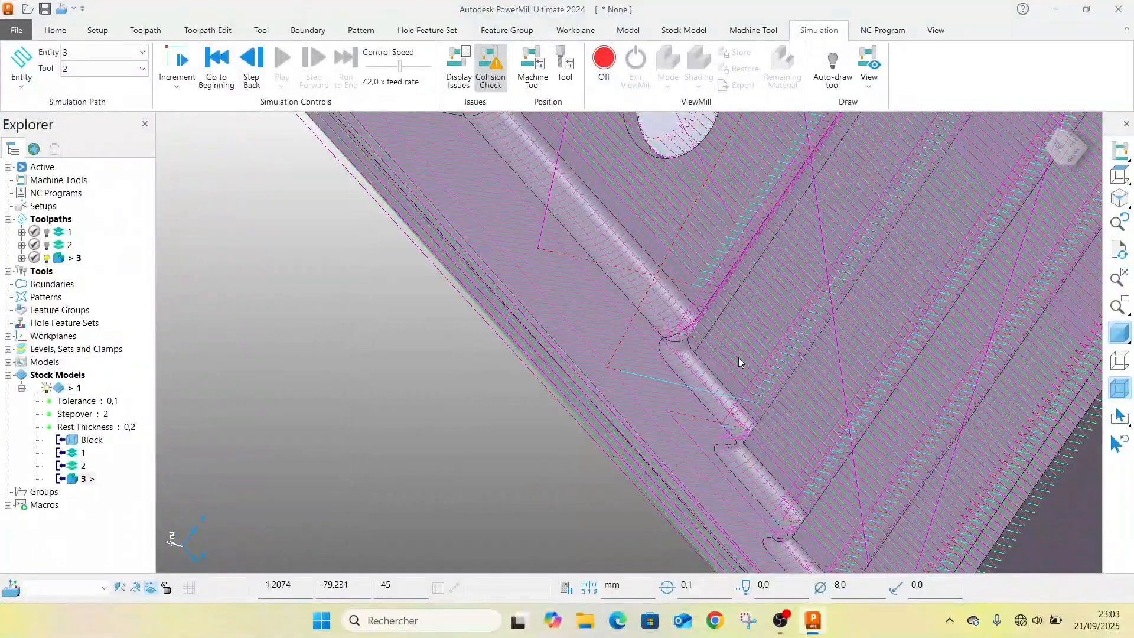
click(46, 388)
middle_drag(678, 337, 587, 220)
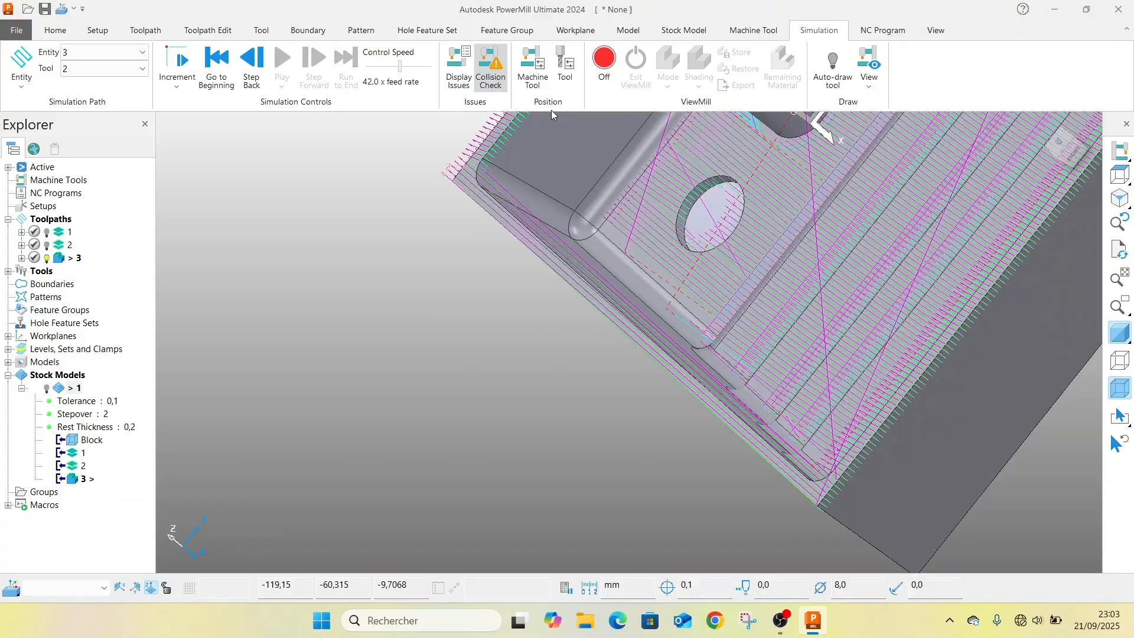
- Measure the diameter of the rounded corner at the end of the step fillet from three points
click(65, 37)
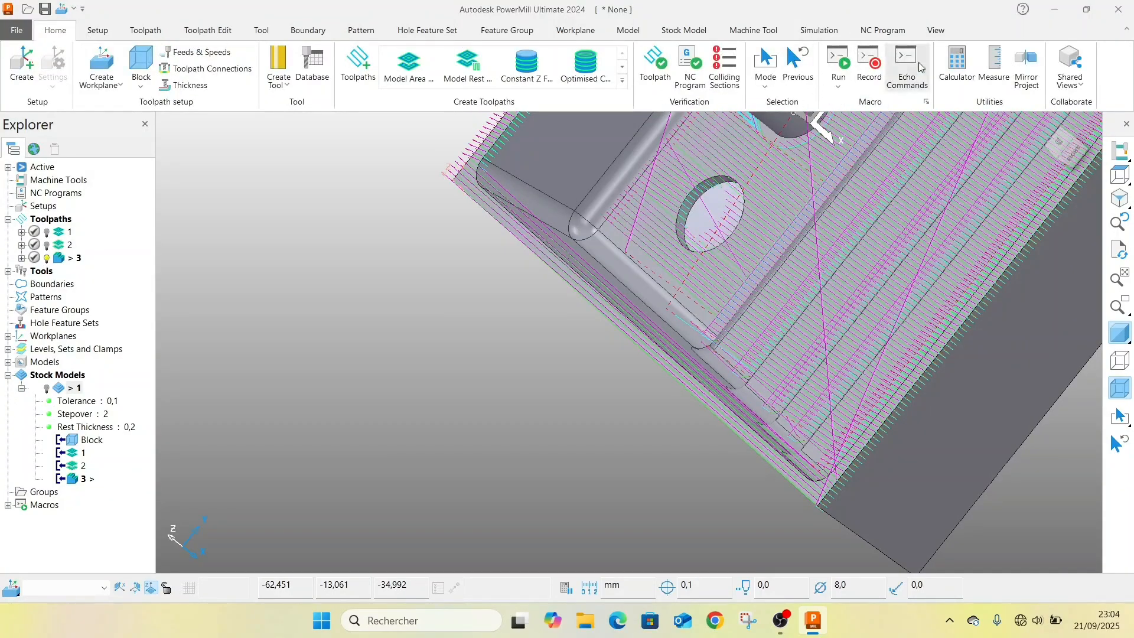
click(996, 78)
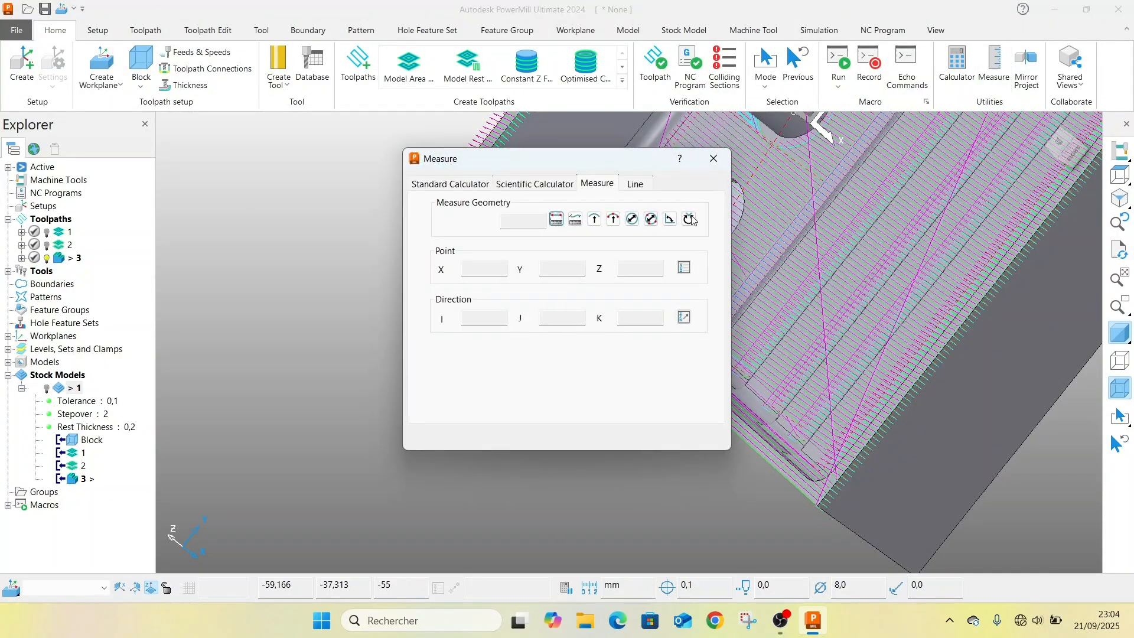
click(648, 221)
scroll(661, 330, up, 6)
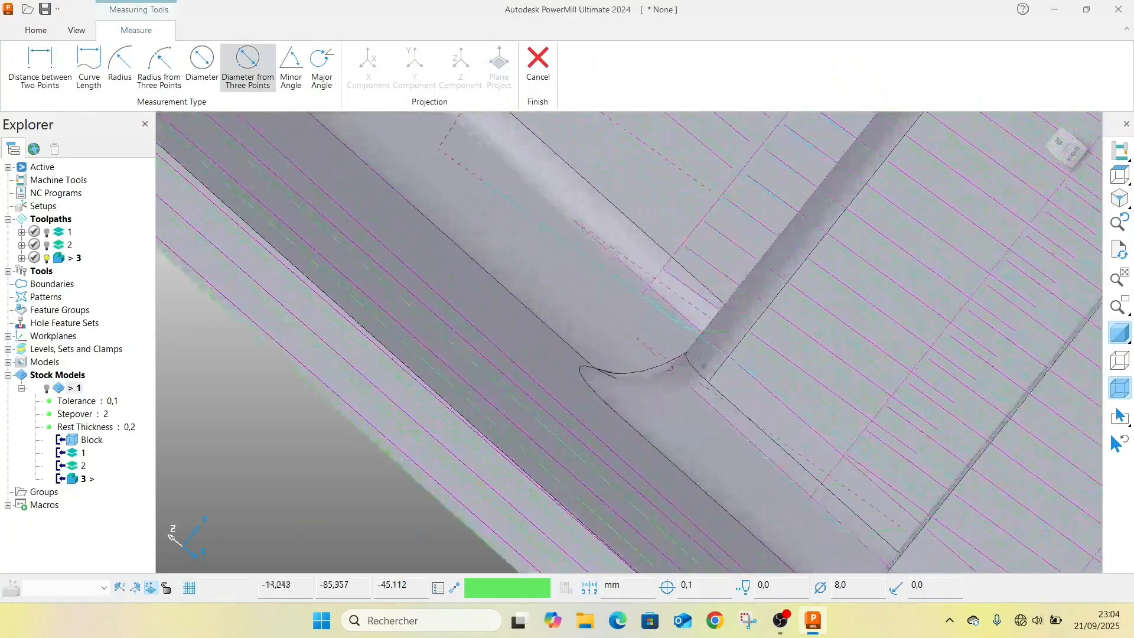
scroll(779, 488, down, 5)
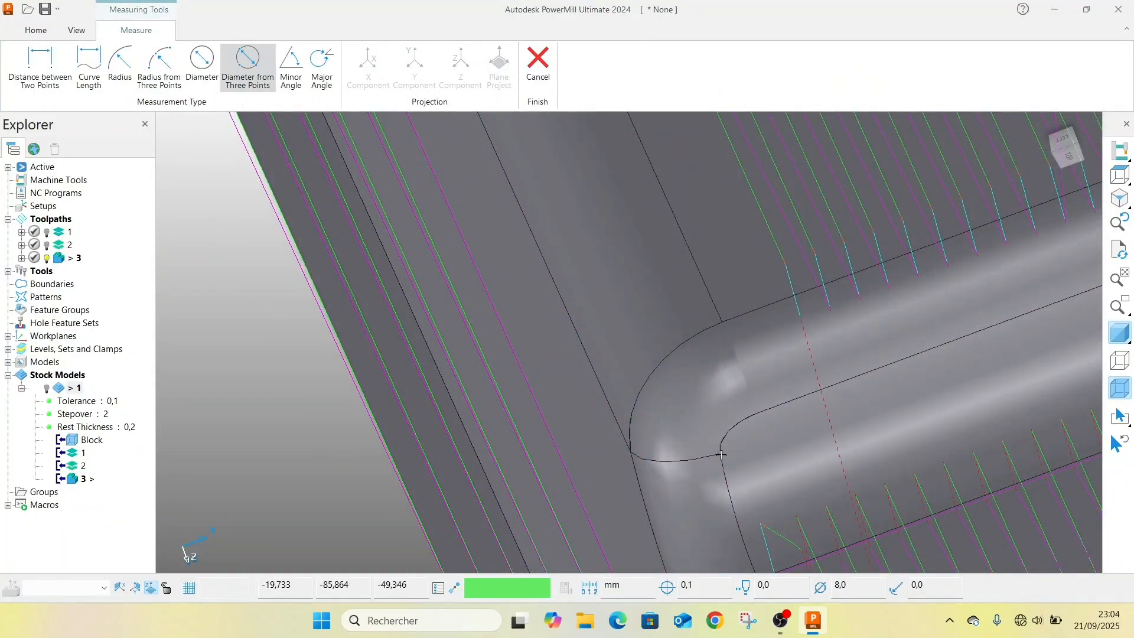
click(718, 453)
click(672, 461)
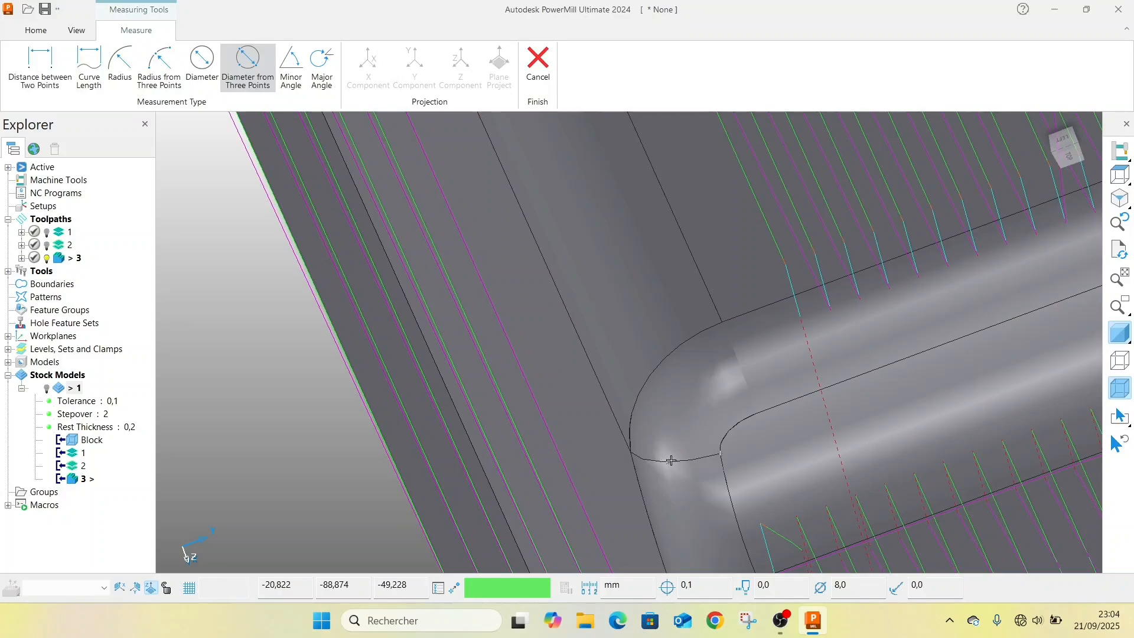
click(633, 450)
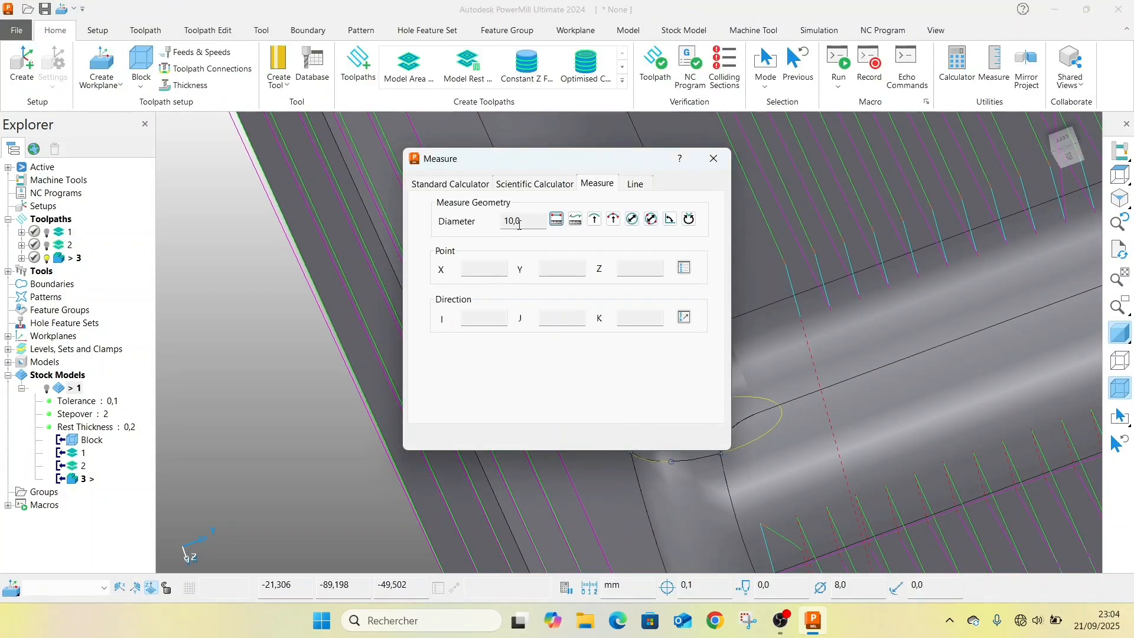
click(713, 158)
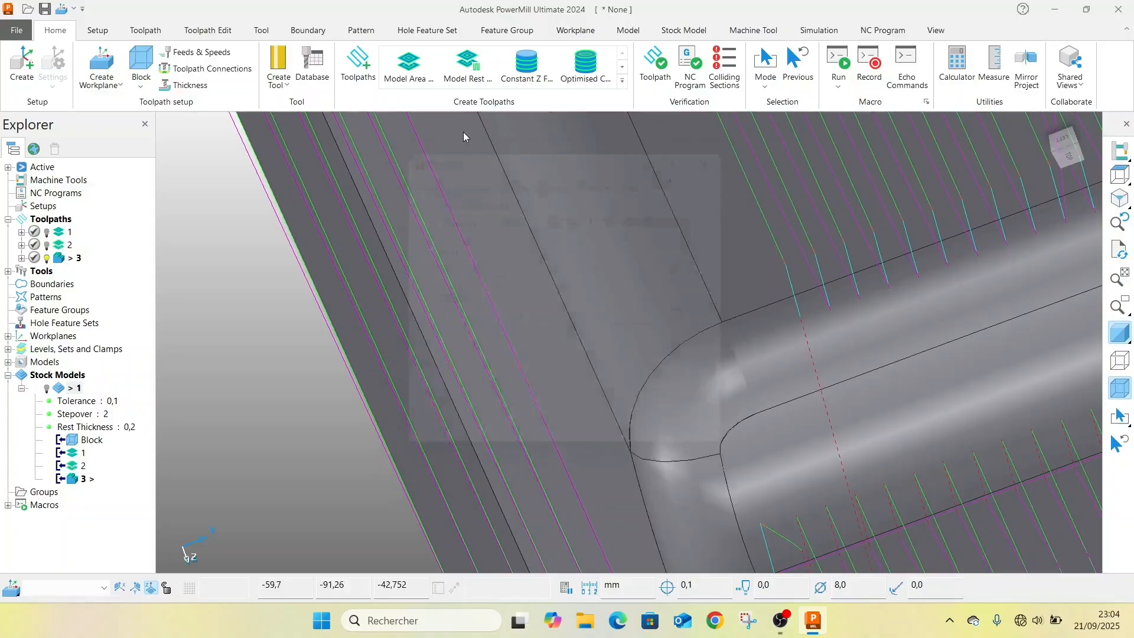
- Create a ball nosed tool with a 10 mm diameter and add a shank component to it
click(284, 92)
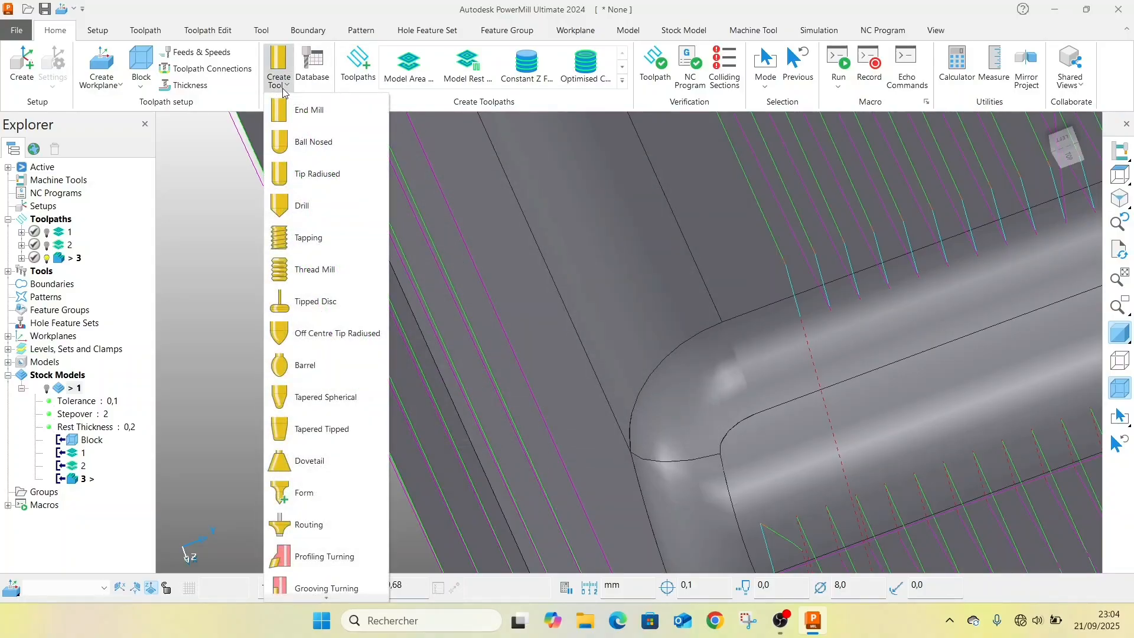
click(313, 144)
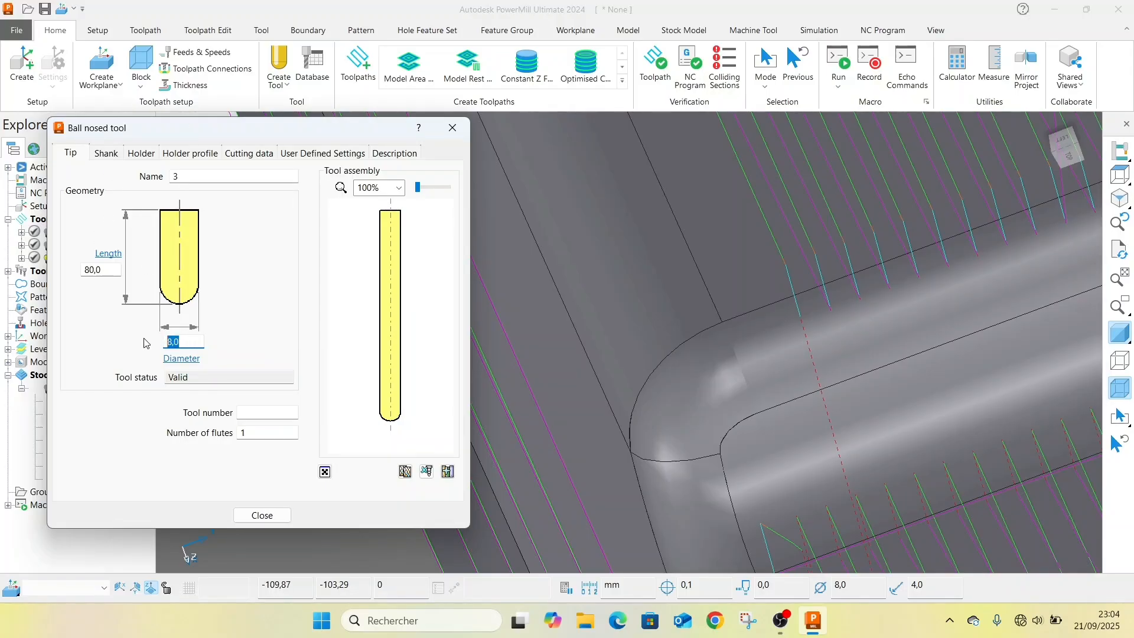
text(10)
click(106, 154)
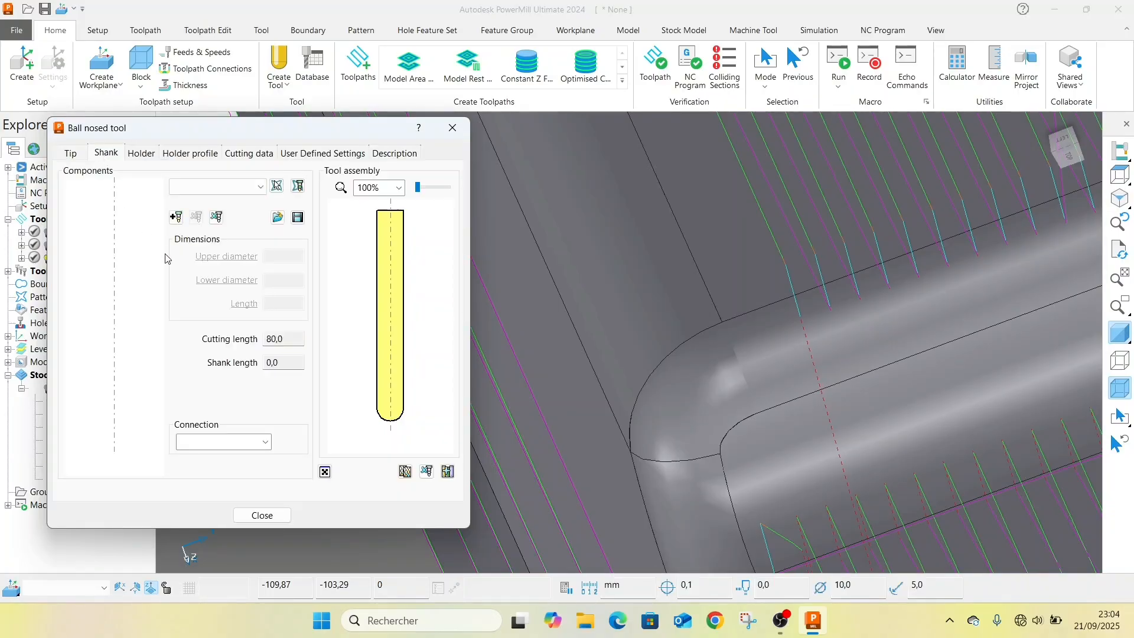
click(176, 216)
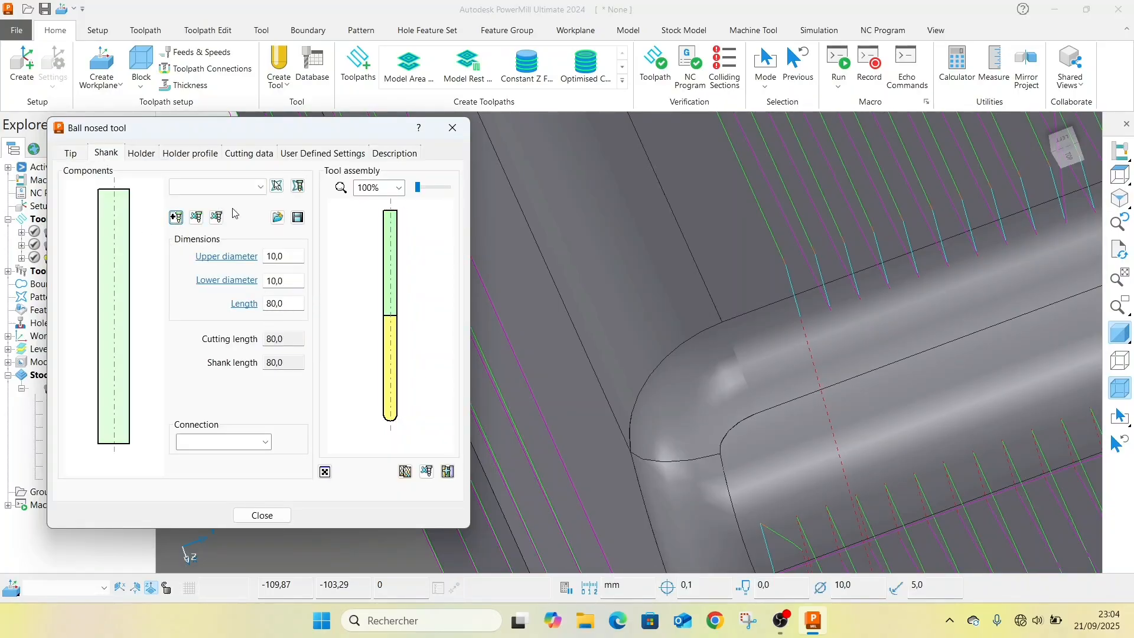
- Add a first holder component to the ball nosed tool with an upper diameter of 30 mm
click(131, 157)
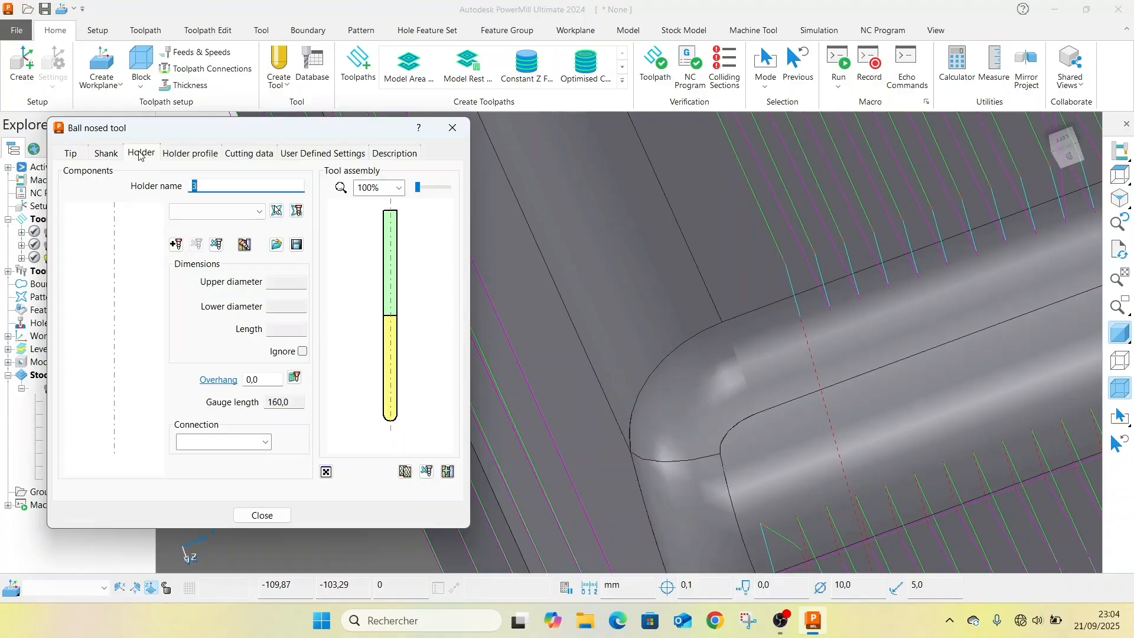
click(175, 243)
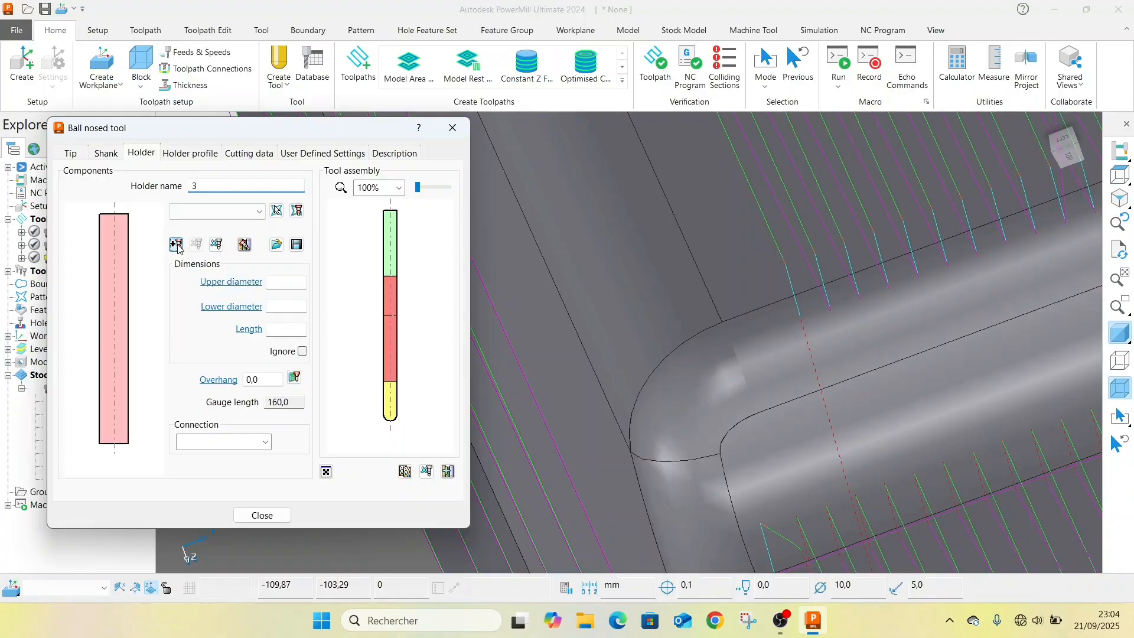
click(296, 286)
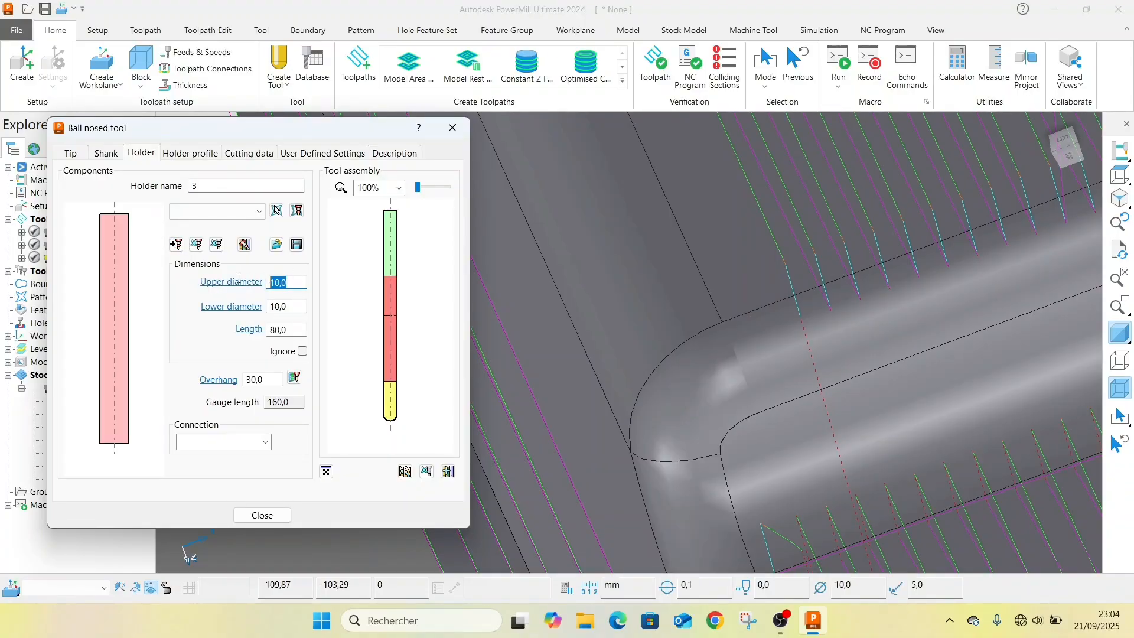
text(30)
click(298, 332)
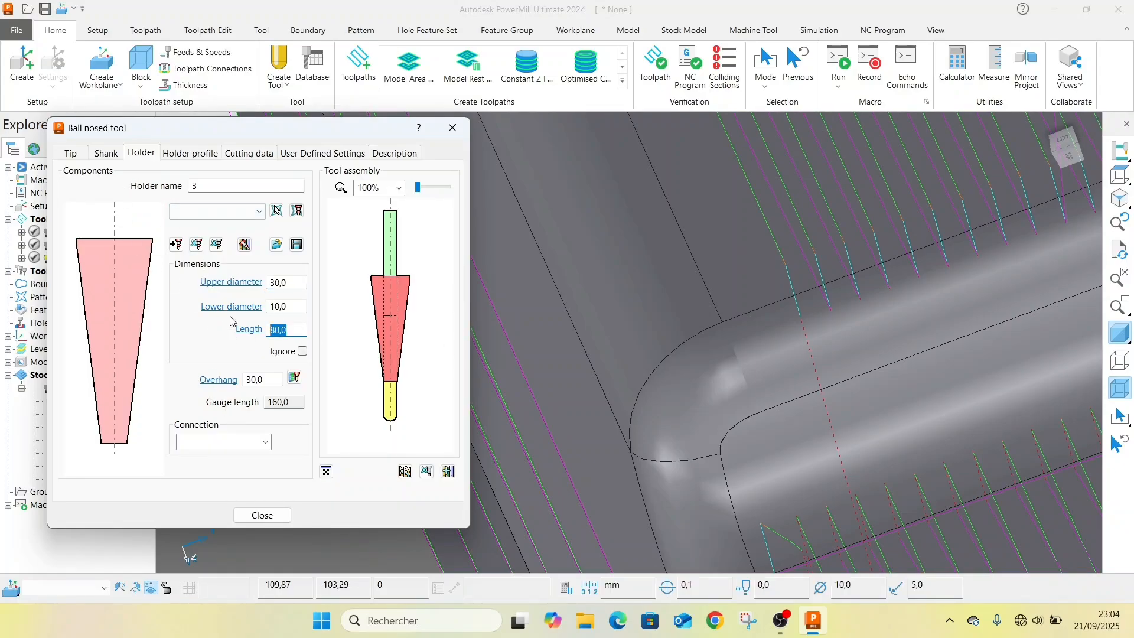
- Add a second holder component with upper and lower diameters of 63 mm and a length of 26 mm
click(176, 245)
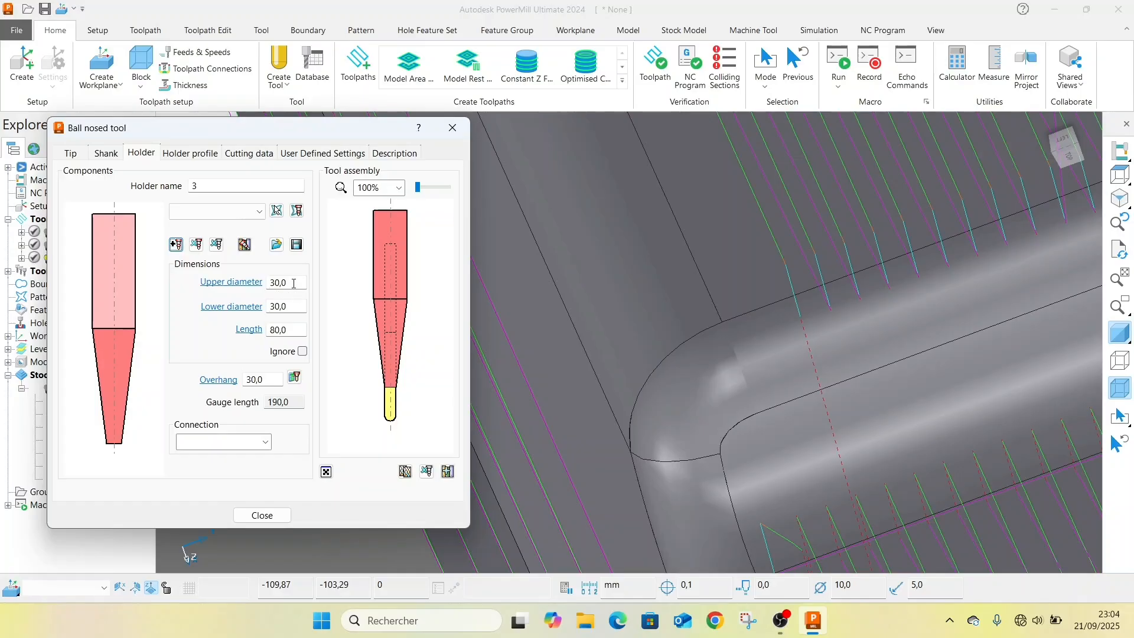
click(293, 284)
text(63)
key(Tab)
double_click(290, 308)
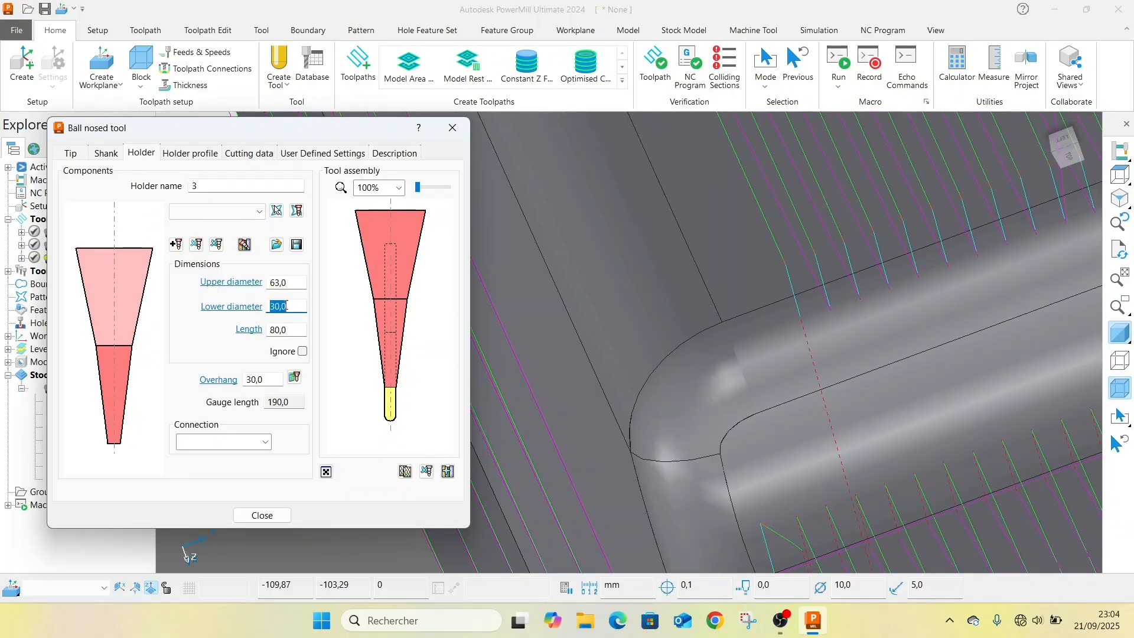
text(63)
key(Tab)
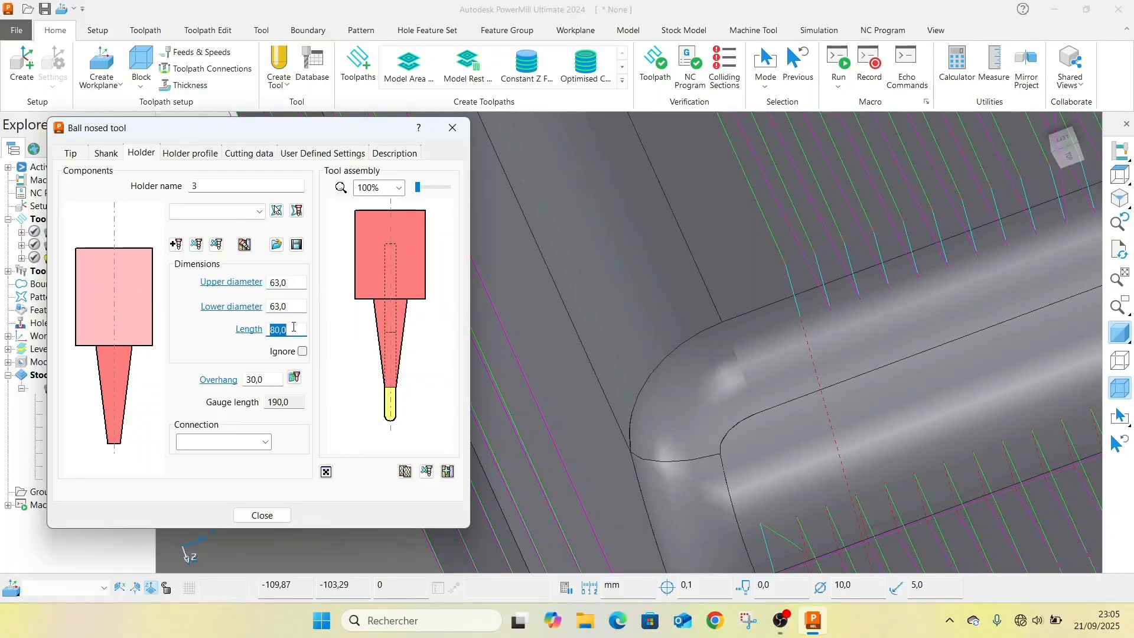
text(26)
click(578, 311)
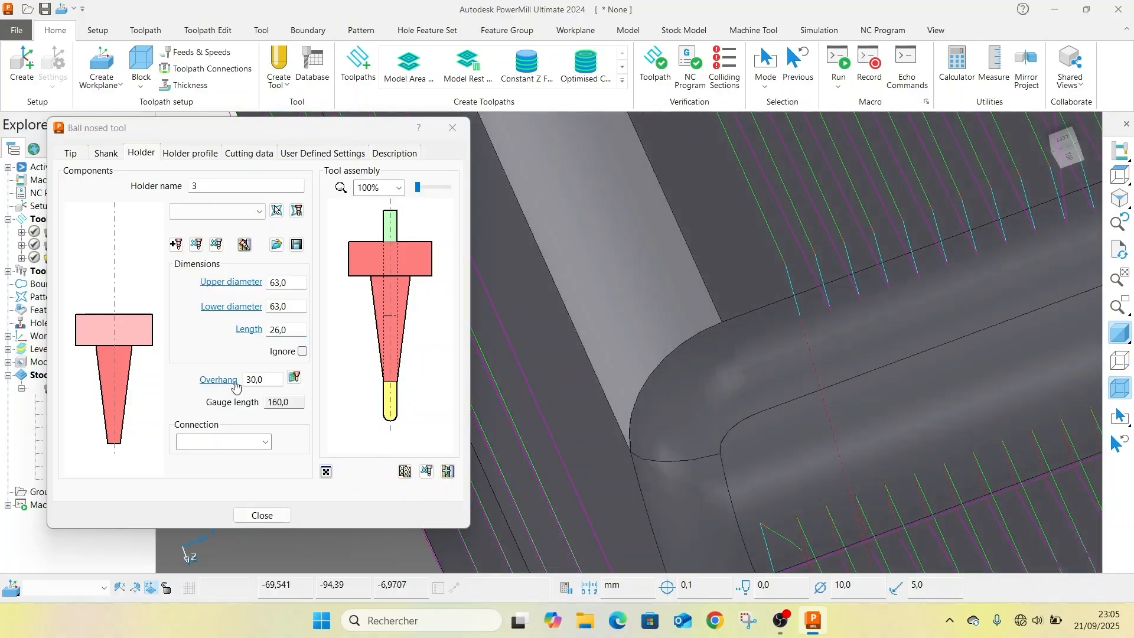
- Set the ball nosed tool's overhang to 120 mm and finish the tool definition
click(263, 383)
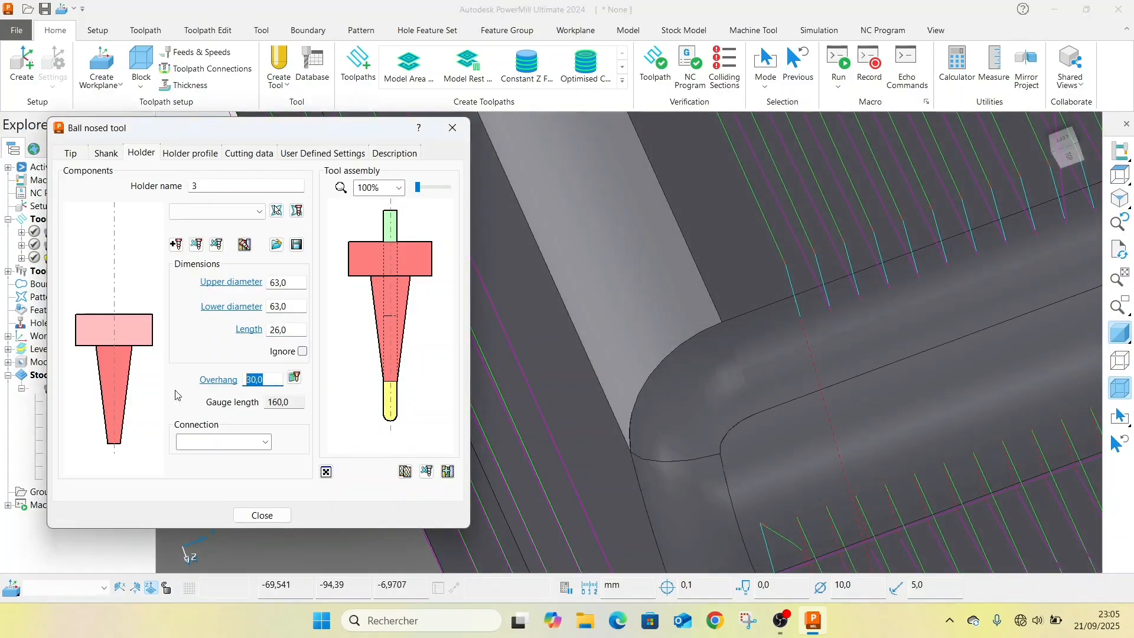
text(120)
click(664, 297)
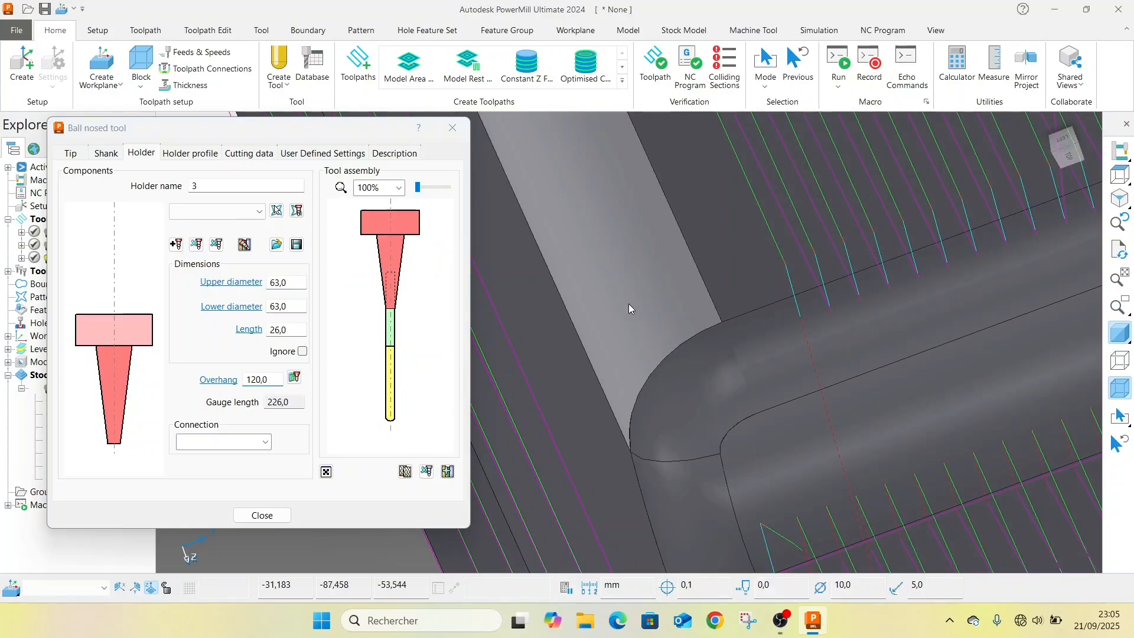
click(260, 520)
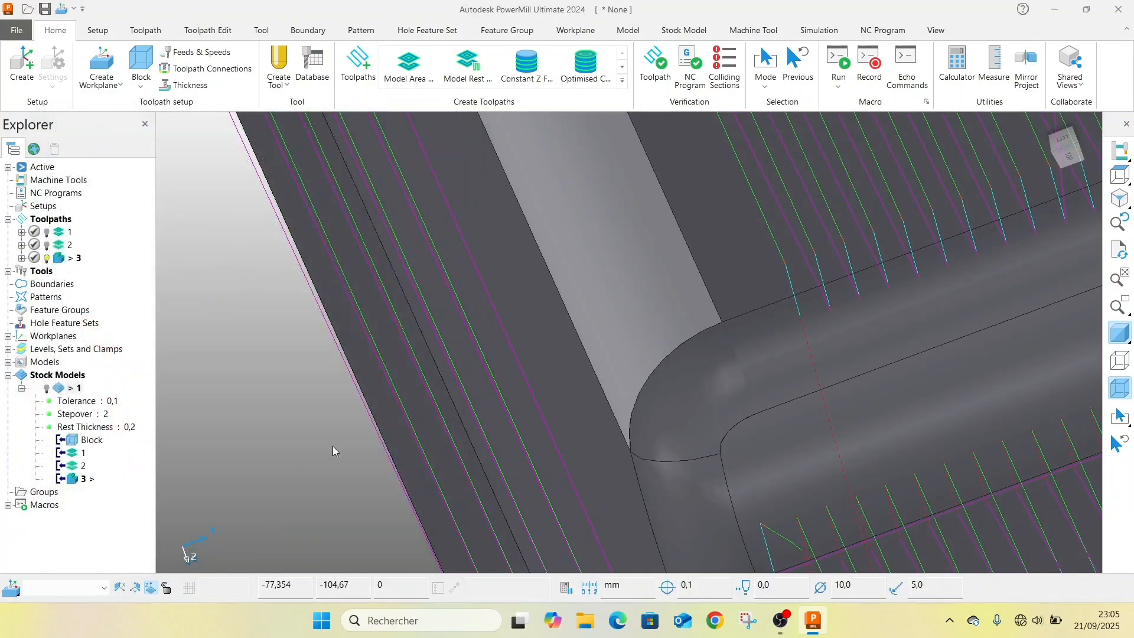
- Bring the whole part and the ball nosed tool into view and hide toolpath 3
scroll(507, 374, down, 5)
middle_drag(663, 374, 603, 280)
scroll(611, 267, down, 2)
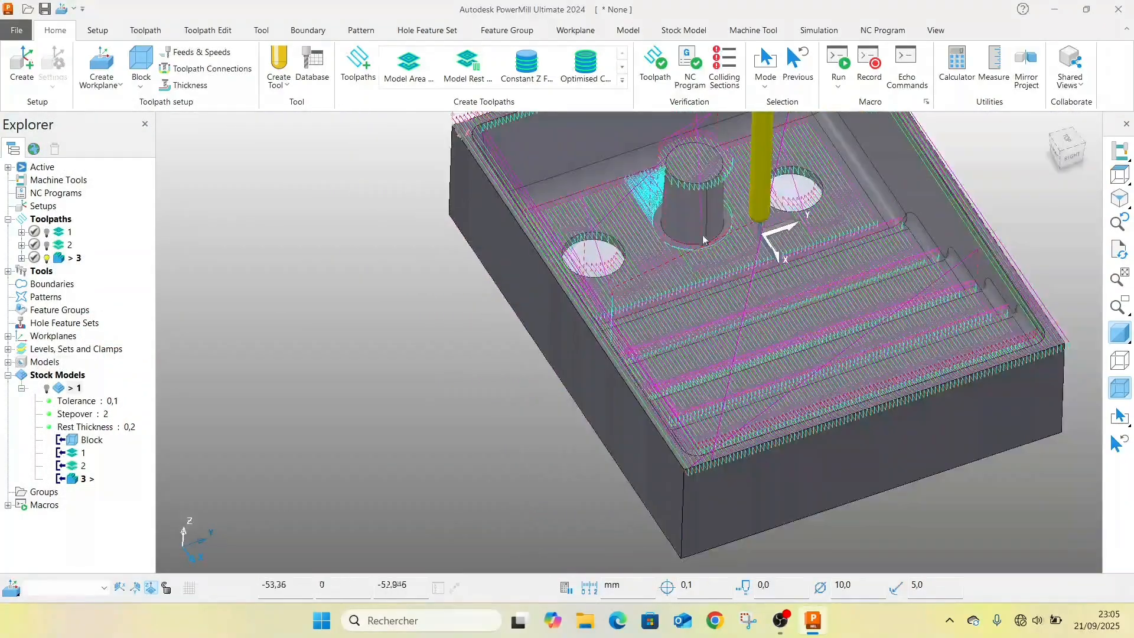
scroll(700, 241, up, 3)
scroll(694, 242, down, 4)
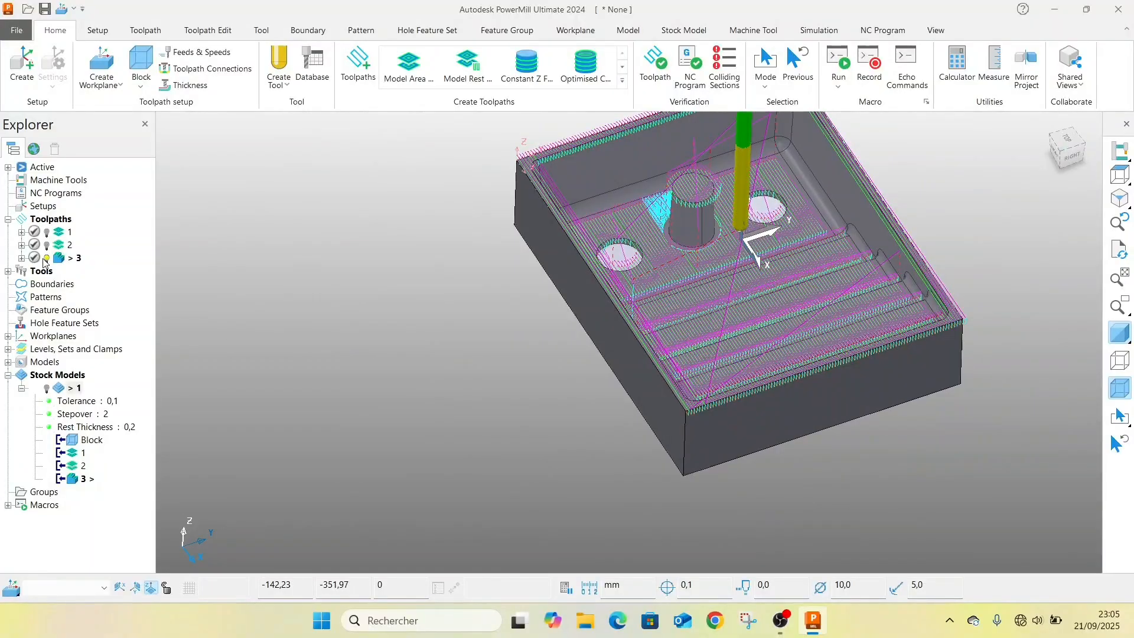
click(47, 259)
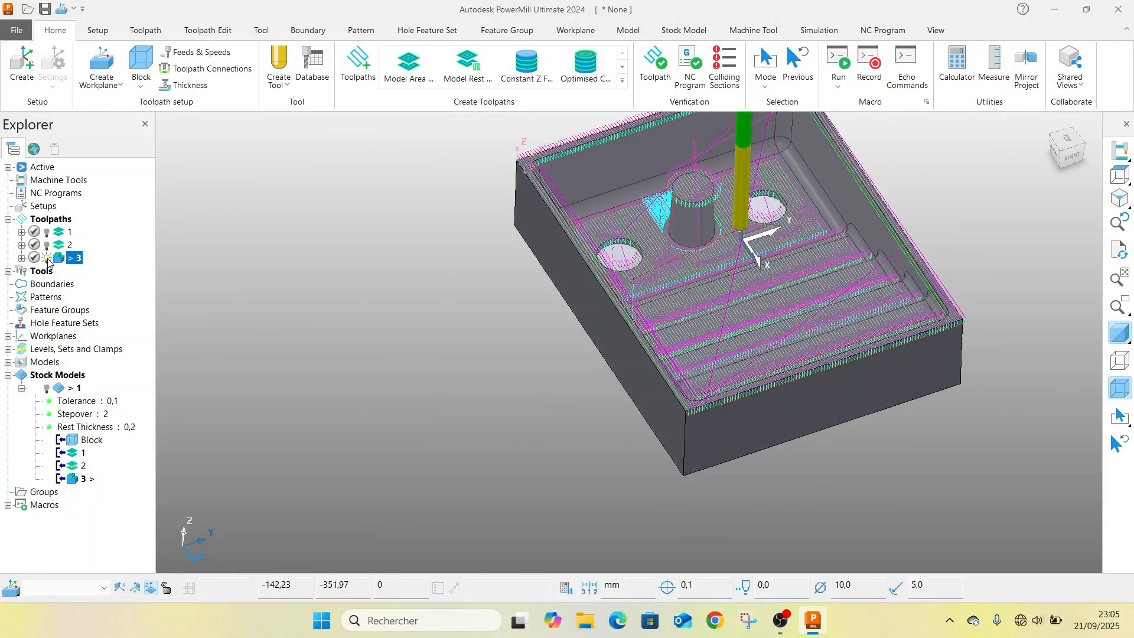
- Create a toolpath with the Corner Clearance strategy from the 3D Area Clearance category
click(623, 81)
click(358, 63)
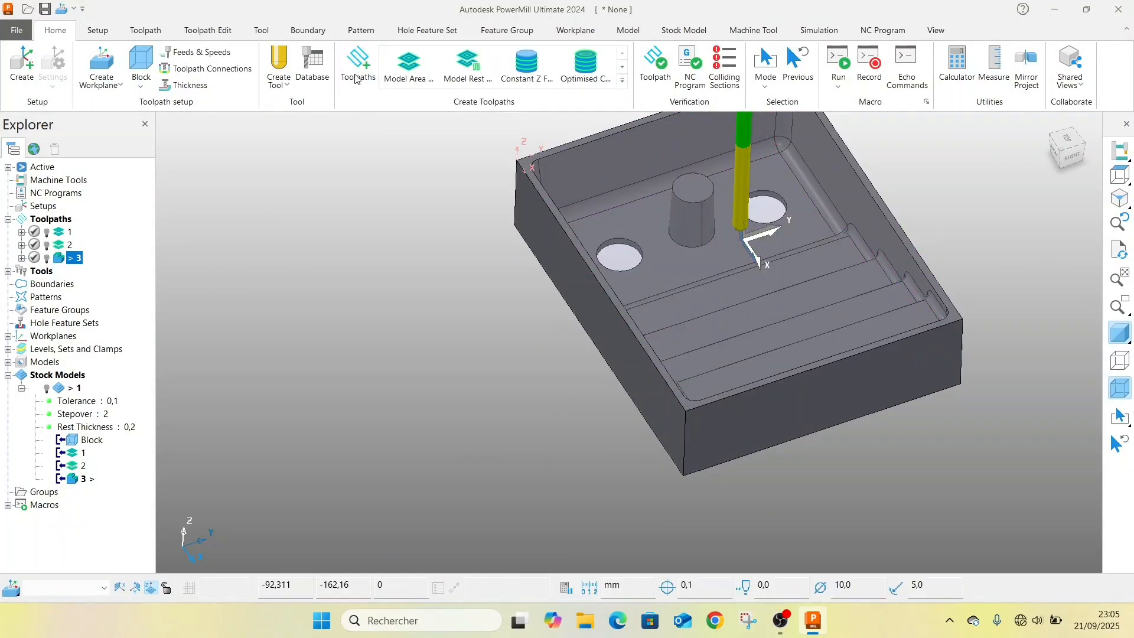
click(62, 75)
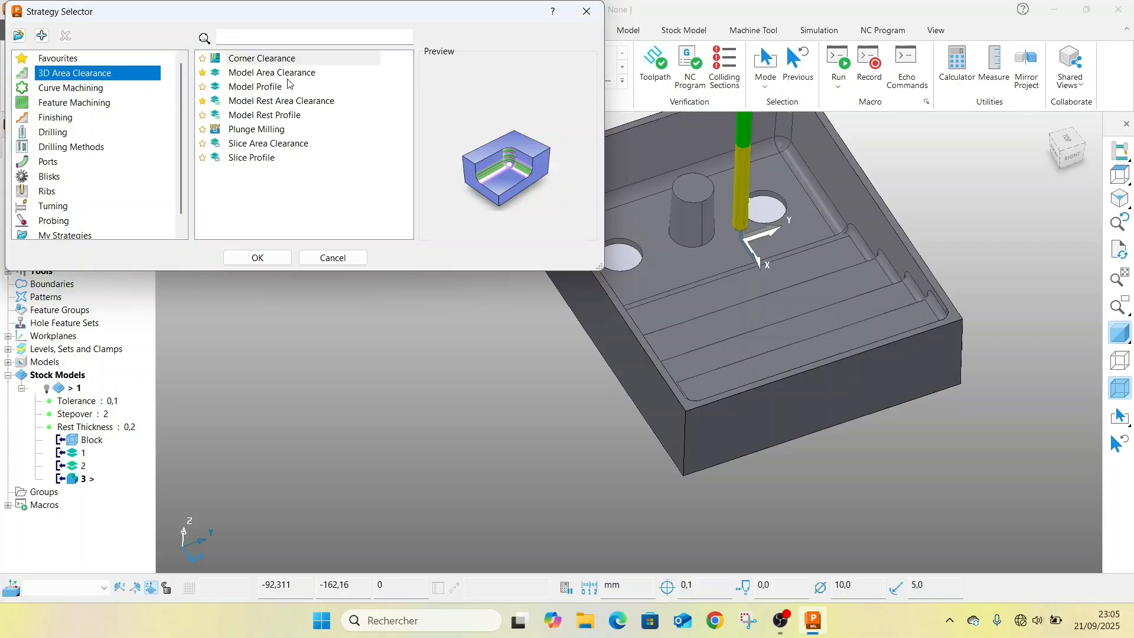
click(247, 61)
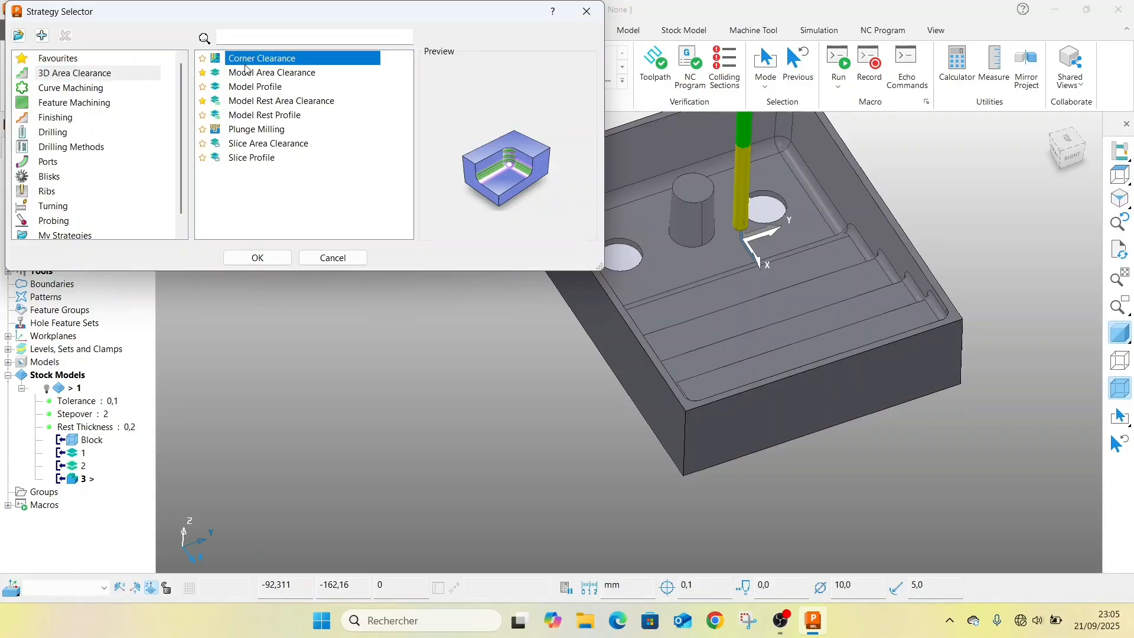
click(258, 257)
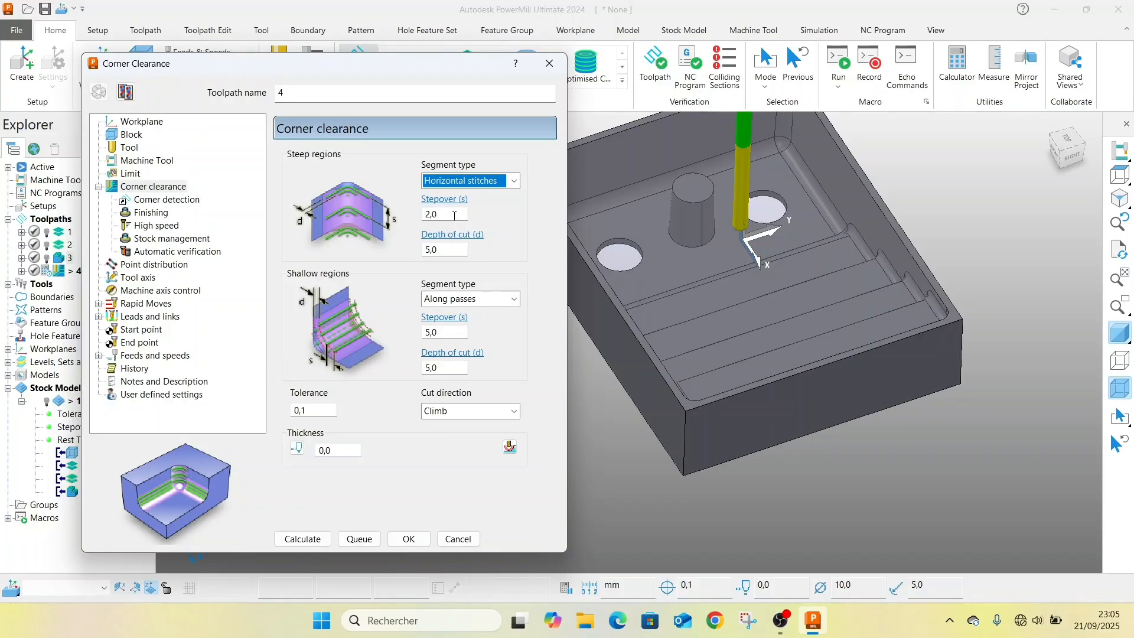
- Set the depth of cut to 2 mm for steep and shallow regions and the shallow stepover to 2 mm
drag(454, 215, 429, 217)
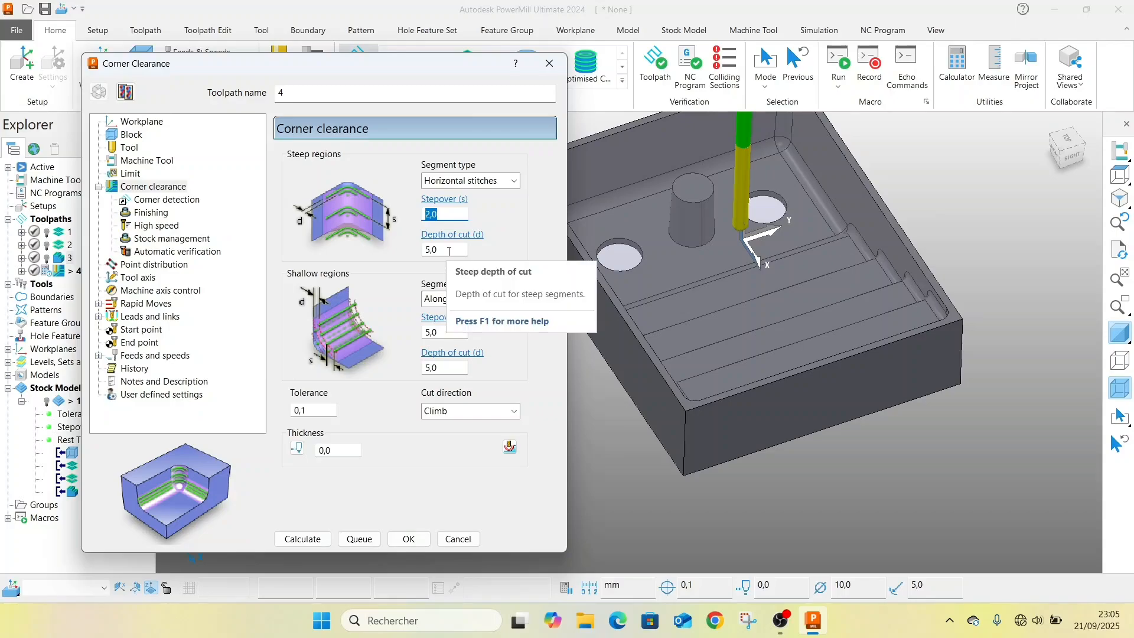
drag(449, 251, 412, 254)
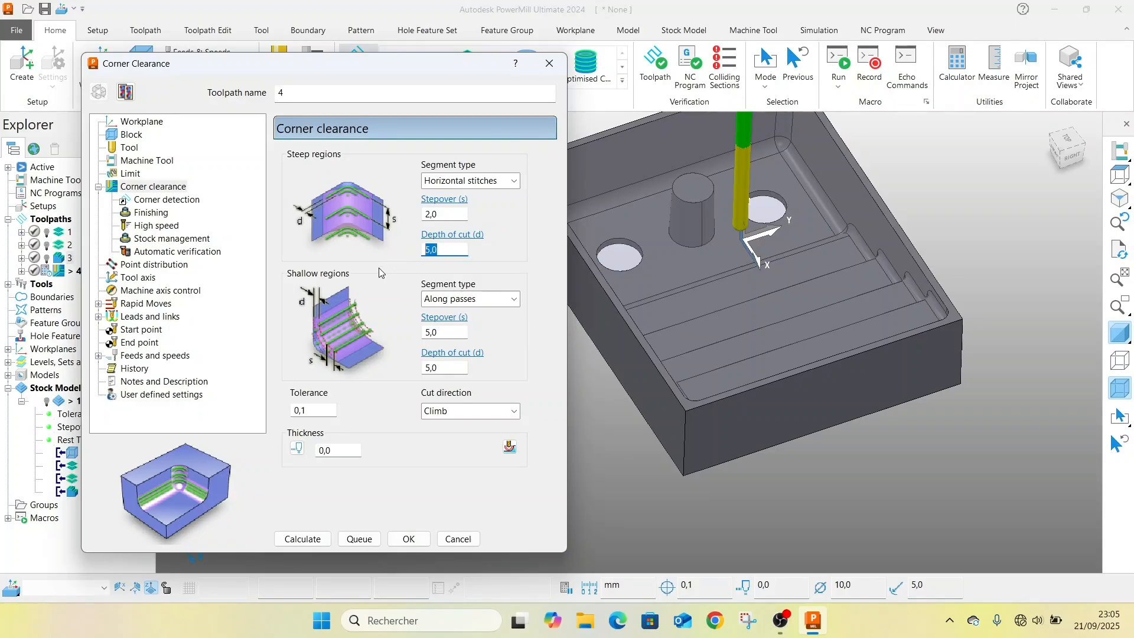
text(2)
drag(450, 367, 358, 371)
text(2)
click(425, 331)
drag(425, 332, 473, 345)
text(2)
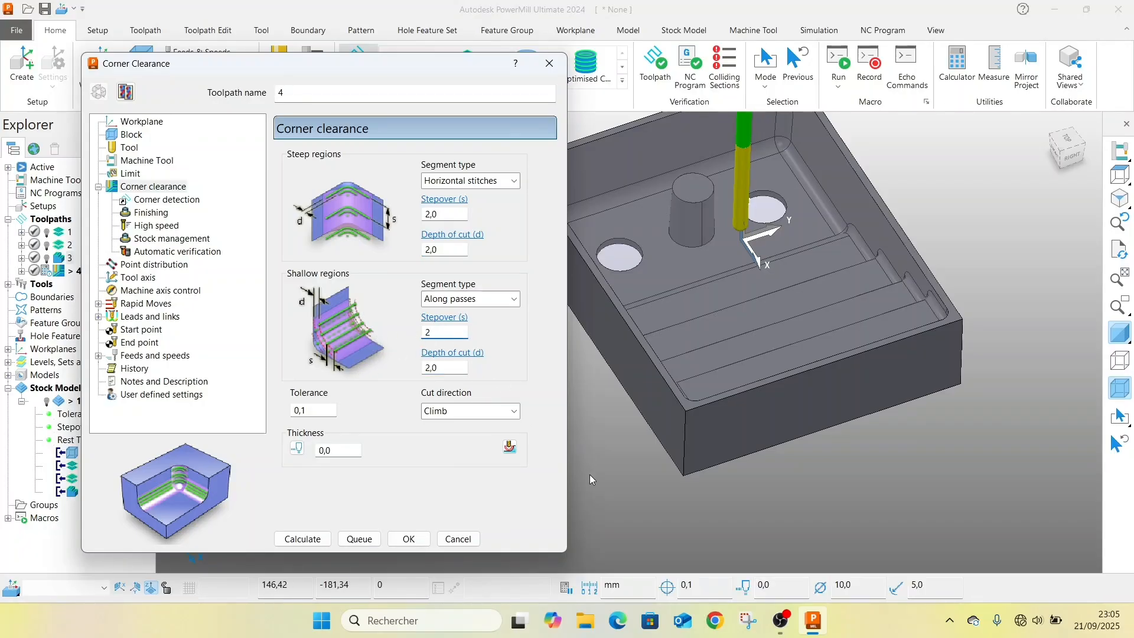
click(630, 515)
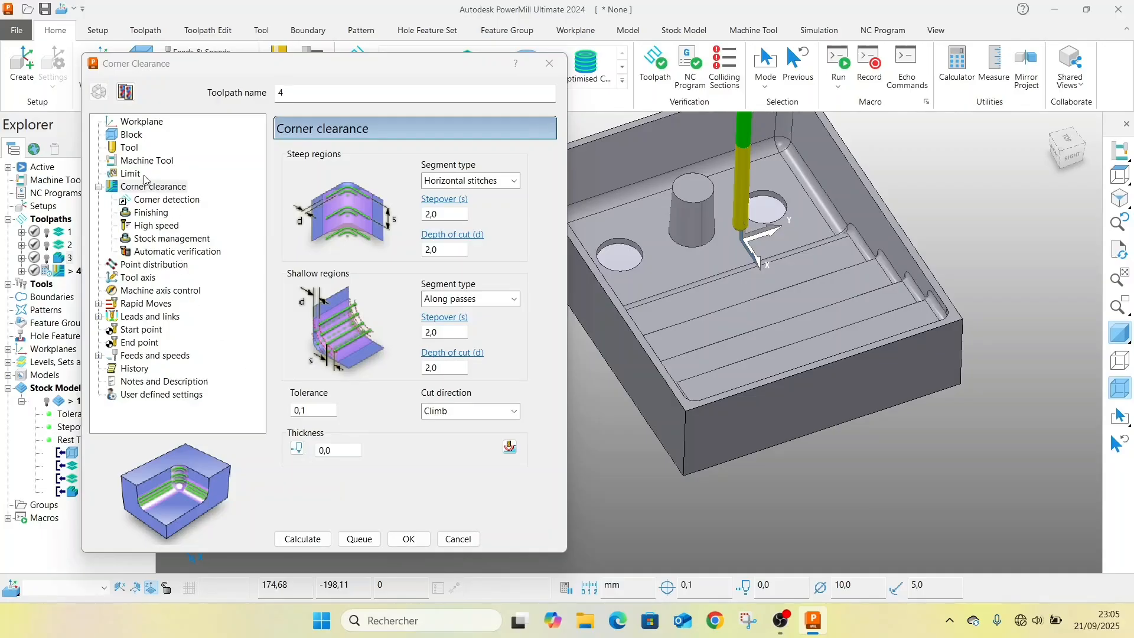
- Set tool 2 as the reference tool for corner detection in the Corner Clearance toolpath
click(130, 148)
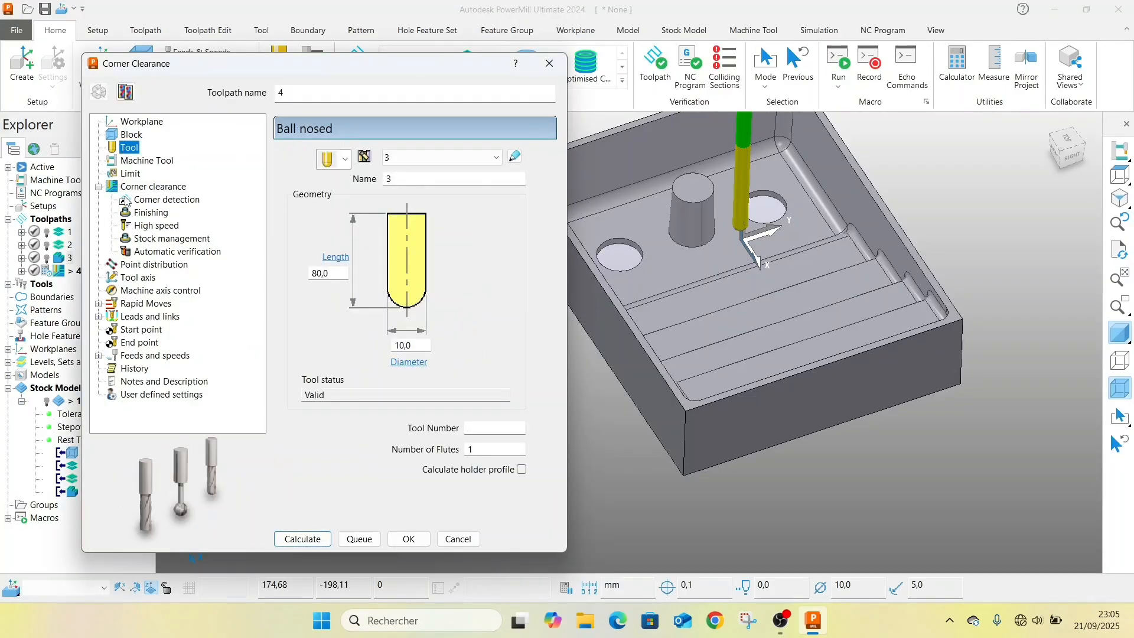
click(129, 173)
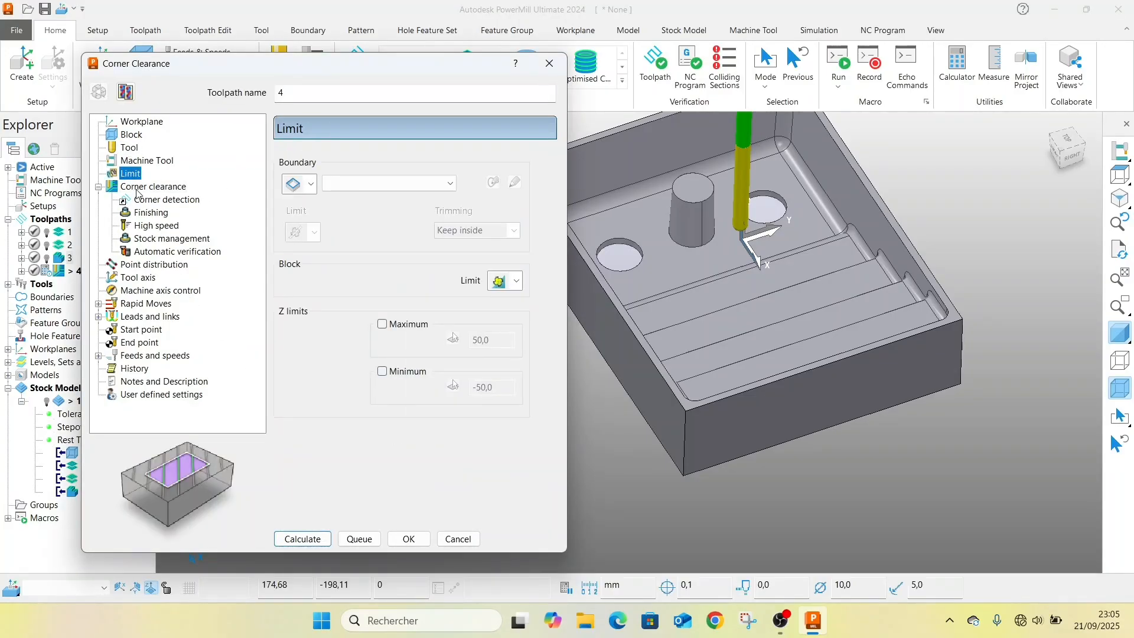
click(142, 187)
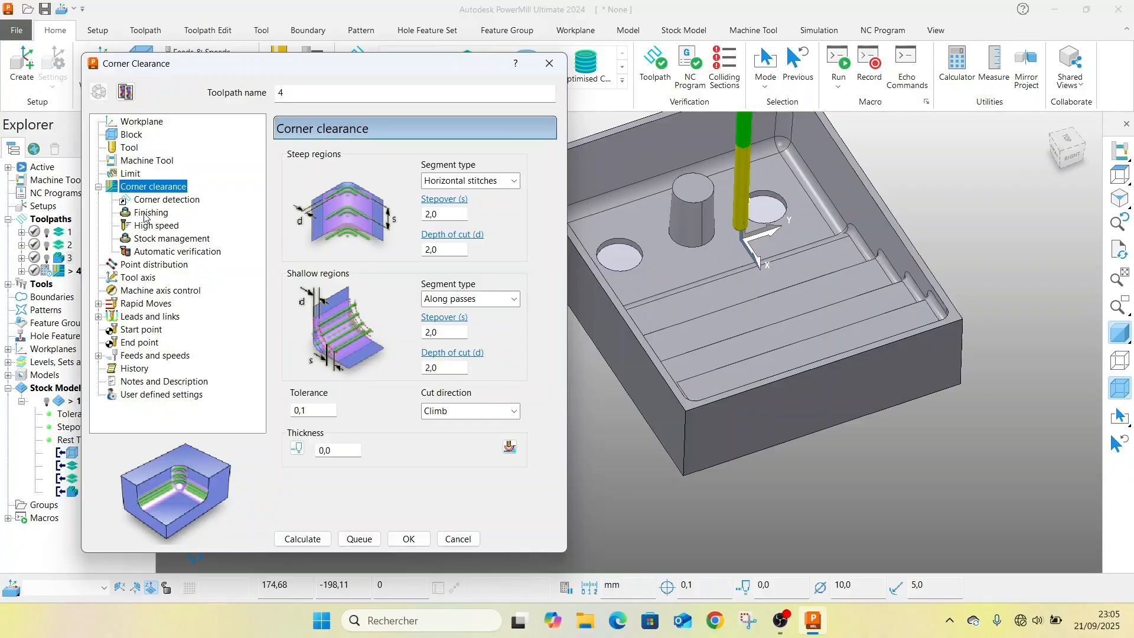
click(147, 213)
click(155, 200)
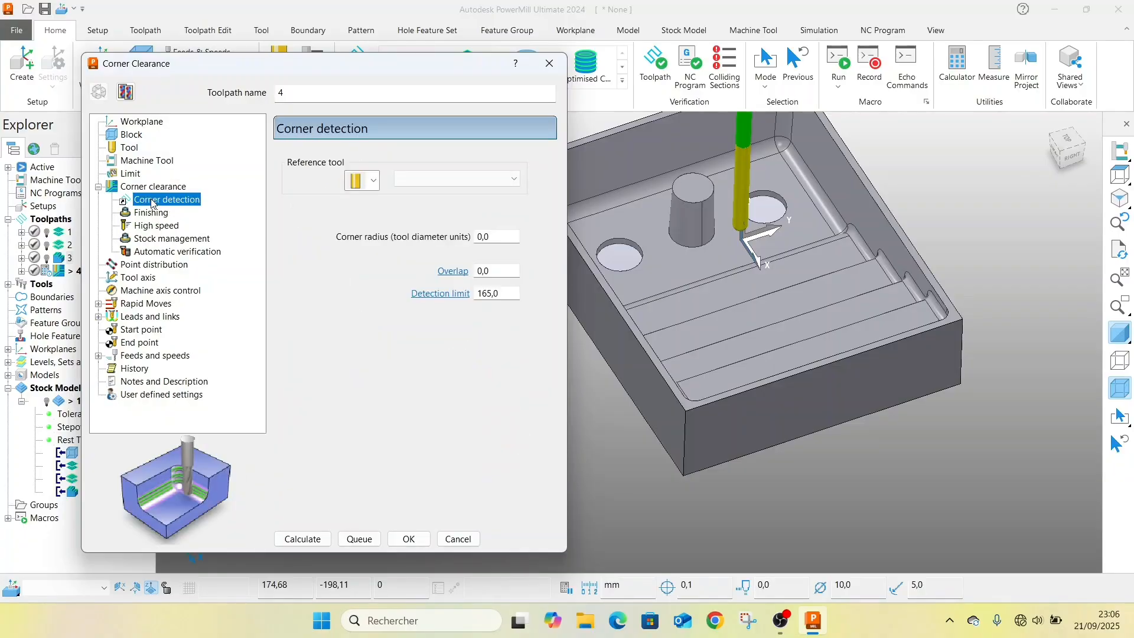
click(373, 182)
click(373, 182)
click(469, 178)
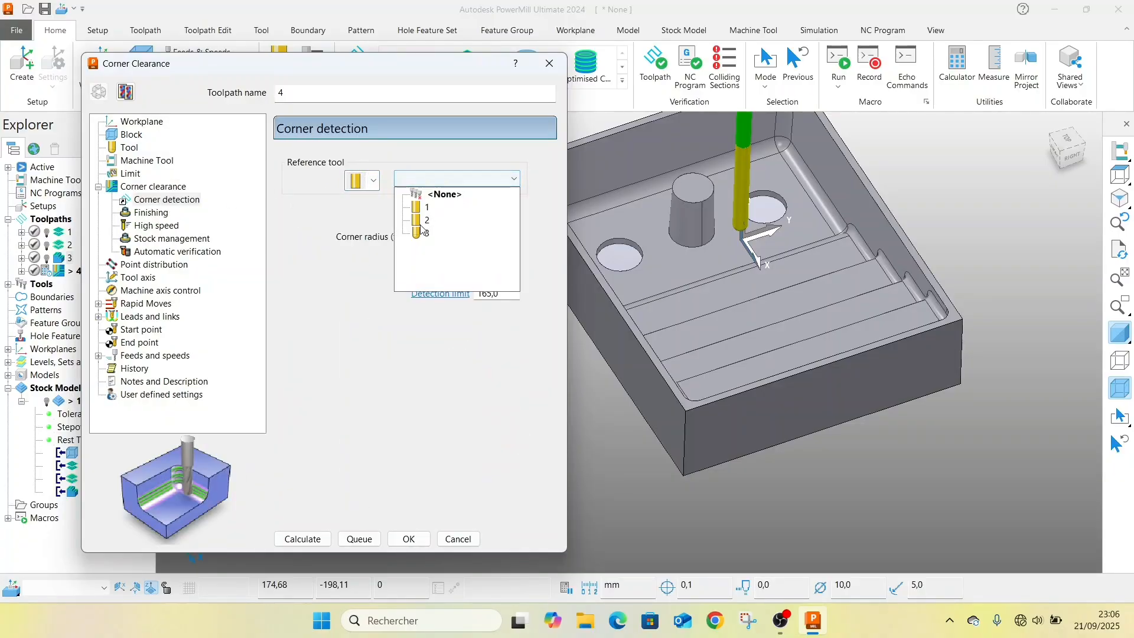
click(422, 225)
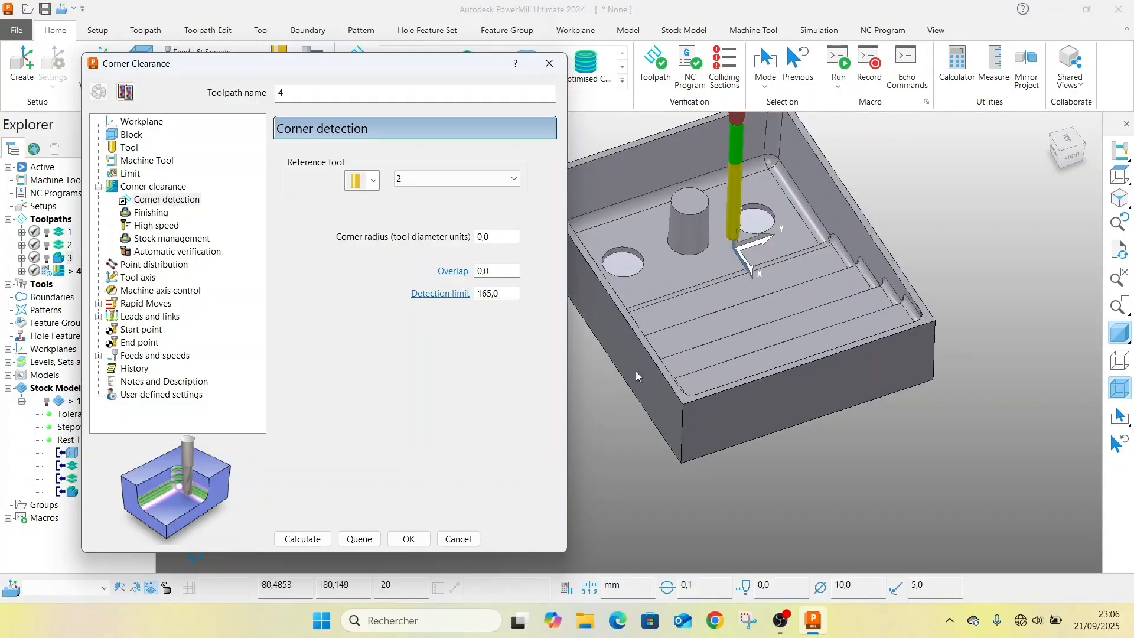
- Calculate the Corner Clearance toolpath, close its settings and inspect the passes in the pocket's vertical corner
click(163, 188)
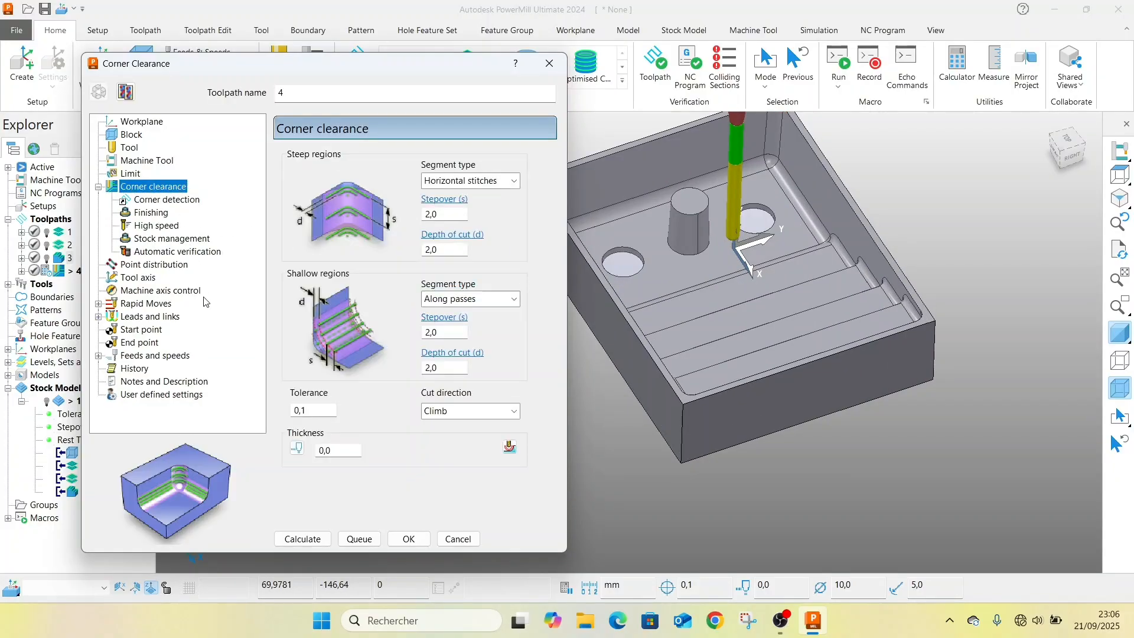
click(301, 539)
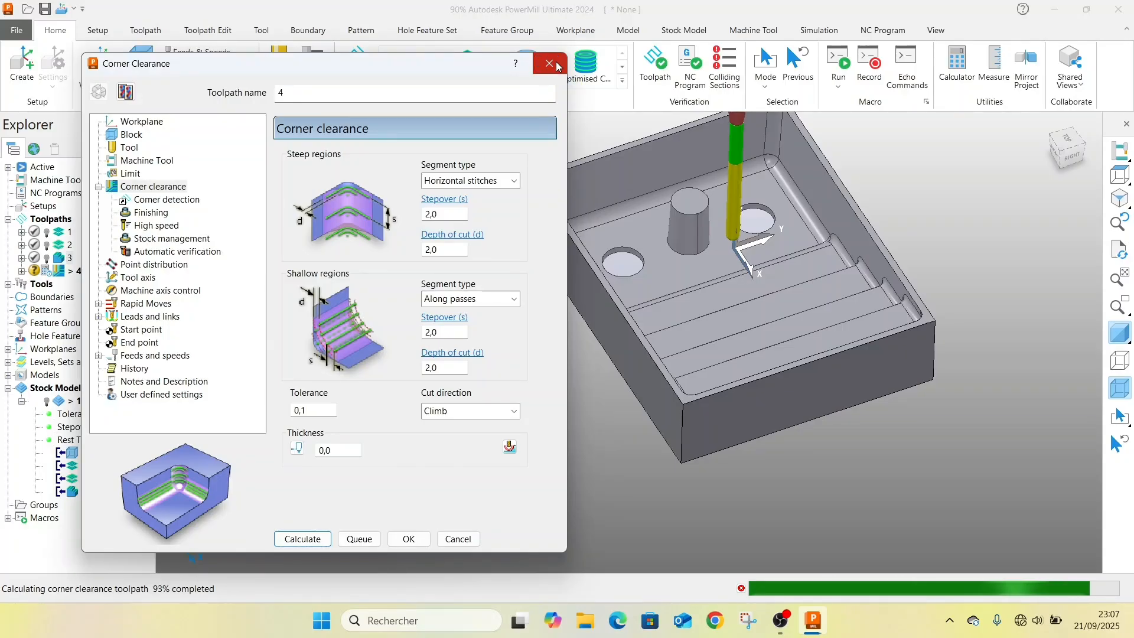
click(558, 66)
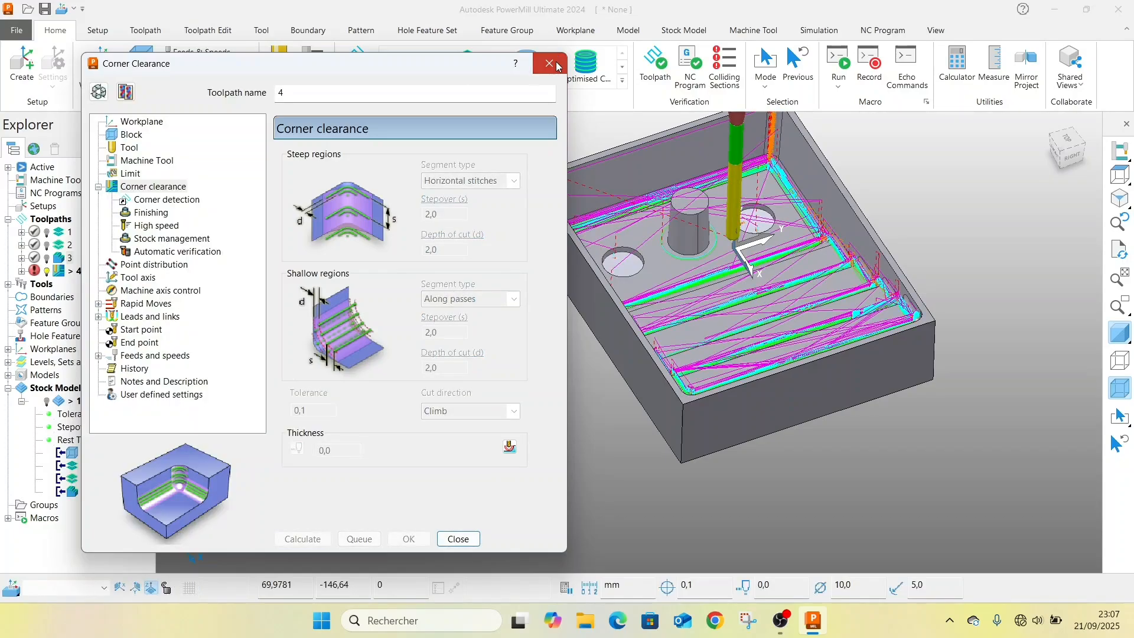
middle_drag(794, 228, 729, 244)
scroll(531, 201, up, 10)
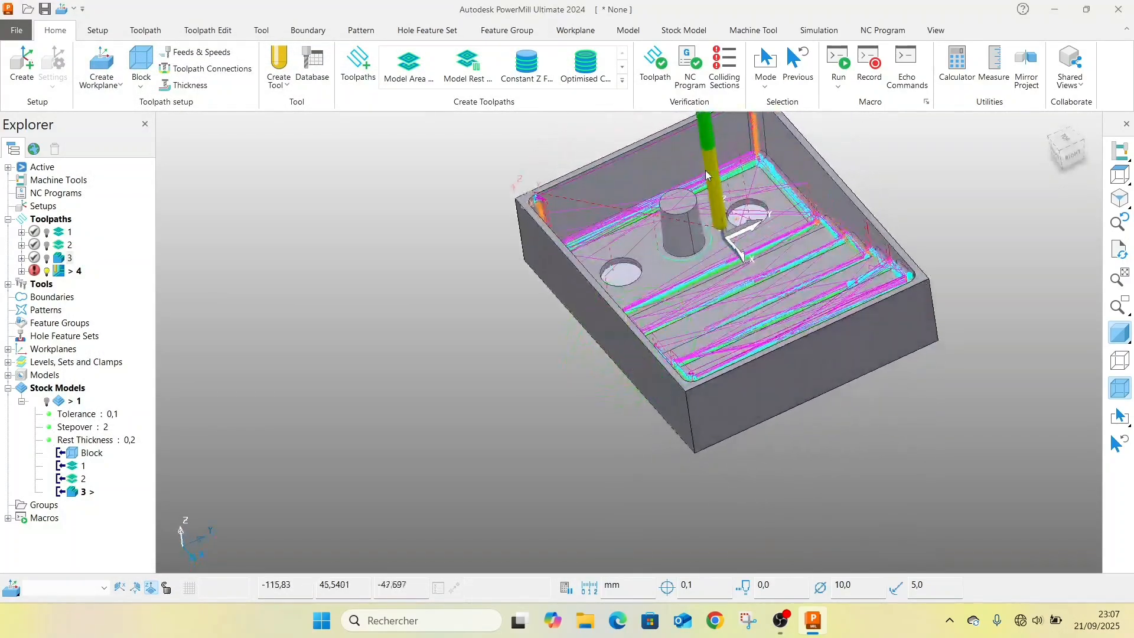
scroll(364, 253, up, 5)
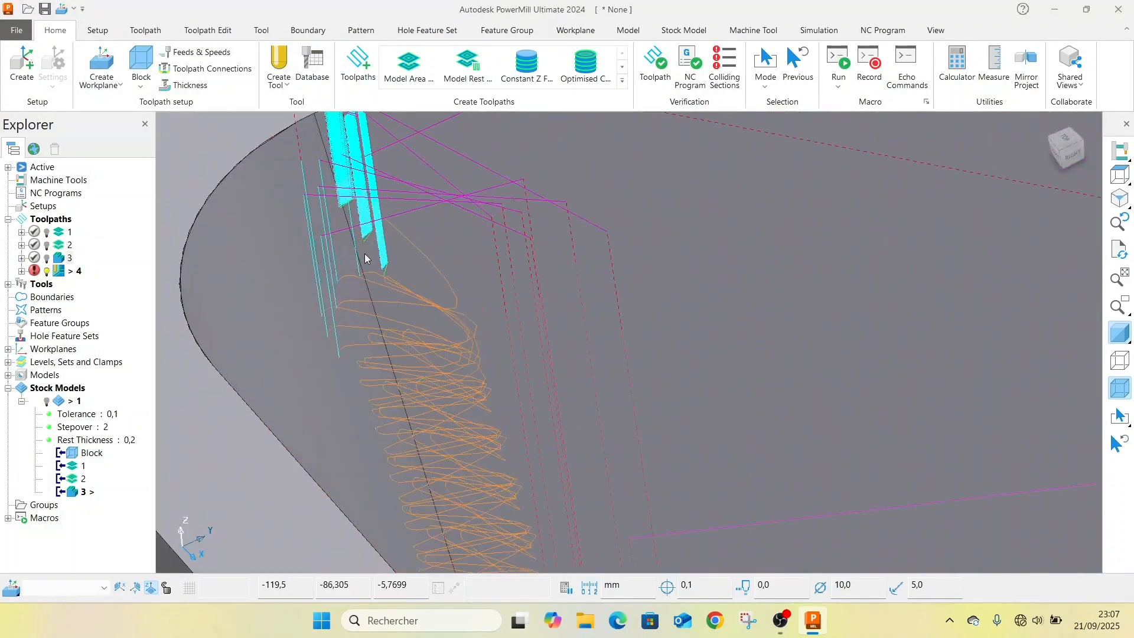
scroll(391, 324, down, 6)
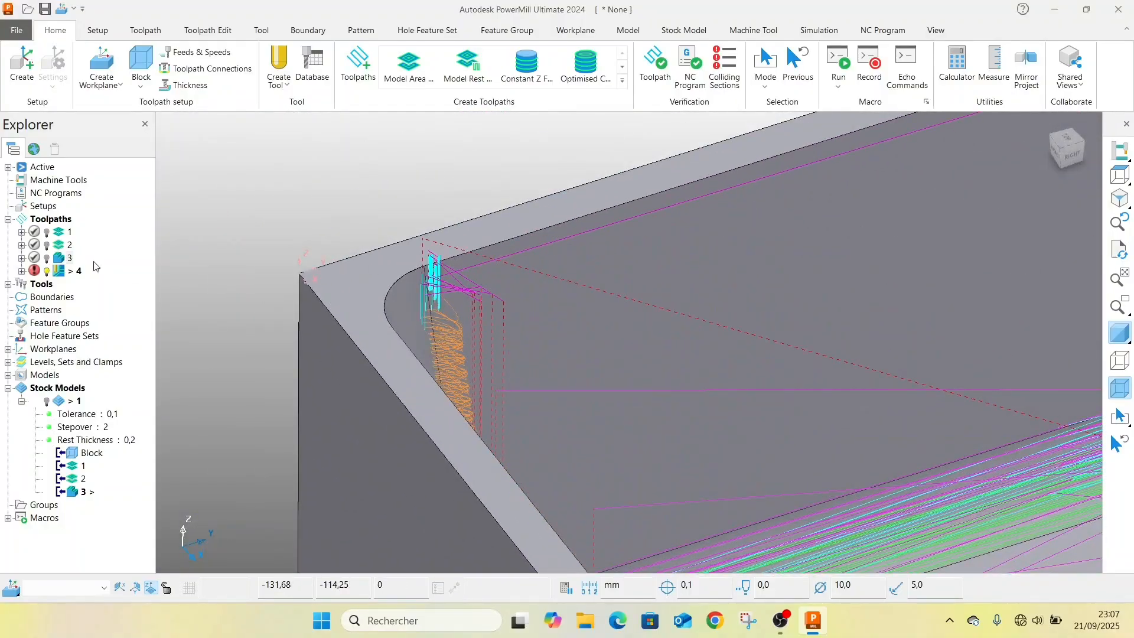
- Reopen the settings of toolpath 4 and show its link options
right_click(58, 276)
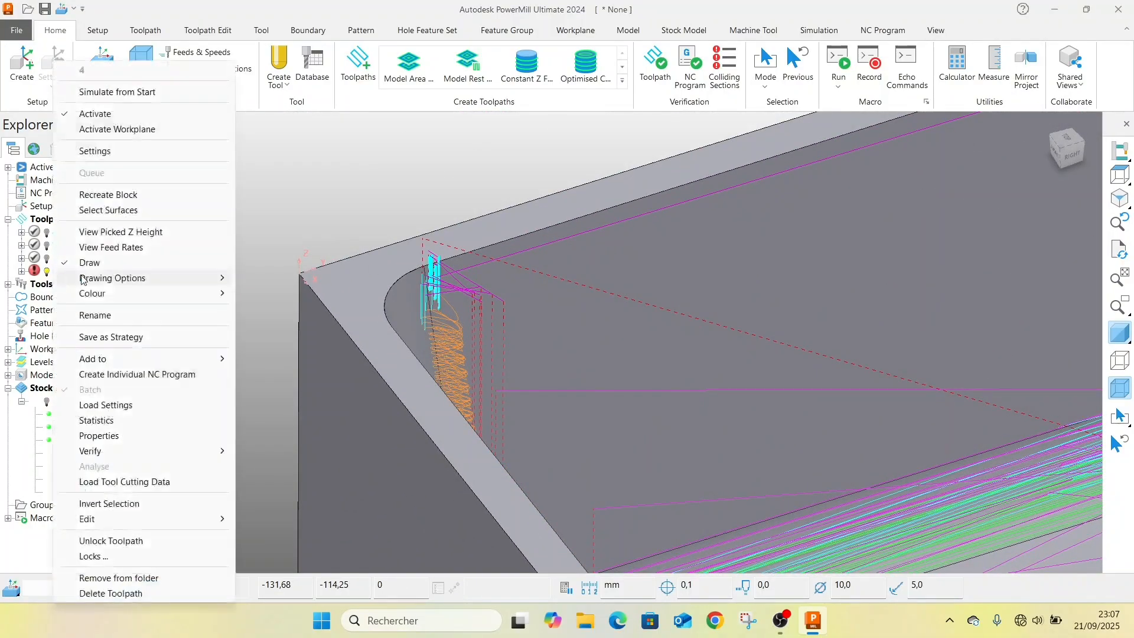
click(116, 149)
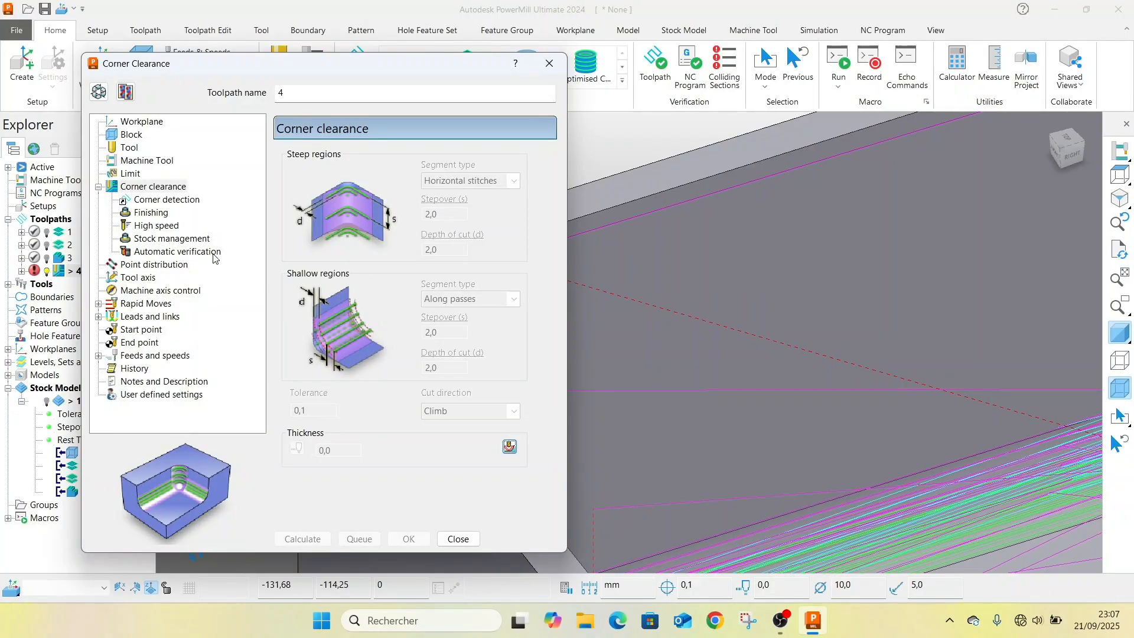
key(XF86AudioMicMute)
key(XF86AudioMicMute)
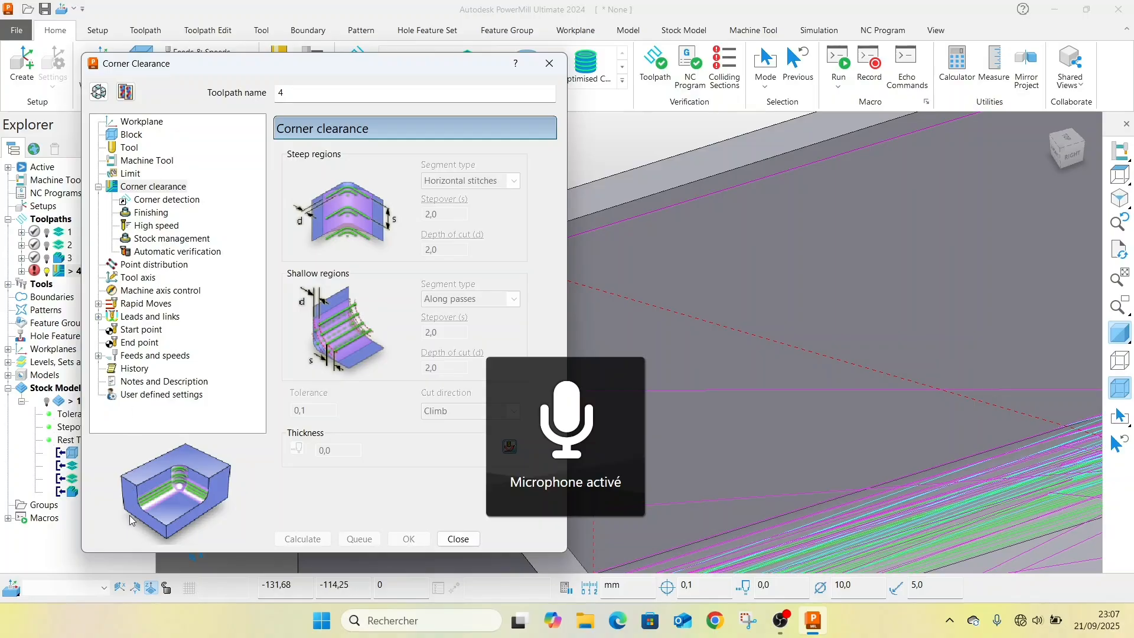
scroll(763, 239, down, 5)
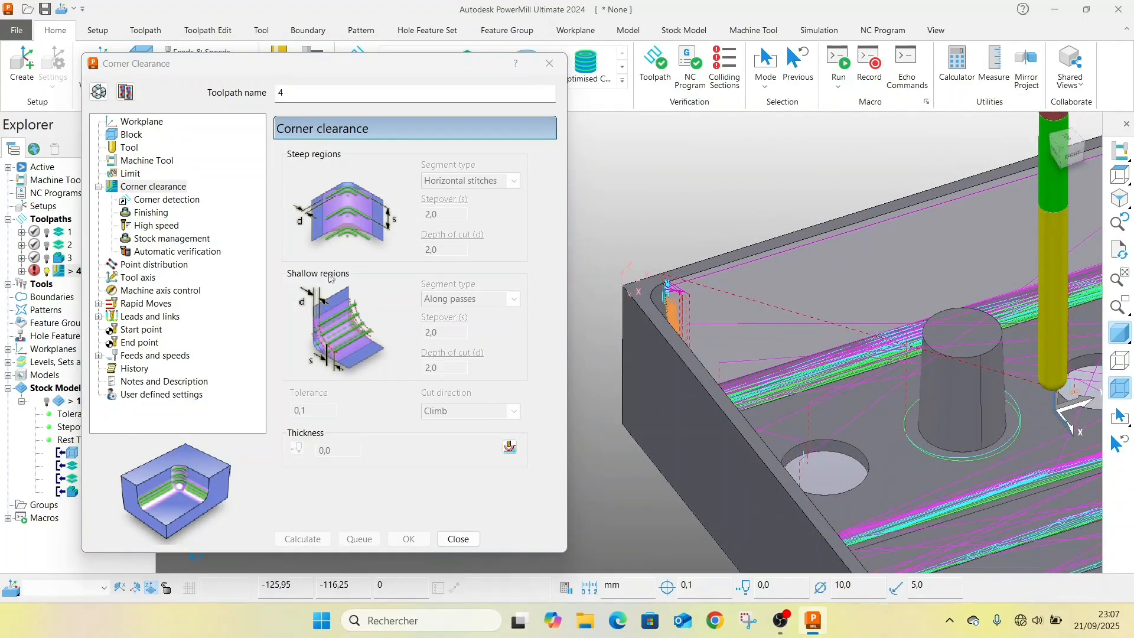
click(150, 317)
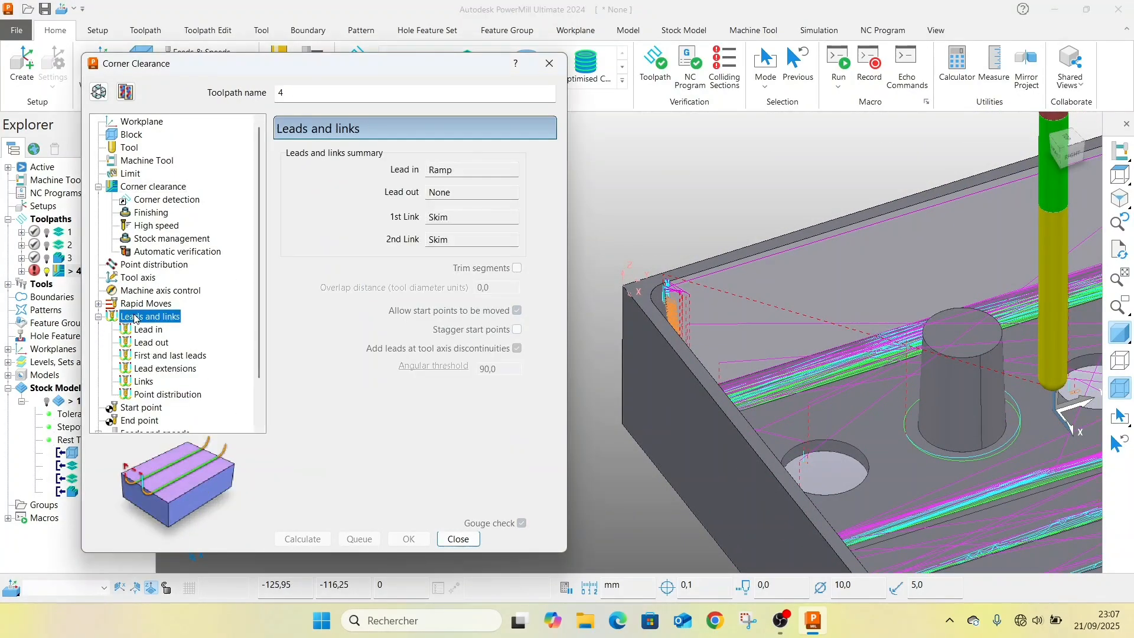
click(149, 385)
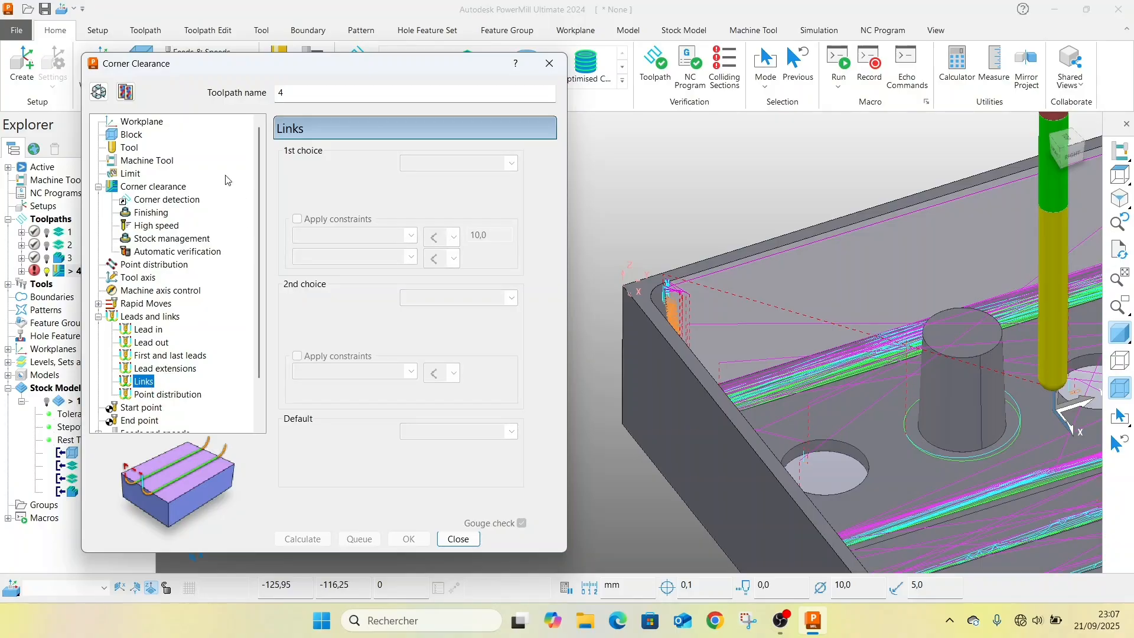
- Make toolpath 4 editable and set both the first and second link choices to Circular arc
click(430, 165)
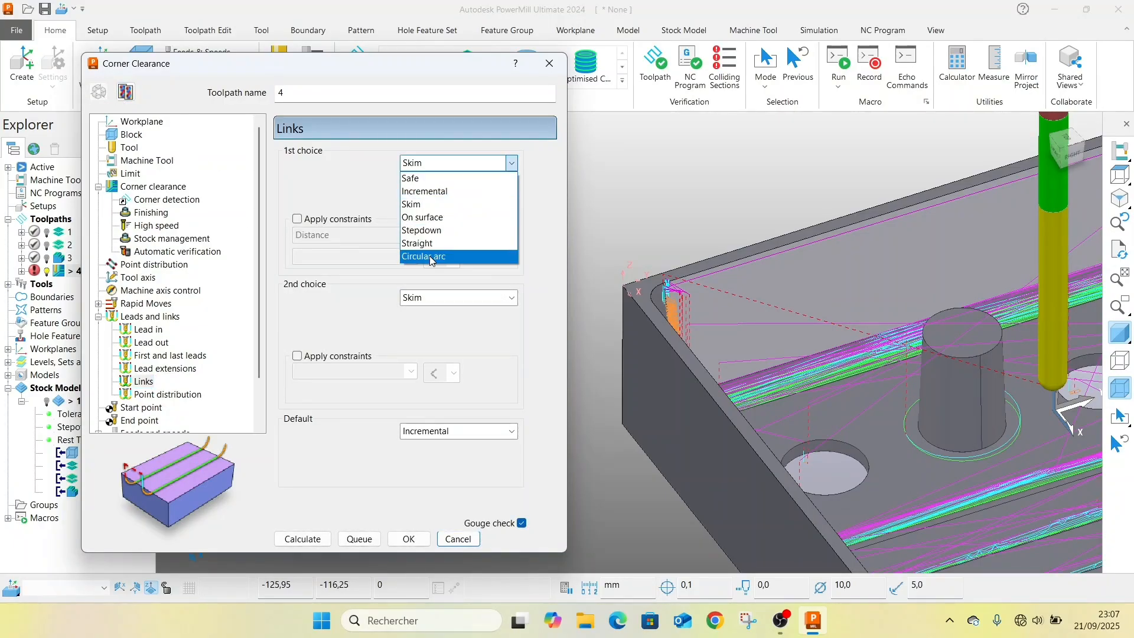
click(430, 256)
click(477, 300)
click(424, 379)
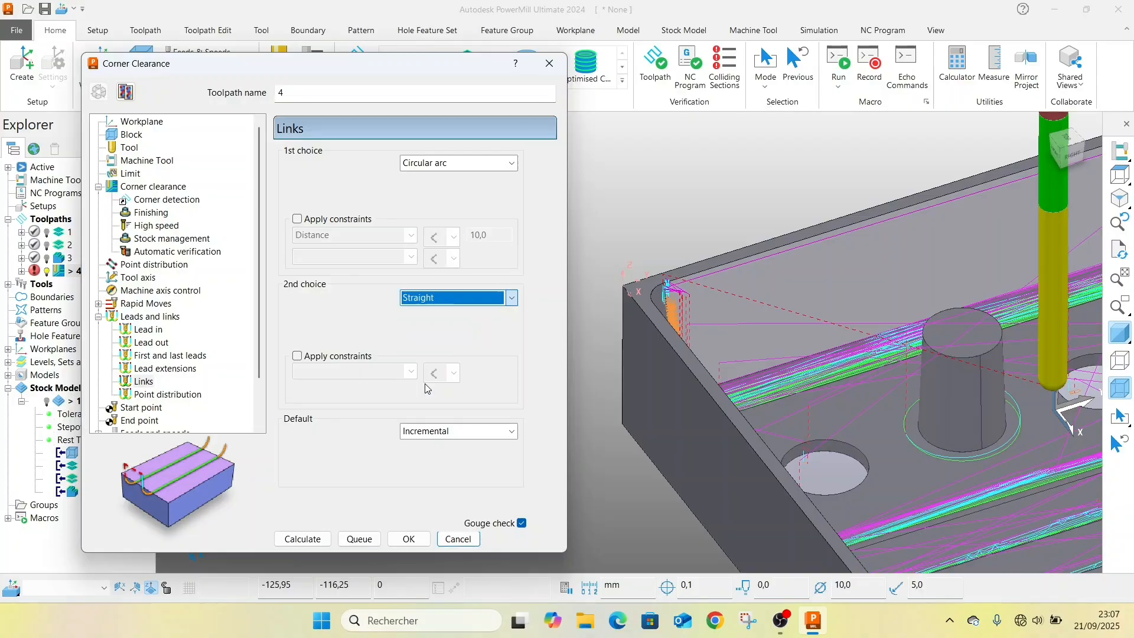
click(427, 301)
click(424, 390)
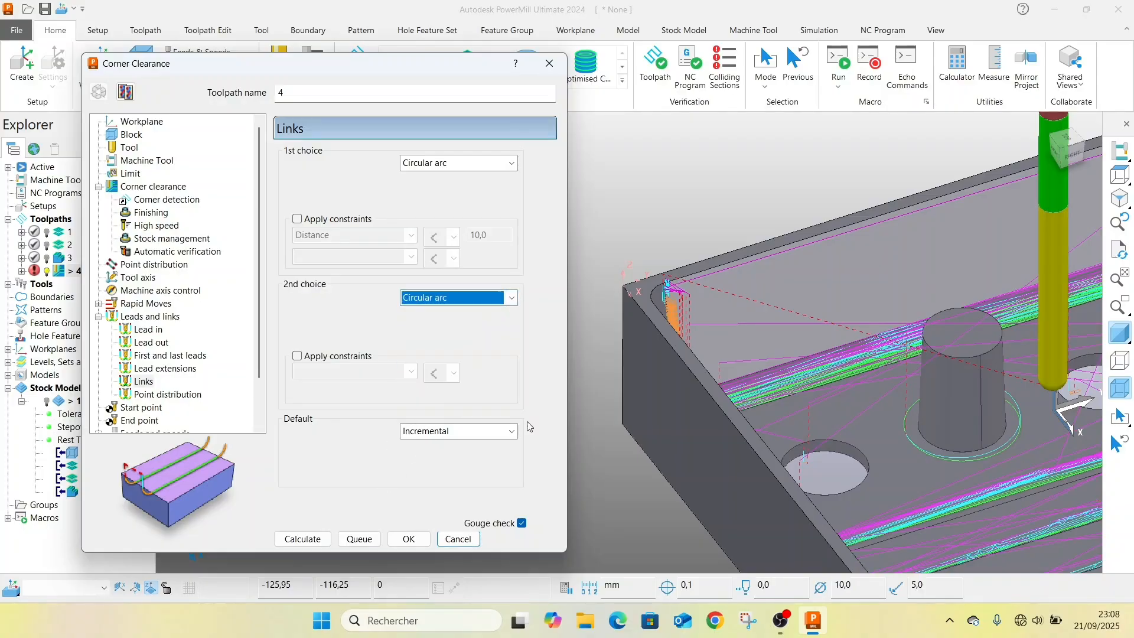
- Recalculate toolpath 4 with the circular arc links and bring the whole part into view
scroll(785, 481, down, 5)
scroll(785, 482, up, 5)
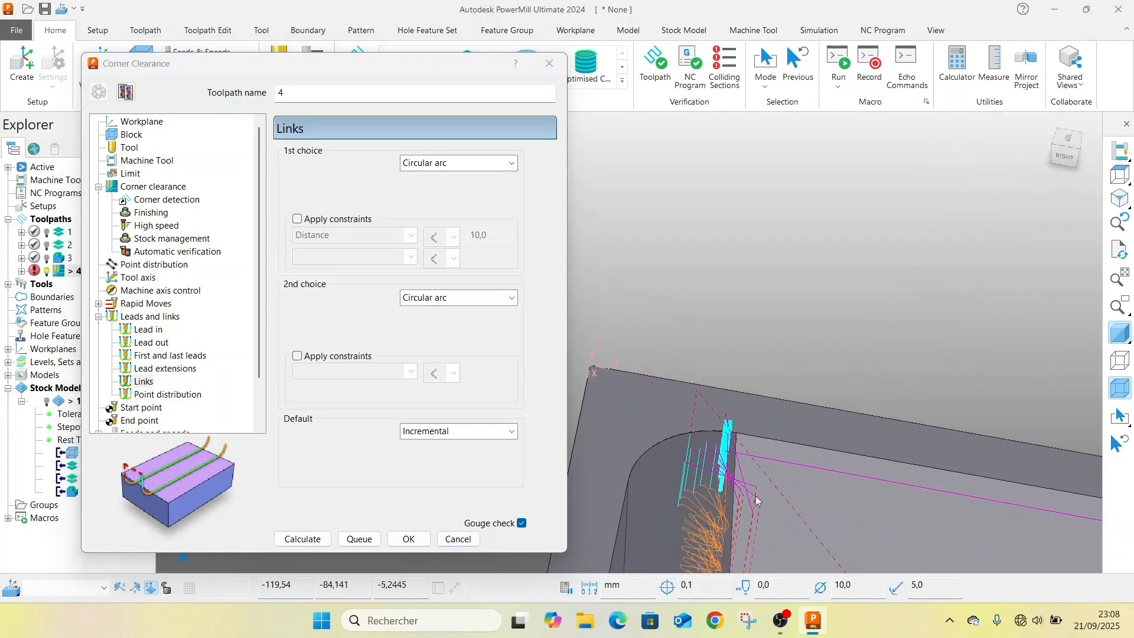
click(302, 540)
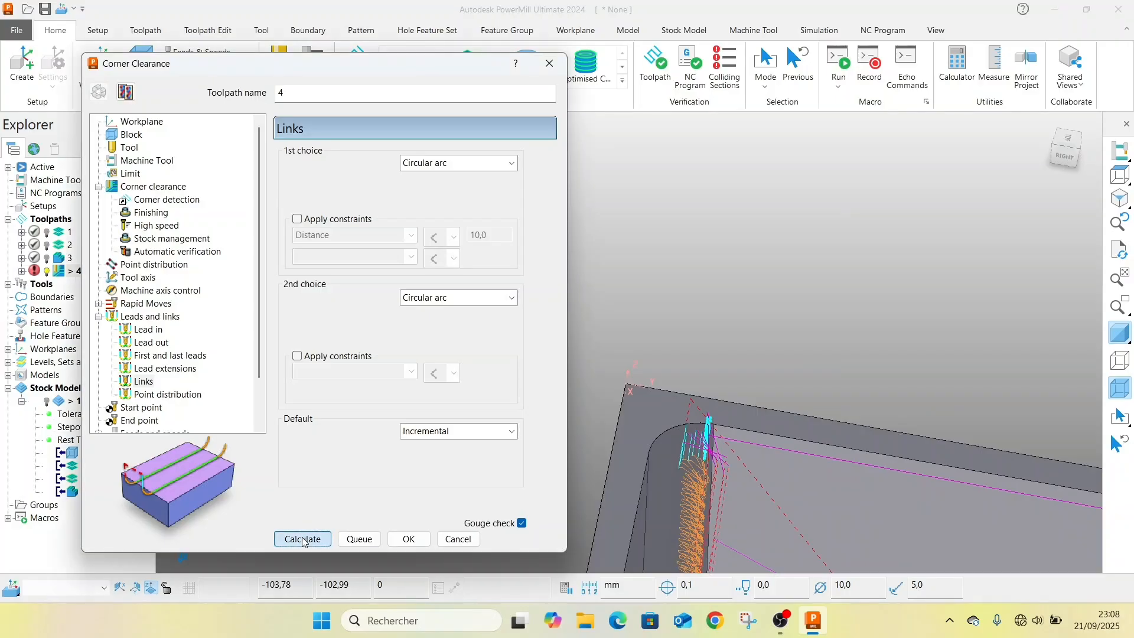
scroll(770, 442, down, 2)
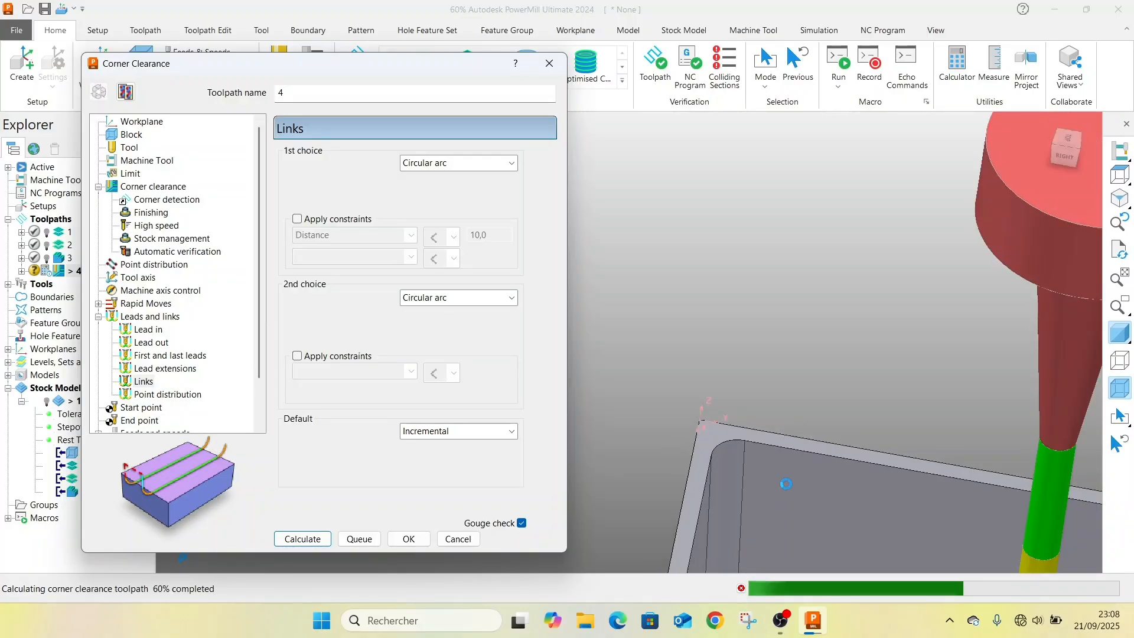
click(145, 187)
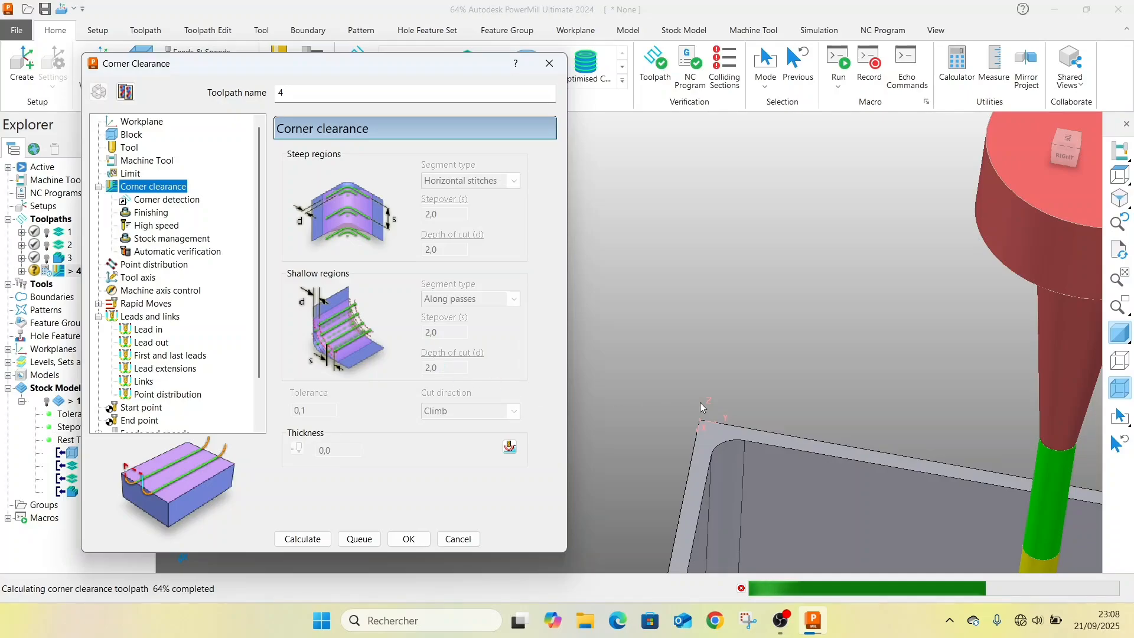
scroll(701, 405, down, 3)
scroll(895, 516, down, 5)
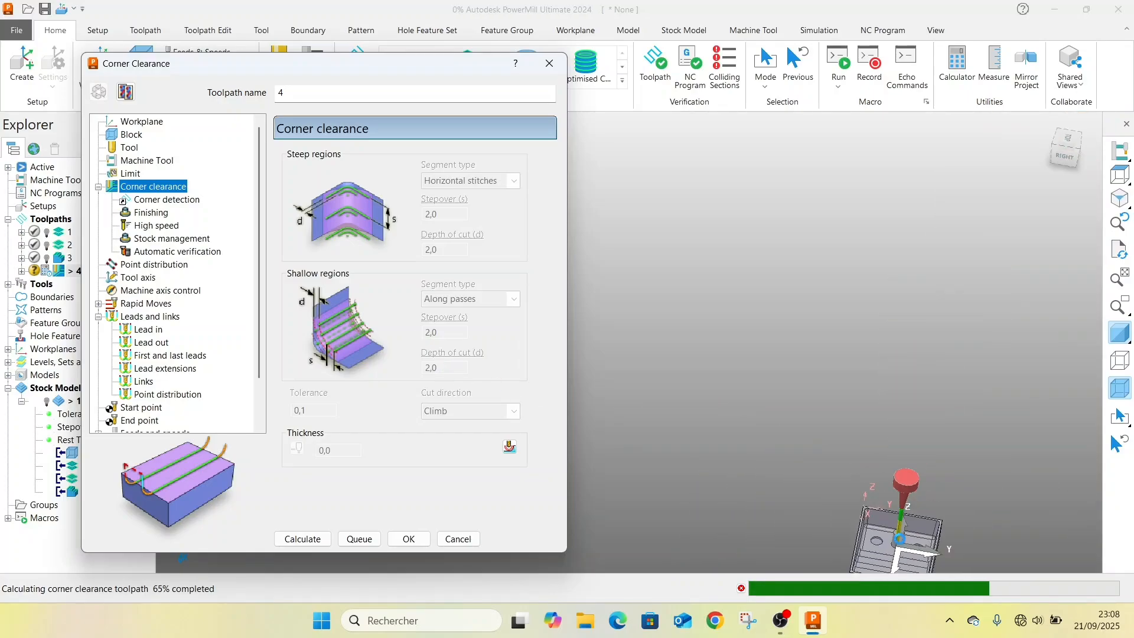
middle_drag(870, 443, 849, 460)
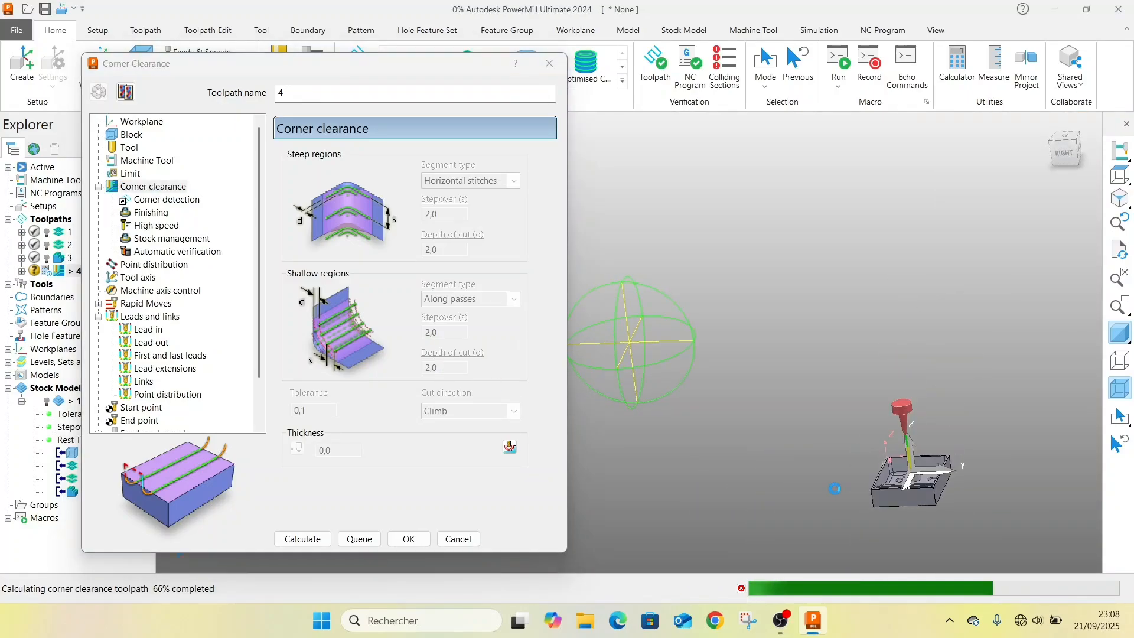
shift+middle_drag(901, 485, 752, 365)
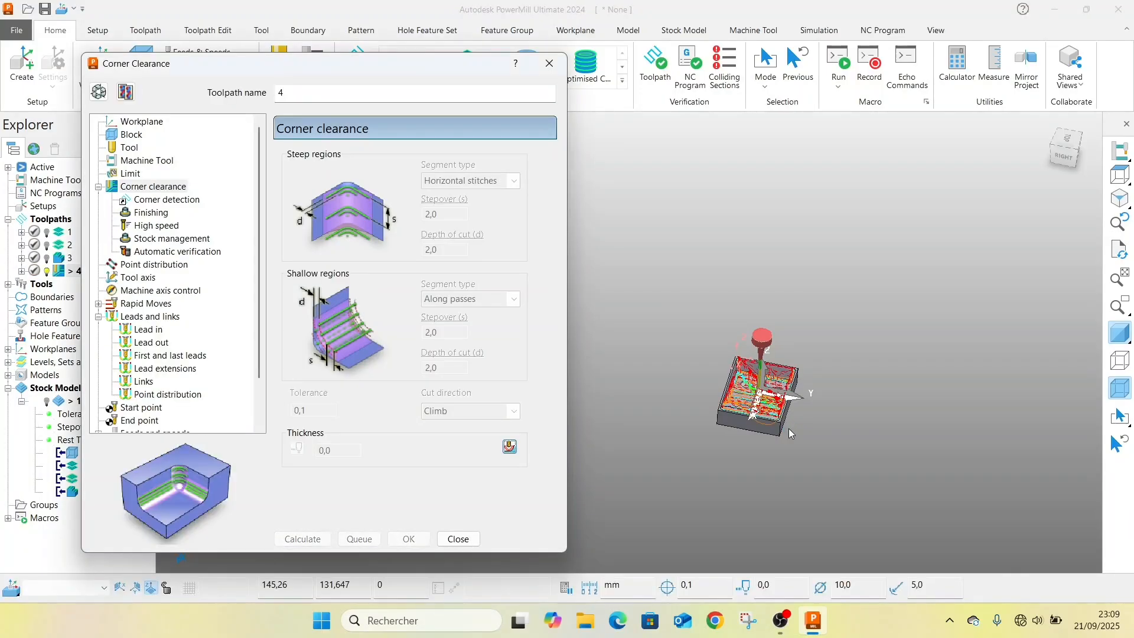
- Examine the recalculated passes and links along the pocket's walls, corners and holes, closing the toolpath settings
scroll(788, 428, up, 10)
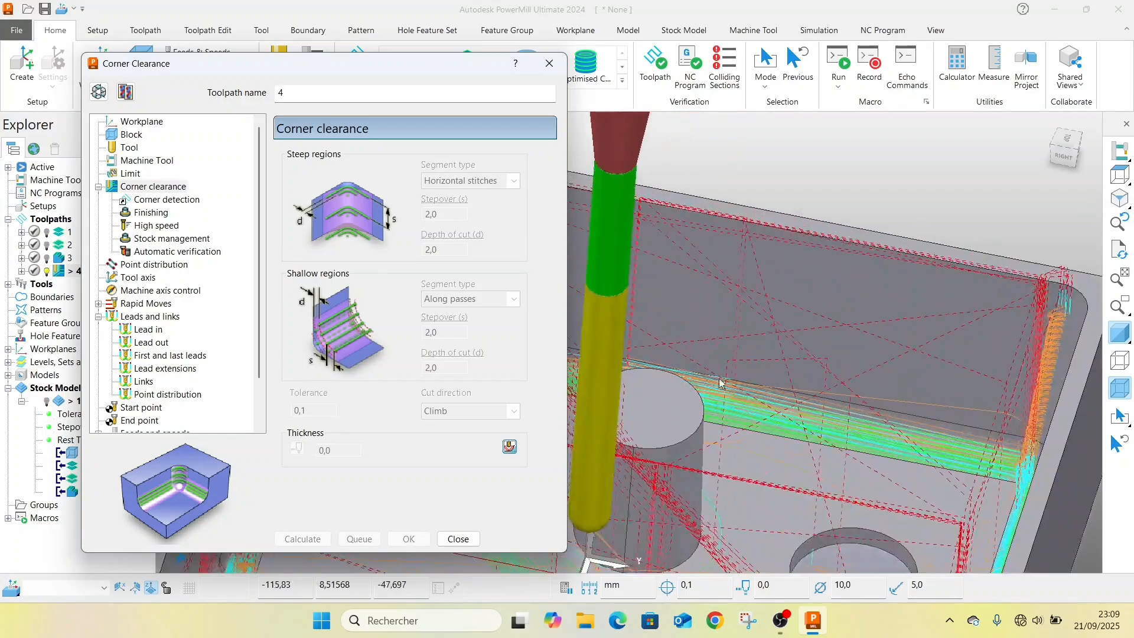
scroll(915, 378, up, 6)
middle_drag(1024, 327, 916, 369)
scroll(916, 364, down, 12)
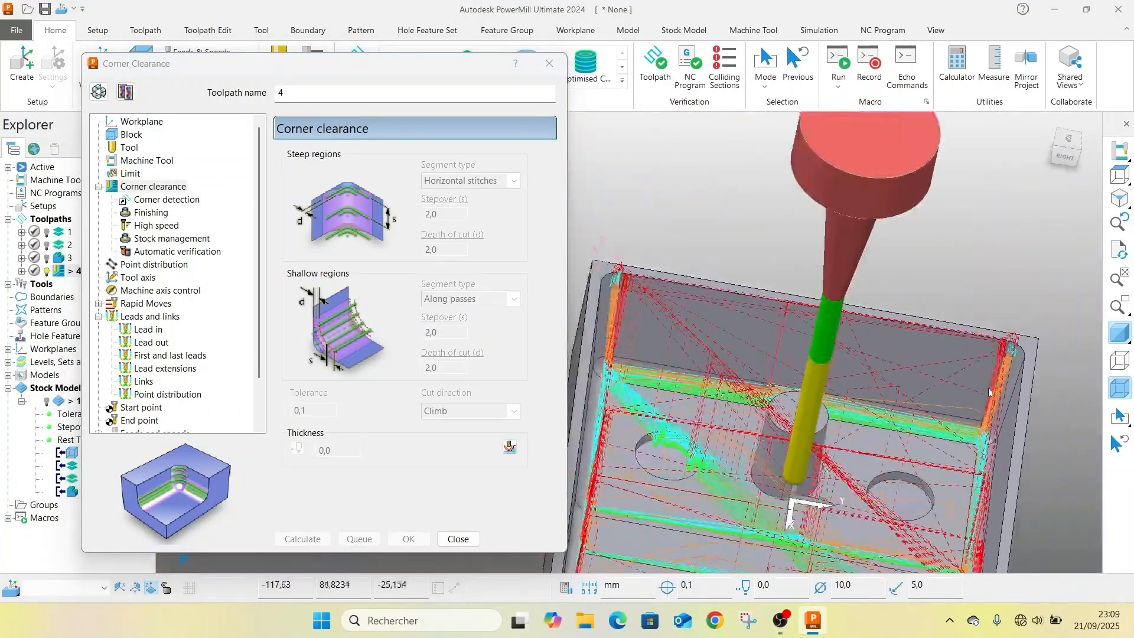
click(550, 64)
scroll(847, 423, up, 7)
middle_drag(770, 520, 437, 357)
scroll(473, 452, up, 5)
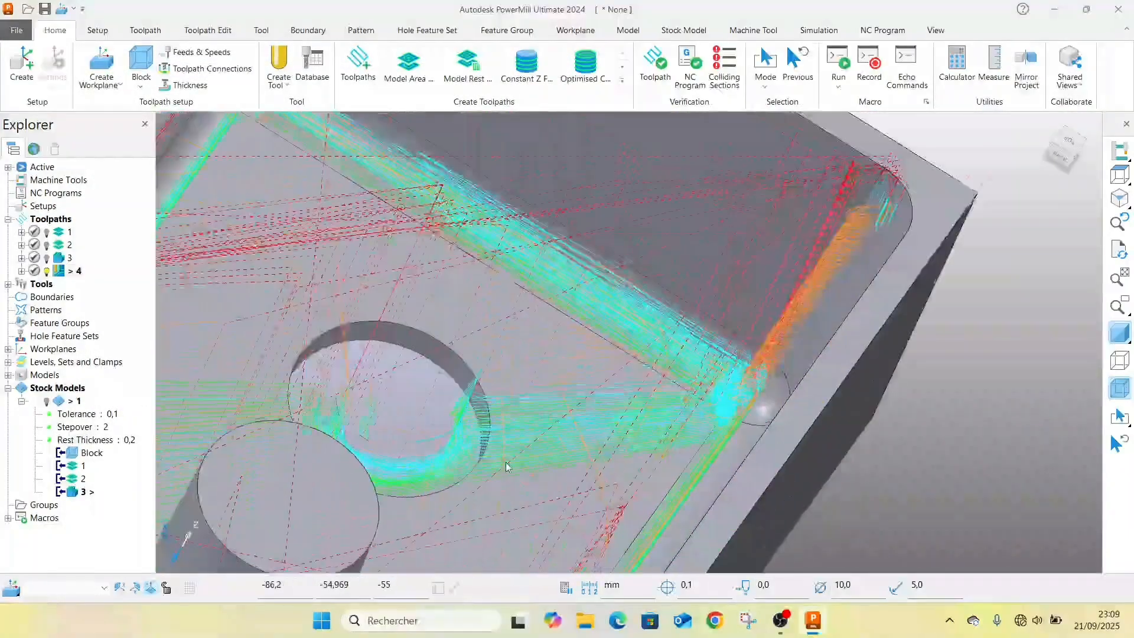
scroll(408, 431, down, 8)
- Reopen the settings of toolpath 4 and show its lead-in options
right_click(65, 273)
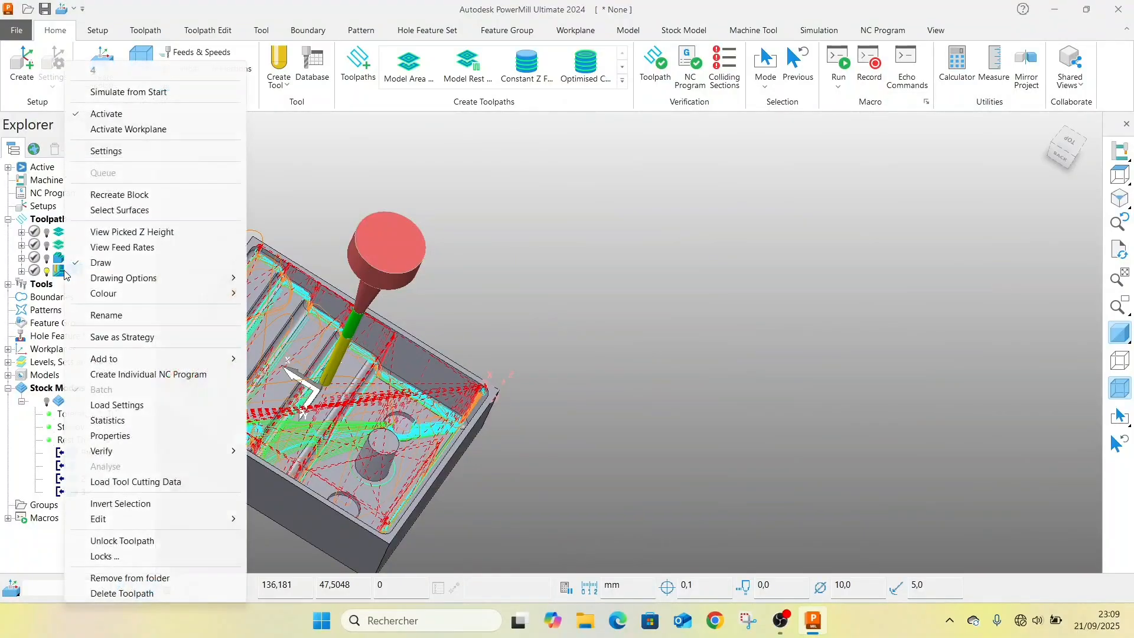
click(115, 150)
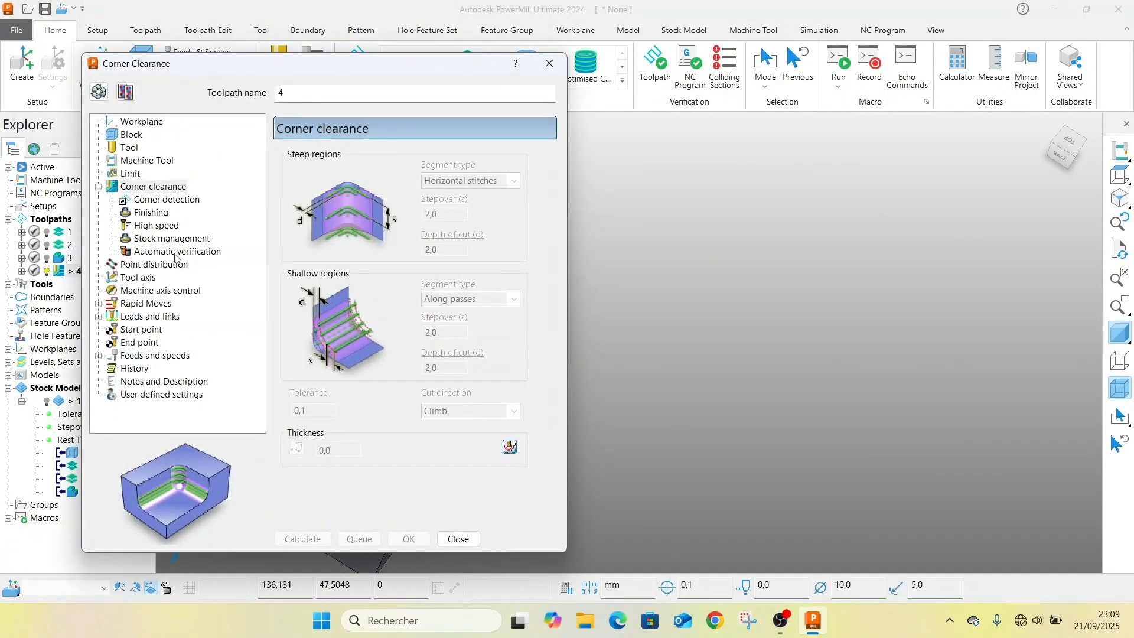
click(98, 317)
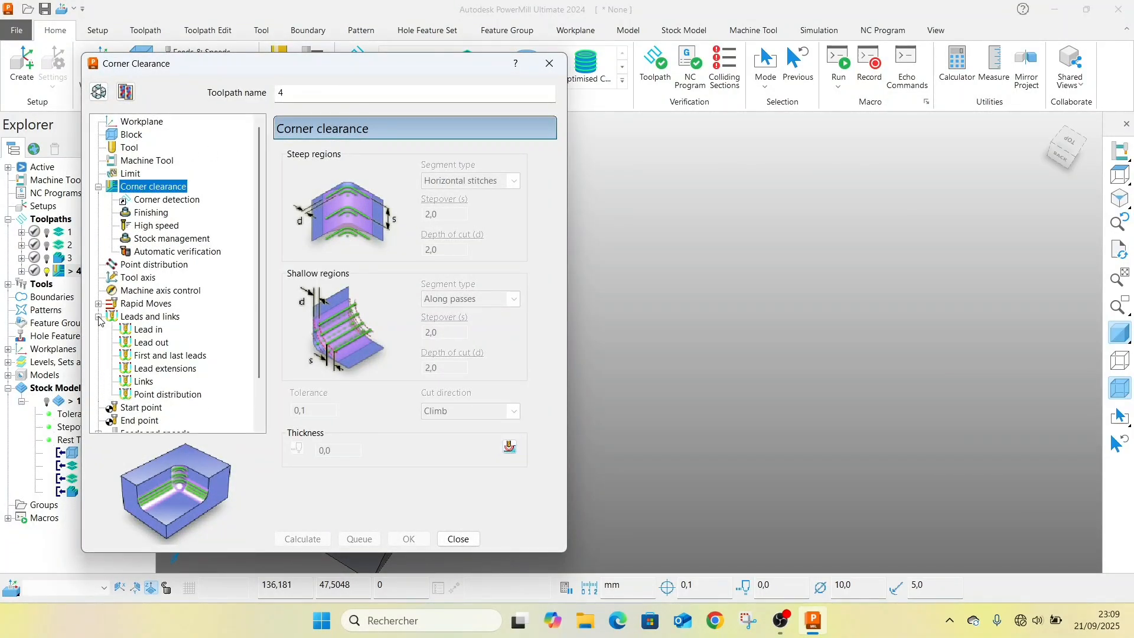
click(148, 329)
click(144, 382)
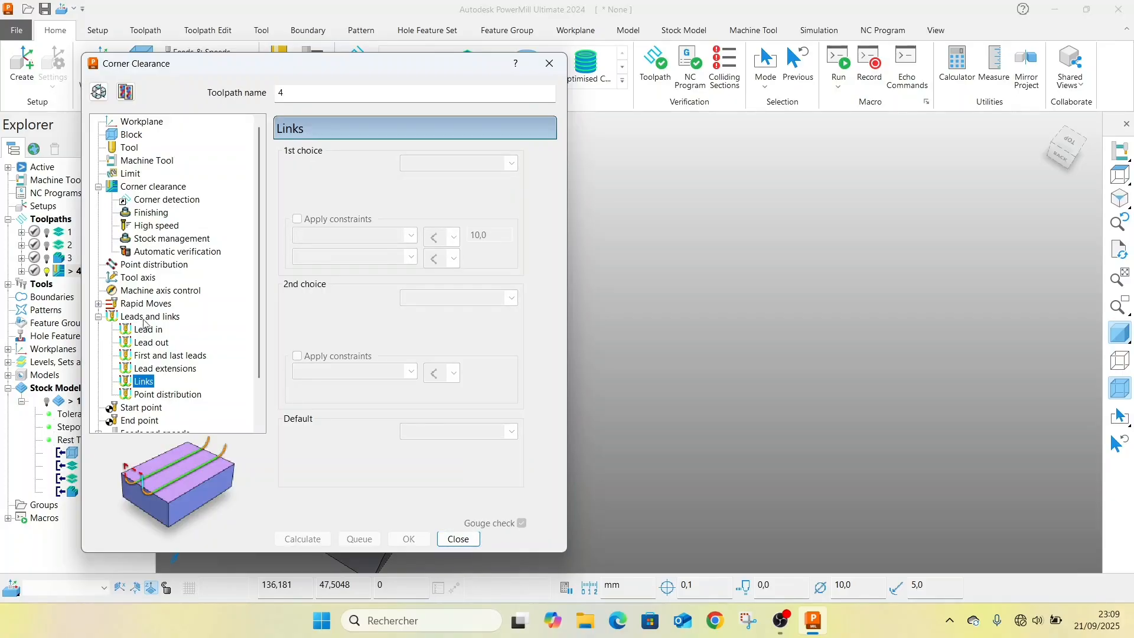
click(155, 330)
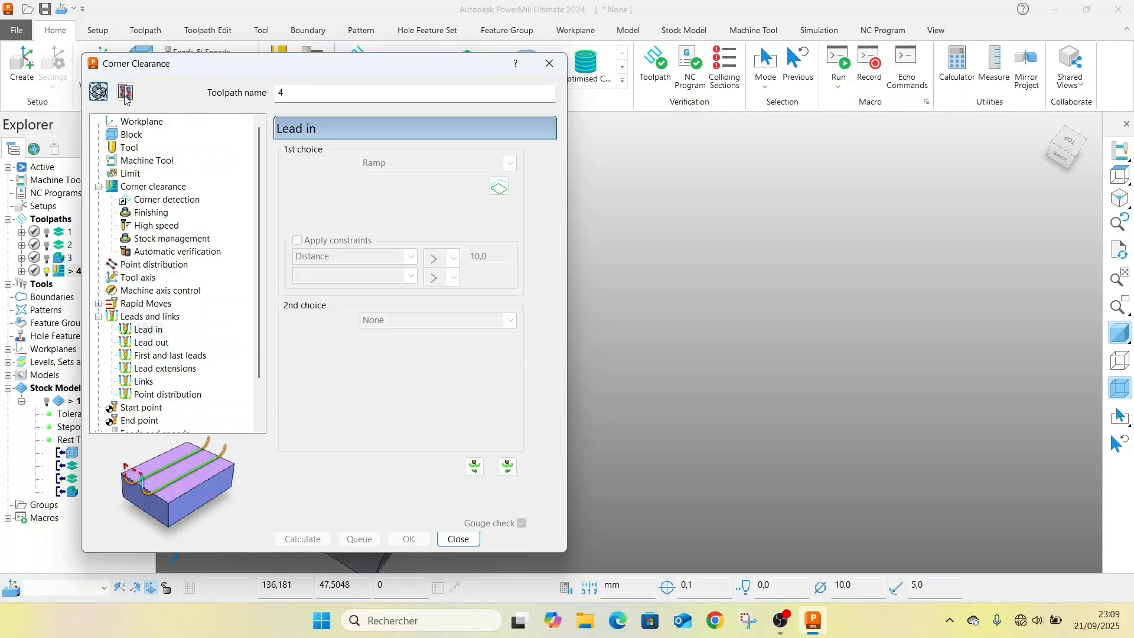
- Make toolpath 4 editable and set its first lead-in choice to None
click(455, 163)
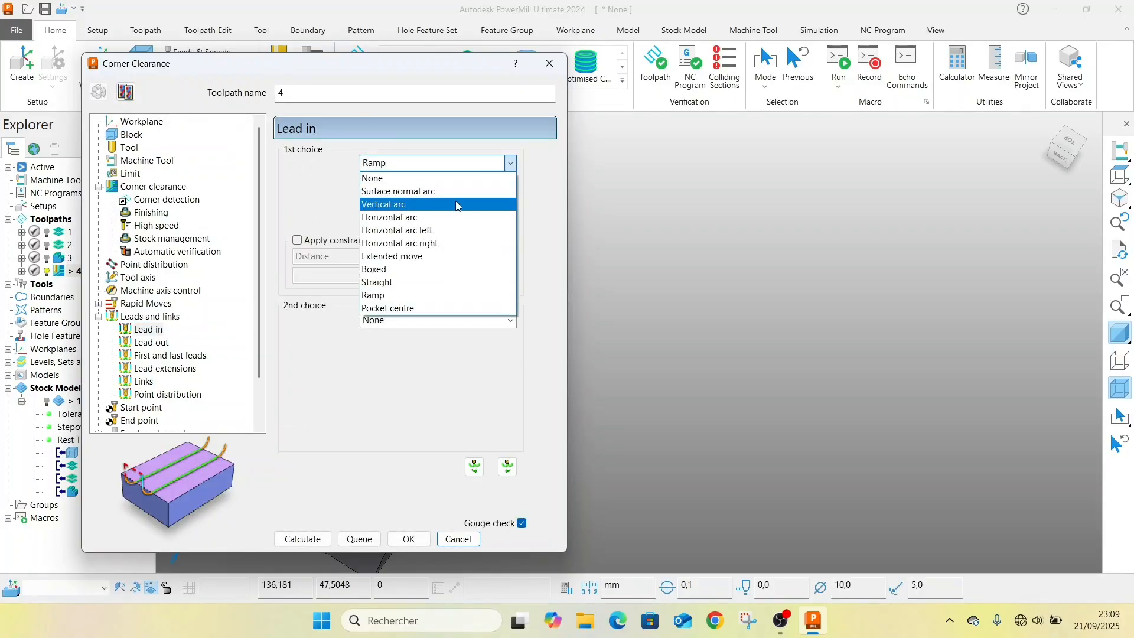
click(468, 169)
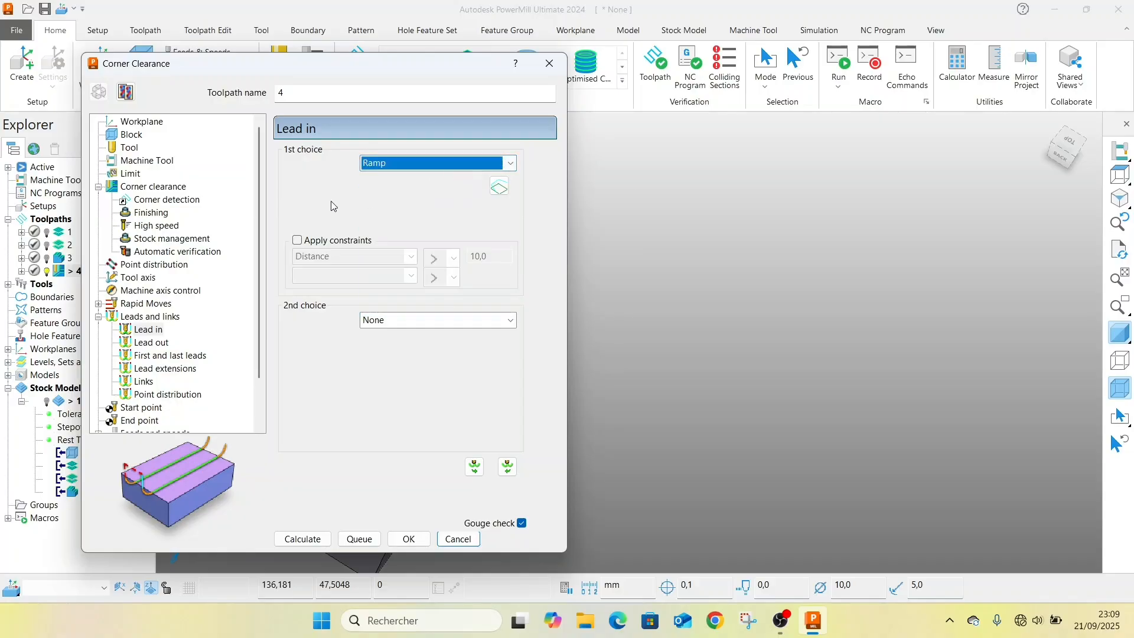
click(402, 163)
click(391, 190)
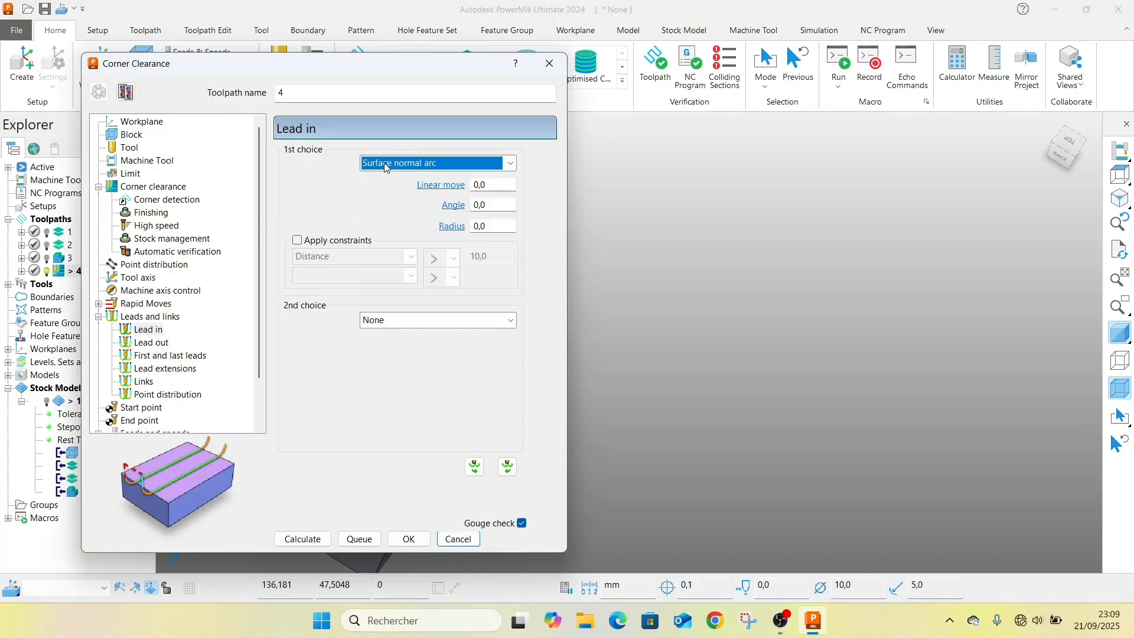
click(386, 163)
click(386, 179)
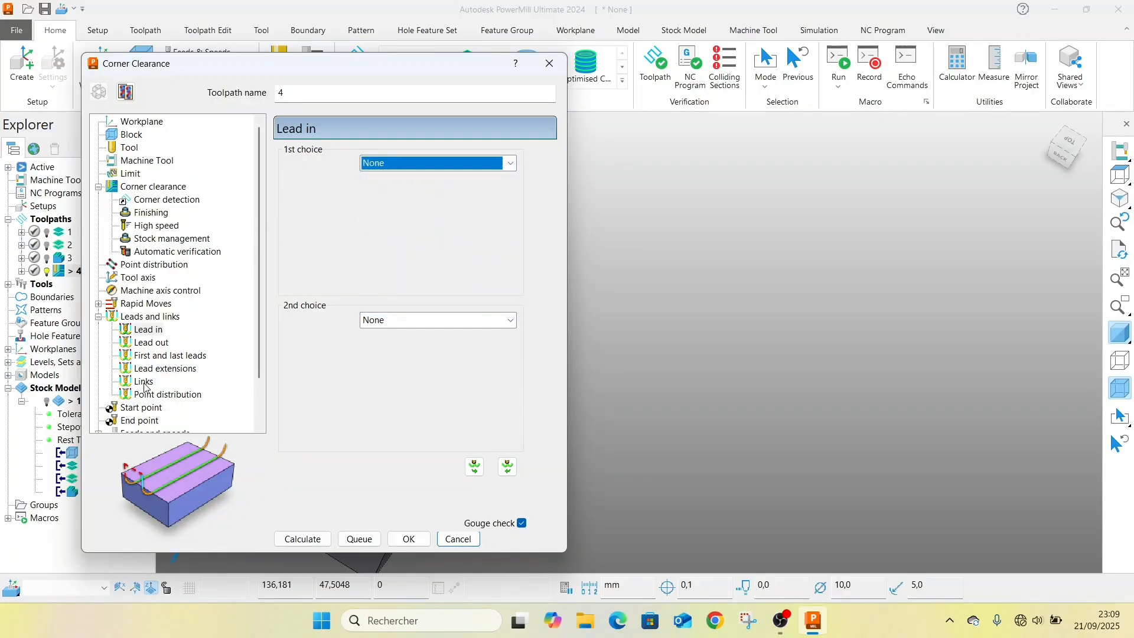
- Set toolpath 4's second link choice and default link to Skim, and recalculate the toolpath
click(143, 383)
click(450, 298)
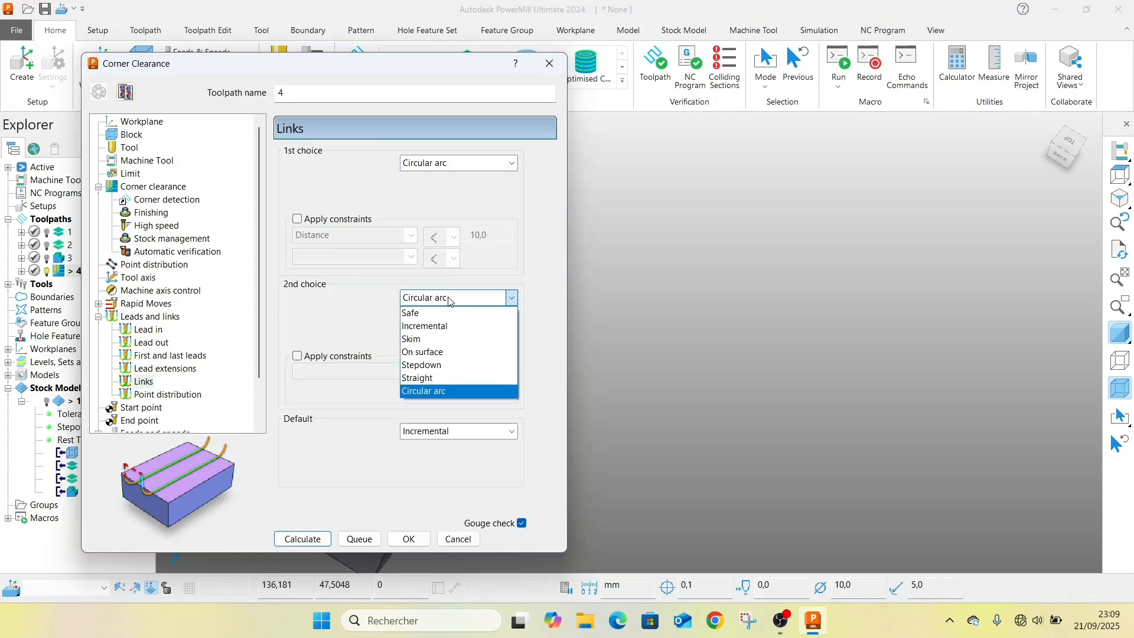
click(423, 339)
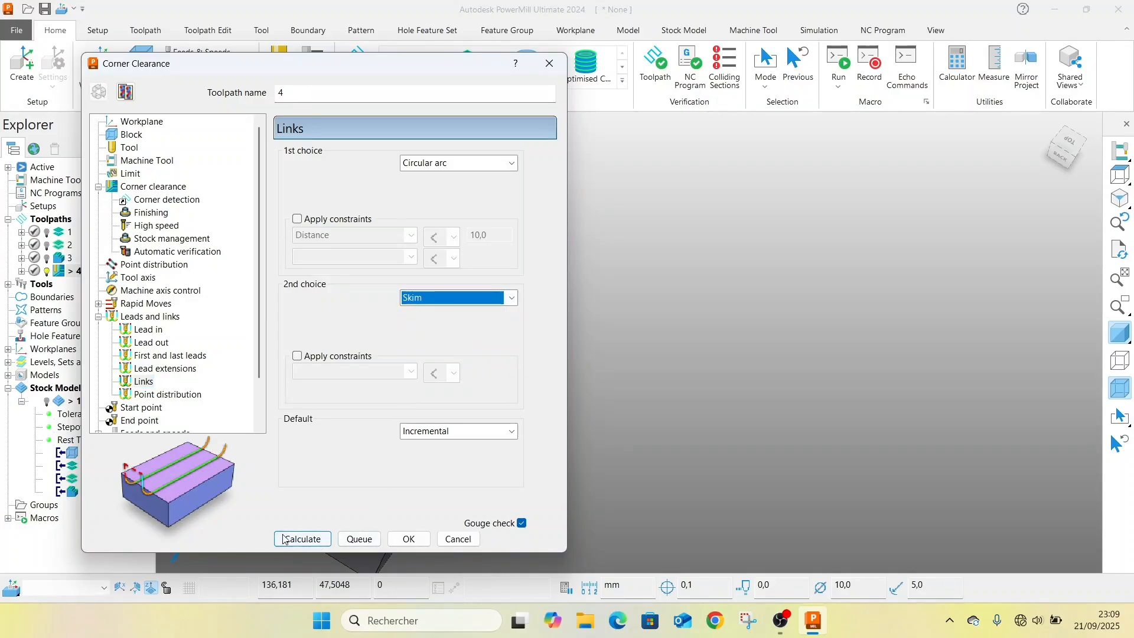
click(427, 435)
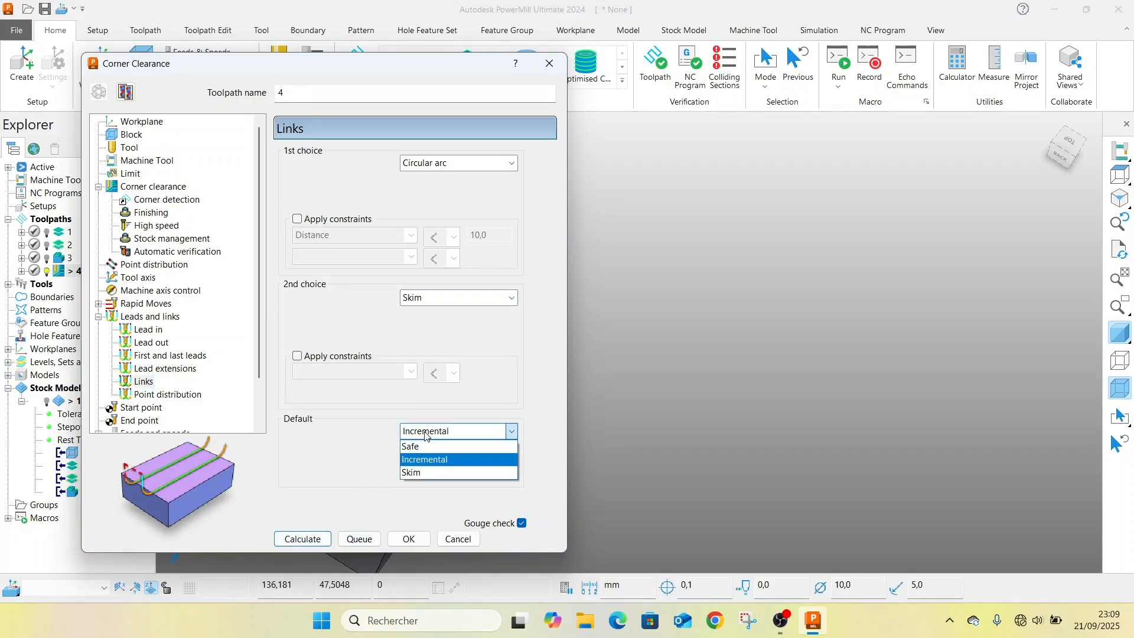
click(416, 473)
click(296, 542)
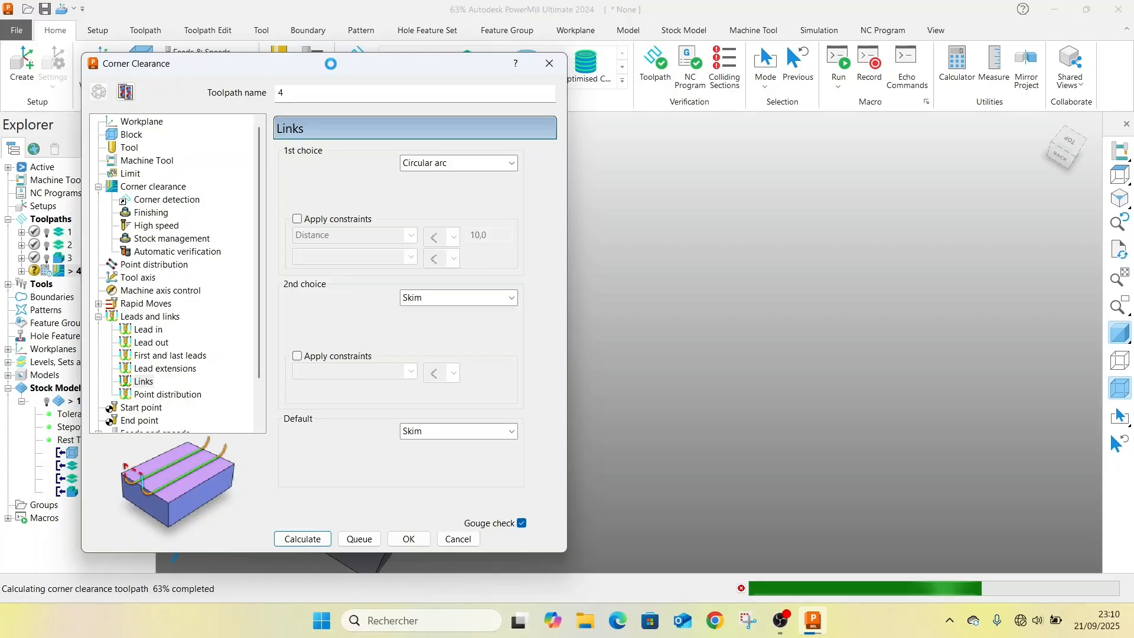
key(XF86AudioMicMute)
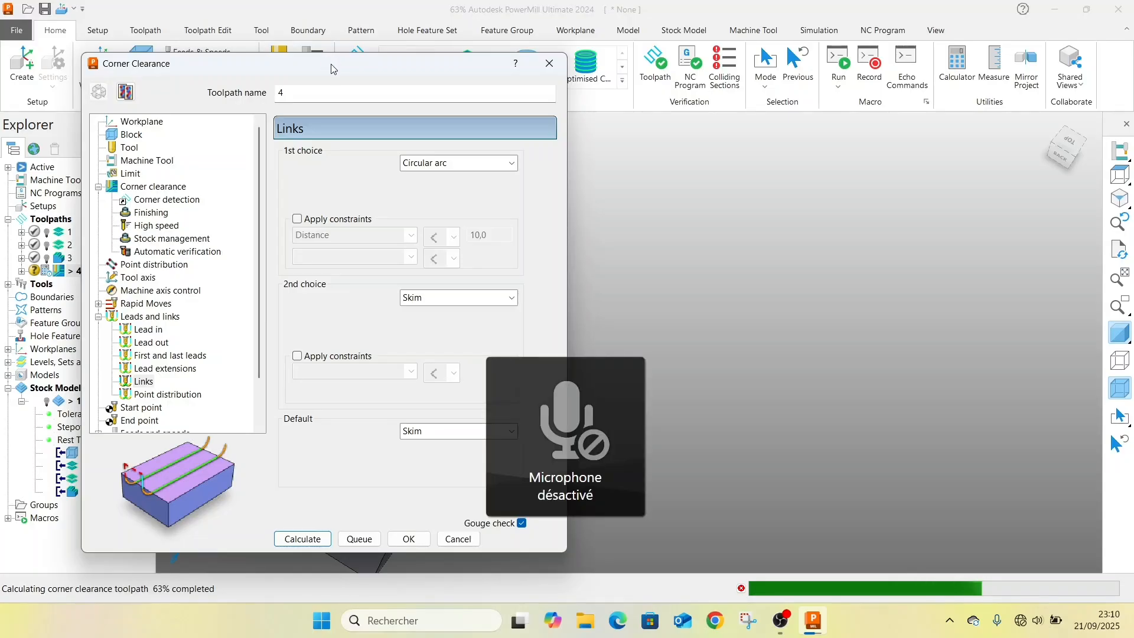
key(XF86AudioMicMute)
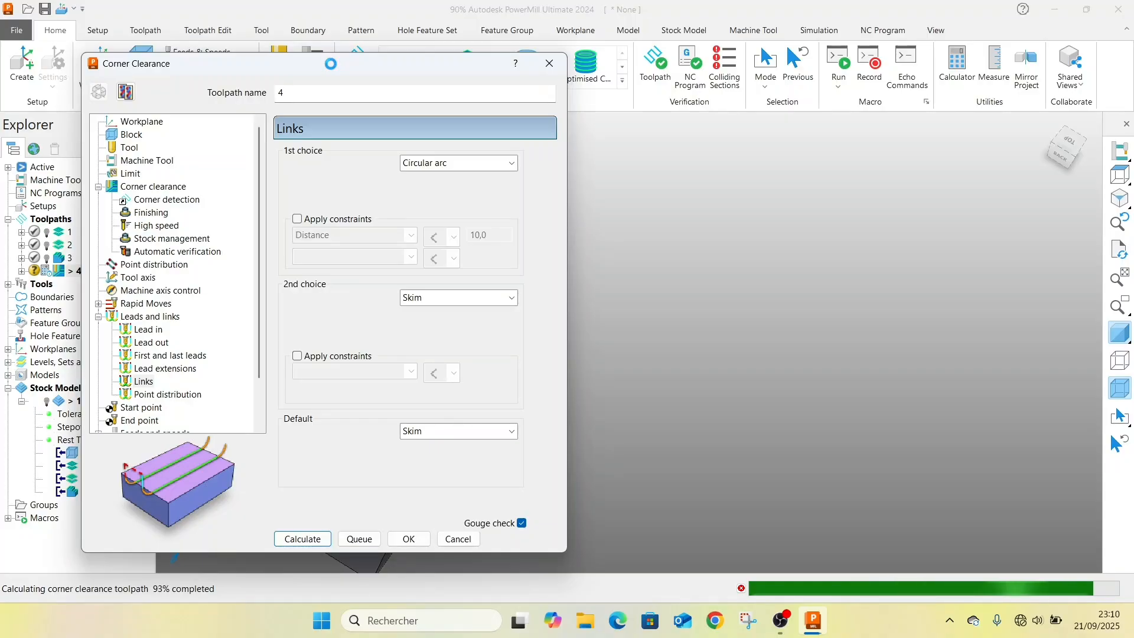
- Move the toolpath settings off the part and examine the skim links and passes along the stepped wall, corners and holes
drag(330, 68, 755, 124)
scroll(348, 452, down, 4)
scroll(248, 464, up, 4)
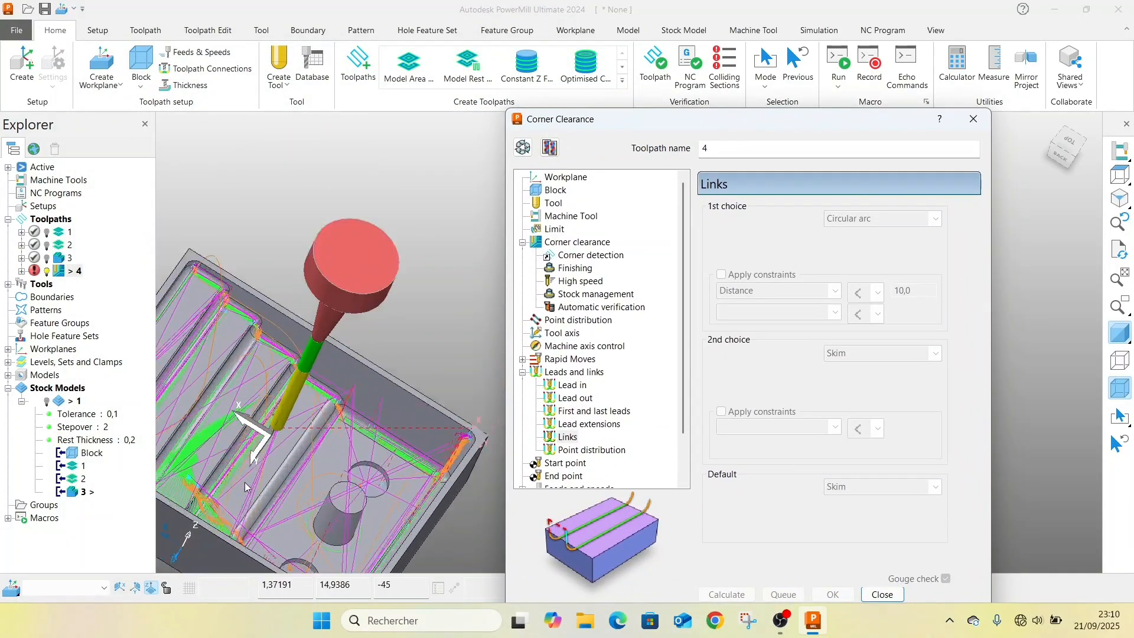
scroll(284, 496, down, 2)
middle_drag(283, 513, 208, 286)
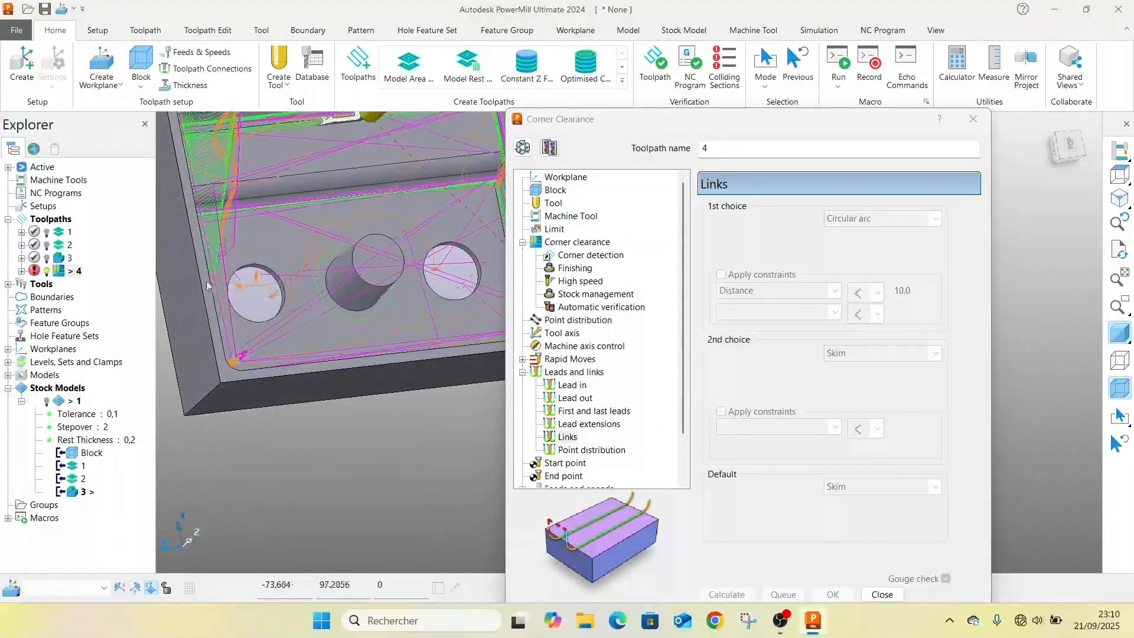
middle_drag(331, 234, 277, 248)
scroll(284, 272, up, 2)
scroll(298, 307, down, 6)
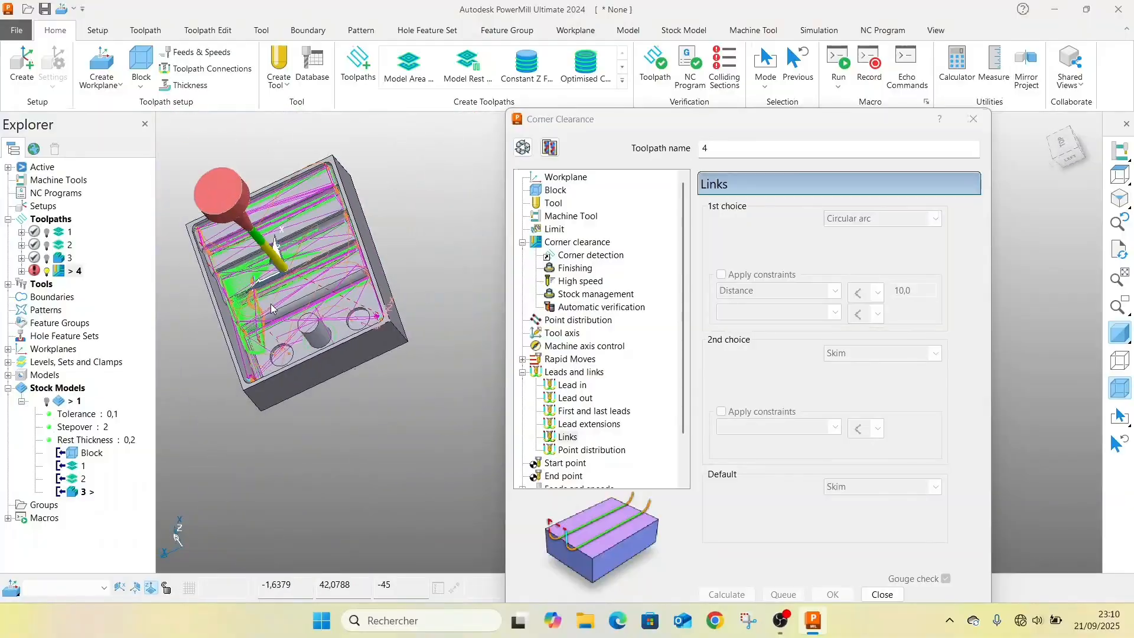
middle_drag(286, 348, 267, 344)
scroll(263, 343, up, 8)
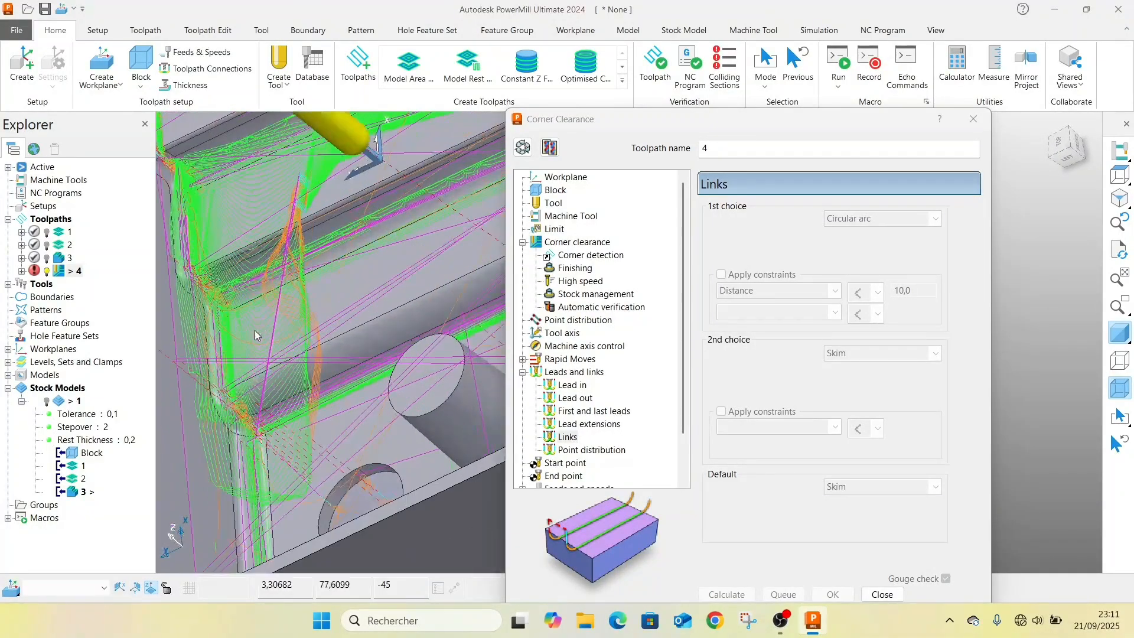
scroll(255, 332, down, 5)
scroll(258, 330, up, 3)
scroll(259, 326, down, 2)
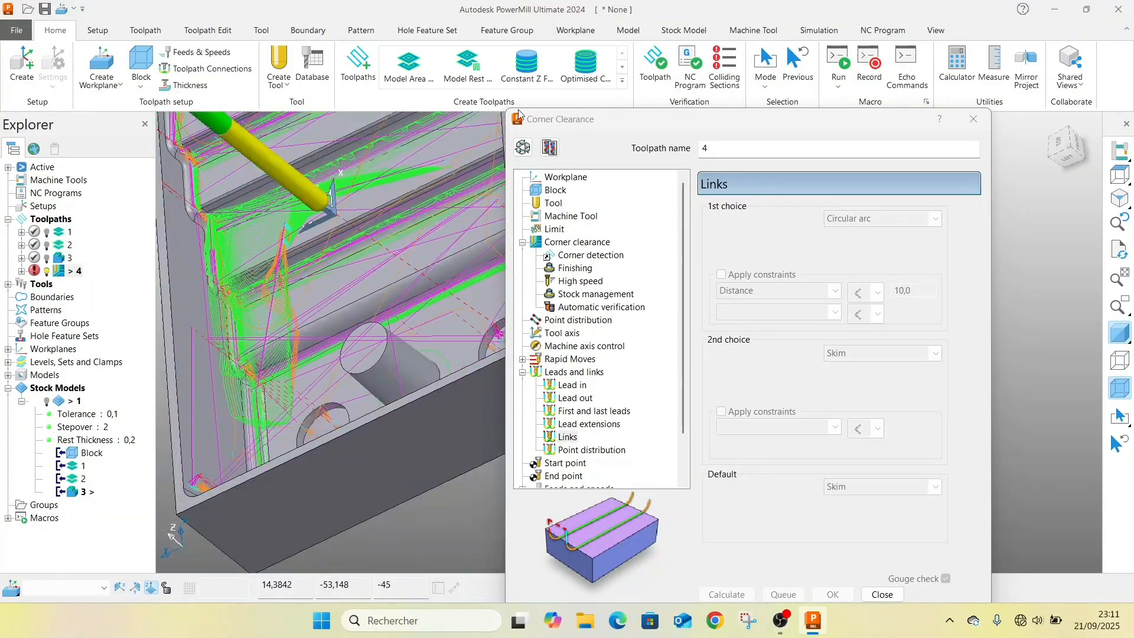
- Make toolpath 4 editable, set its corner detection reference tool to 1, recalculate it and close the settings
click(520, 147)
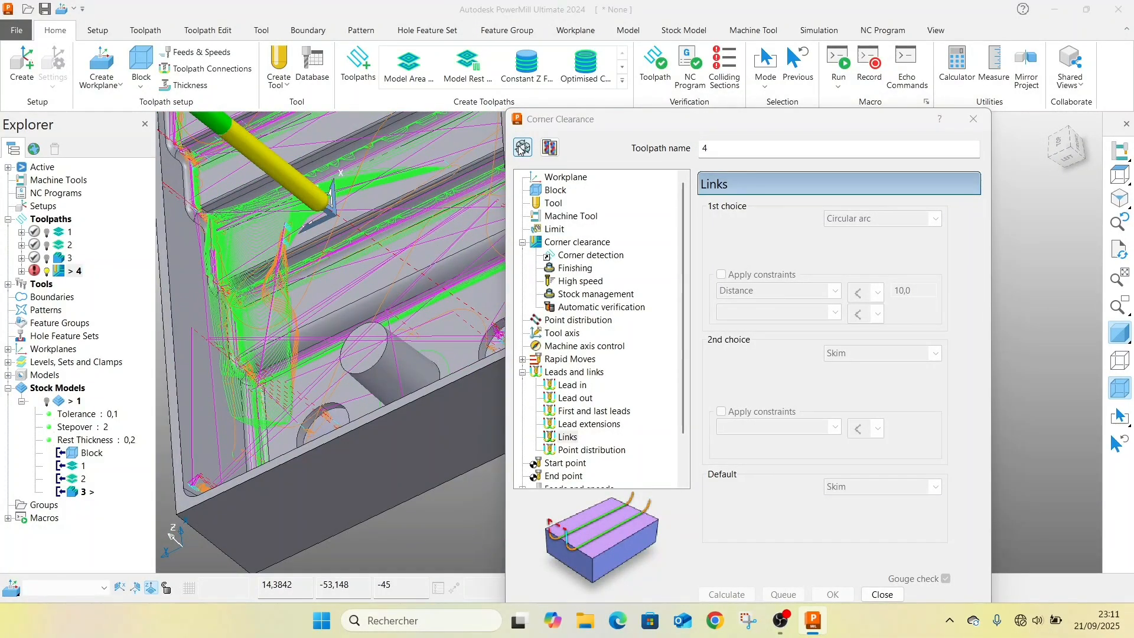
click(564, 243)
click(566, 257)
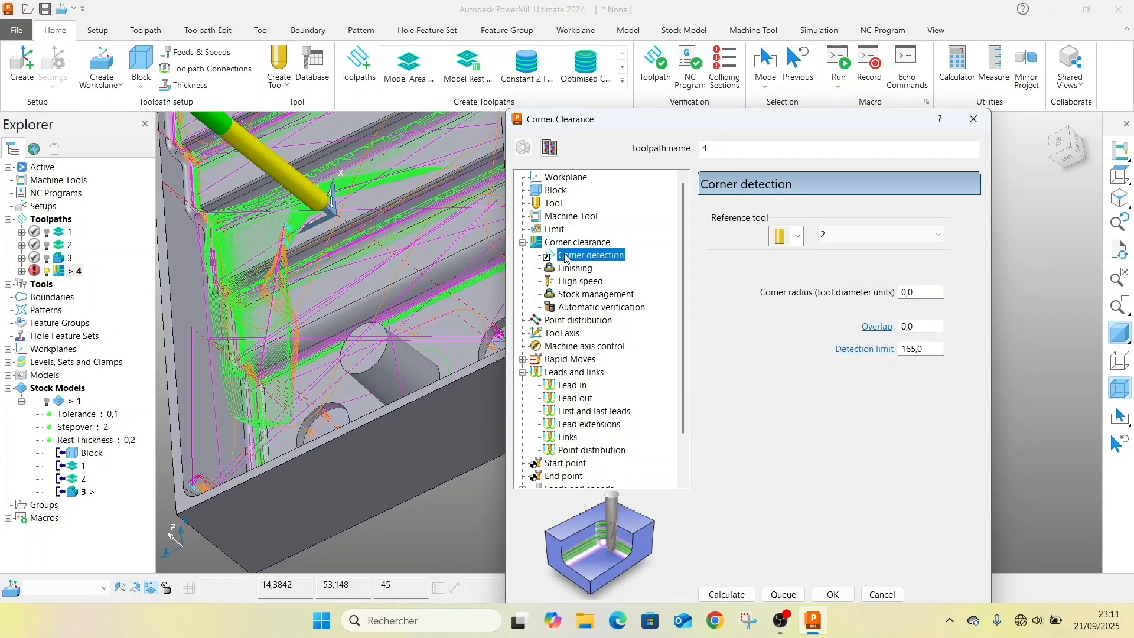
click(842, 235)
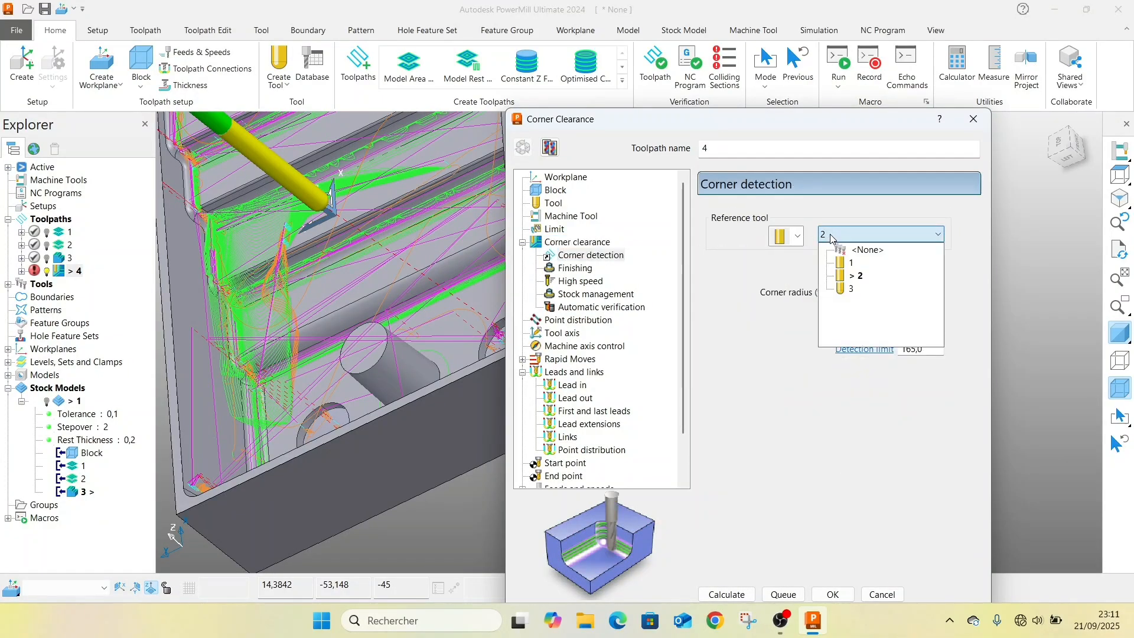
click(851, 261)
click(738, 598)
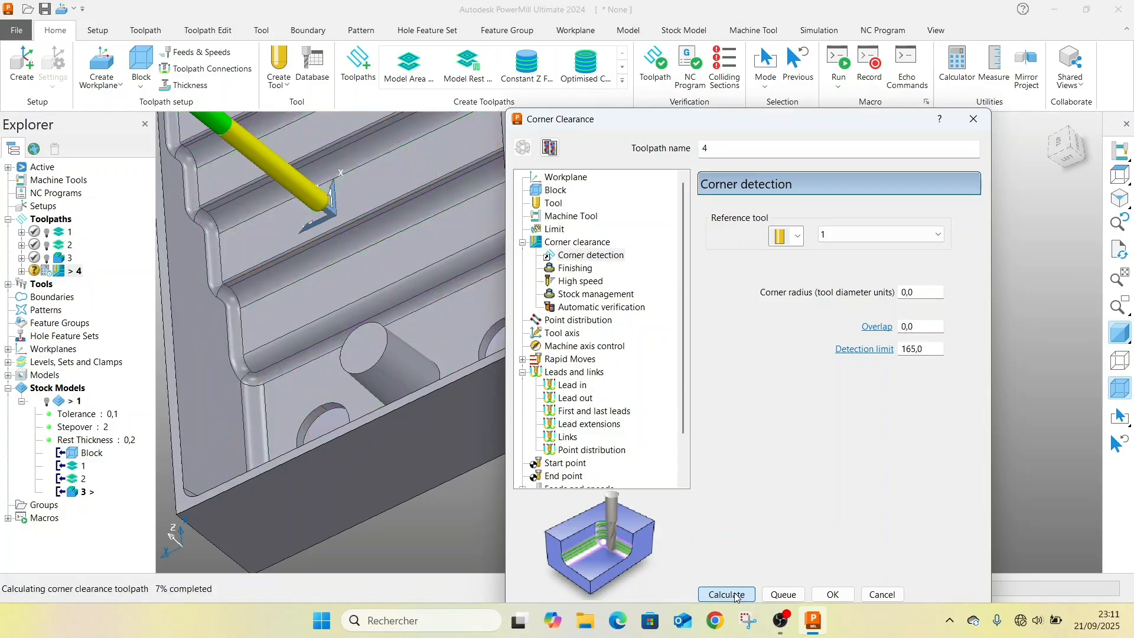
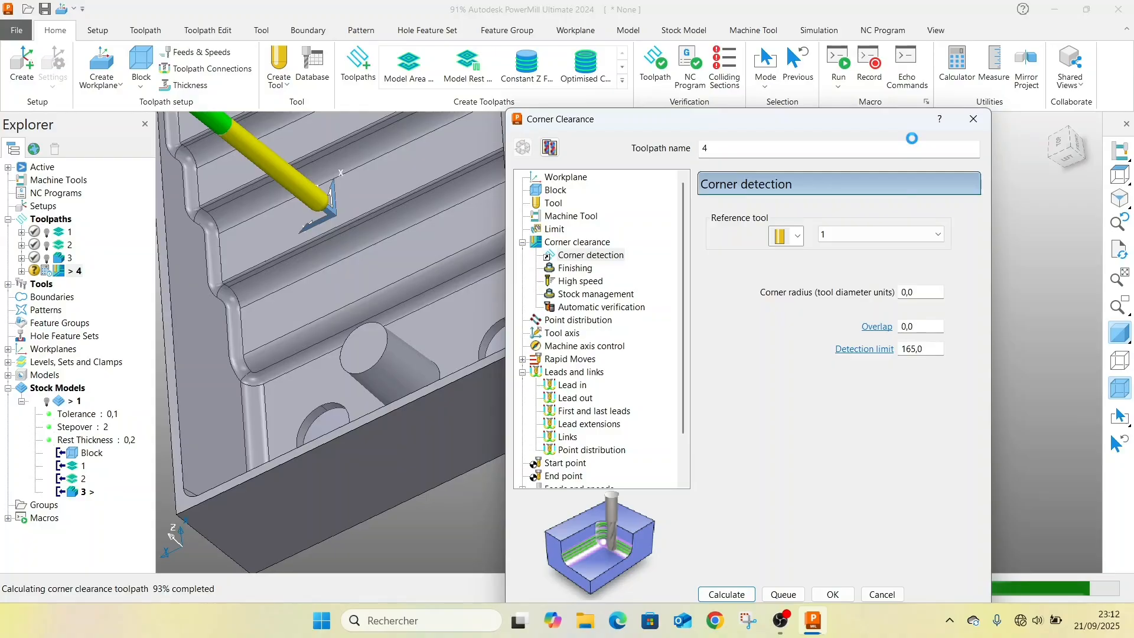
click(974, 123)
- Examine the corner passes and links calculated with reference tool 1 along the pocket's steps, fillets and side wall
scroll(535, 187, down, 6)
scroll(384, 166, up, 3)
middle_drag(354, 170, 576, 174)
scroll(576, 174, up, 4)
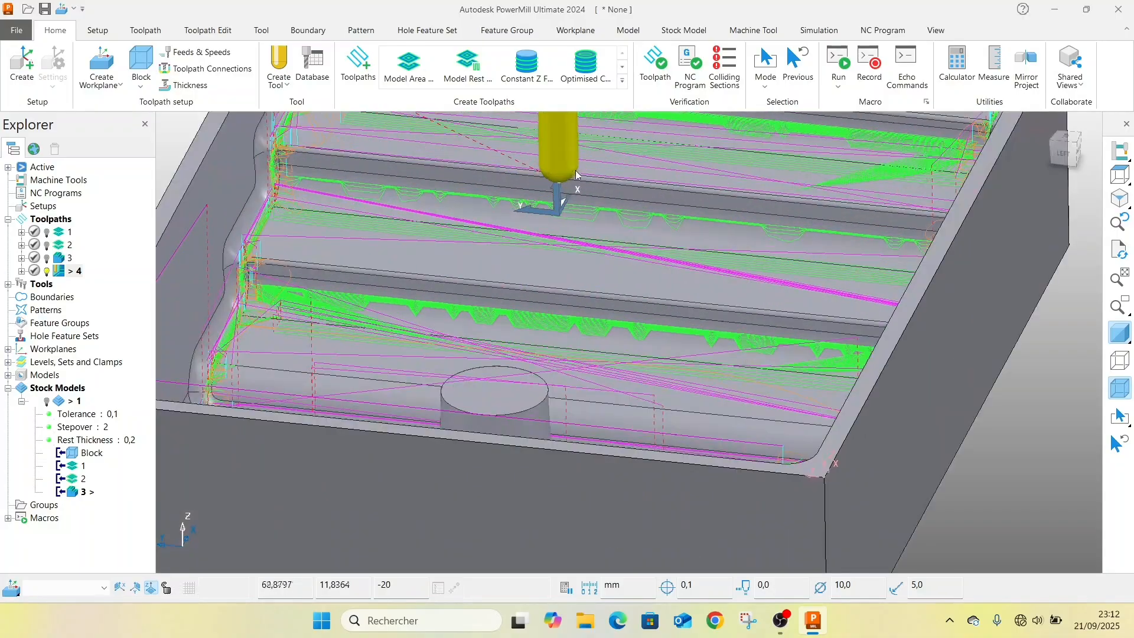
scroll(579, 173, down, 2)
scroll(732, 151, up, 6)
scroll(818, 171, down, 5)
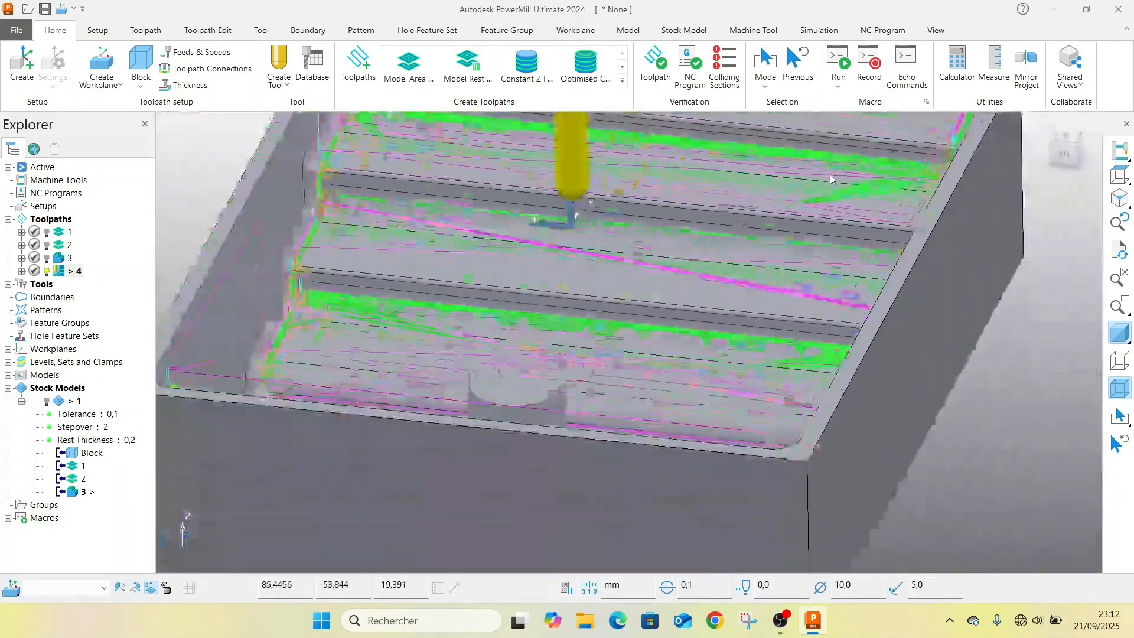
scroll(832, 179, down, 4)
scroll(602, 214, up, 8)
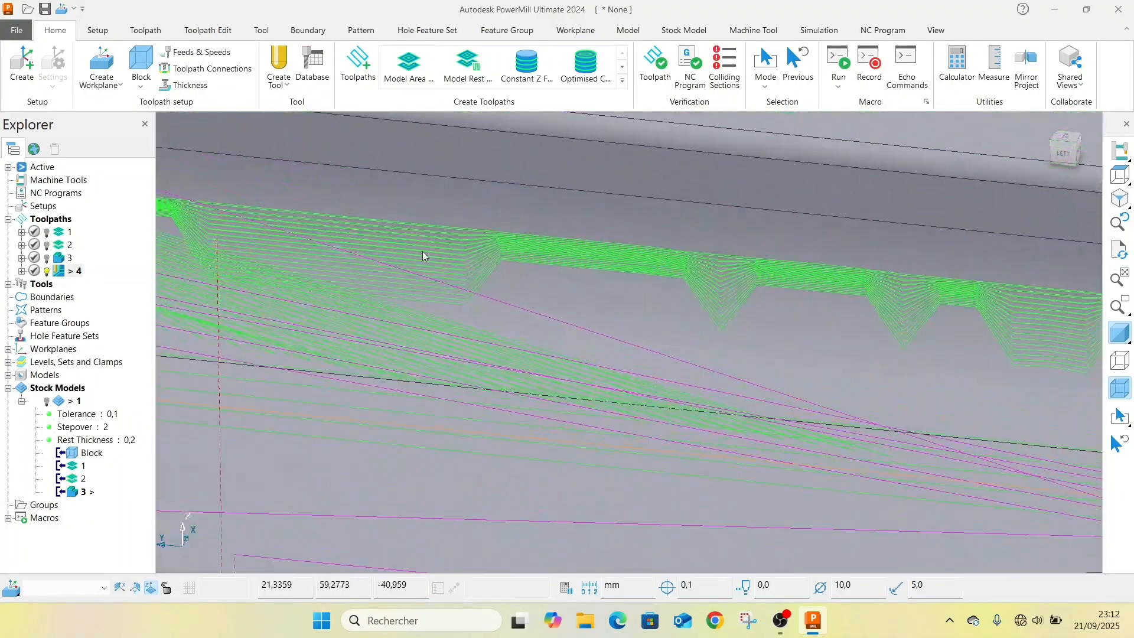
middle_drag(423, 255, 489, 284)
scroll(489, 285, down, 8)
scroll(318, 336, up, 3)
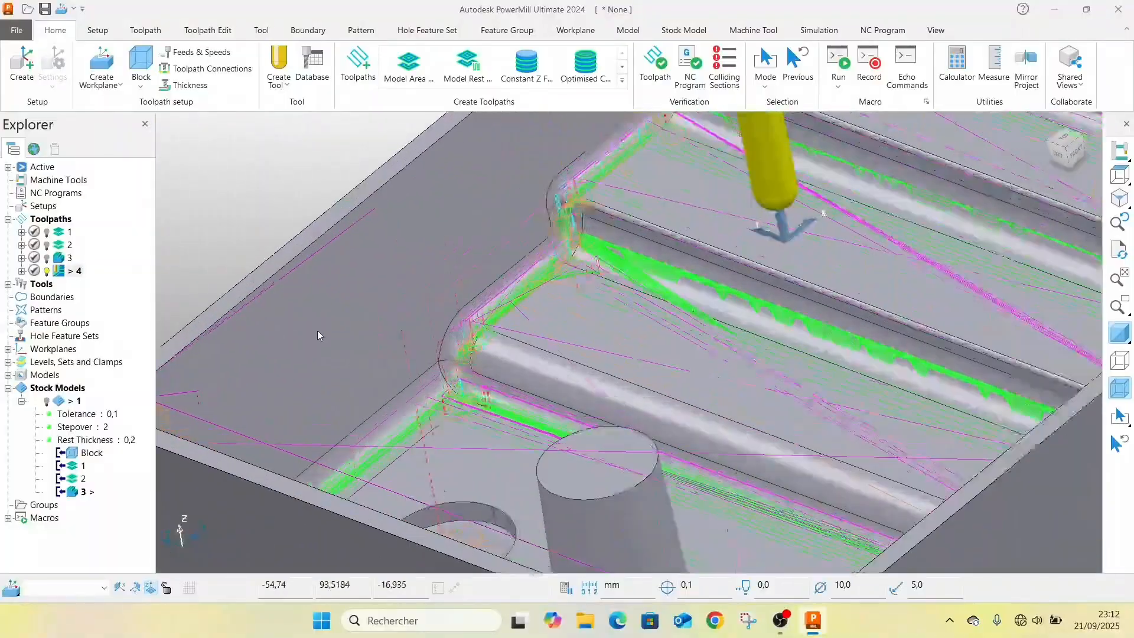
right_click(60, 275)
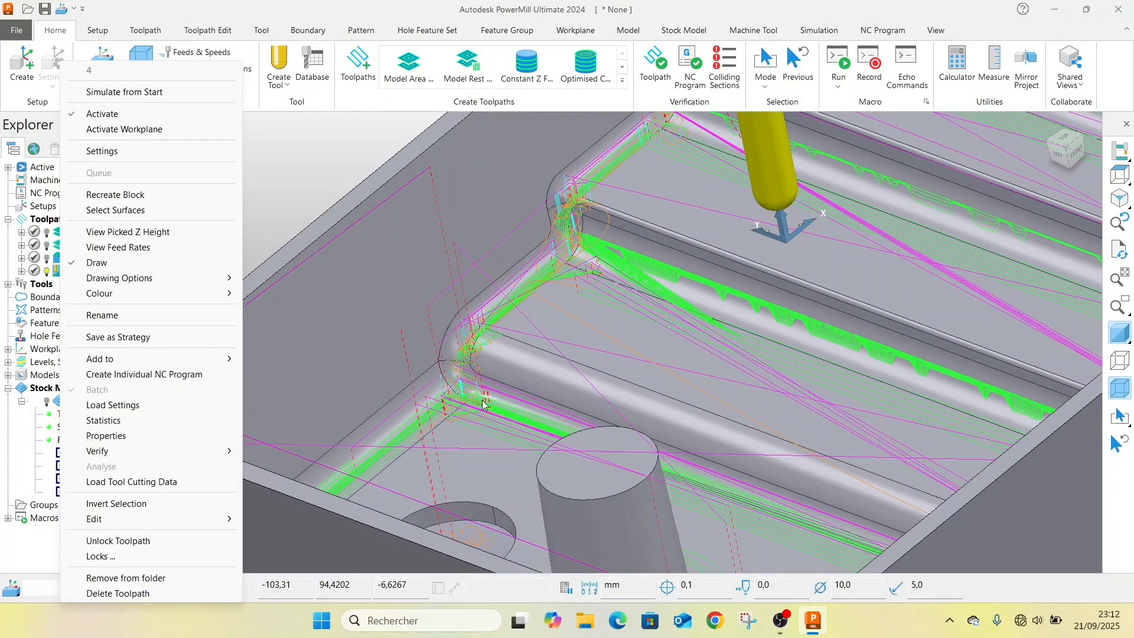
click(397, 293)
scroll(397, 293, up, 6)
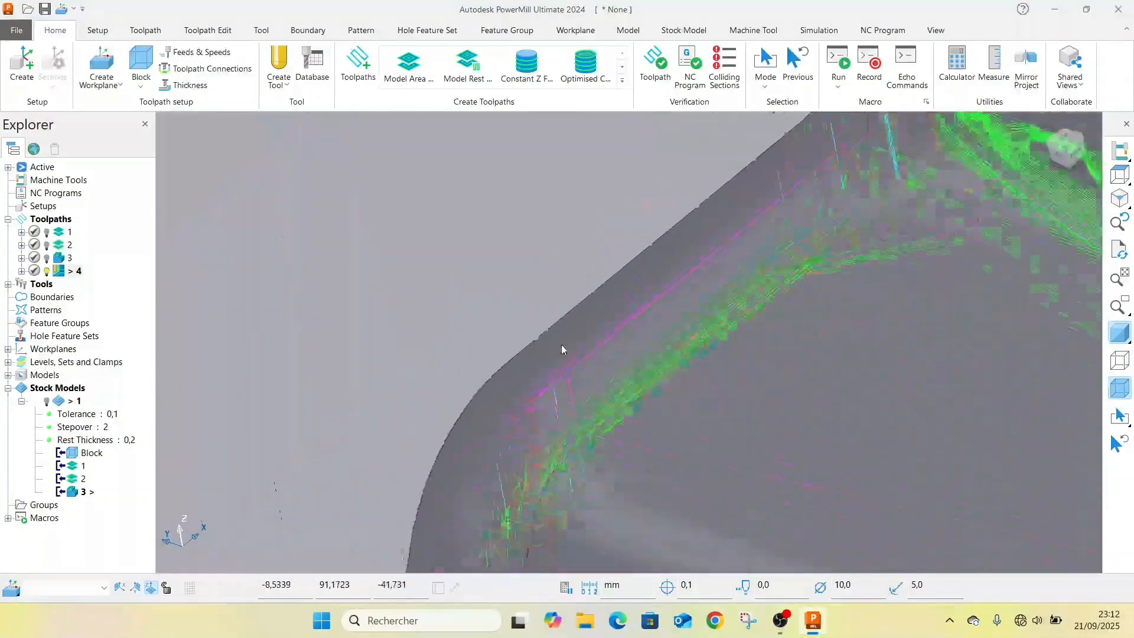
scroll(561, 349, down, 6)
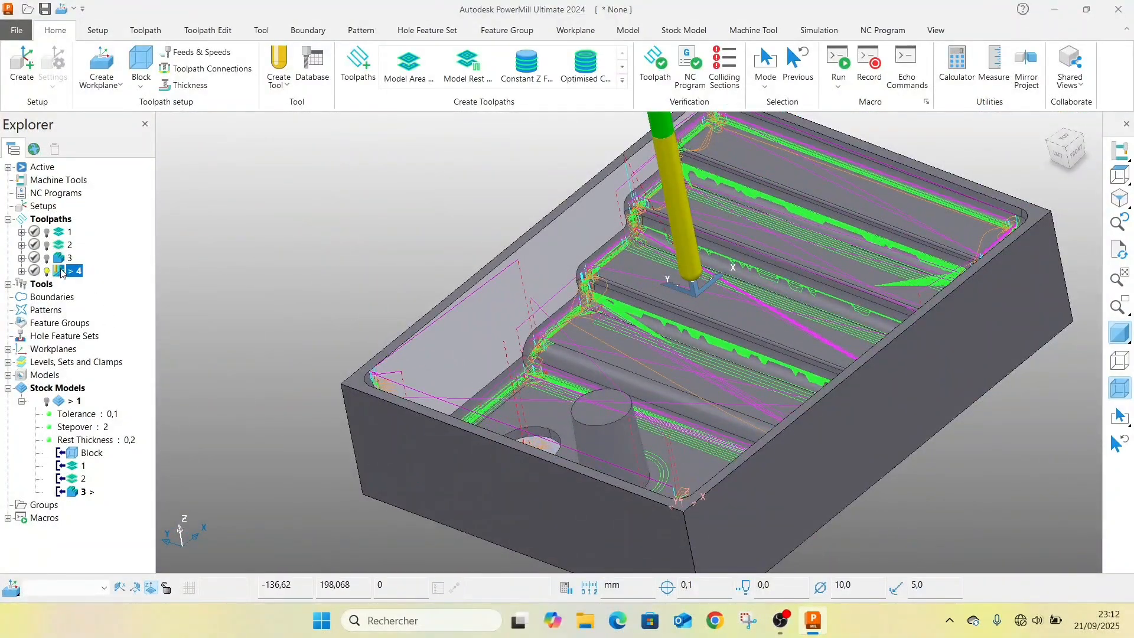
- Simulate toolpath 4 from its start and play the tool motion with the whole part in view
right_click(61, 273)
click(107, 91)
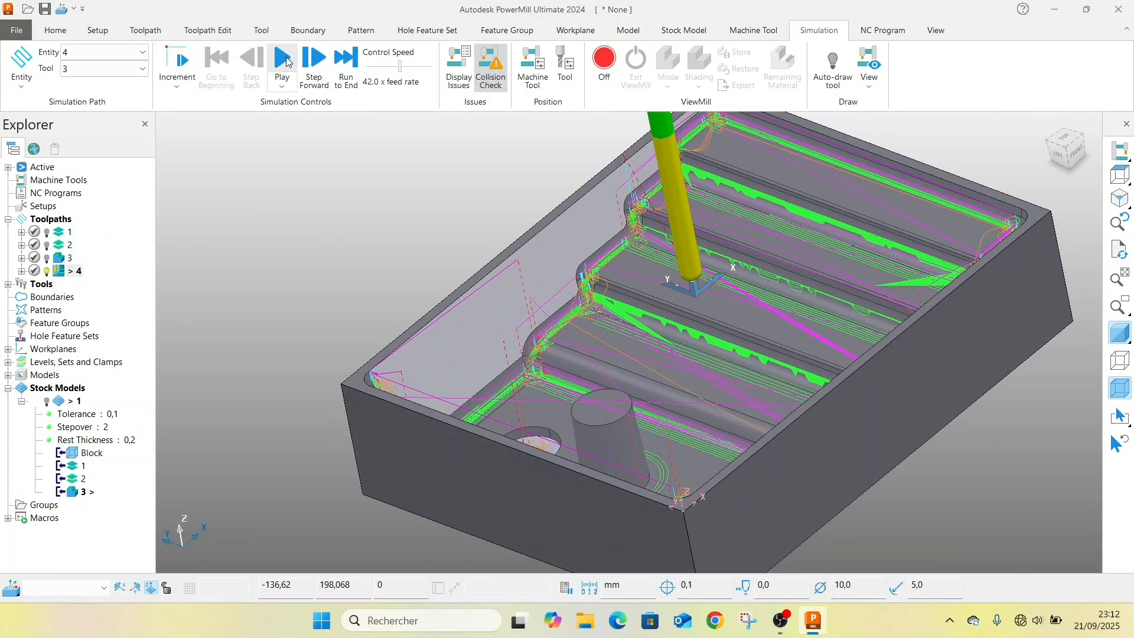
click(287, 62)
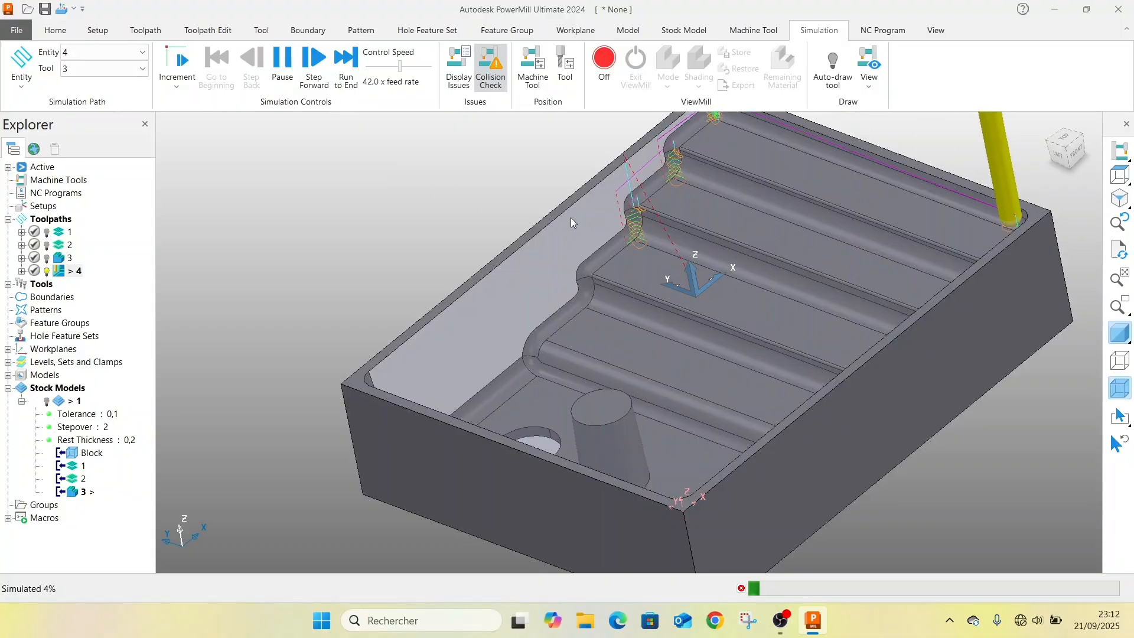
scroll(571, 223, down, 2)
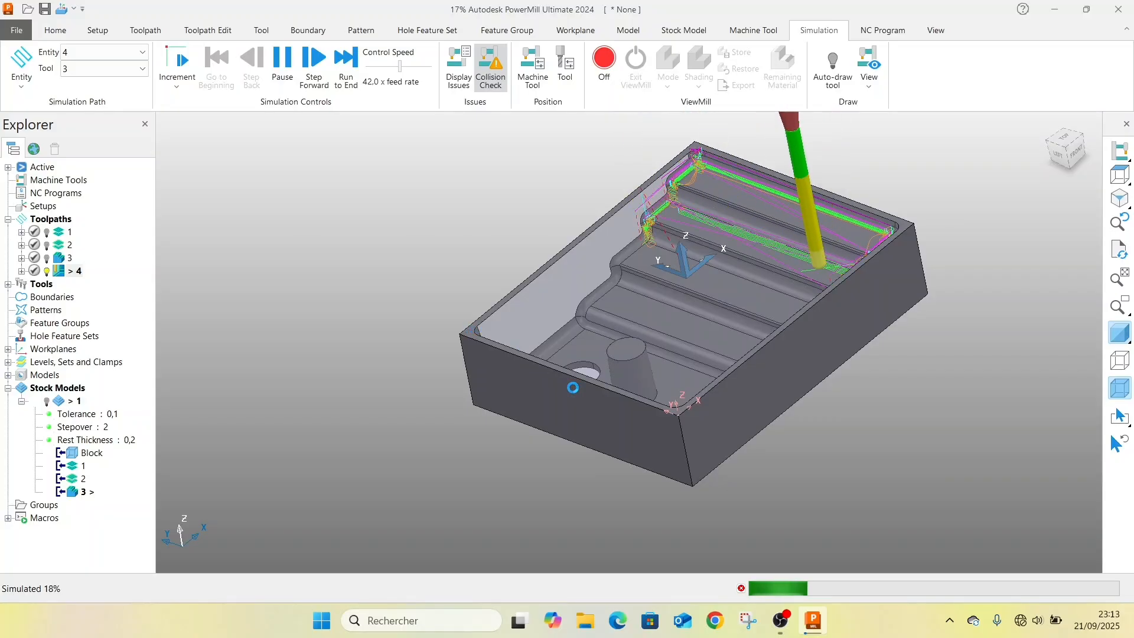
- Raise the simulation speed to 72.0 x feed rate and watch toolpath 4 run to its end across the steps and pocket floor
scroll(721, 295, up, 2)
scroll(720, 296, down, 1)
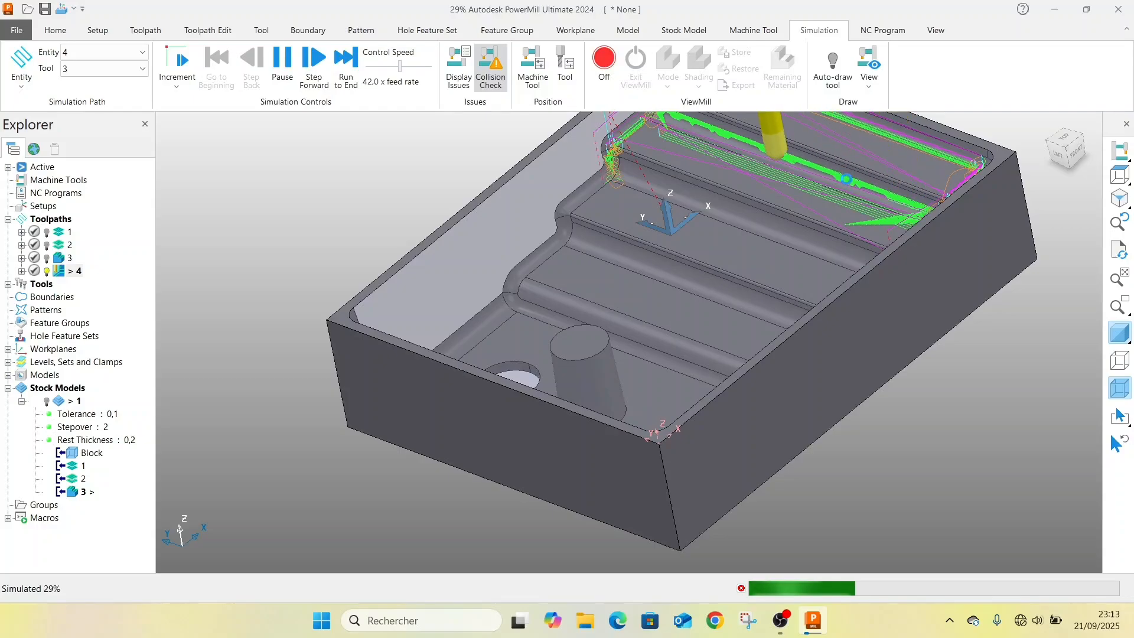
drag(400, 66, 419, 66)
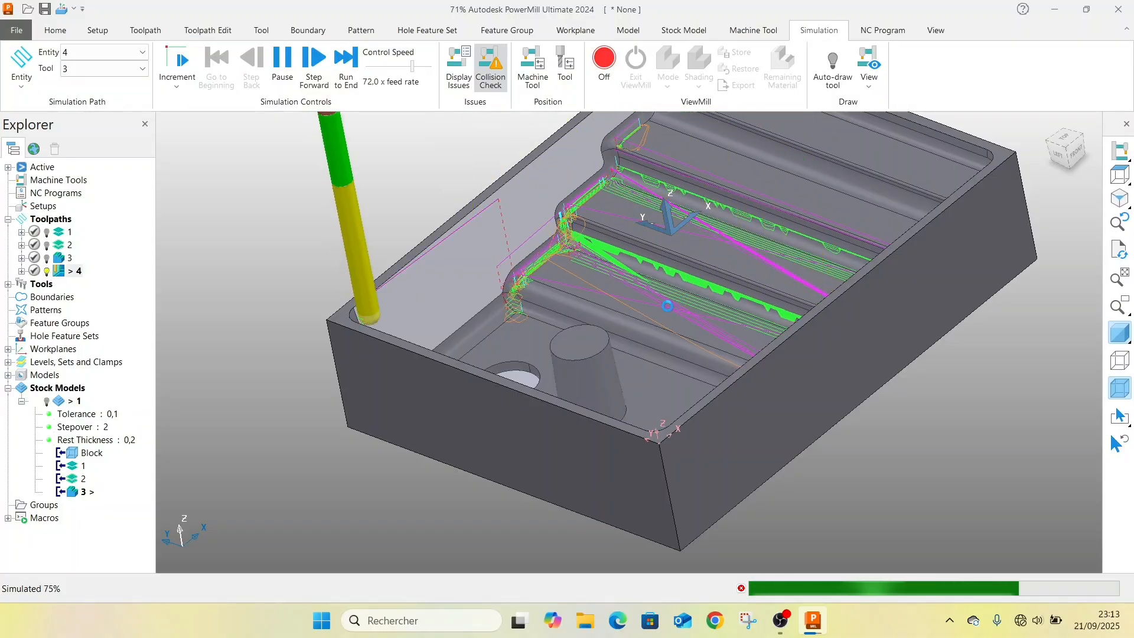
scroll(665, 302, up, 2)
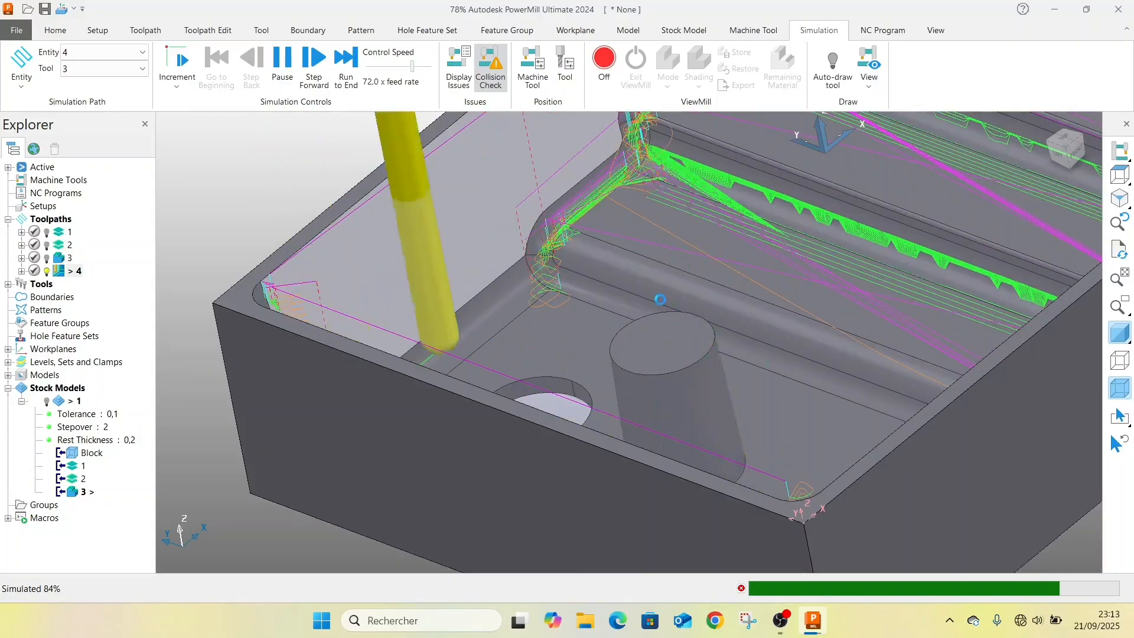
middle_drag(660, 300, 480, 388)
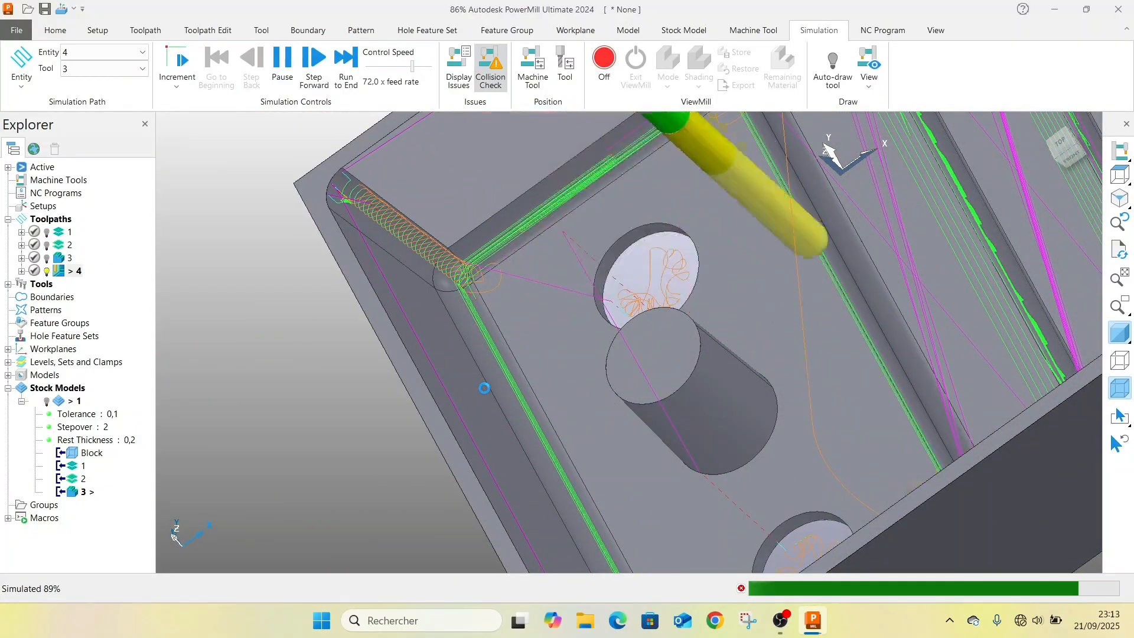
scroll(546, 370, down, 2)
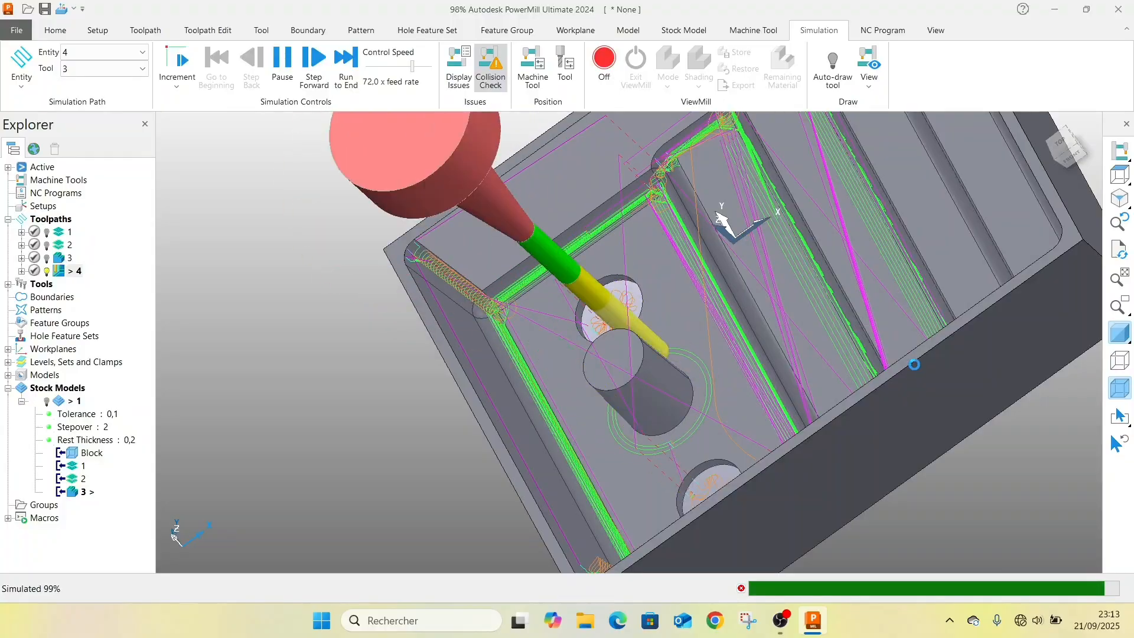
scroll(700, 349, up, 2)
middle_drag(593, 326, 934, 194)
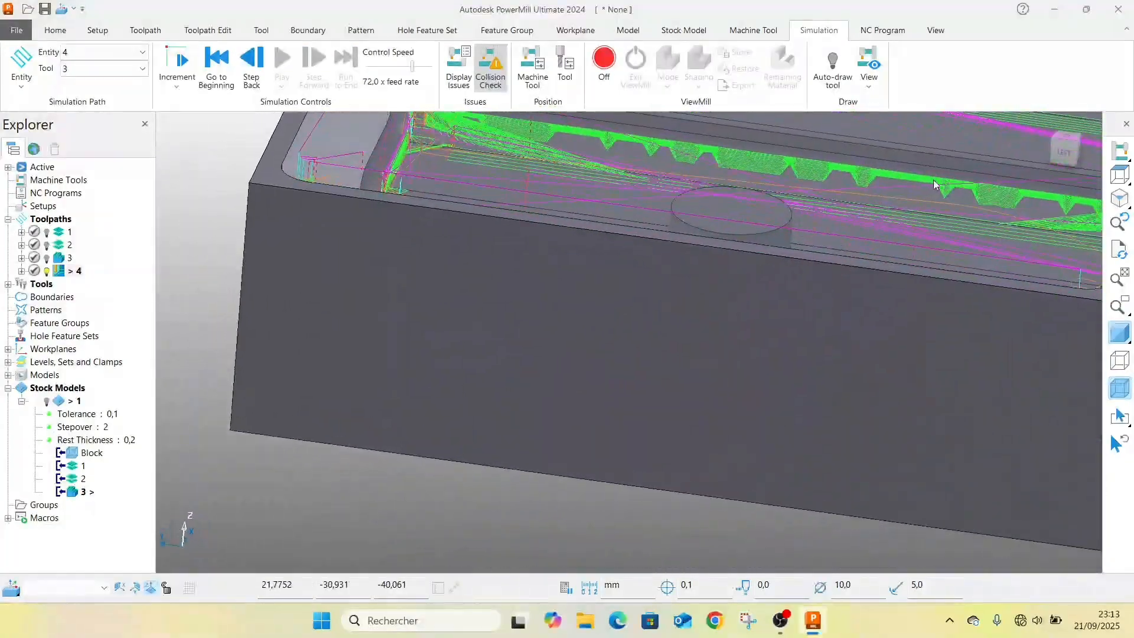
- Select the jagged passes of toolpath 4 on the sloped step face nearest the round boss and delete them
scroll(951, 254, down, 5)
scroll(923, 216, up, 8)
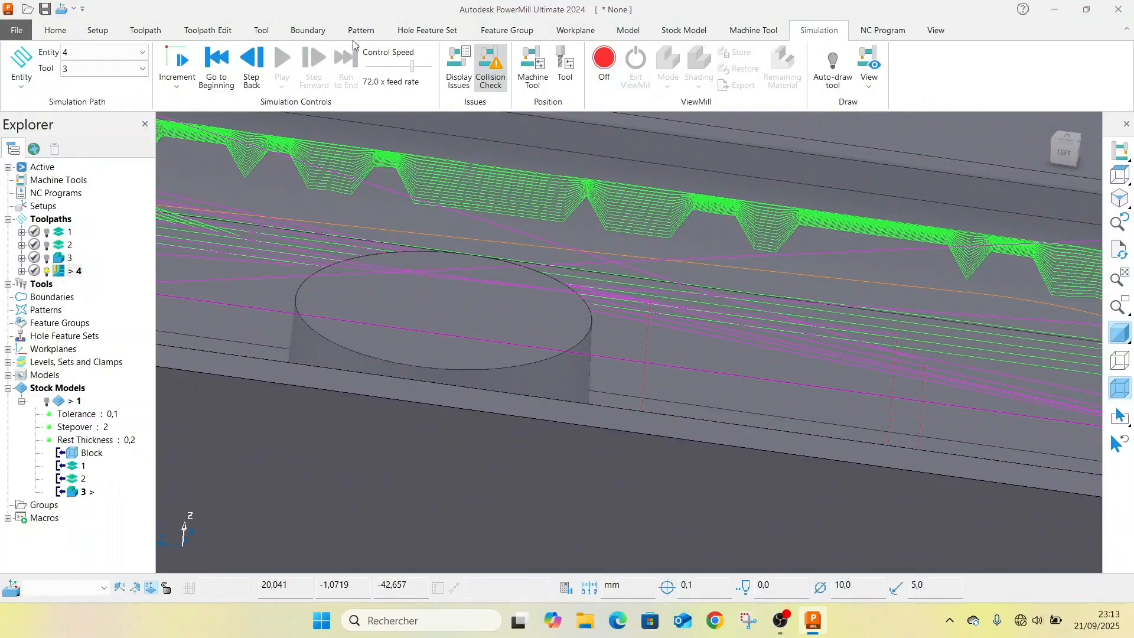
click(202, 31)
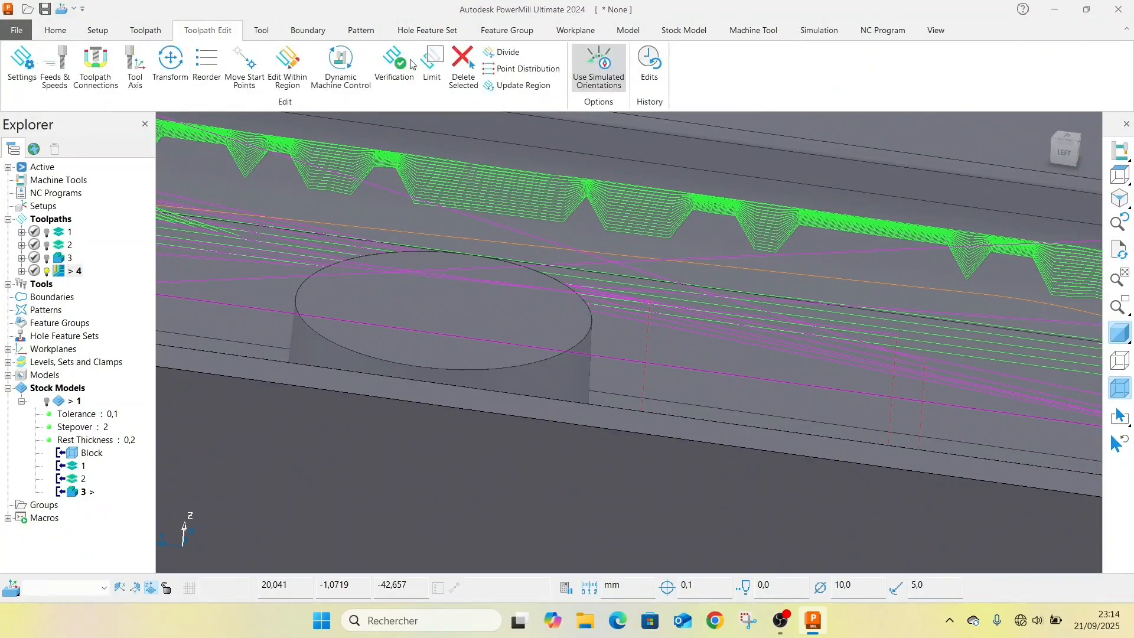
click(464, 83)
drag(678, 241, 678, 240)
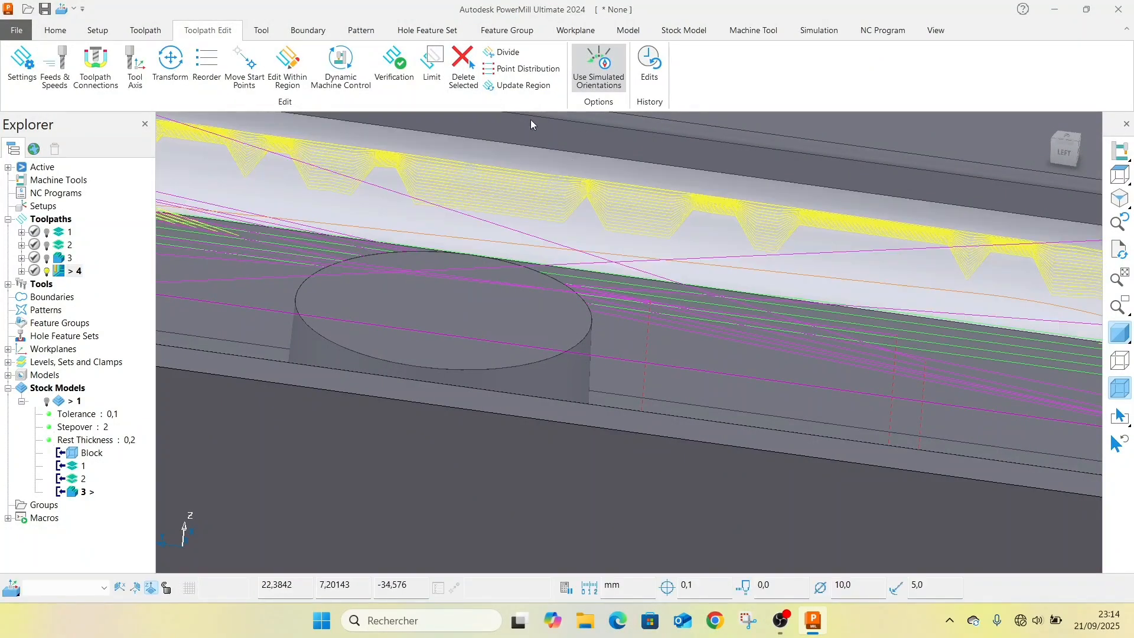
click(464, 68)
- Delete the jagged toolpath 4 passes on the second sloped step face from the round boss
scroll(697, 207, down, 5)
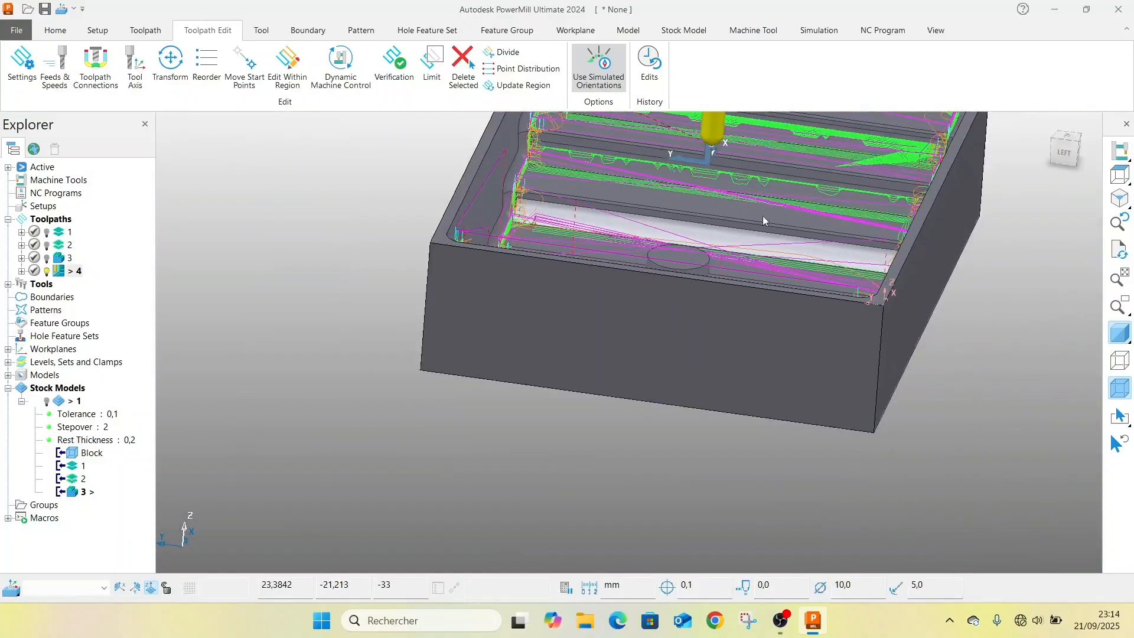
scroll(768, 268, up, 6)
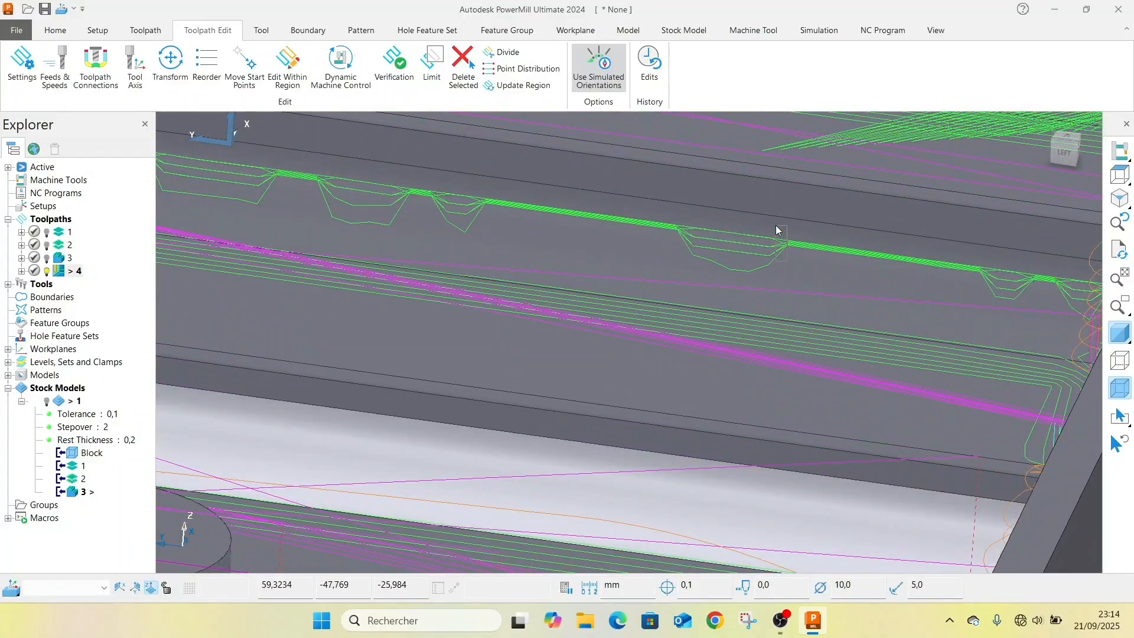
click(776, 230)
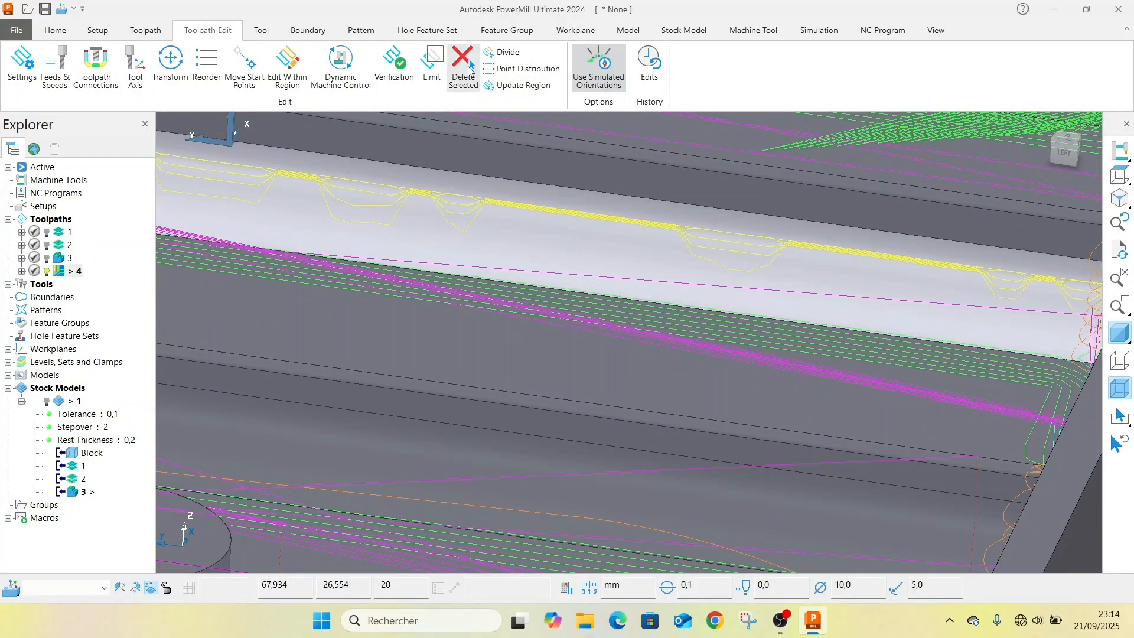
click(464, 68)
- Delete the dense jagged toolpath 4 passes on the third sloped step face from the round boss
scroll(712, 213, down, 5)
scroll(768, 218, up, 5)
scroll(835, 220, down, 4)
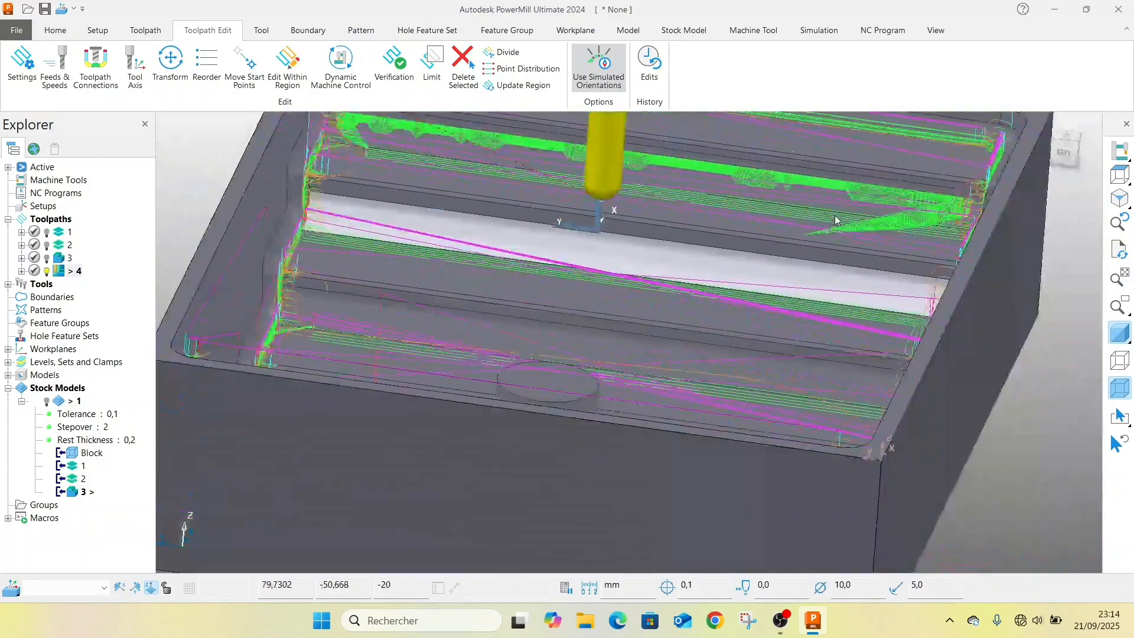
scroll(835, 220, up, 4)
click(819, 138)
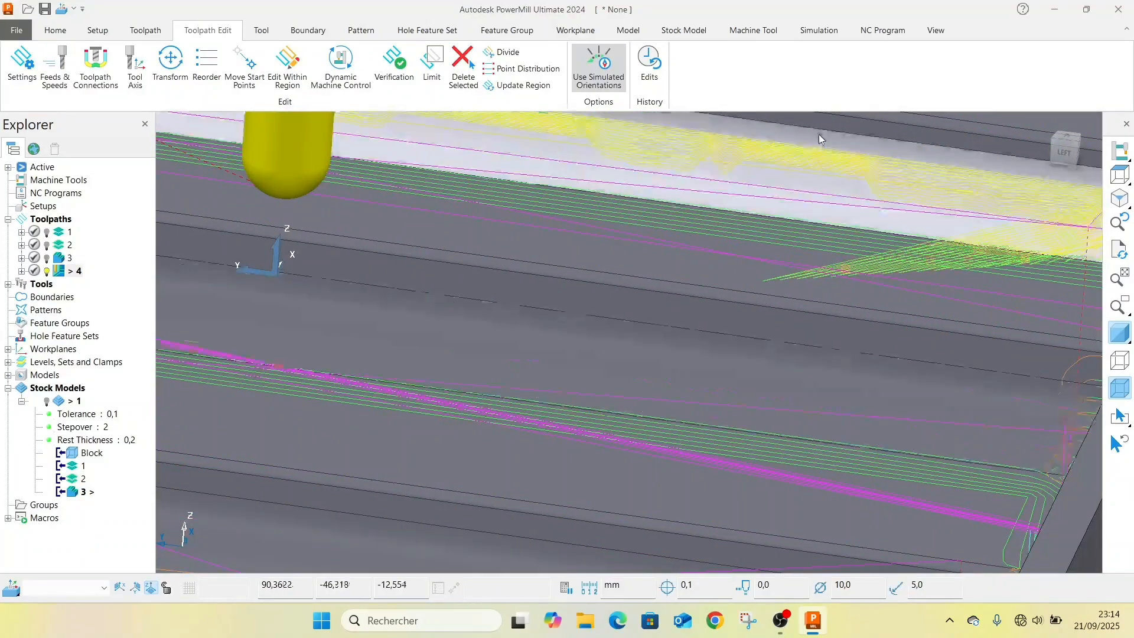
click(461, 62)
- Examine the remaining toolpath 4 passes over all steps of the pocket
scroll(756, 222, down, 5)
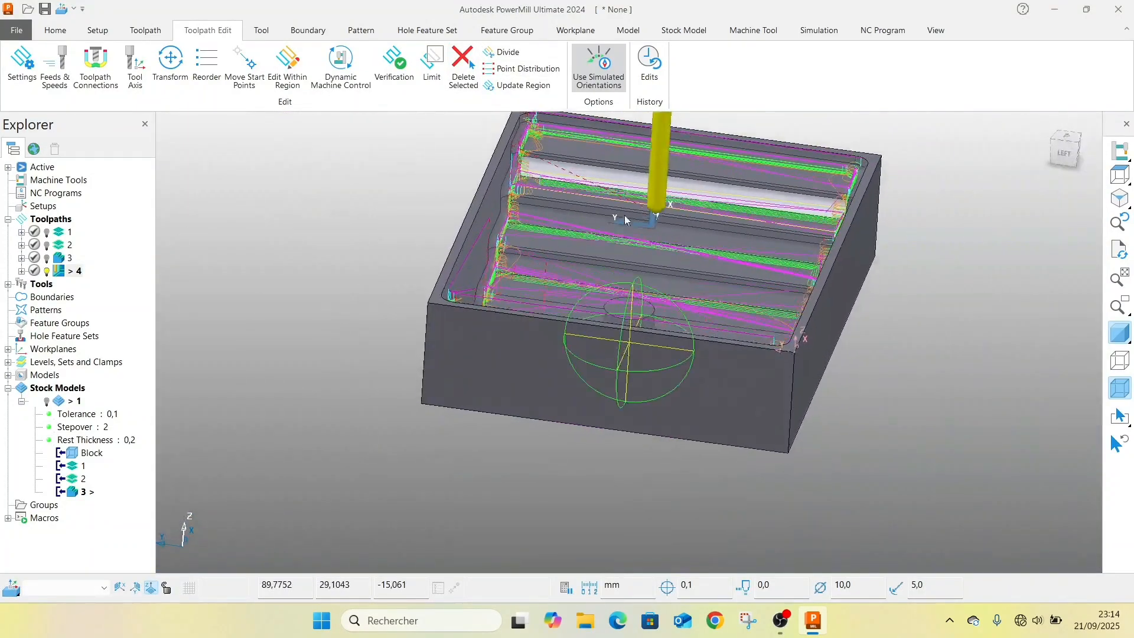
mouse_move(625, 215)
middle_down()
mouse_move(898, 282)
mouse_move(789, 325)
mouse_move(660, 339)
mouse_move(654, 467)
mouse_move(647, 218)
middle_up()
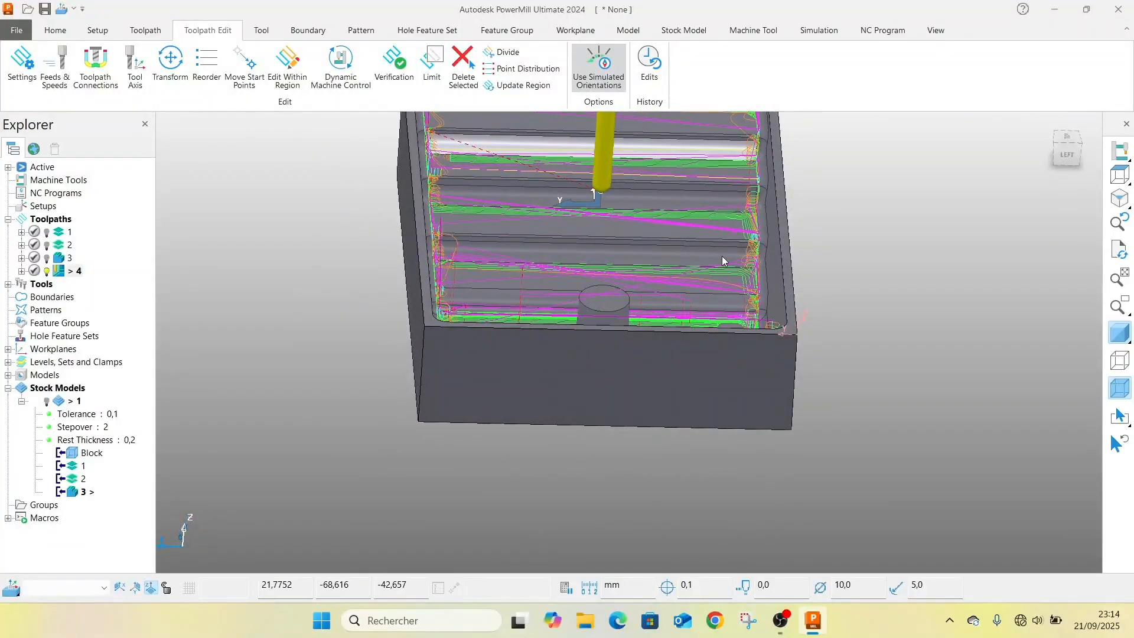
scroll(718, 261, up, 2)
scroll(714, 254, down, 4)
scroll(649, 230, up, 2)
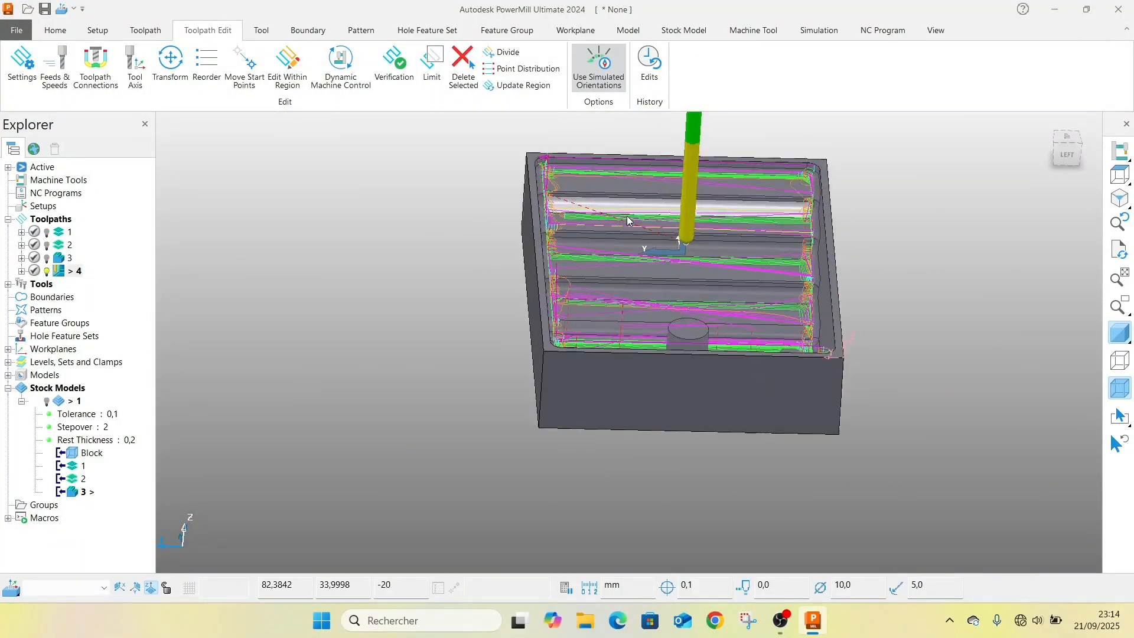
scroll(627, 221, up, 3)
scroll(629, 247, down, 4)
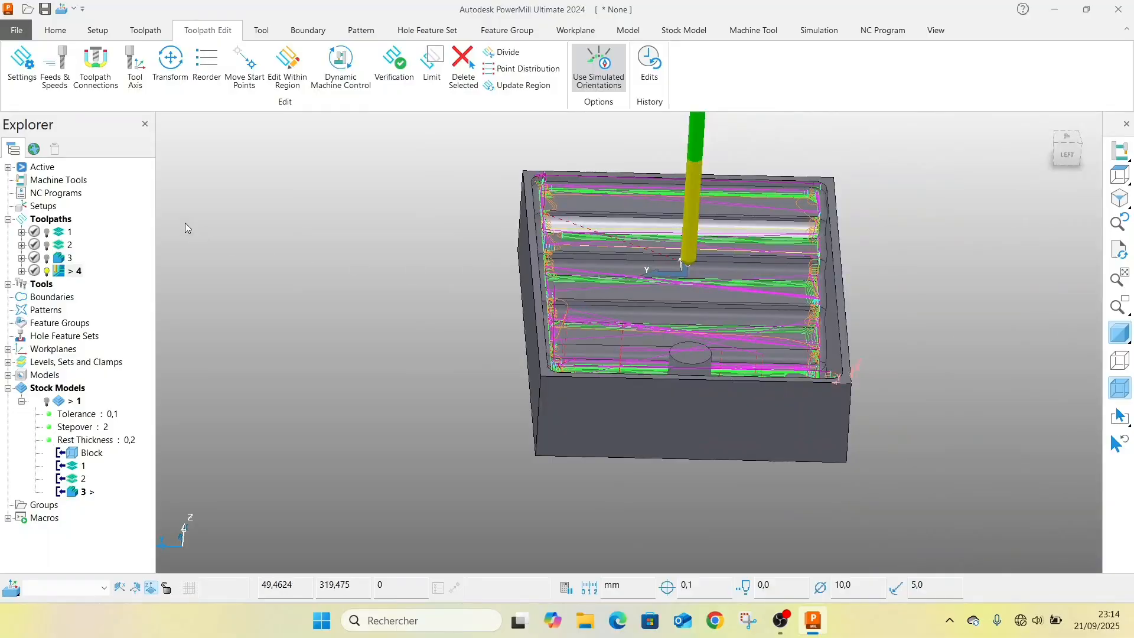
- Add toolpath 4 to stock model 1, recalculate the stock model and display it over the part
drag(62, 291, 81, 490)
right_click(62, 402)
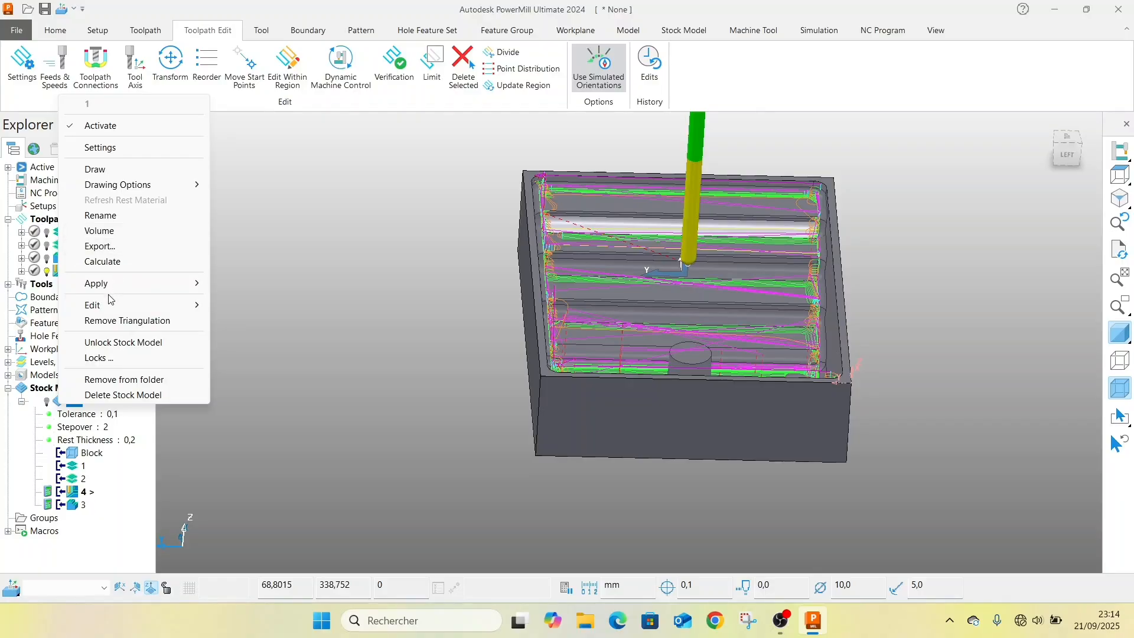
click(105, 262)
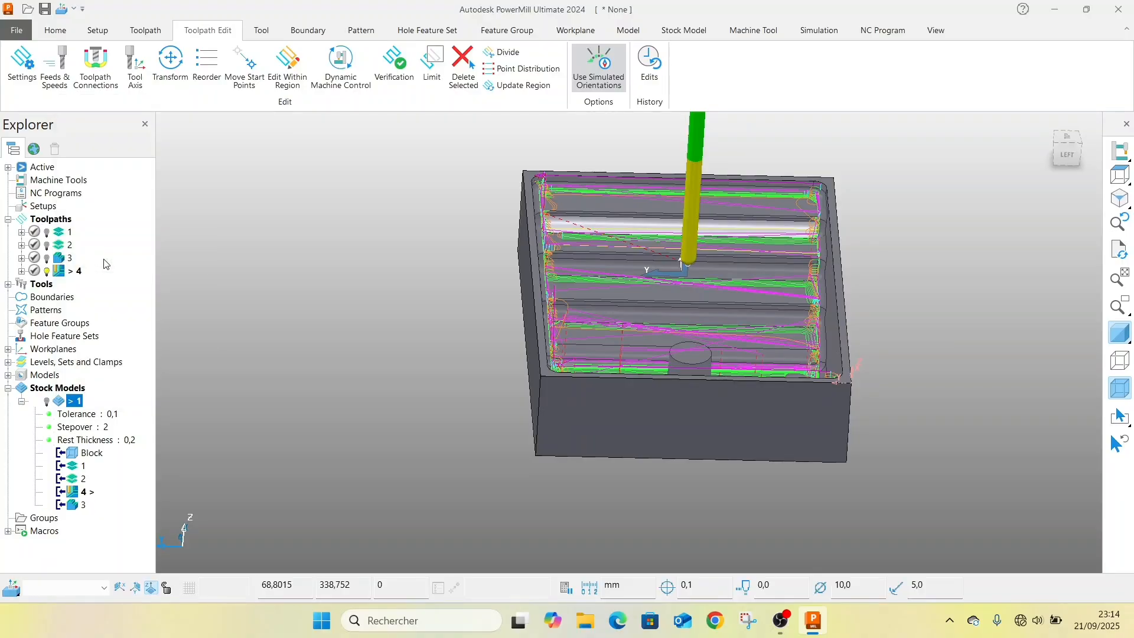
click(49, 404)
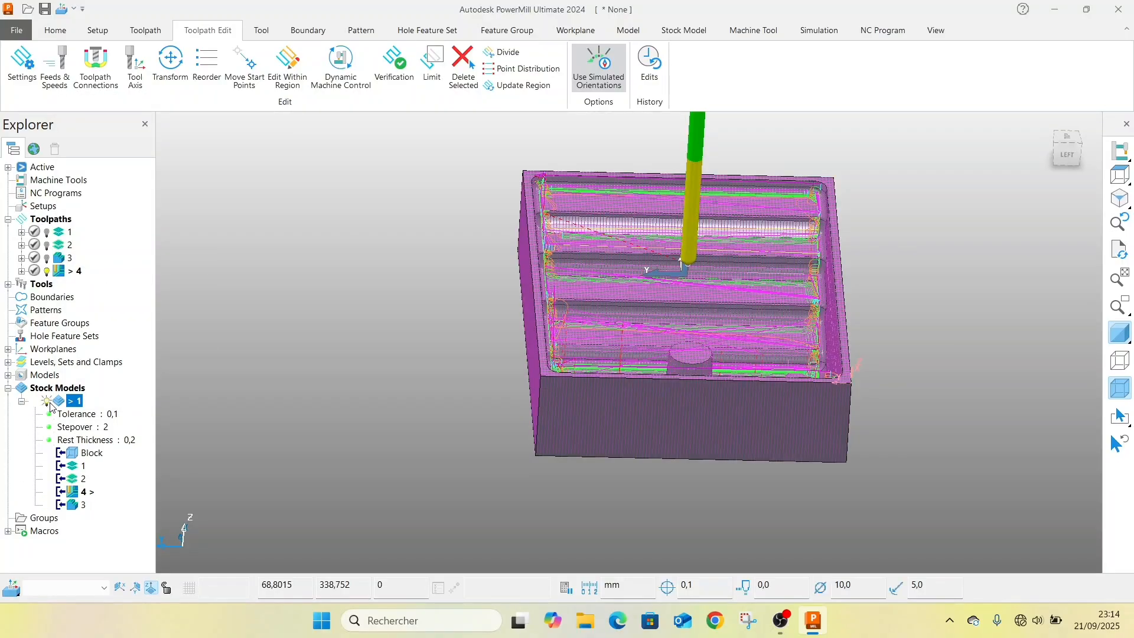
scroll(668, 355, up, 5)
middle_drag(679, 326, 529, 441)
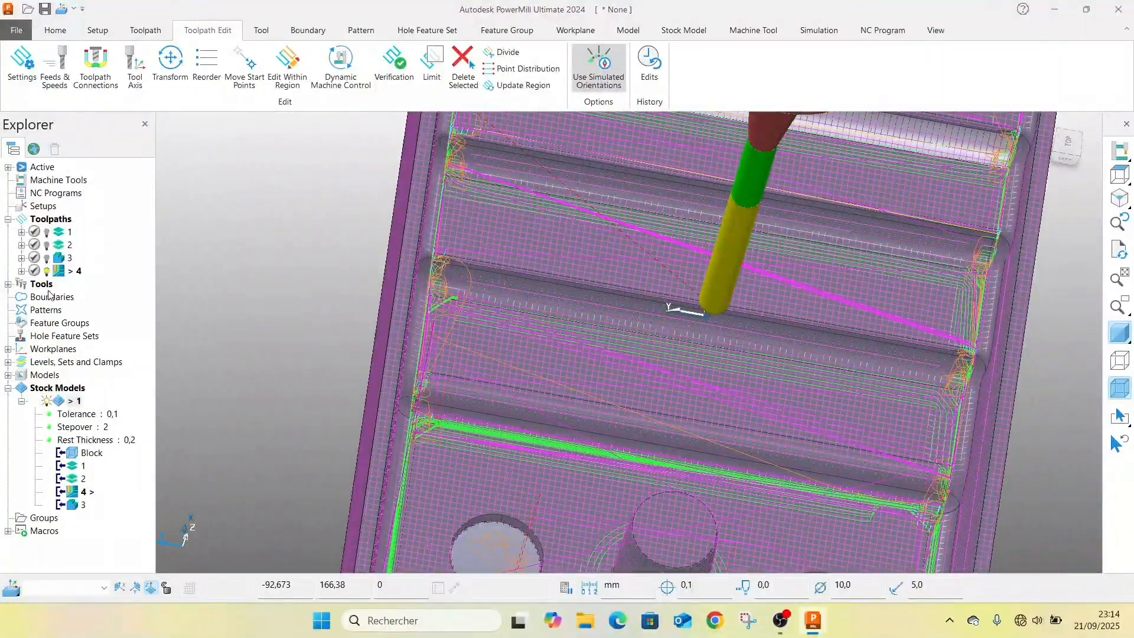
- Hide toolpaths 3 and 4 so the stock model can be viewed without passes
click(47, 259)
click(47, 270)
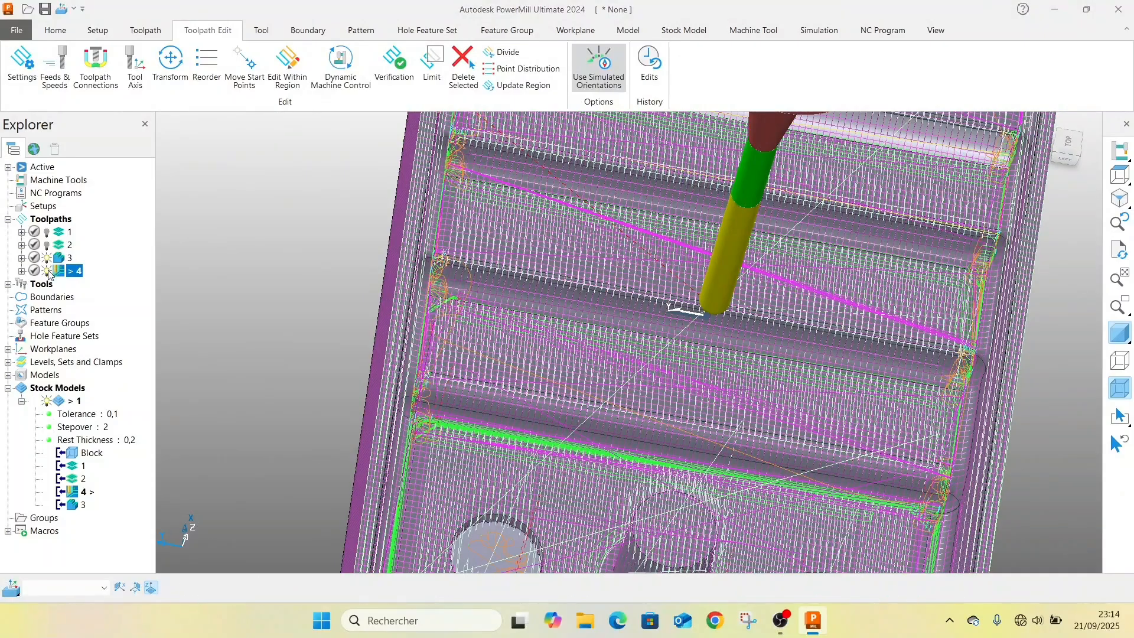
click(47, 257)
scroll(648, 387, down, 5)
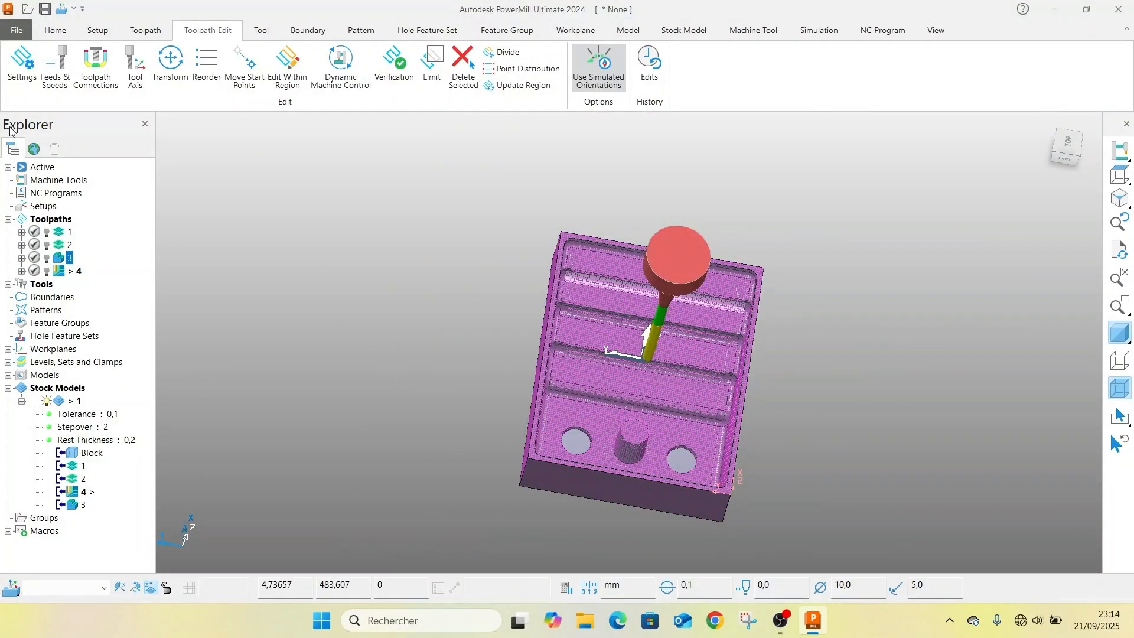
- Create an NC program and set its output file to 23.tap on the desktop
right_click(54, 193)
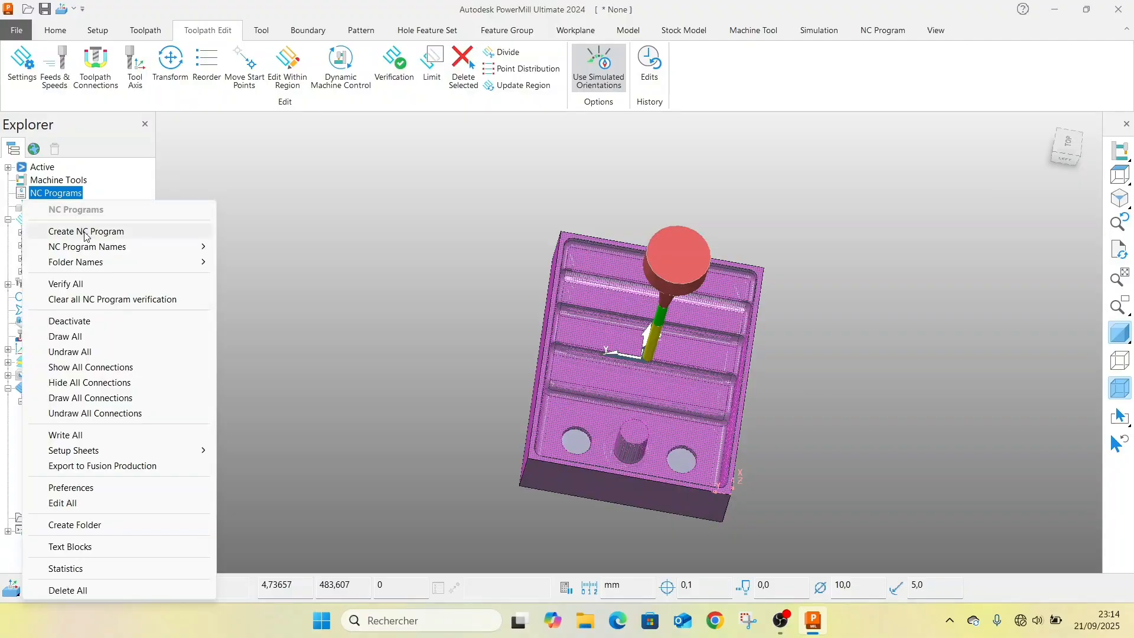
click(86, 232)
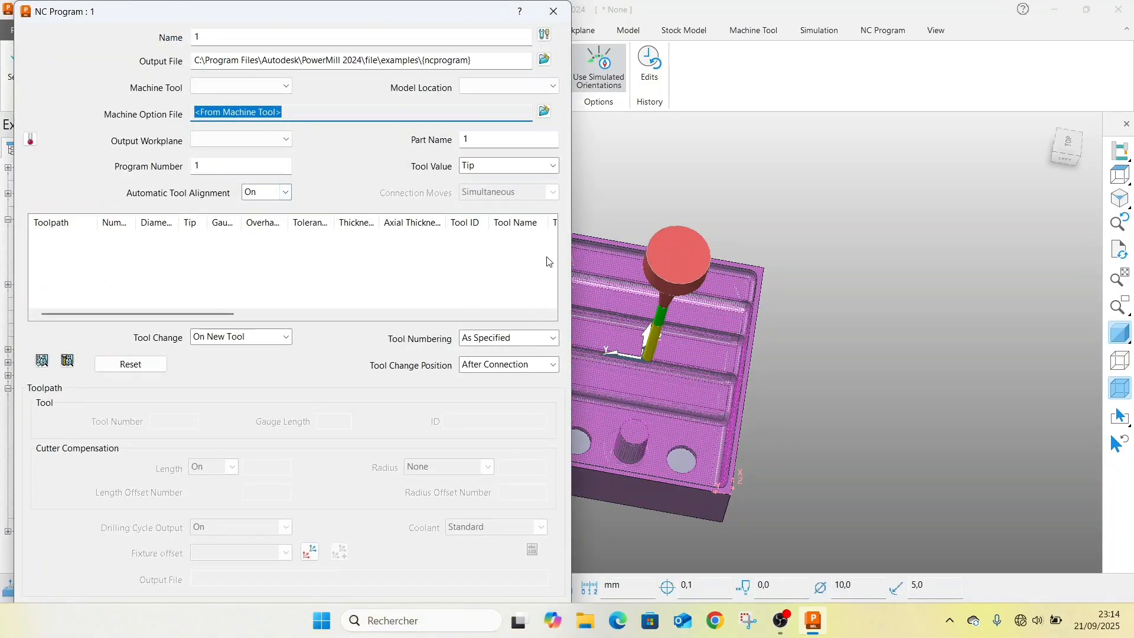
click(544, 59)
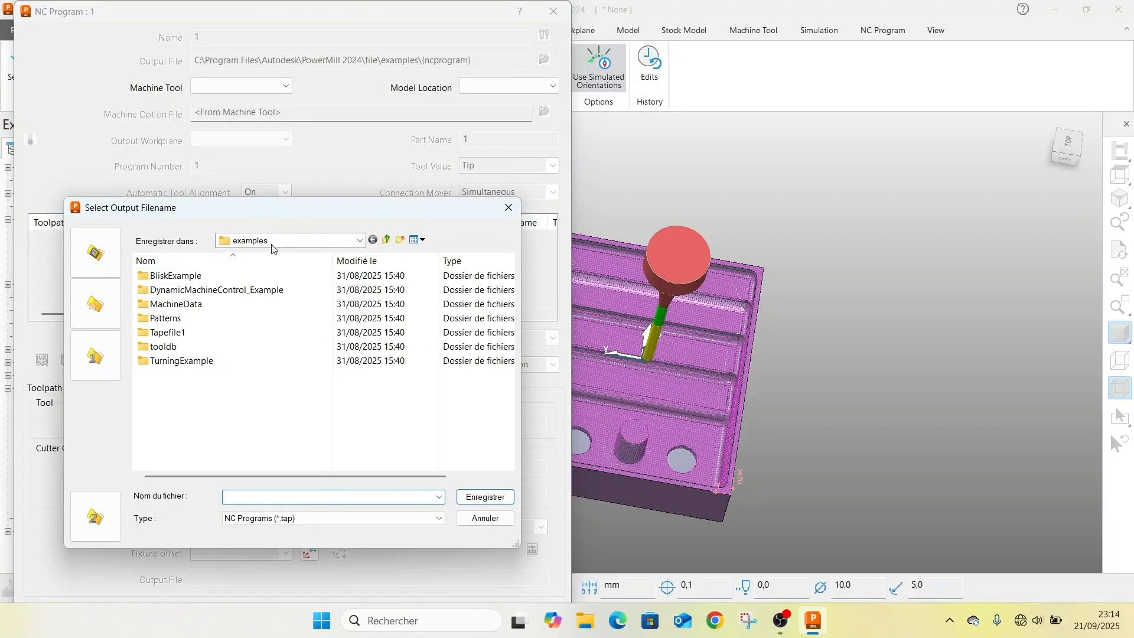
click(344, 247)
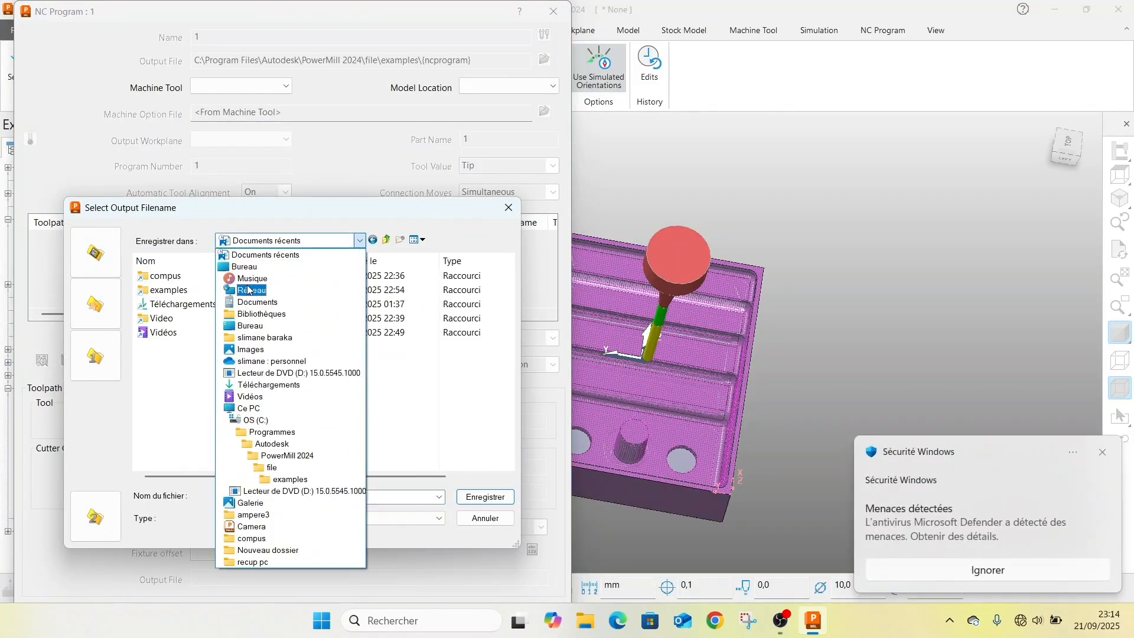
click(925, 570)
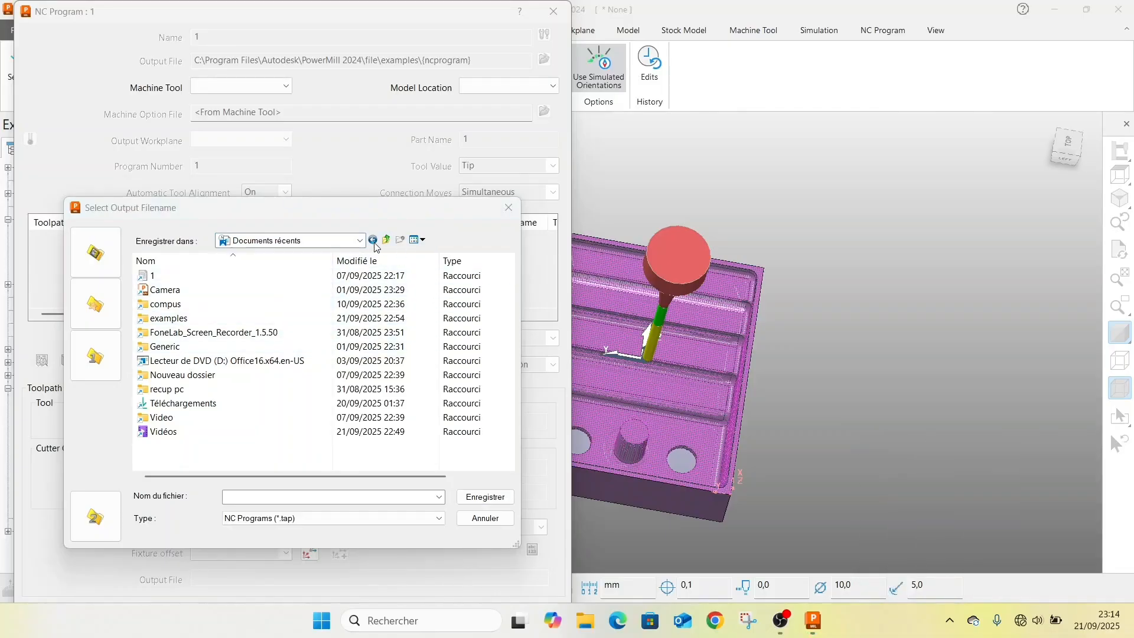
click(352, 242)
click(254, 252)
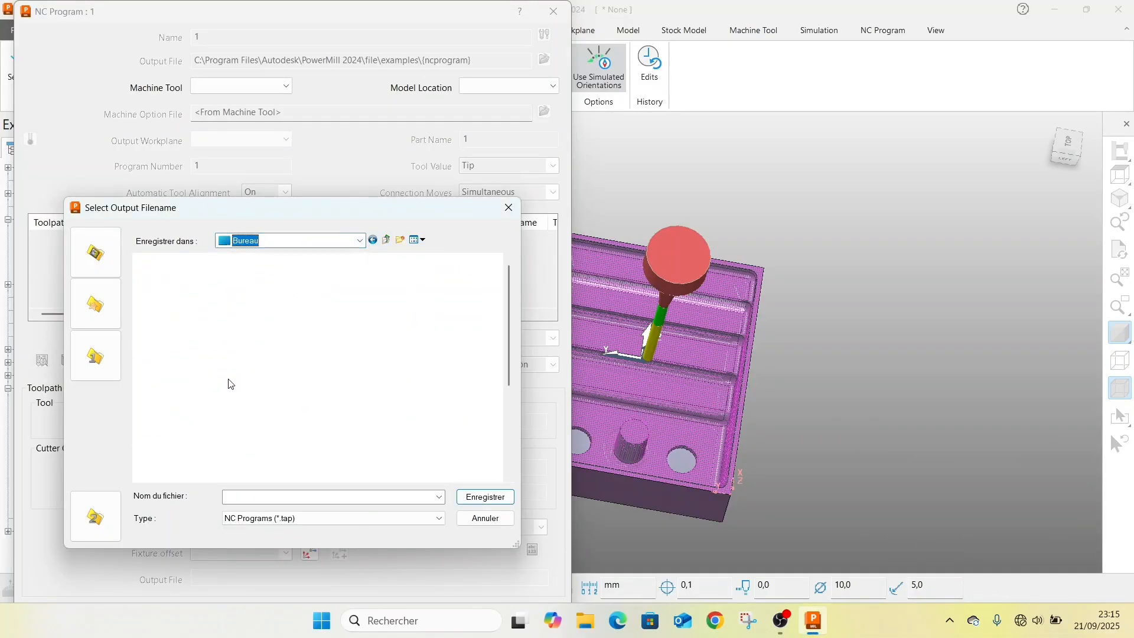
scroll(302, 360, down, 3)
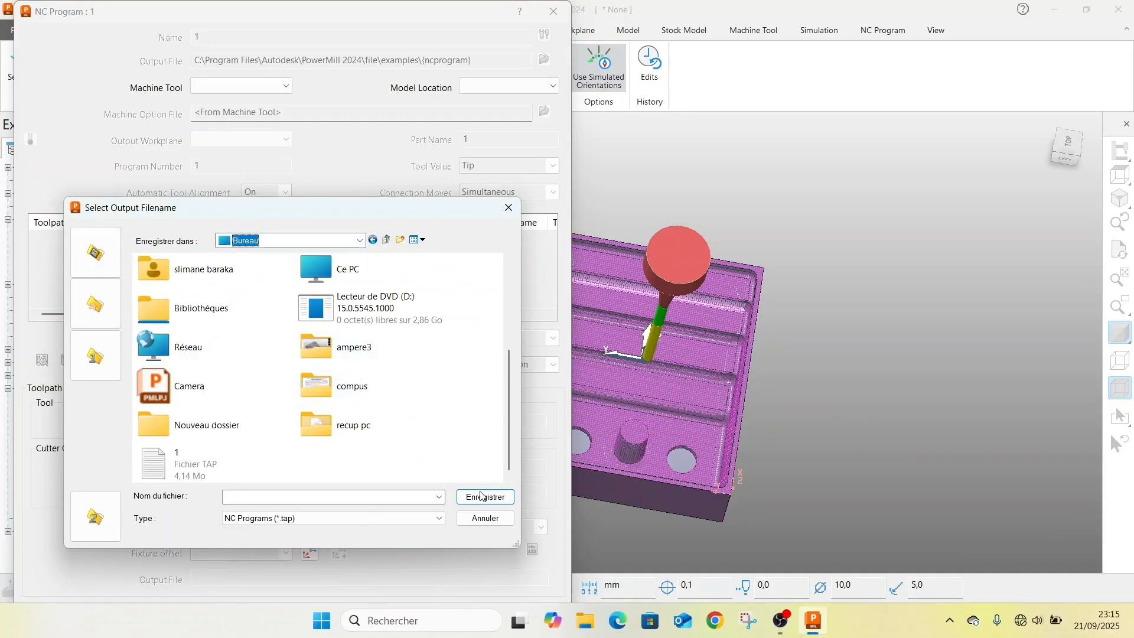
click(335, 495)
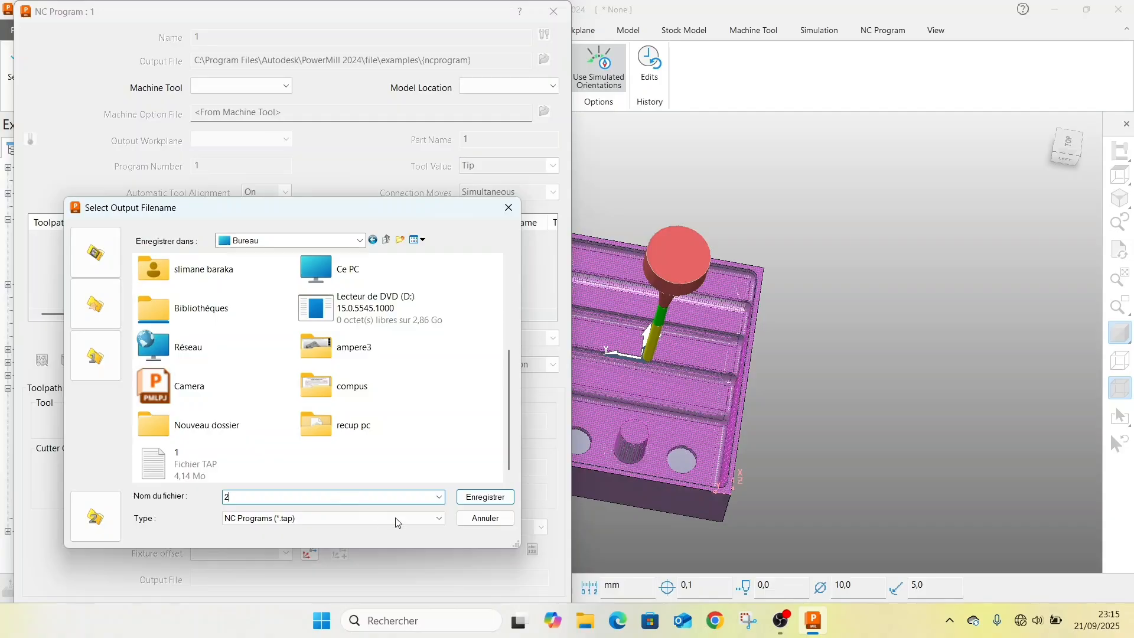
text(3)
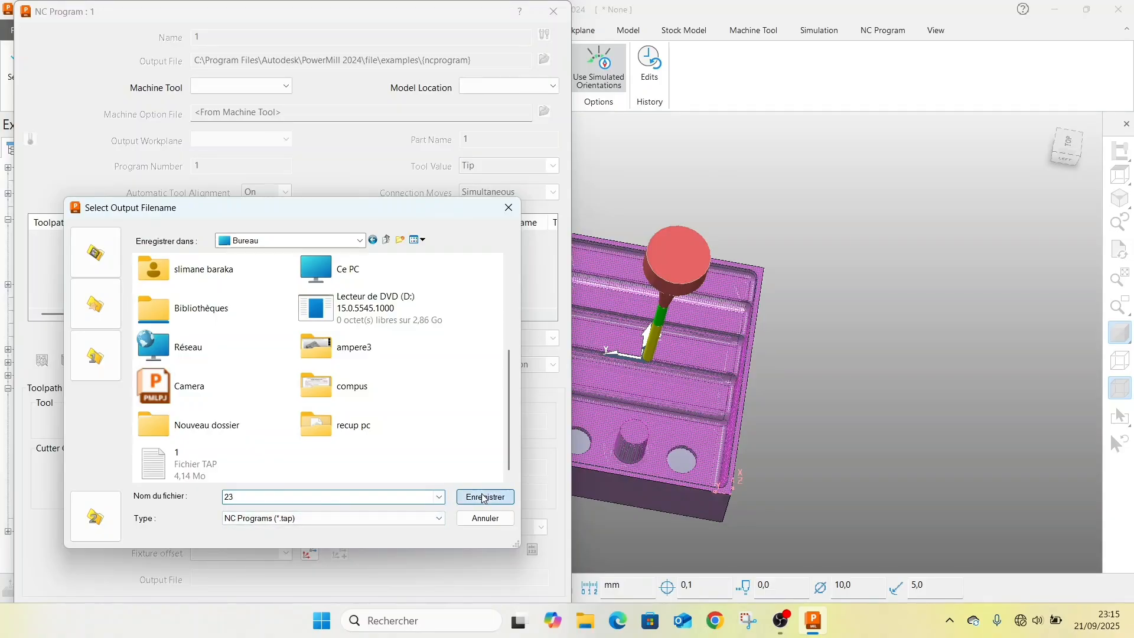
click(480, 496)
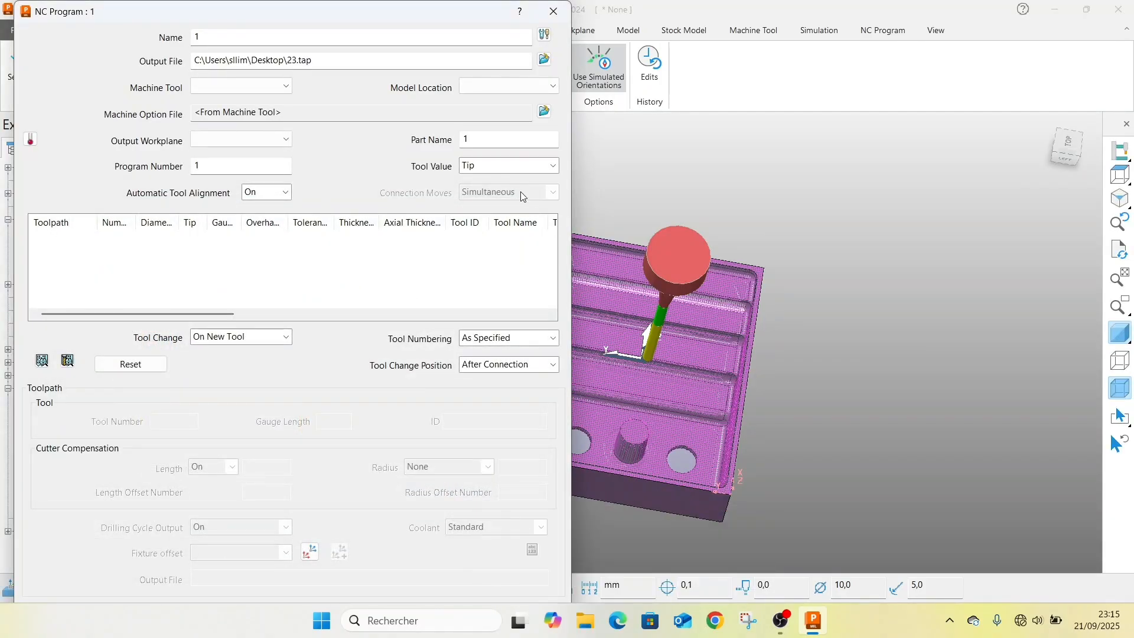
- Set the NC program's output workplane to 1 and its tool numbering to Automatic
click(258, 88)
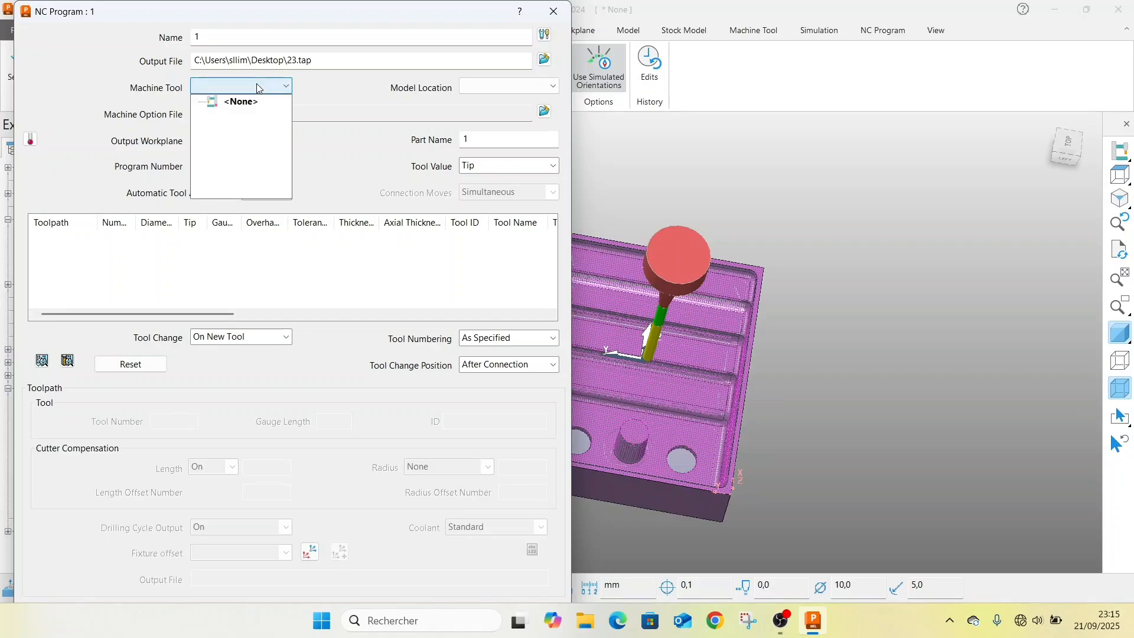
click(259, 89)
click(271, 151)
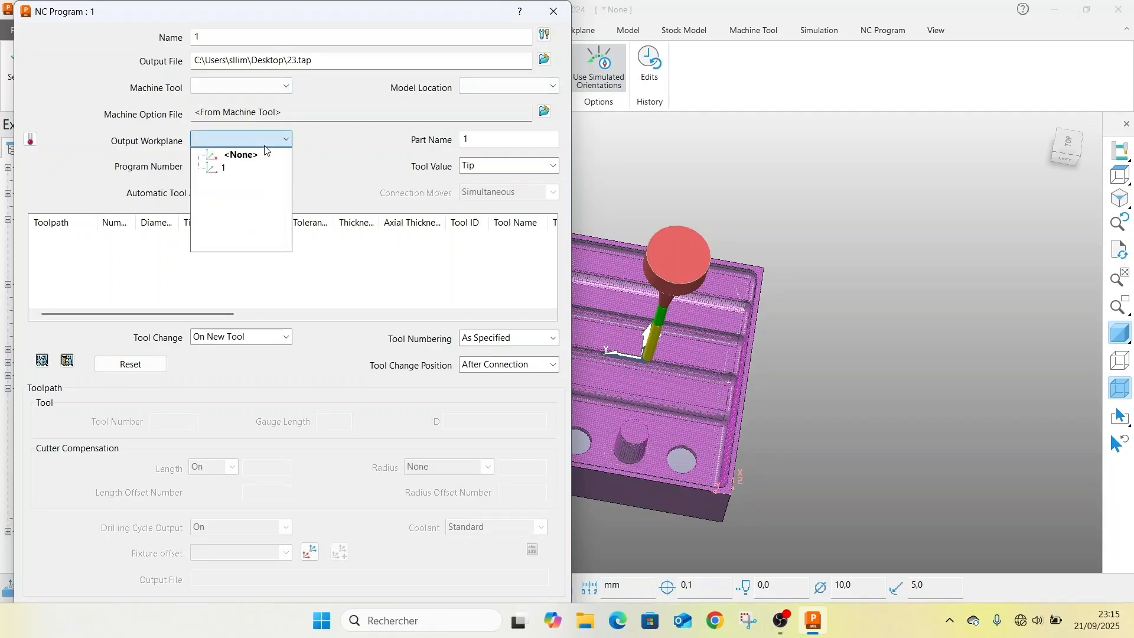
click(208, 176)
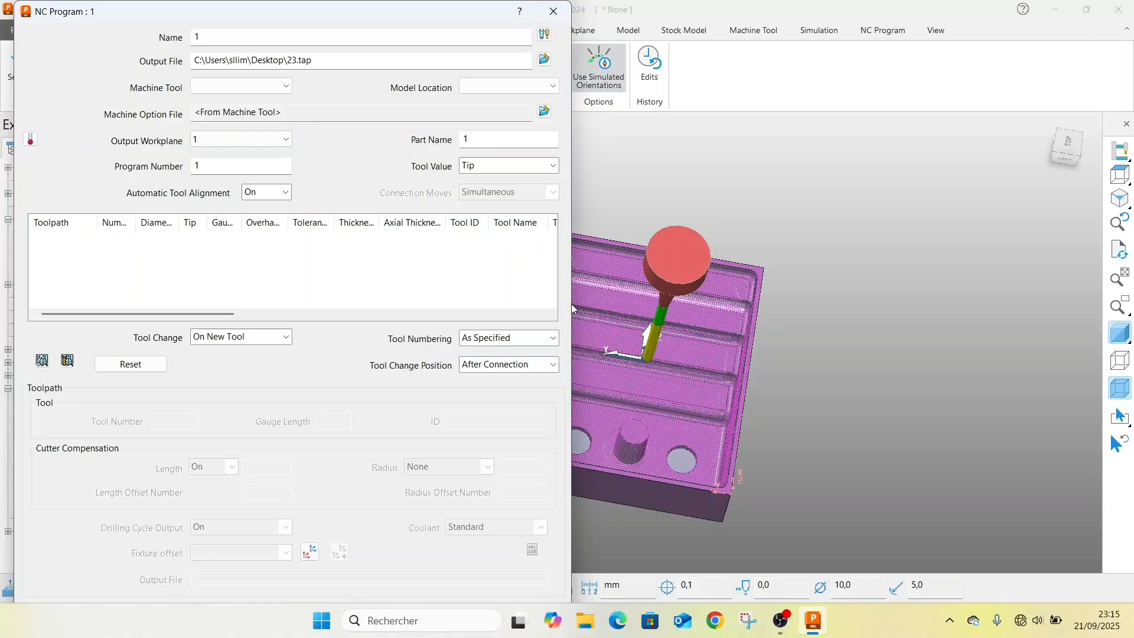
click(499, 339)
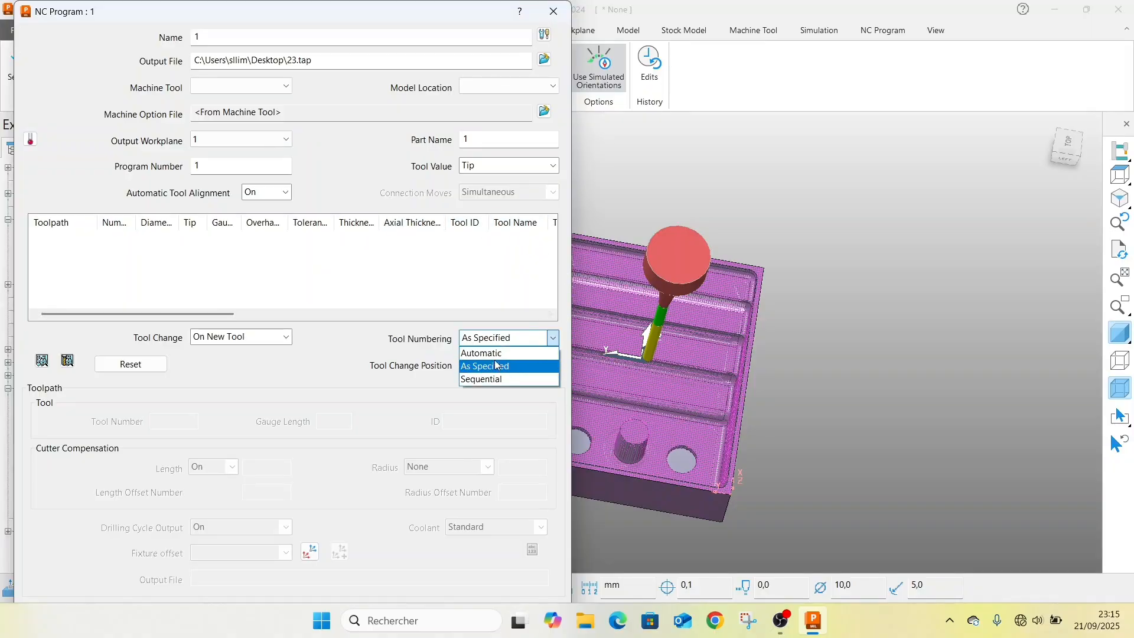
click(489, 353)
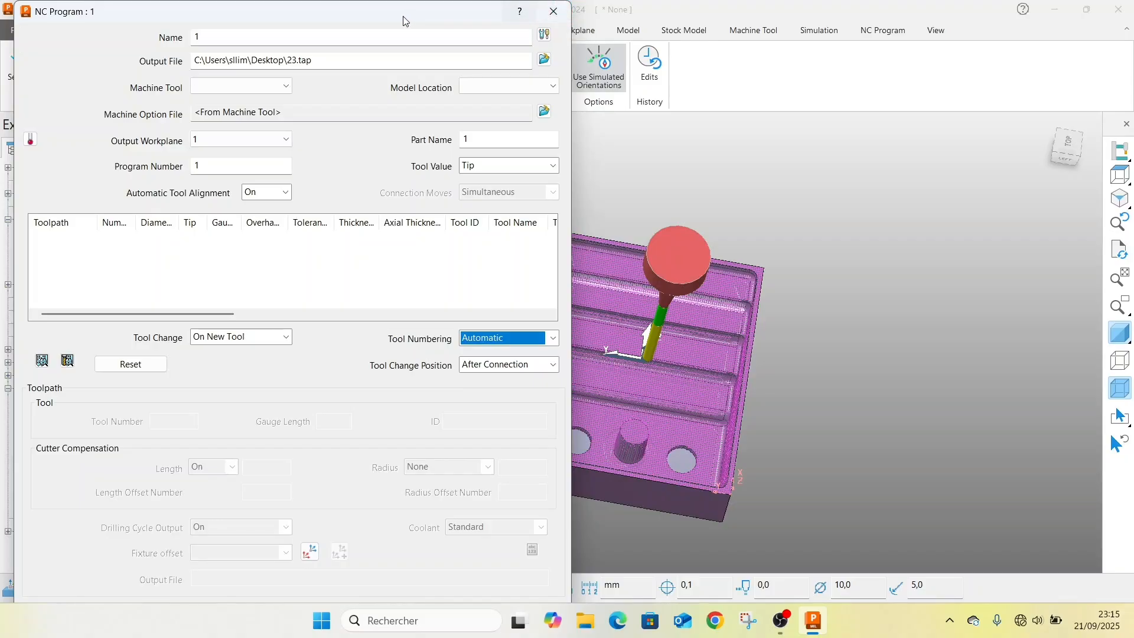
drag(405, 19, 761, 6)
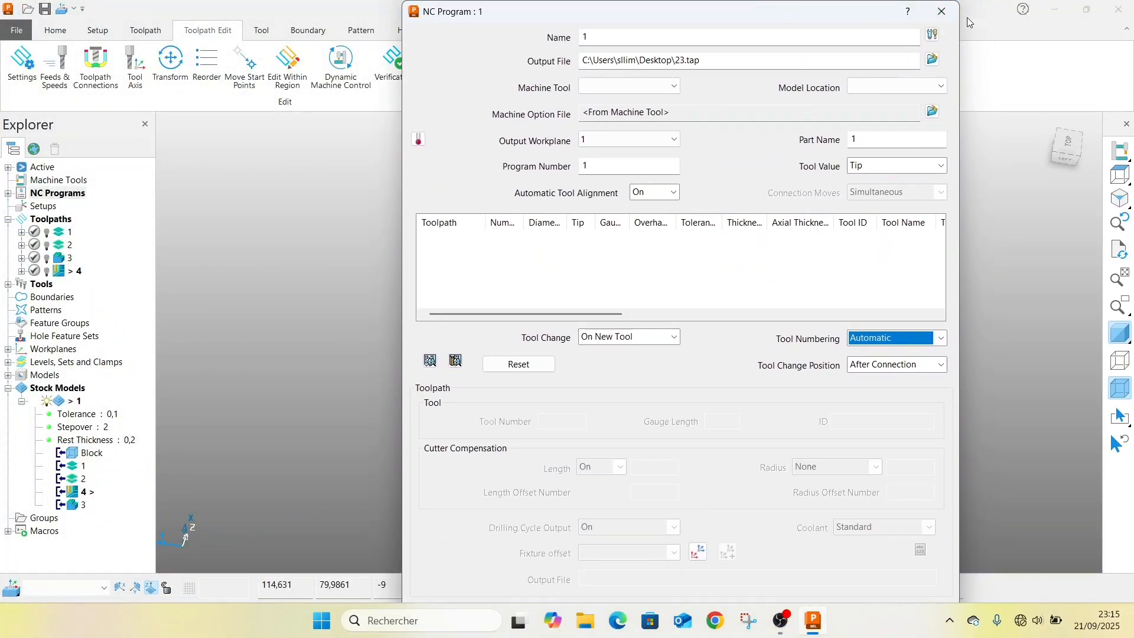
click(942, 11)
- Review the output, toolpath and tool settings of NC program 1 and accept them without changes
right_click(53, 193)
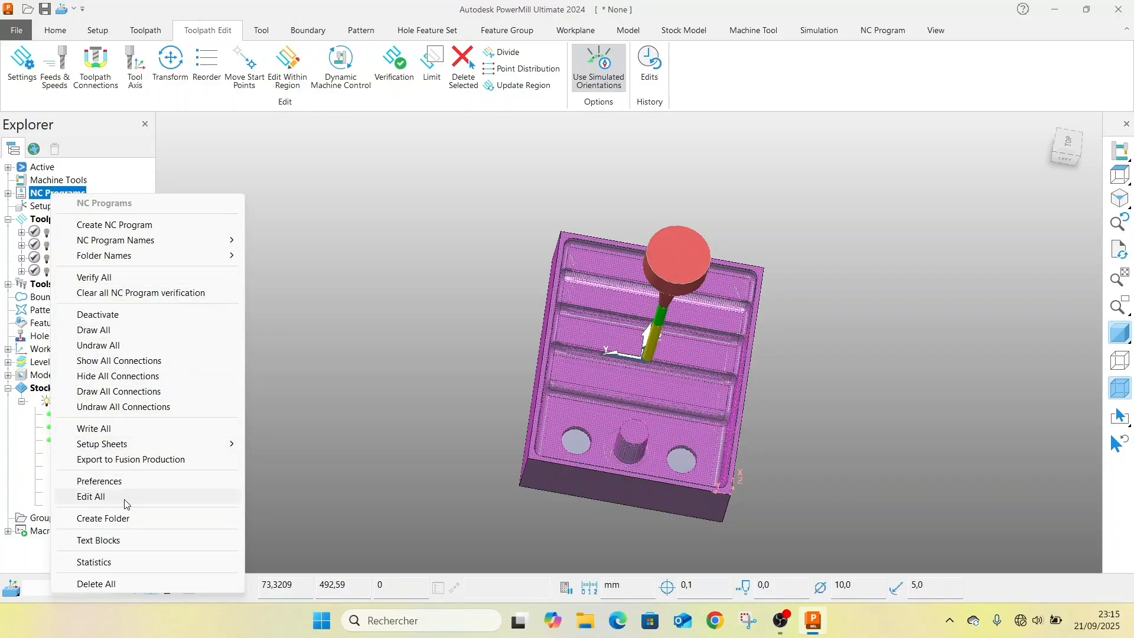
click(18, 197)
right_click(59, 206)
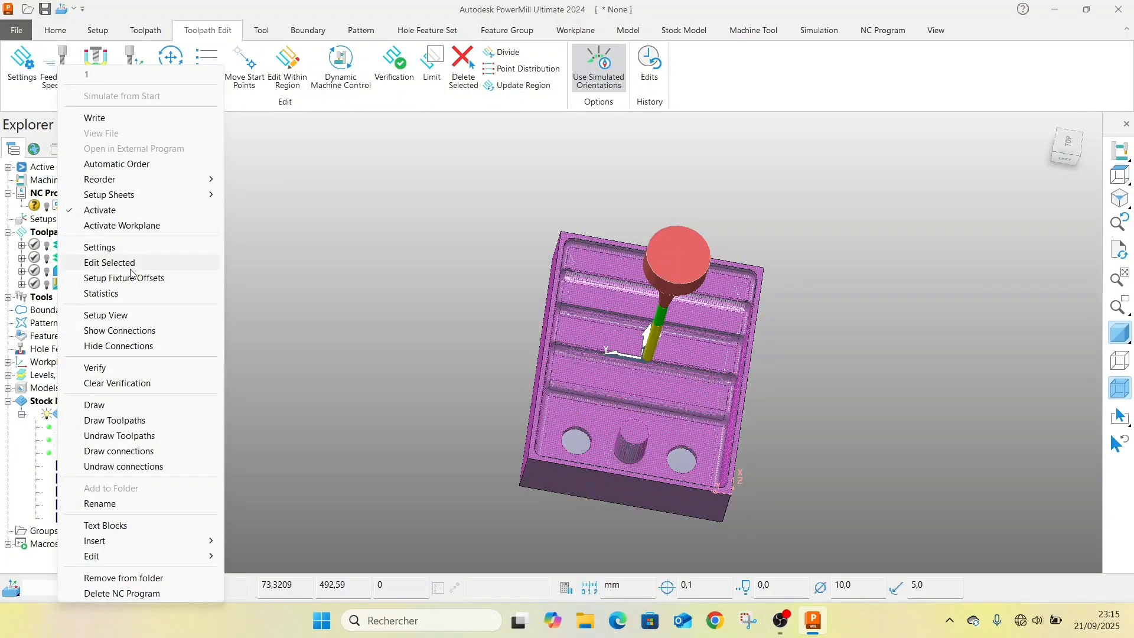
click(112, 262)
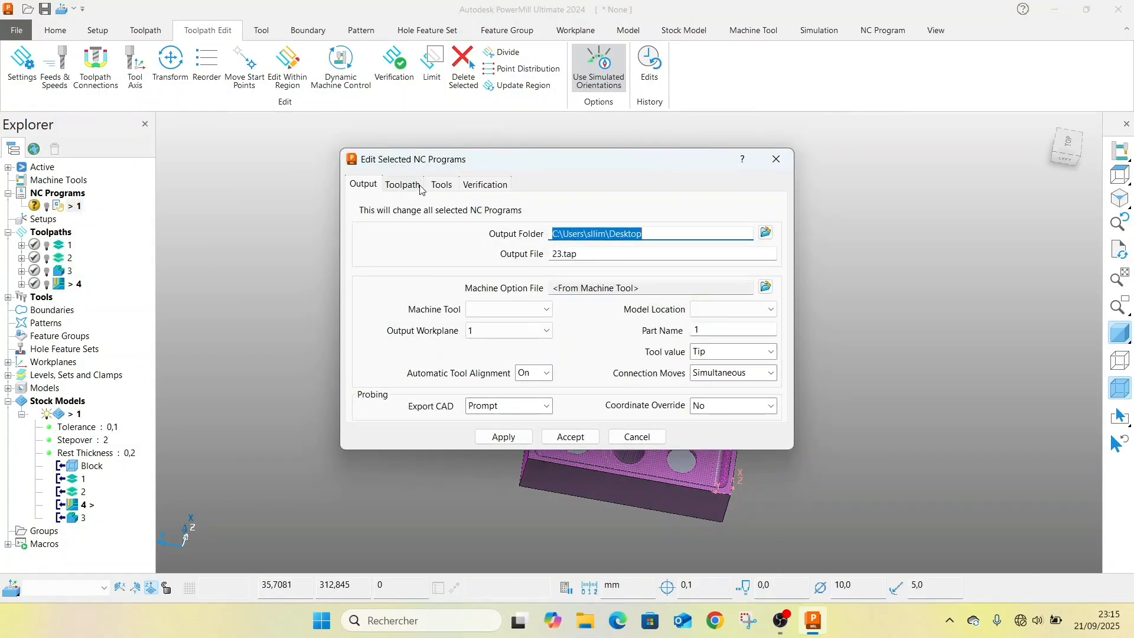
click(510, 442)
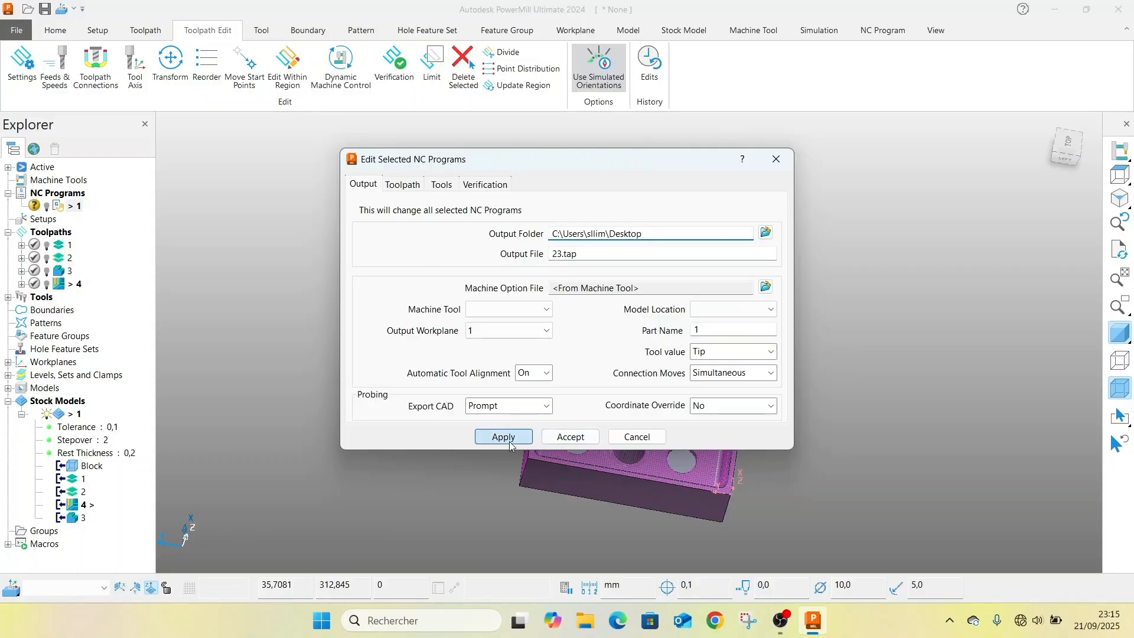
click(403, 186)
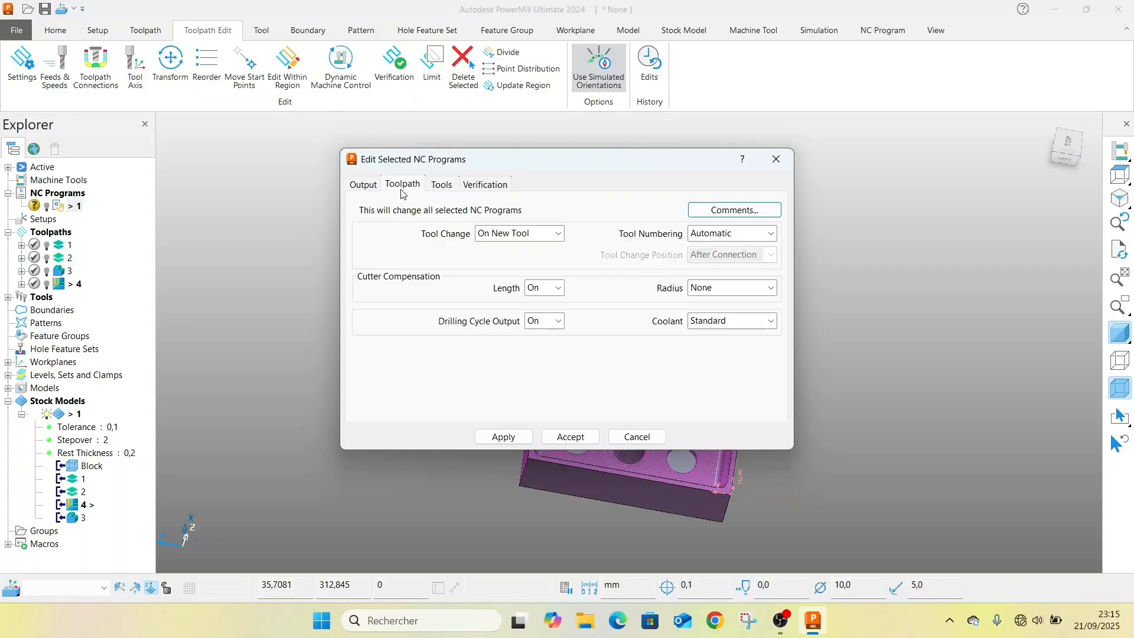
click(446, 188)
click(571, 437)
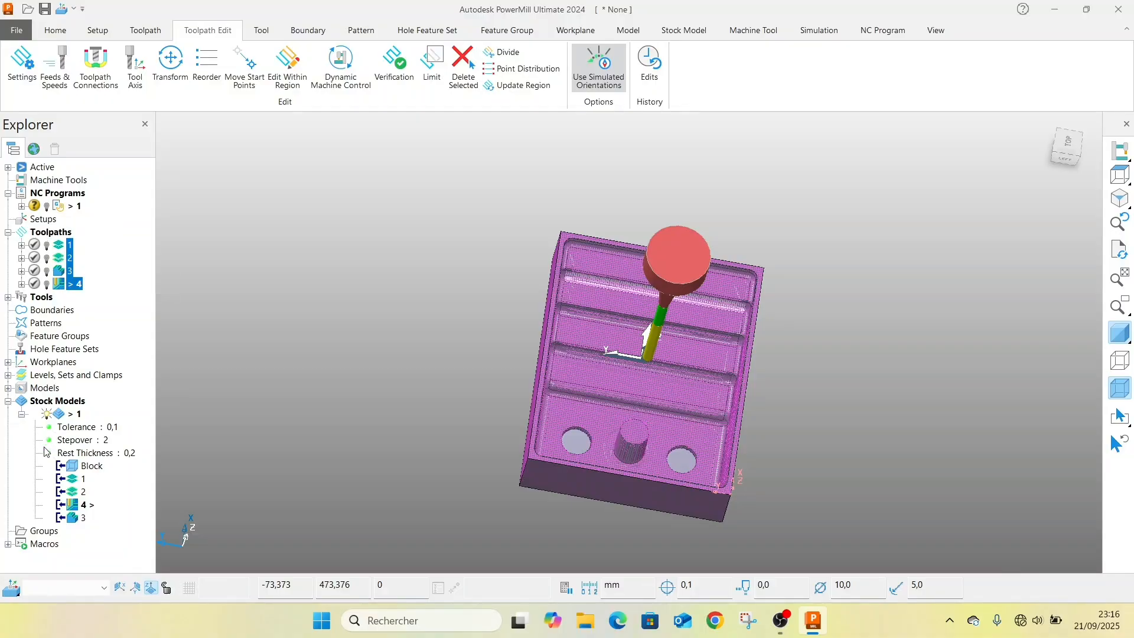
- Hide stock model 1 and load NC program 1 into the simulation from its start
click(47, 416)
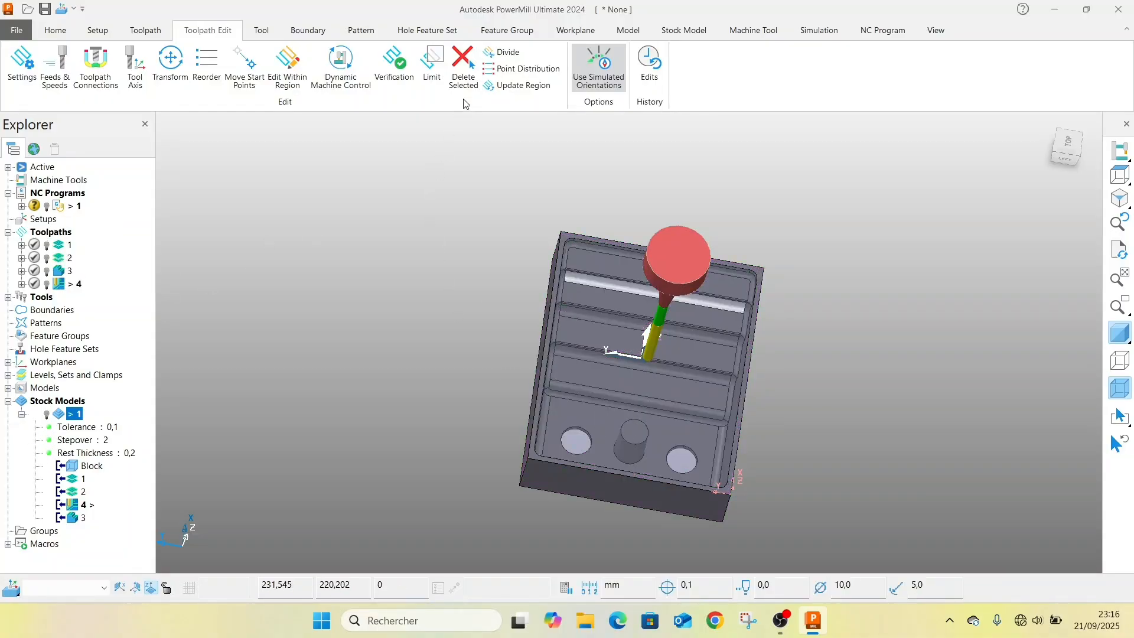
click(22, 206)
right_click(62, 206)
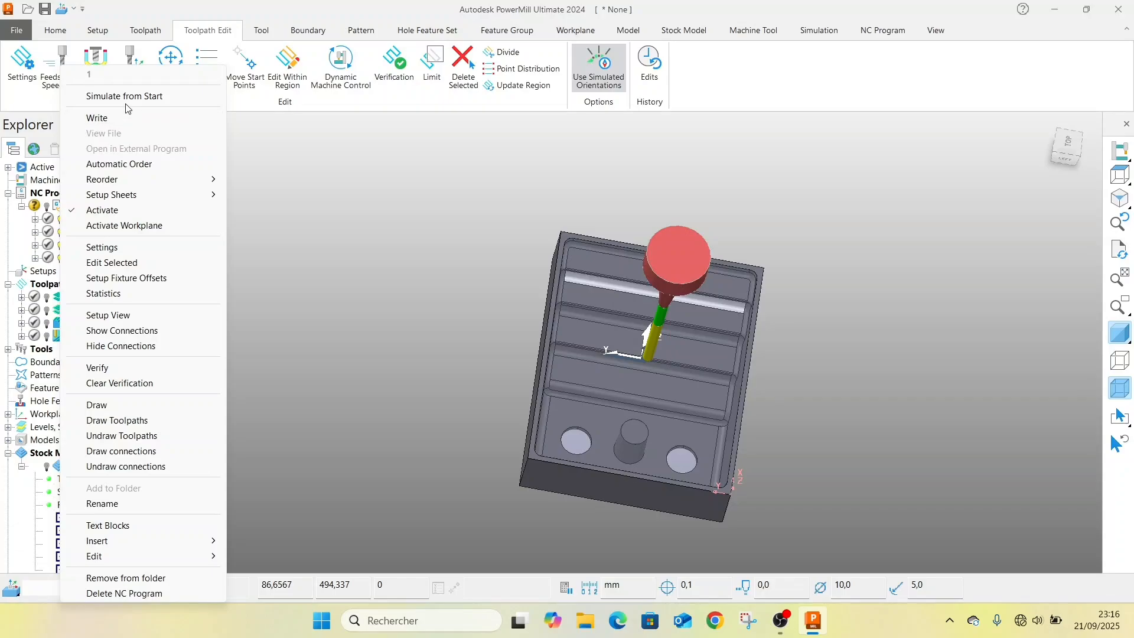
click(129, 98)
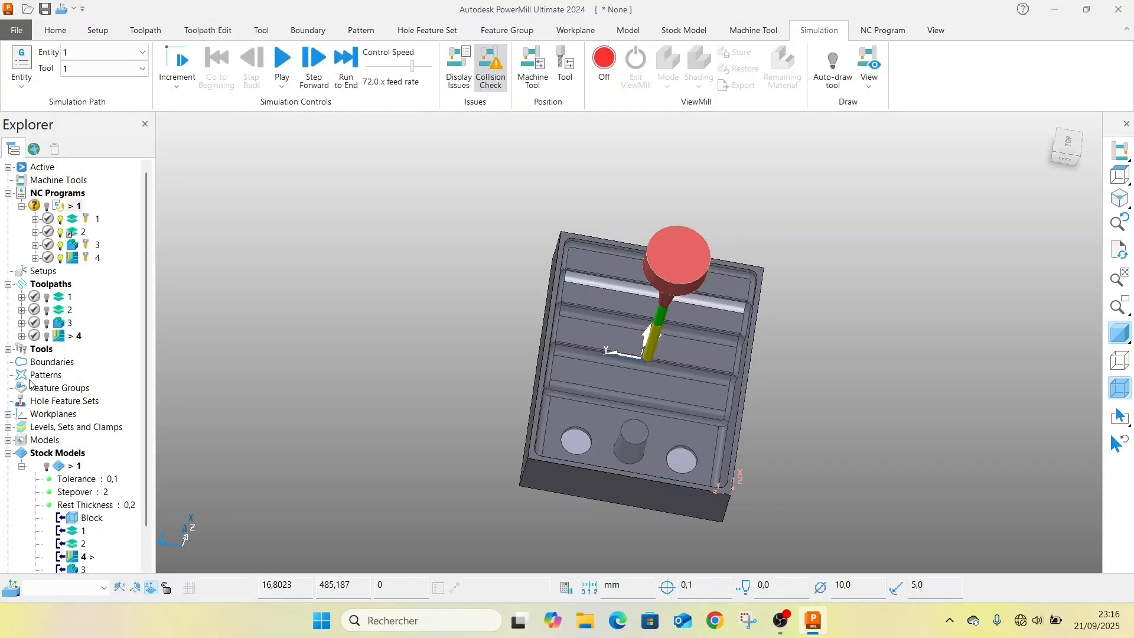
- Display tools 1 and 2 in the graphics view
click(8, 349)
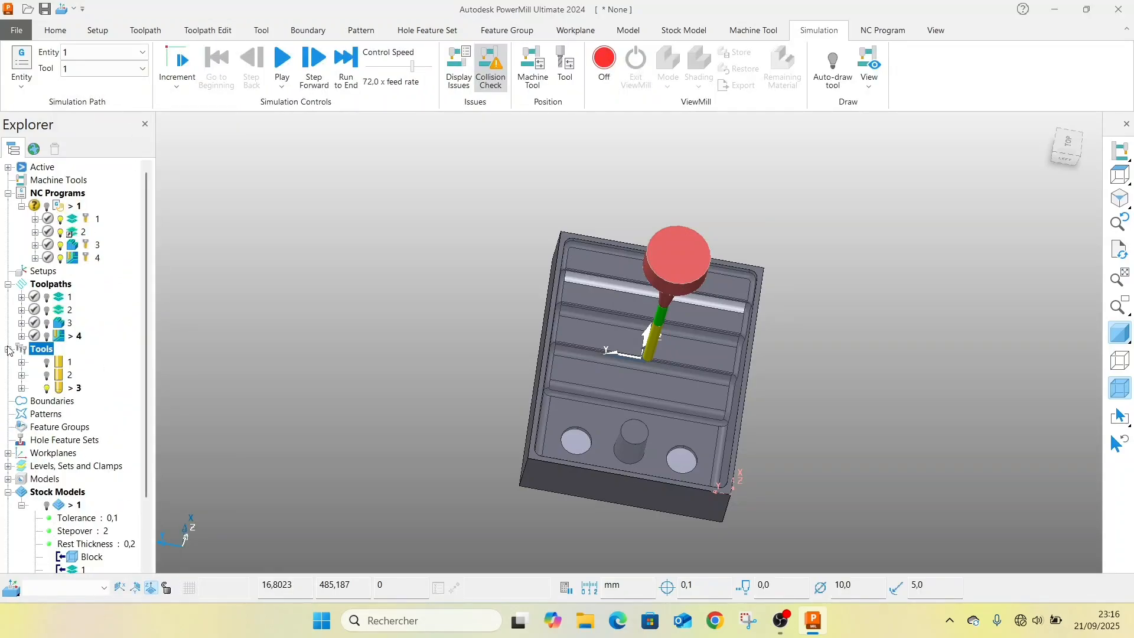
click(47, 375)
click(47, 363)
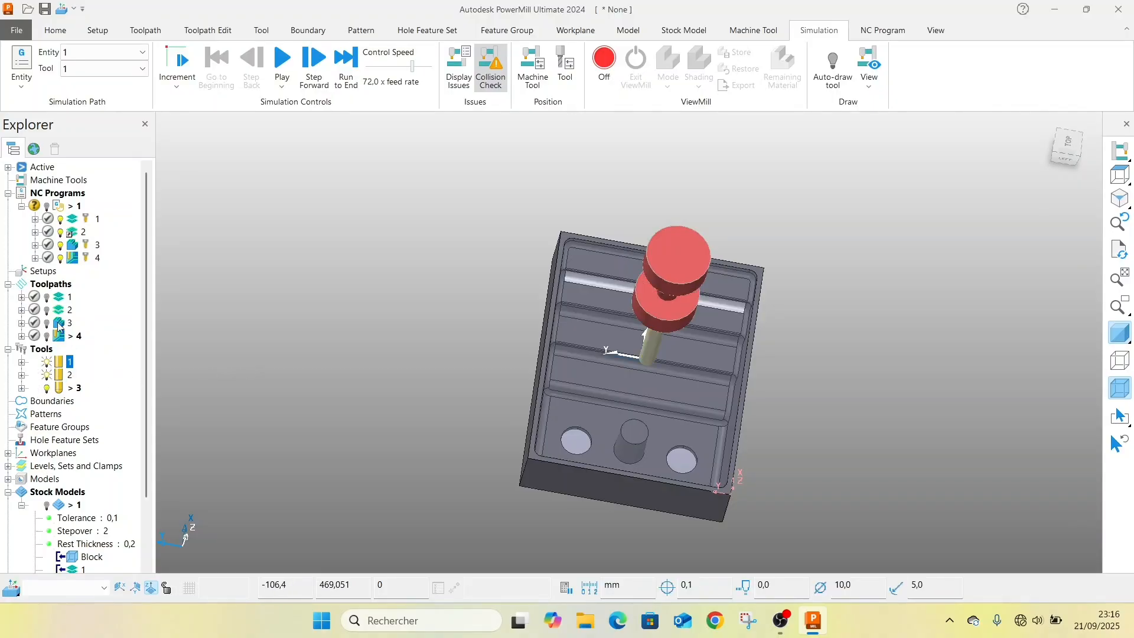
- Turn on ViewMill and play the simulation of NC program 1, acknowledging any warning
click(611, 66)
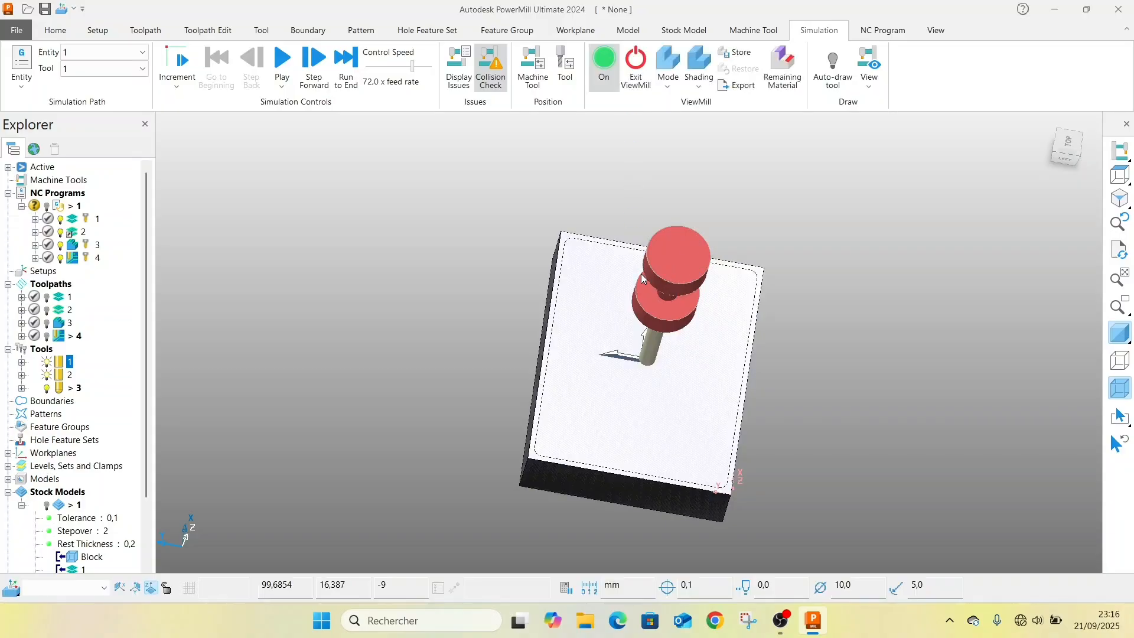
click(278, 70)
middle_drag(775, 532, 992, 380)
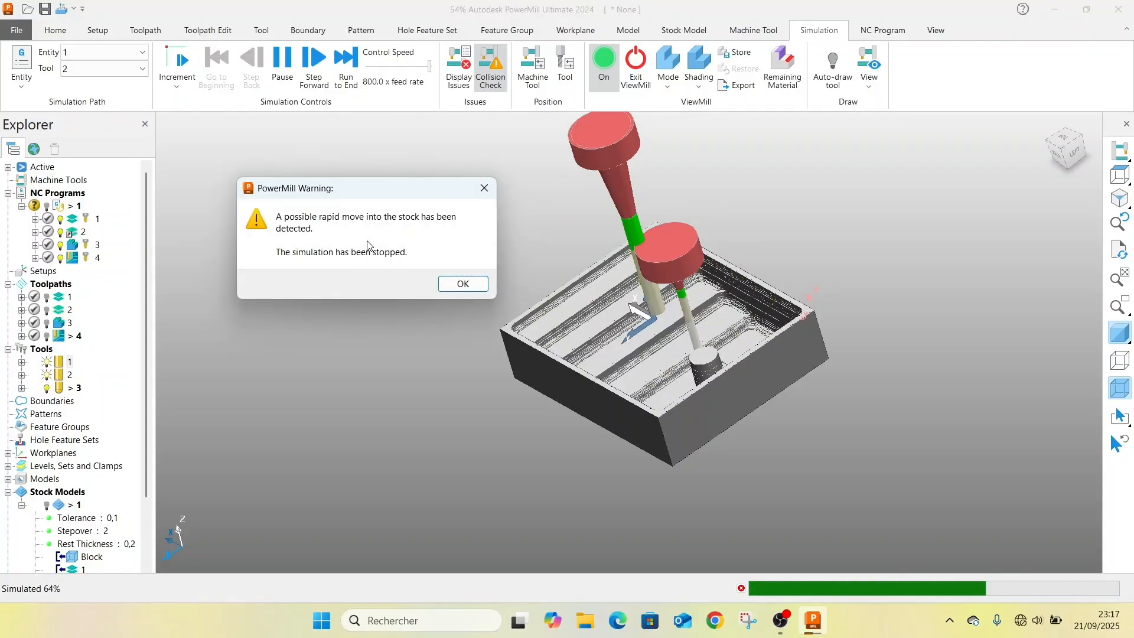
click(469, 288)
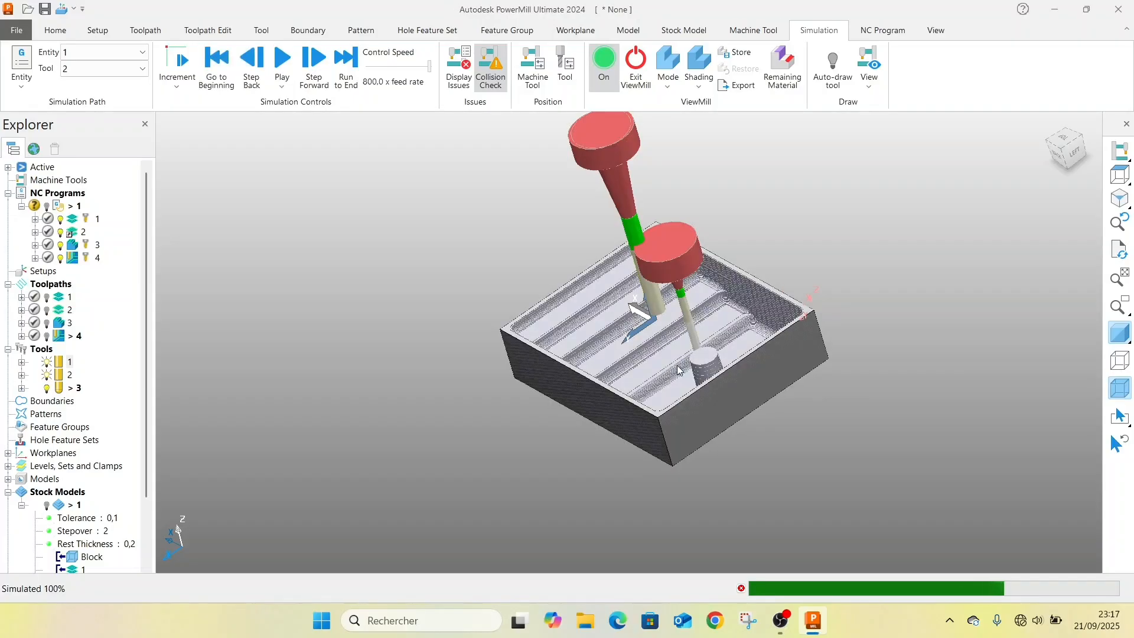
- Examine the cylindrical boss and its surroundings in the simulated stock for rapid moves into material
scroll(800, 381, up, 4)
middle_drag(800, 381, 703, 275)
scroll(695, 355, up, 5)
scroll(708, 283, up, 6)
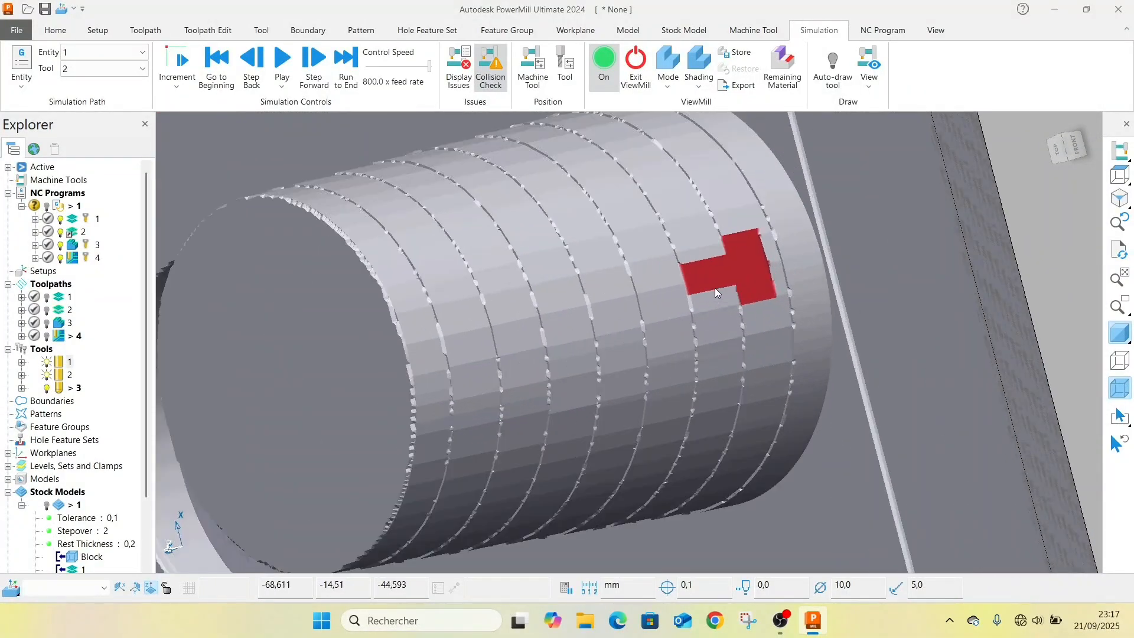
scroll(706, 299, down, 7)
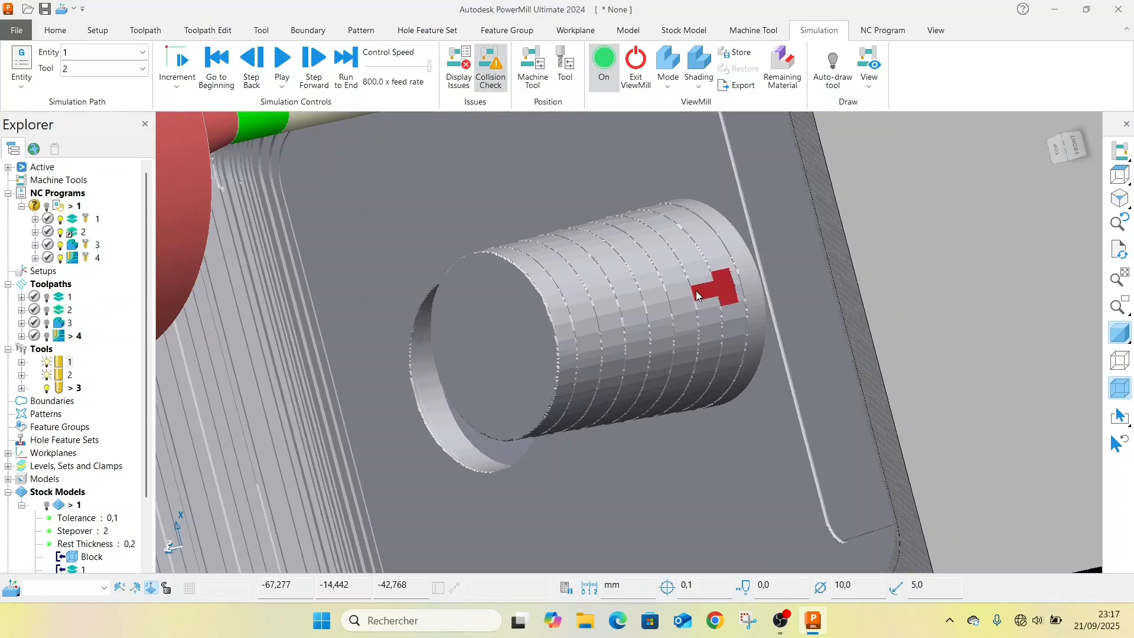
scroll(689, 289, down, 5)
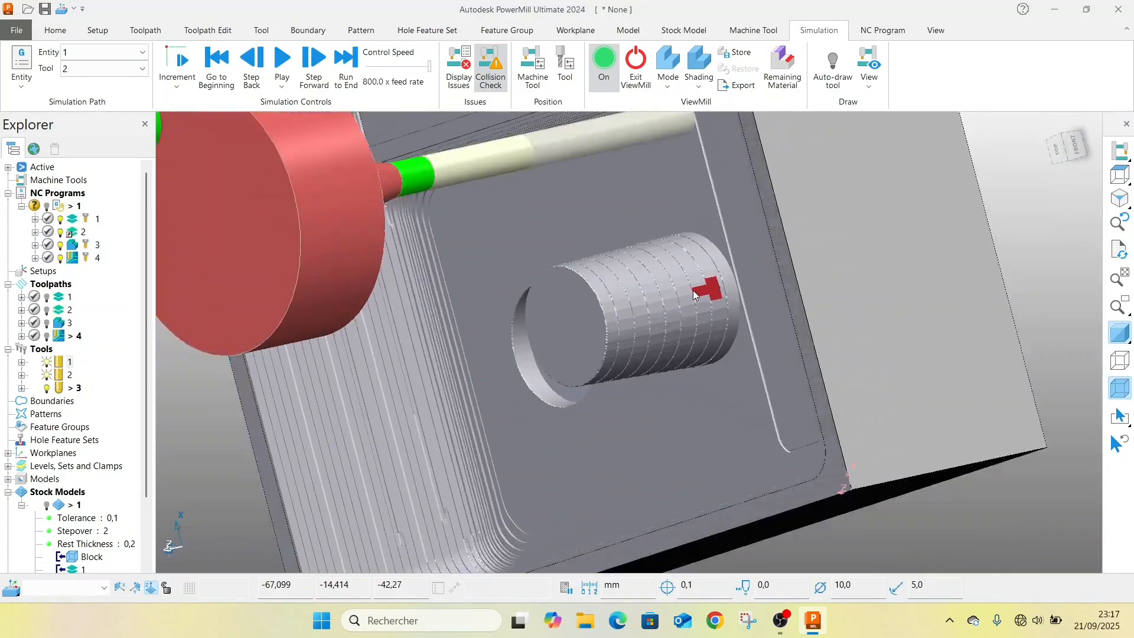
middle_drag(533, 278, 734, 239)
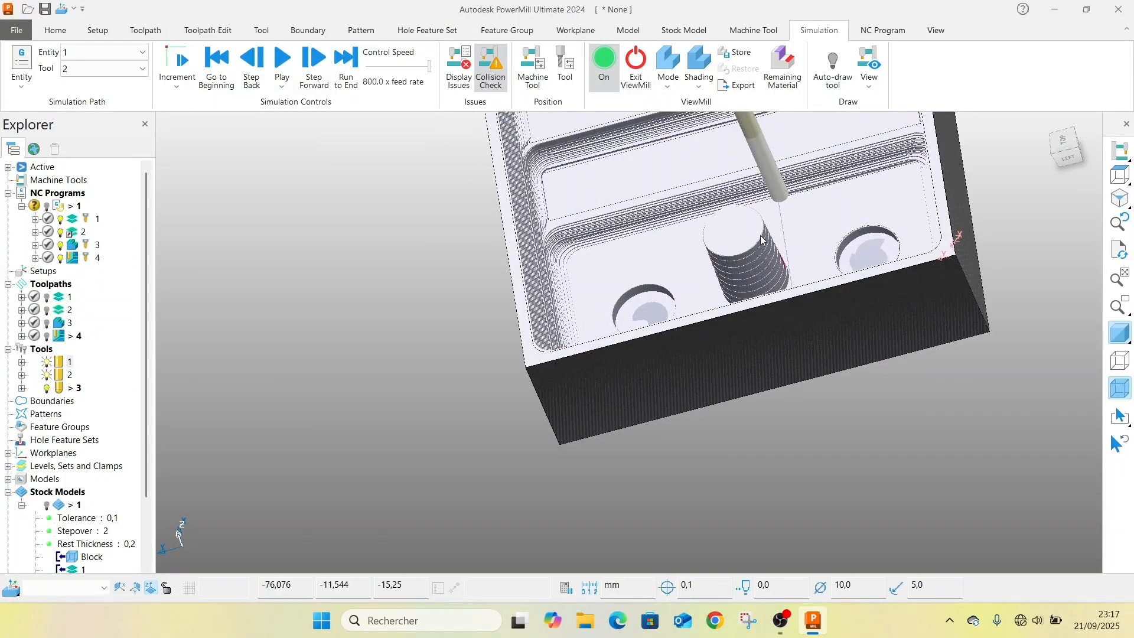
scroll(755, 228, down, 5)
middle_drag(677, 292, 843, 159)
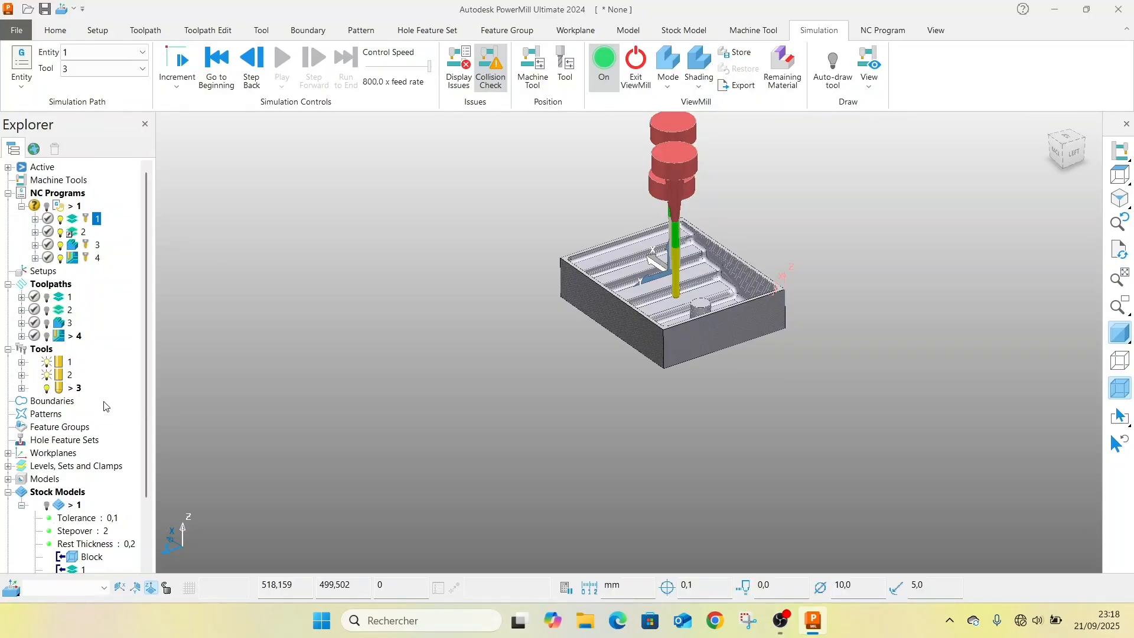
- Review the Corner Clearance settings of toolpath 4 and close them
right_click(71, 341)
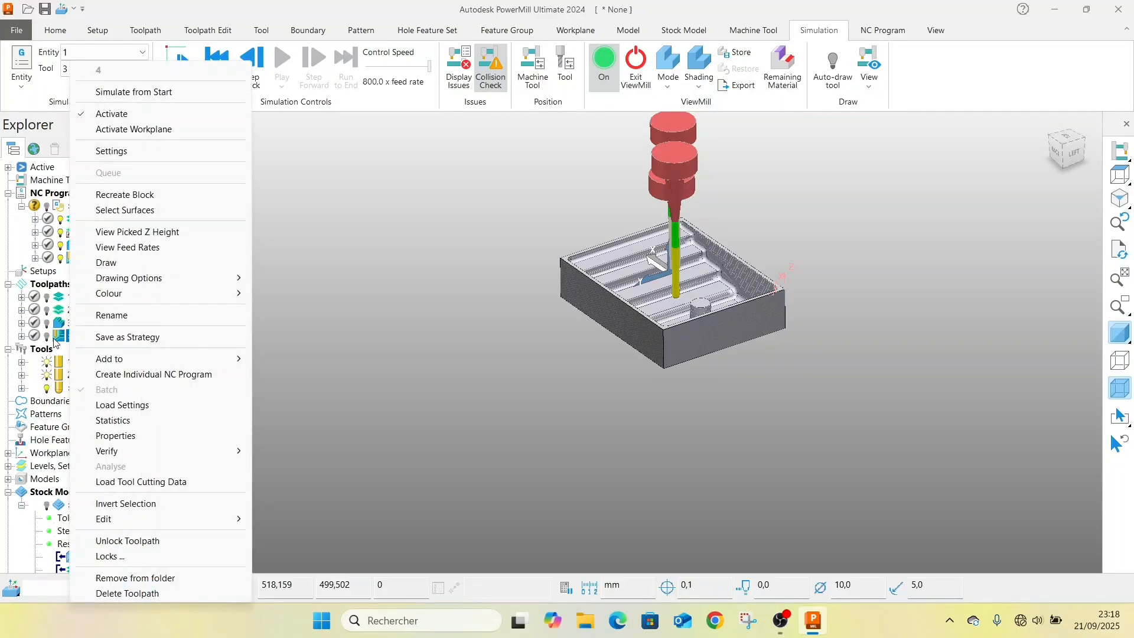
click(111, 152)
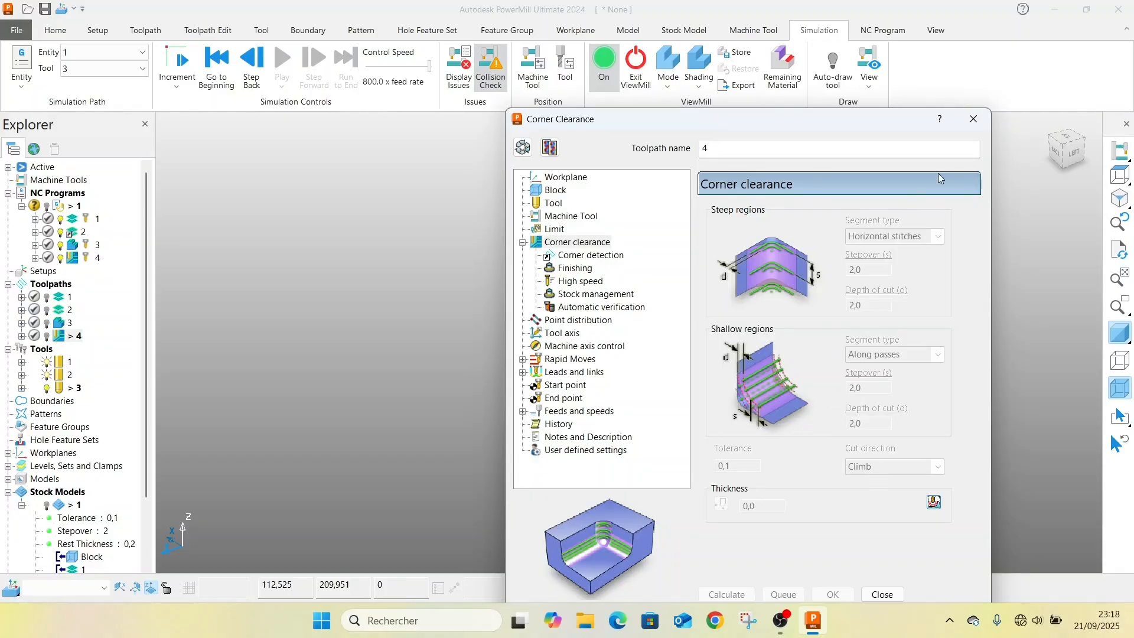
click(975, 121)
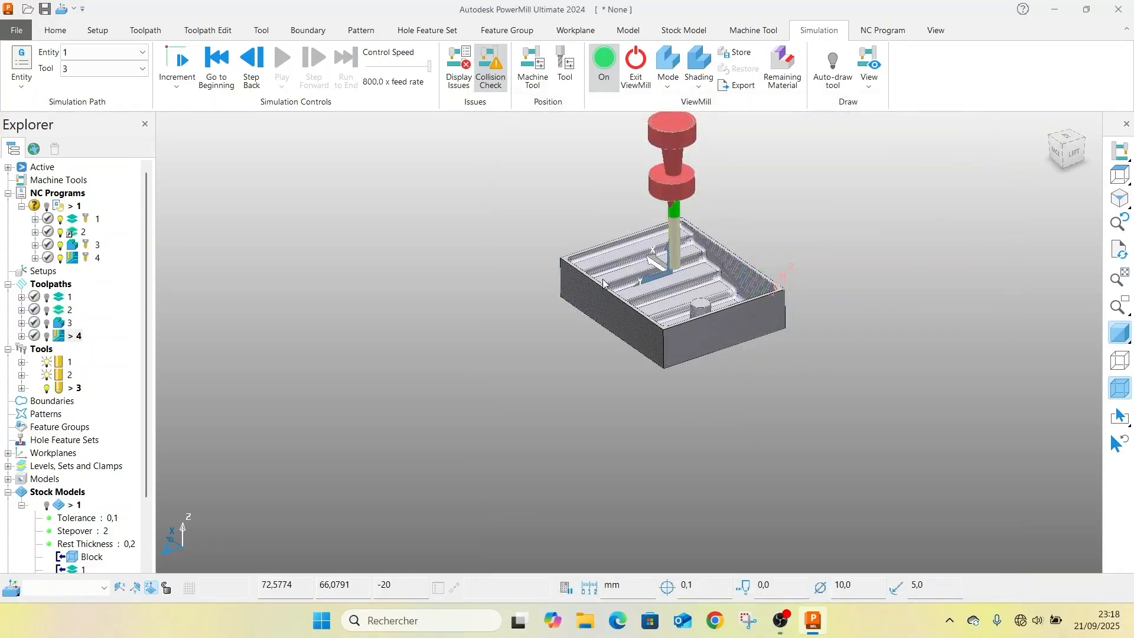
- Examine the pocket's walls, steps and corners in the simulated stock after the complete NC program
scroll(743, 238, up, 5)
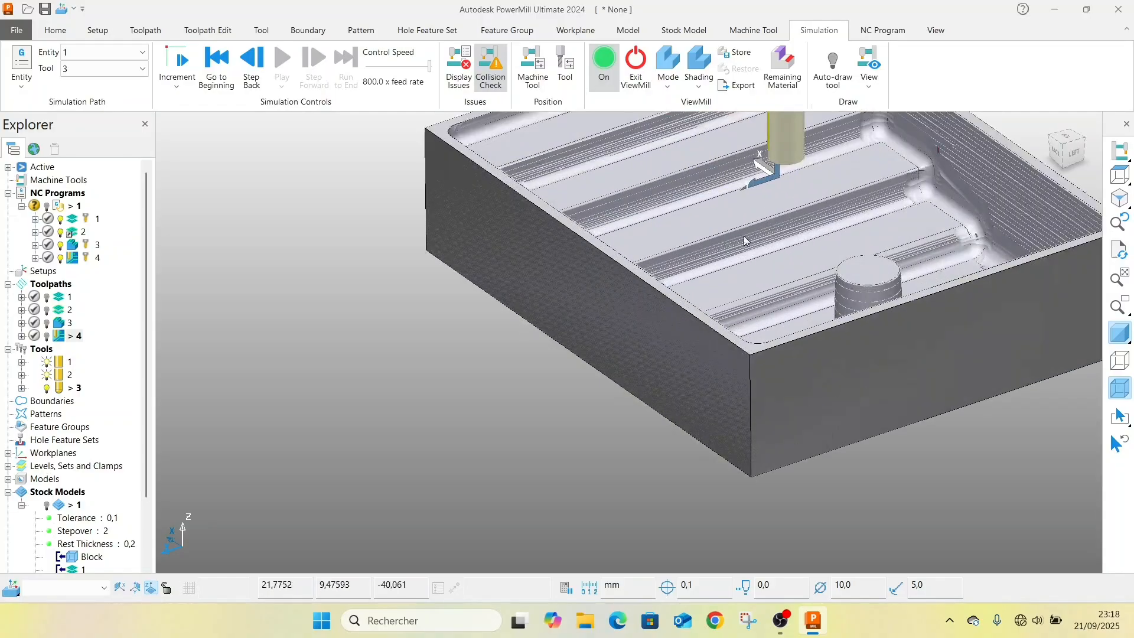
middle_drag(743, 237, 697, 254)
scroll(667, 381, up, 6)
middle_drag(591, 373, 543, 381)
scroll(562, 382, down, 7)
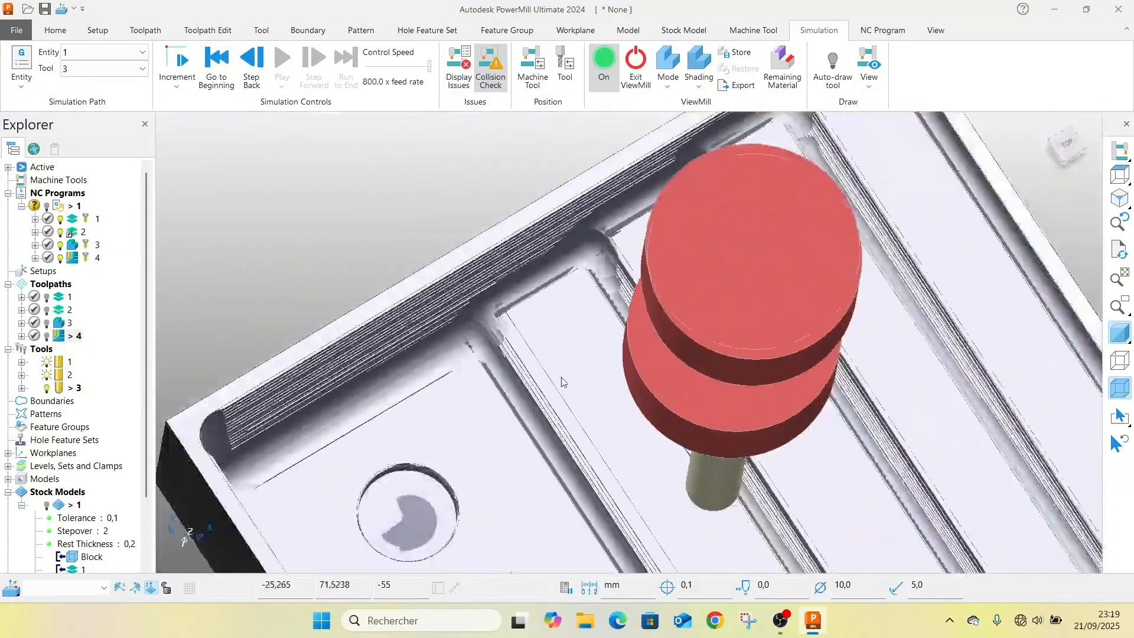
middle_drag(716, 423, 567, 353)
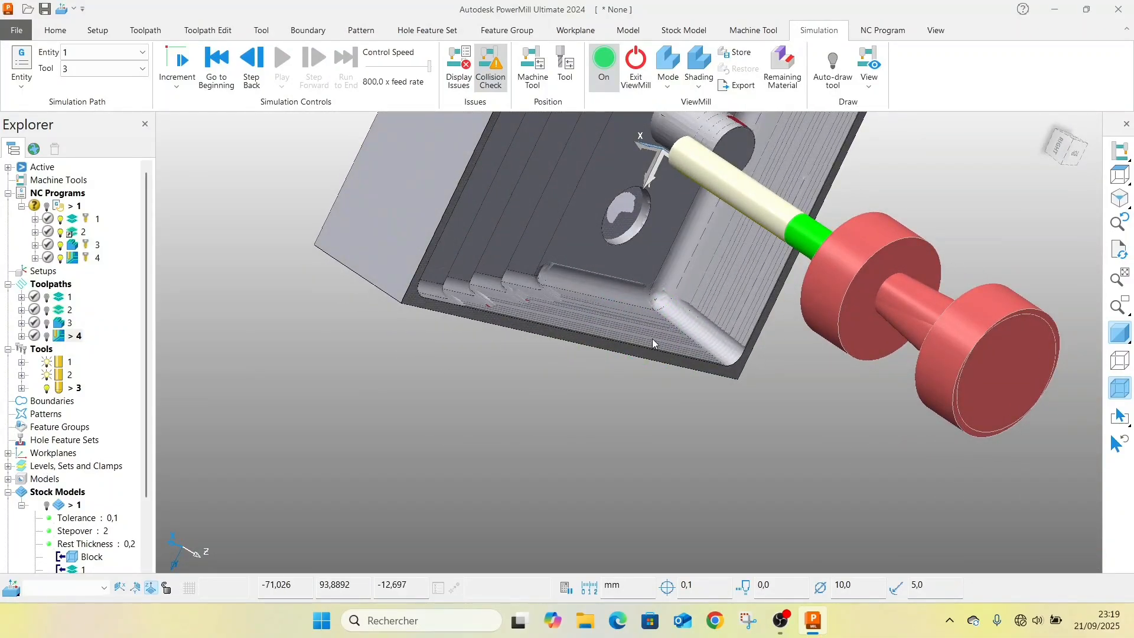
middle_drag(585, 305, 595, 335)
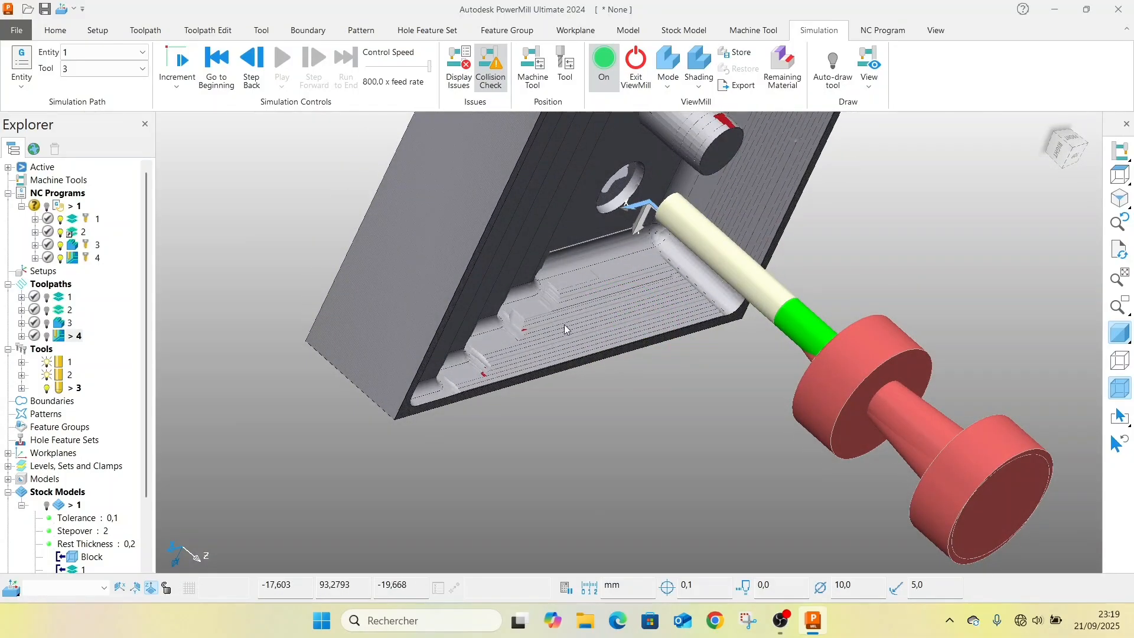
scroll(598, 350, up, 5)
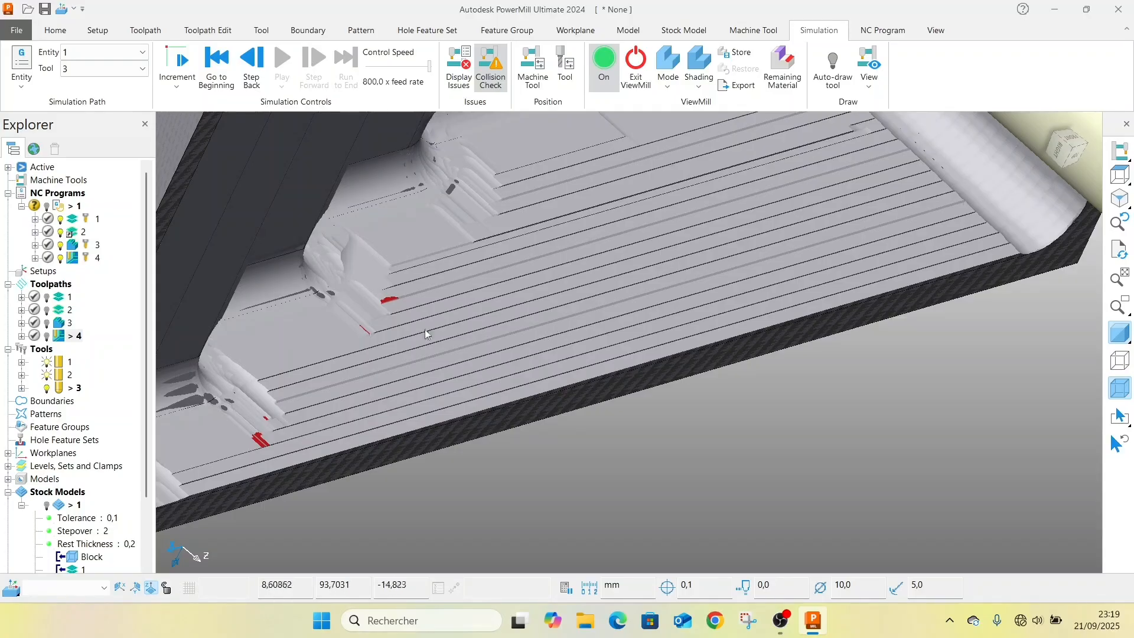
- Try to write NC program 1 to its output file 23.tap
right_click(54, 208)
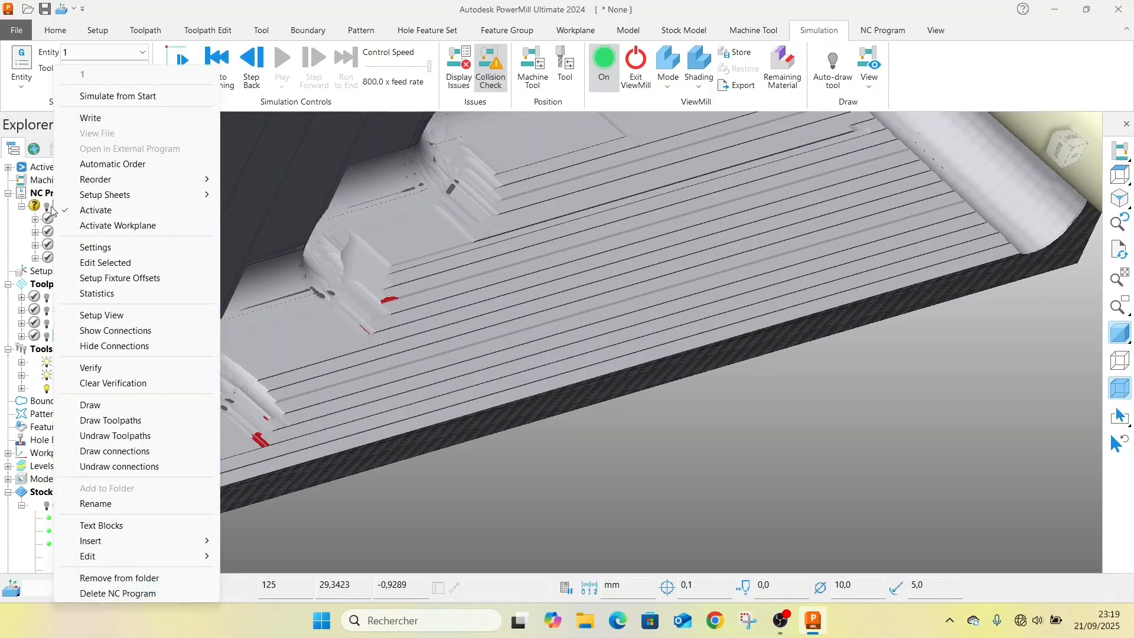
click(91, 118)
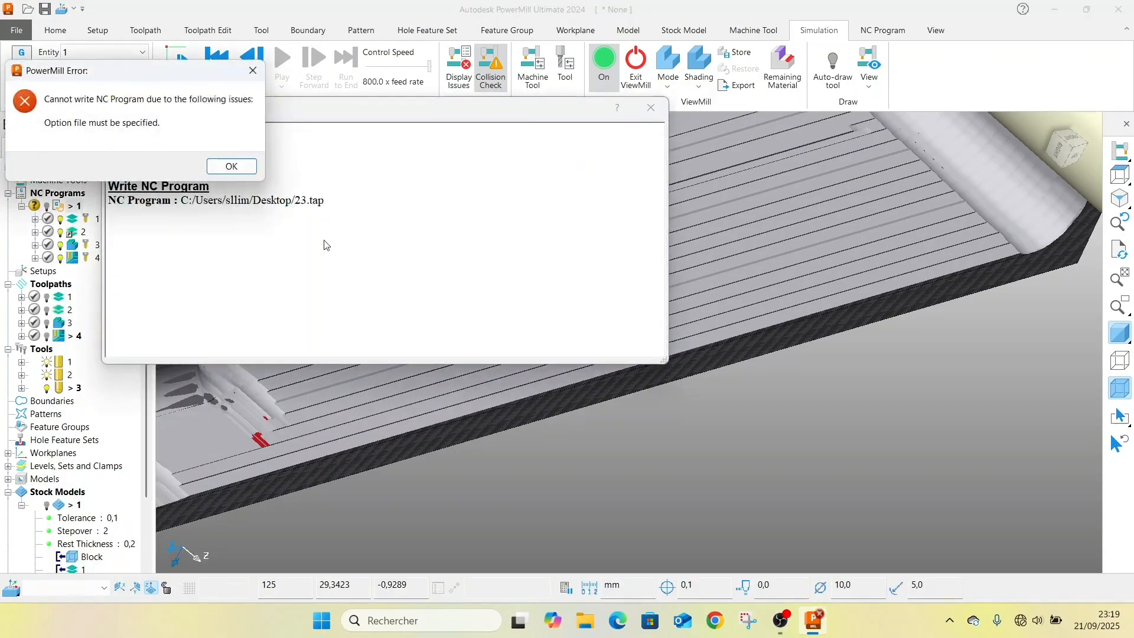
- Dismiss the write error and assign the Fanuc machine option file to NC program 1
click(231, 166)
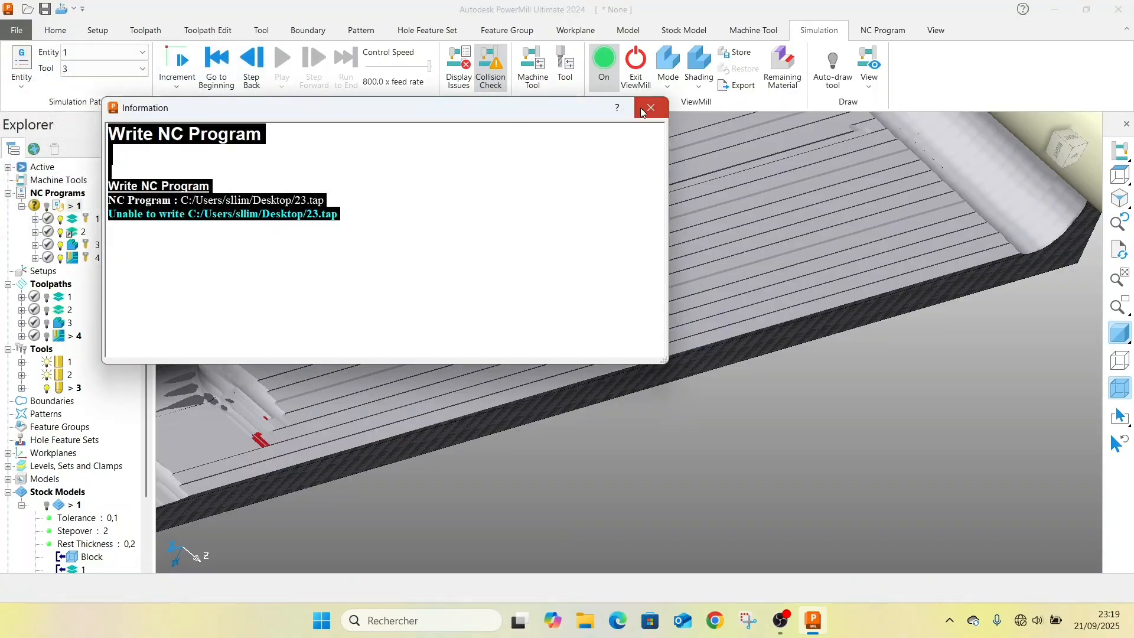
right_click(55, 208)
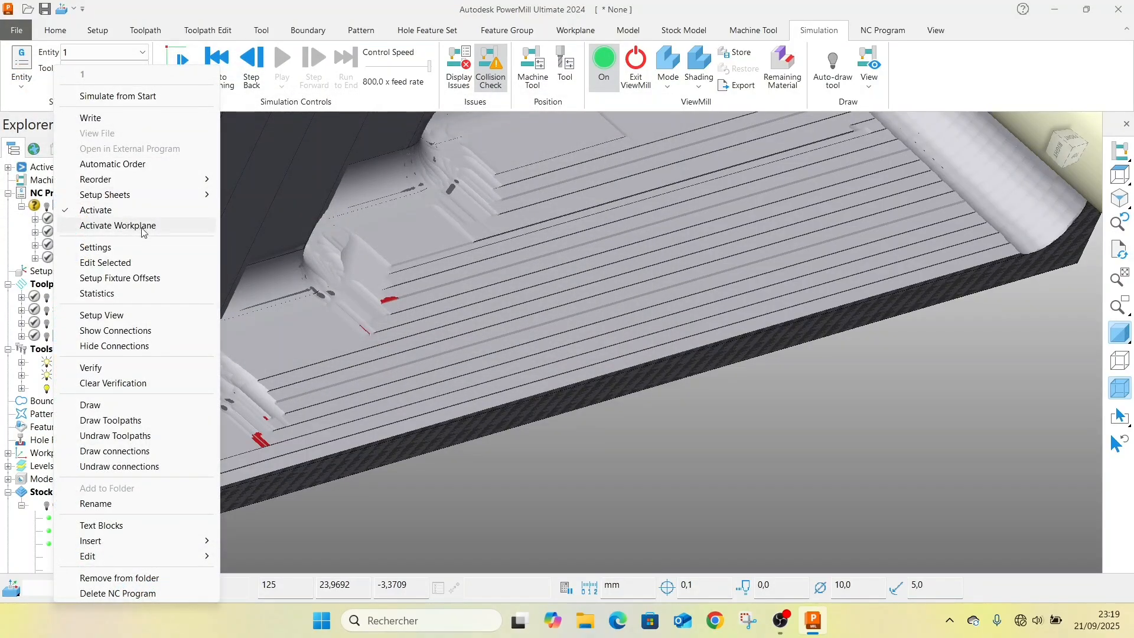
click(105, 262)
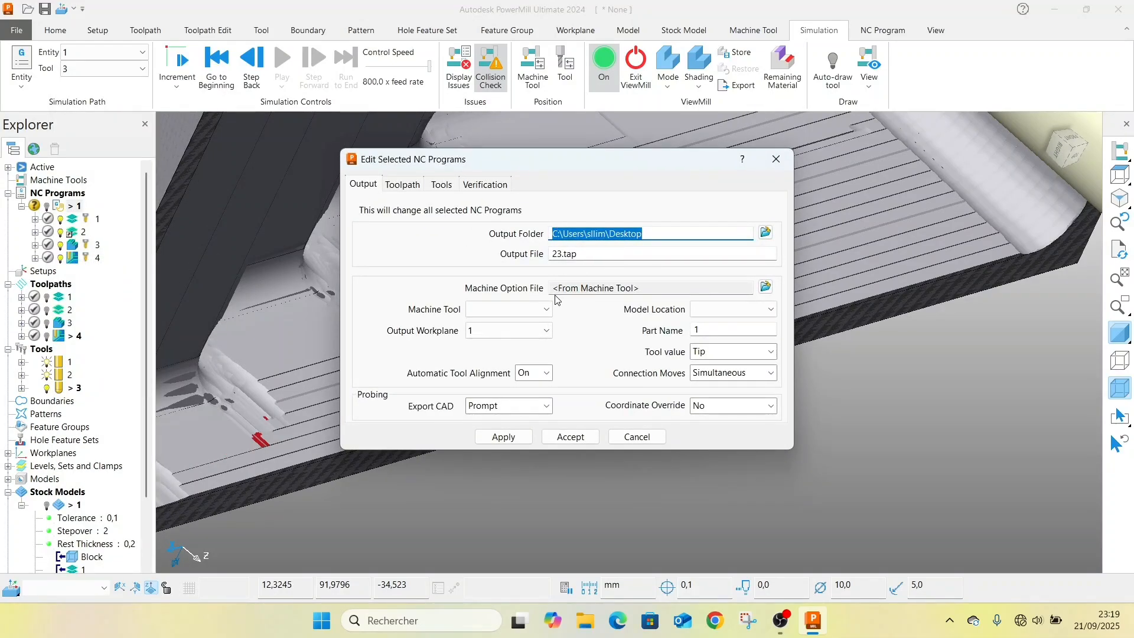
click(765, 288)
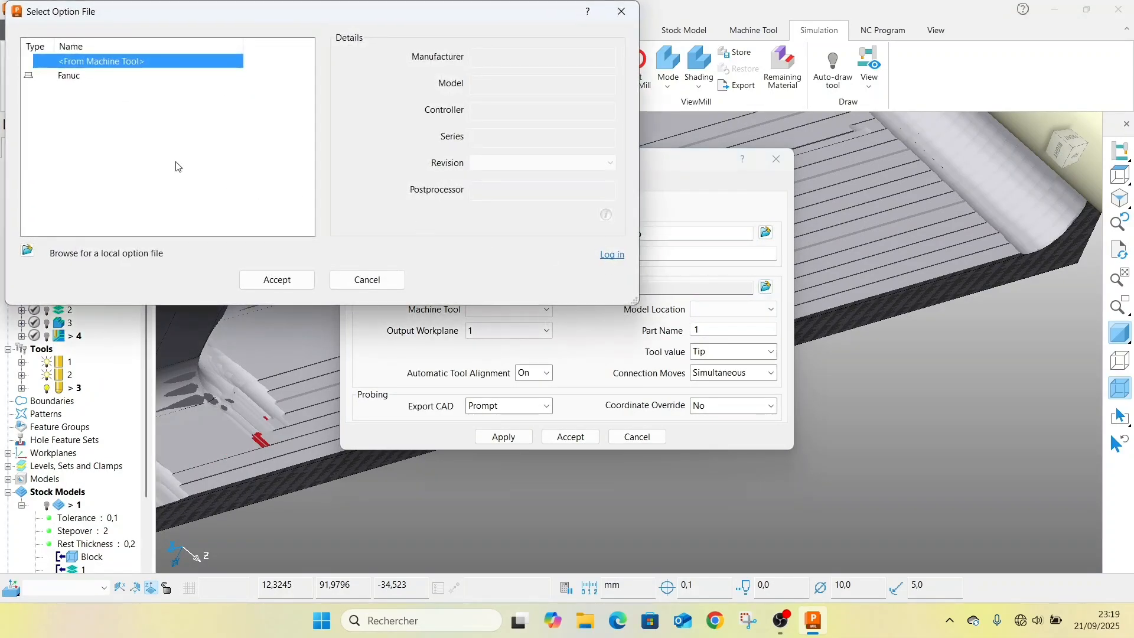
click(58, 76)
click(275, 279)
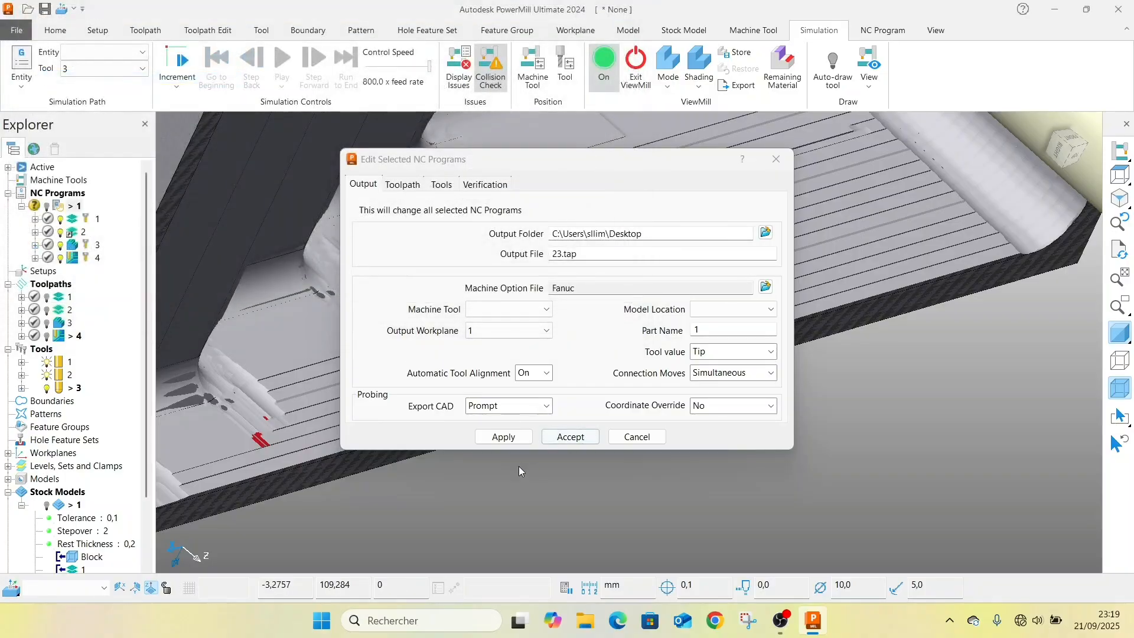
click(503, 437)
click(570, 437)
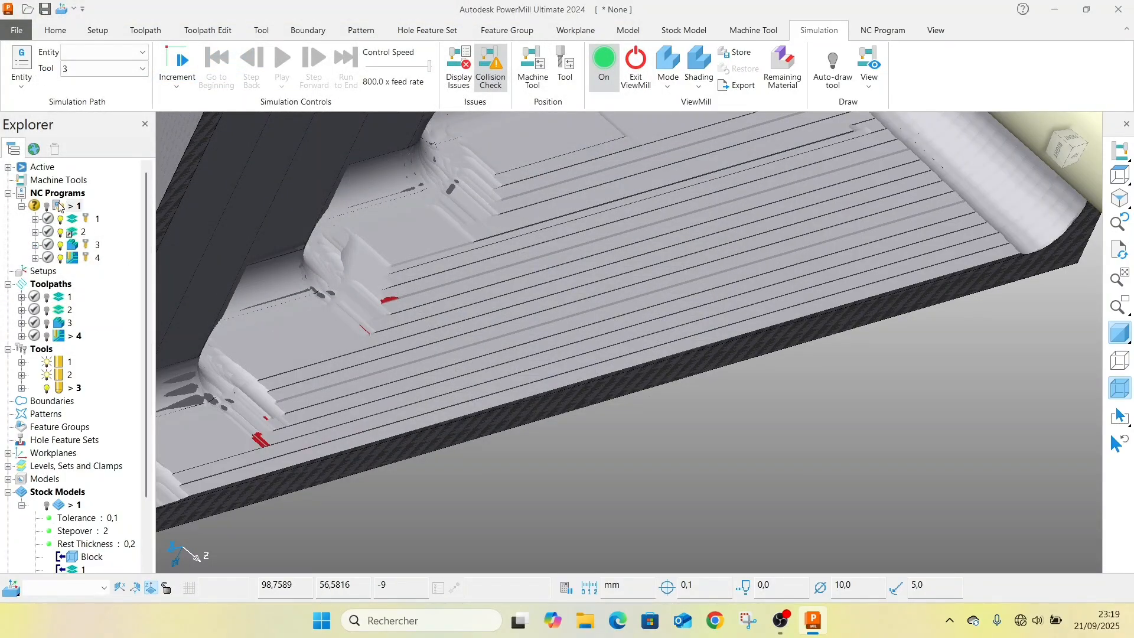
- Write NC program 1 to 23.tap and close the postprocessing report
right_click(59, 206)
click(108, 118)
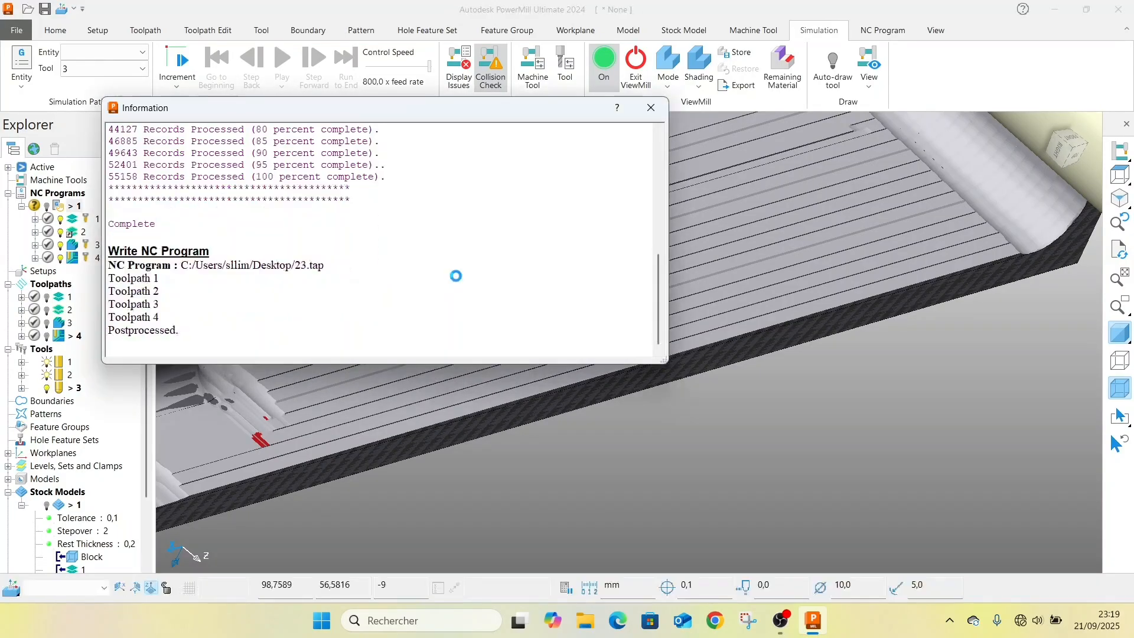
click(651, 108)
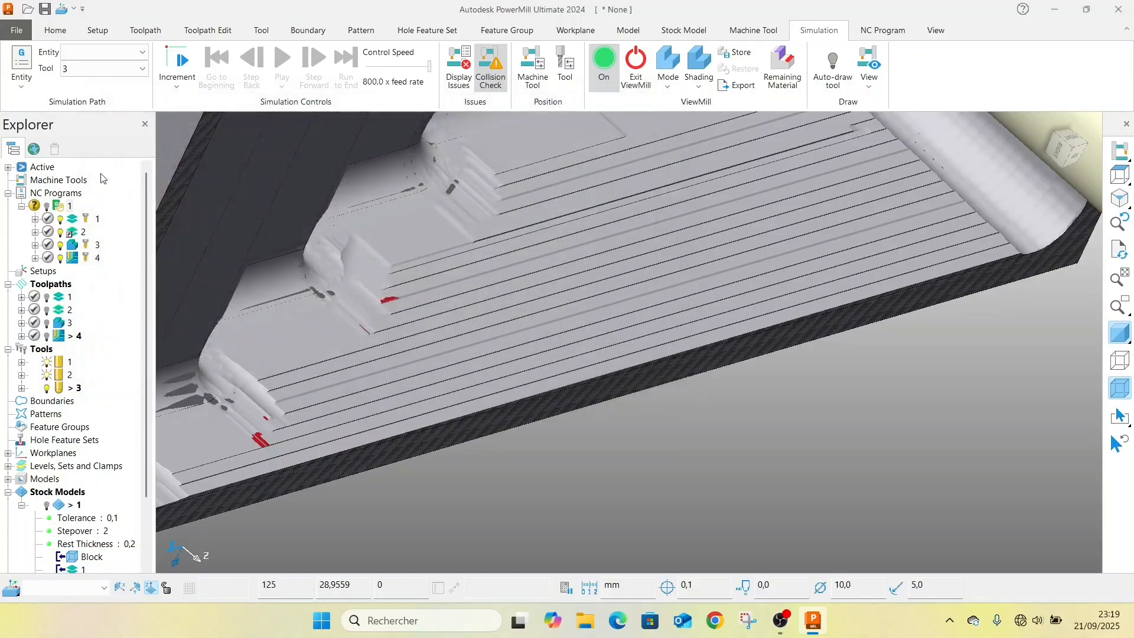
- Open the written 23.tap in the external text editor, review its header, tool list and G-code, and close it
right_click(65, 206)
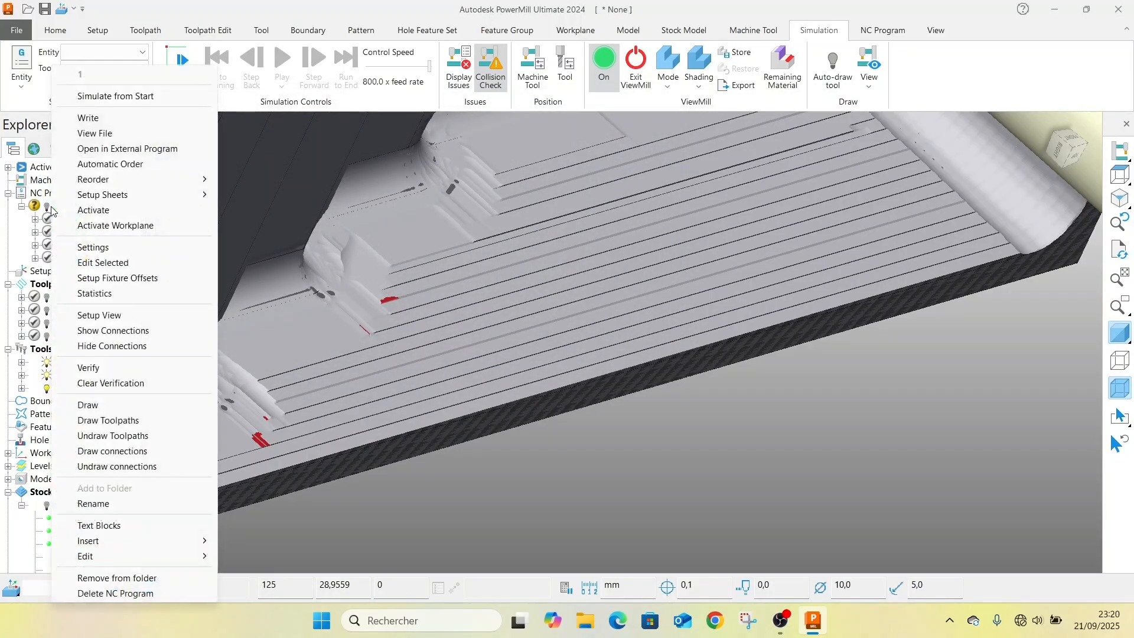
click(116, 149)
scroll(289, 348, down, 15)
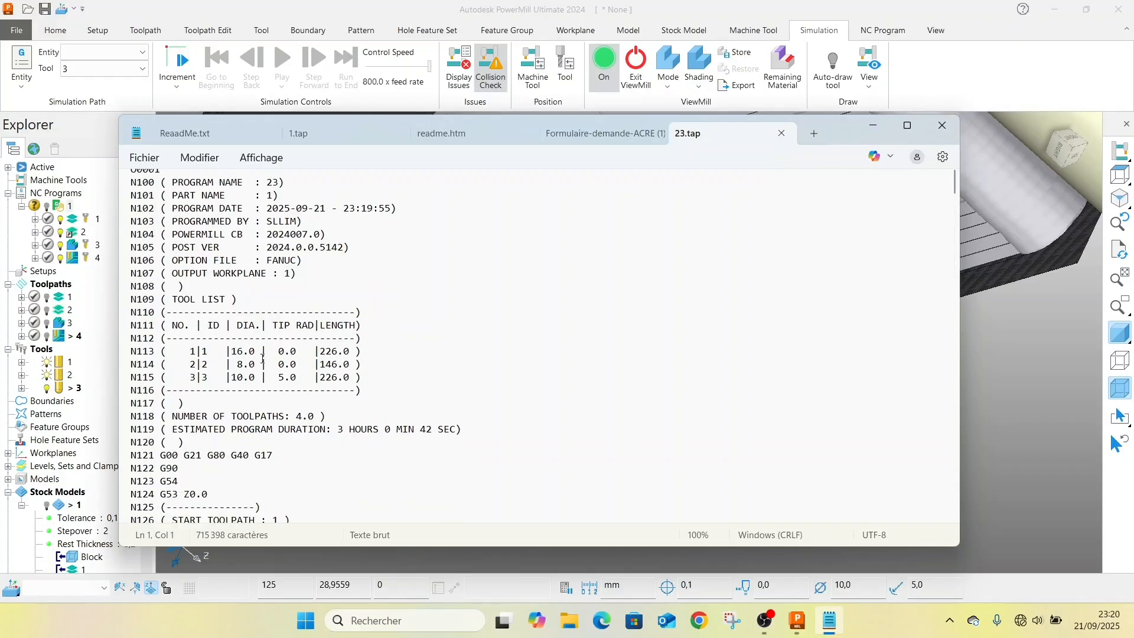
scroll(289, 348, down, 20)
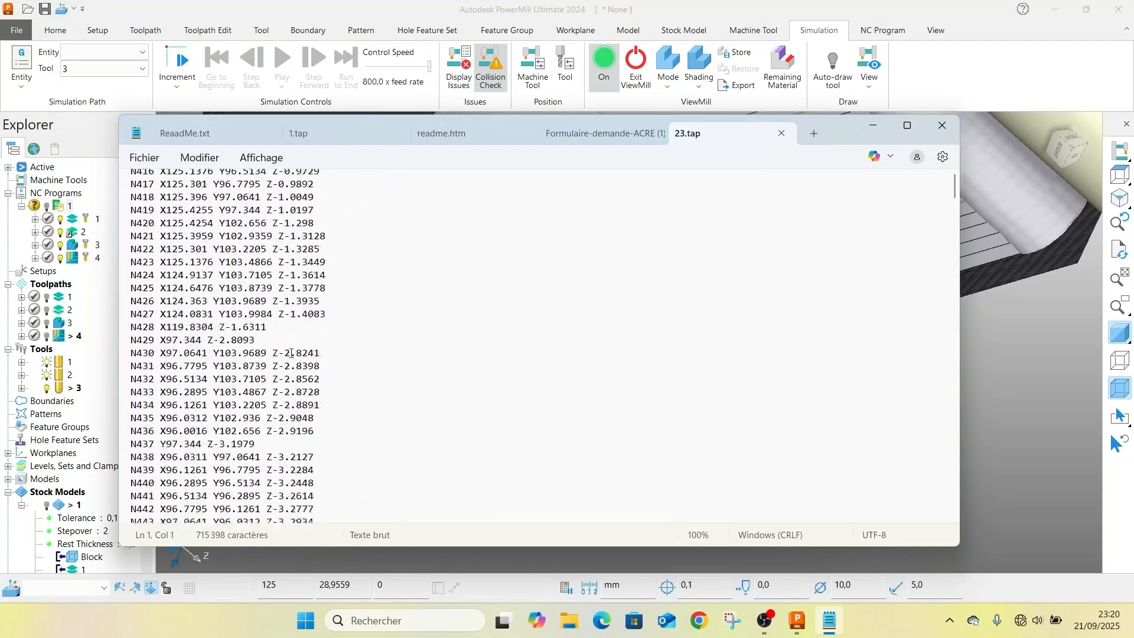
scroll(282, 345, down, 1)
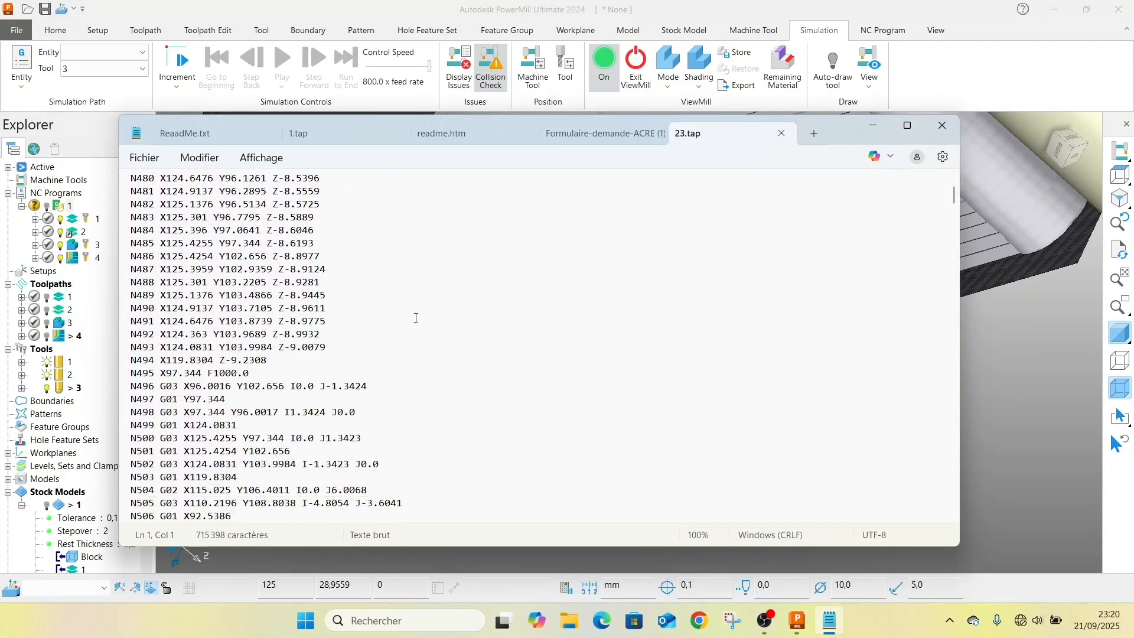
click(942, 127)
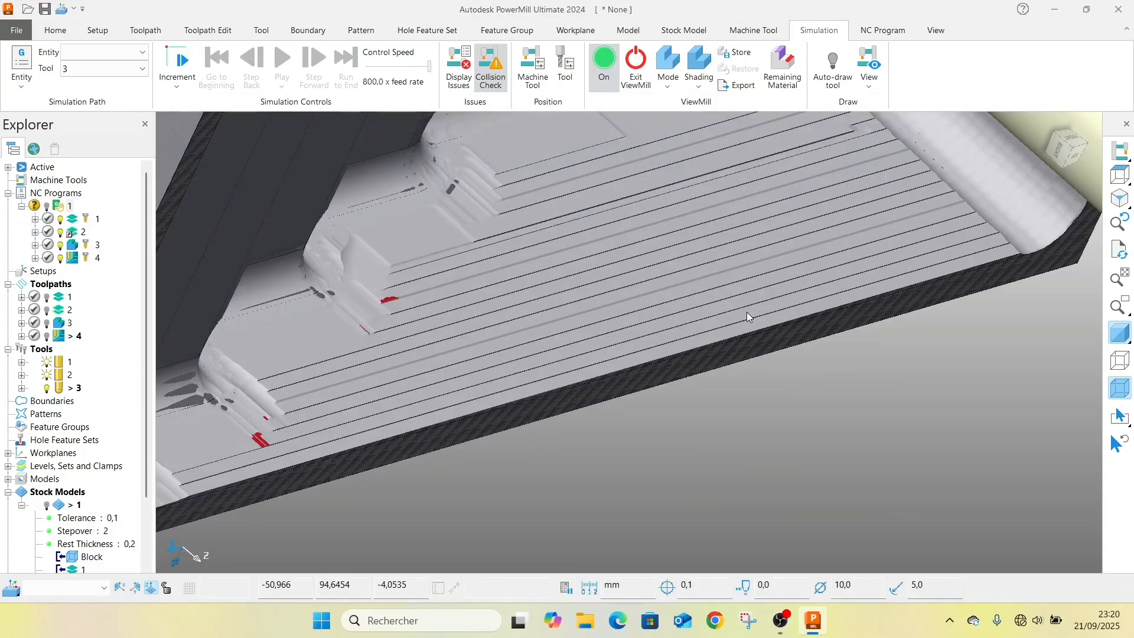